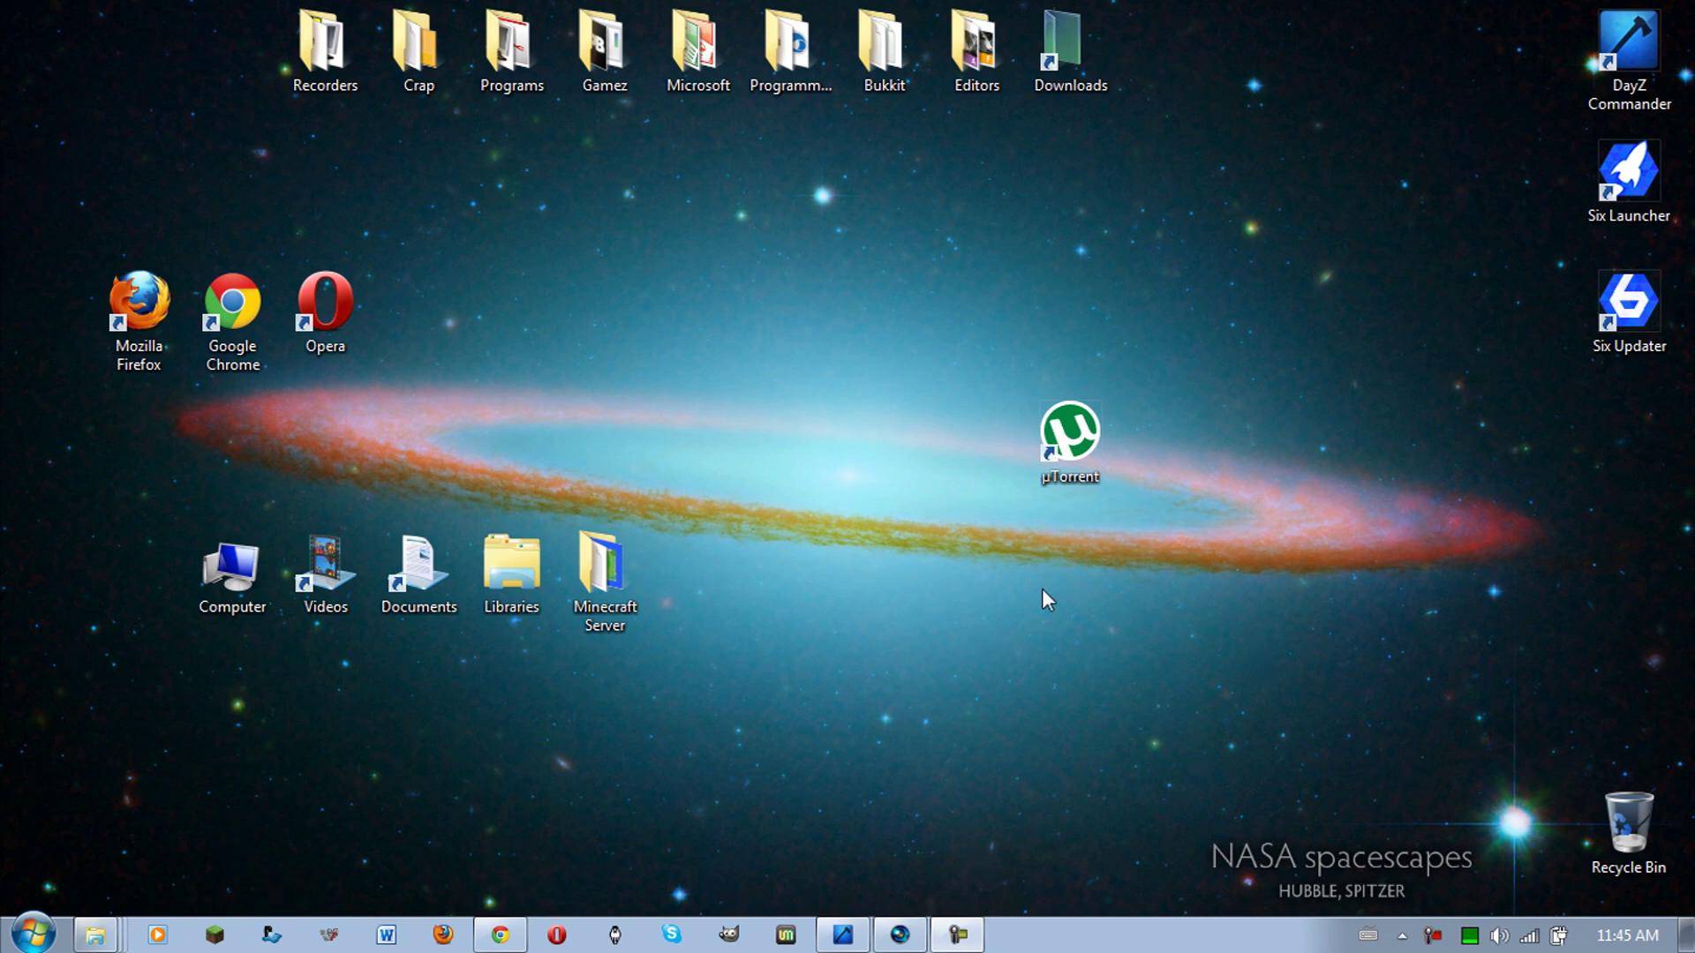
Step: Select the µTorrent desktop shortcut, then bring up the Windows Start menu
mouse_move(1152, 443)
mouse_down()
mouse_move(1035, 453)
mouse_move(179, 367)
mouse_move(102, 314)
mouse_move(1319, 357)
mouse_up()
key(super)
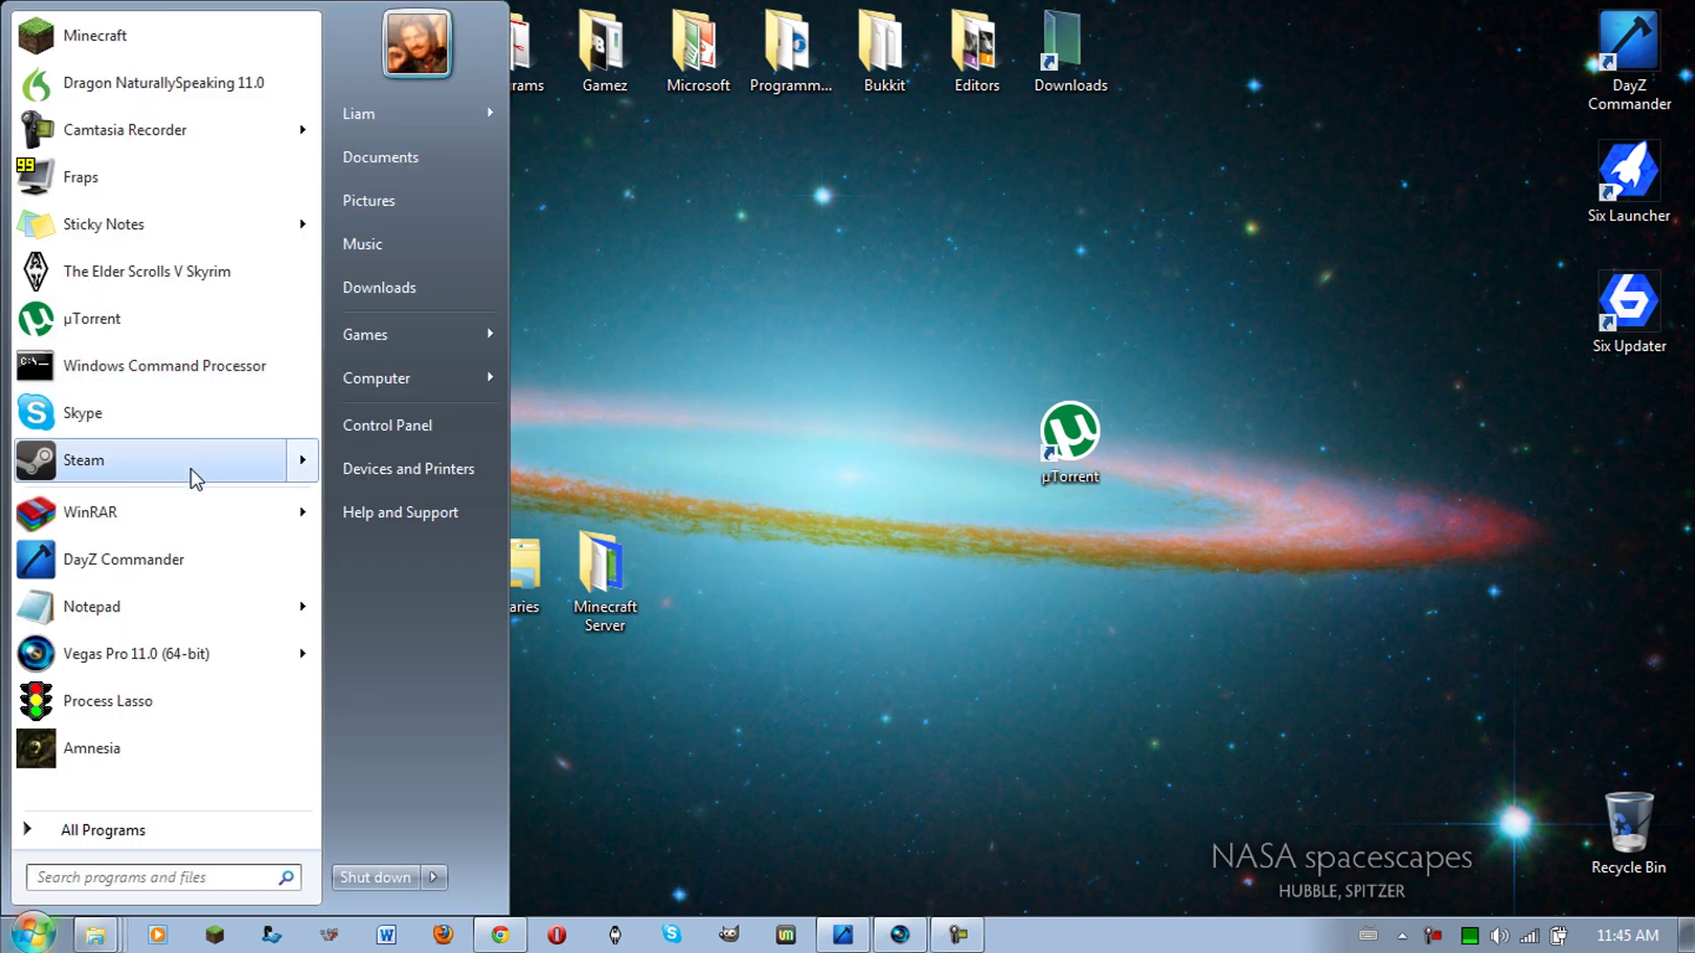
Step: Launch Steam and bring up the ARMA 2 Library actions menu twice, dismissing it each time
click(741, 539)
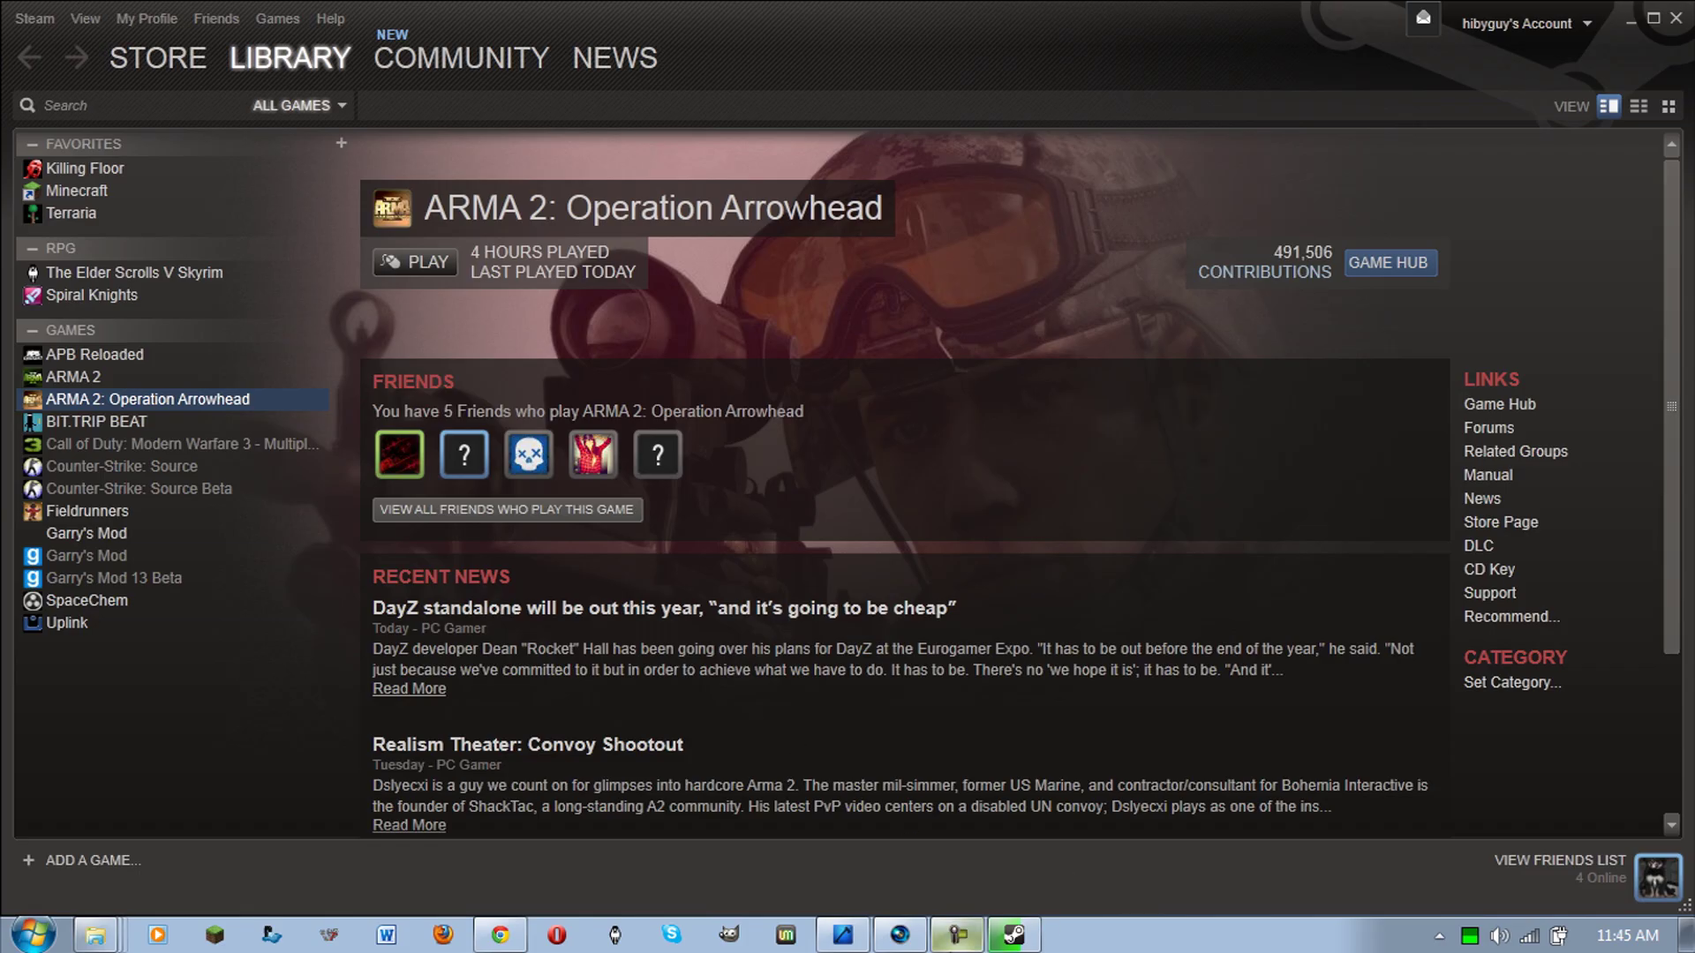
mouse_move(949, 933)
right_click(235, 377)
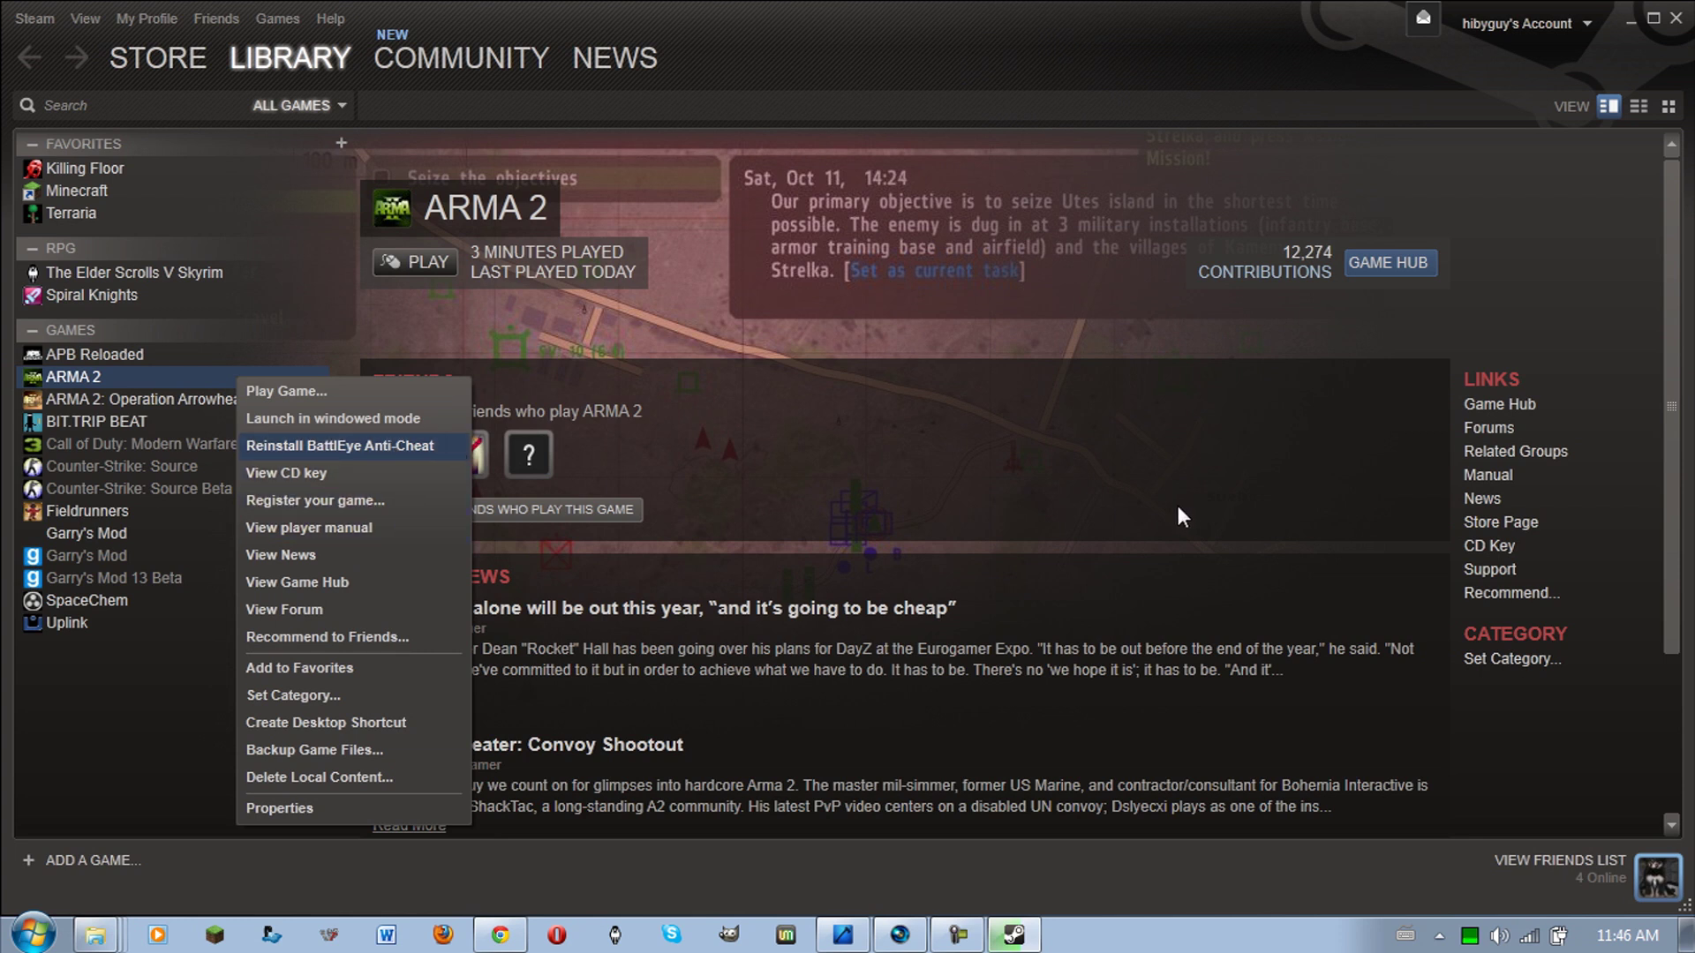
click(1068, 534)
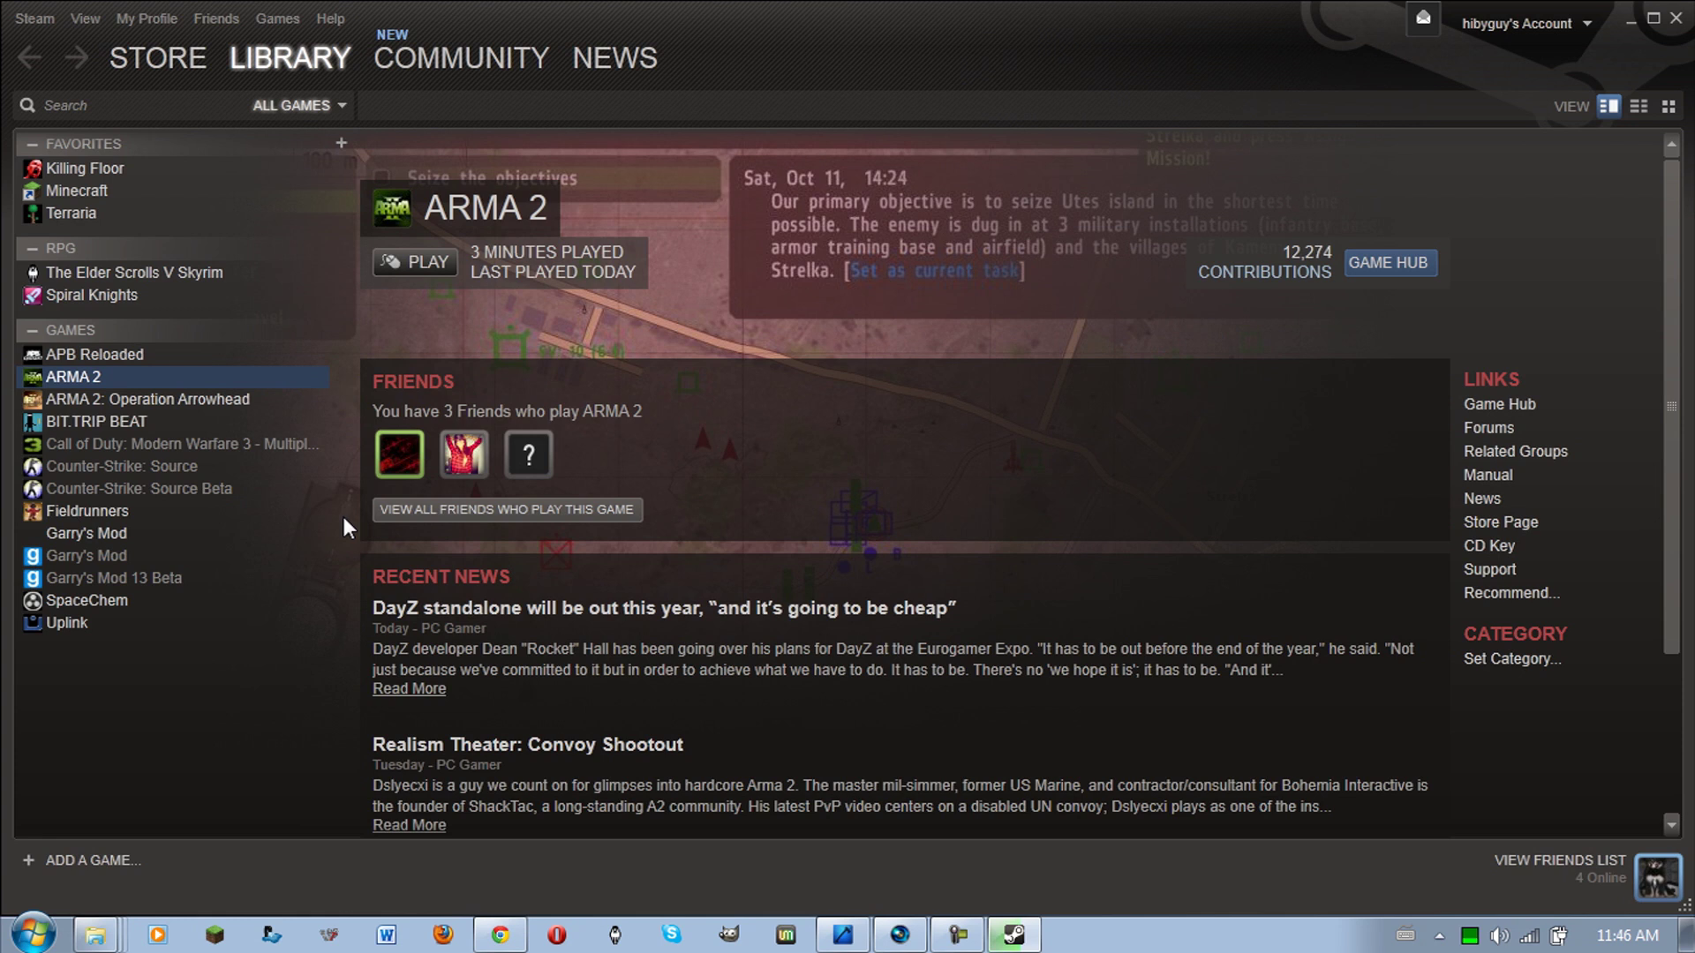
right_click(60, 375)
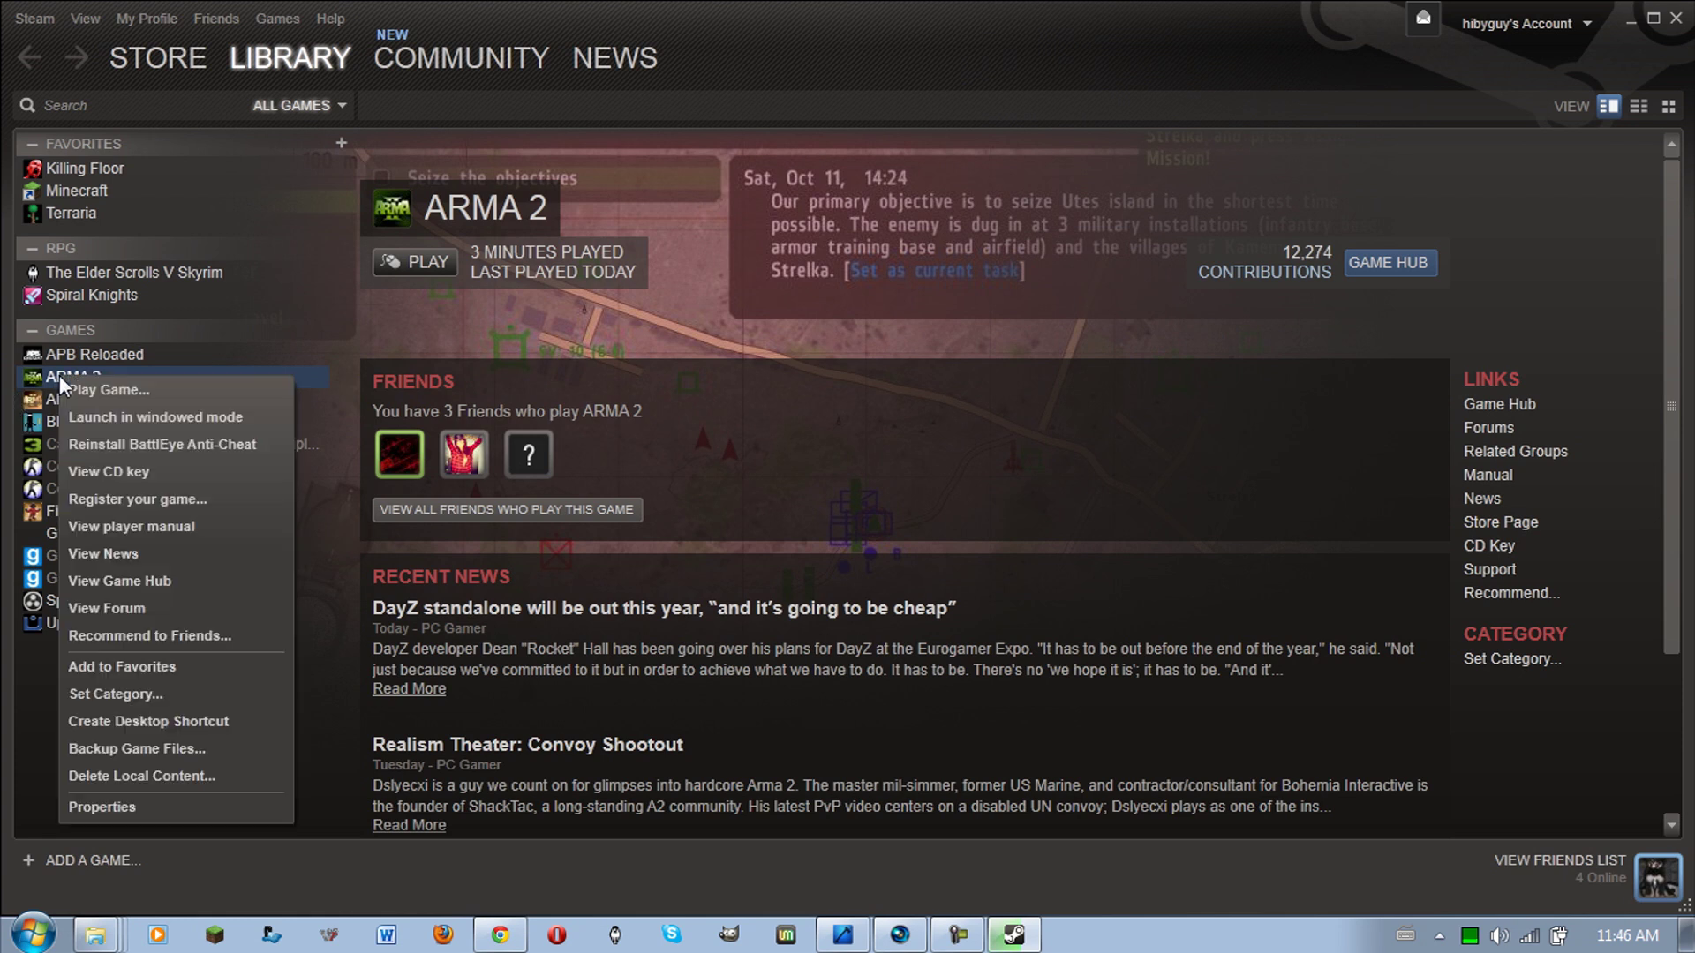
click(830, 446)
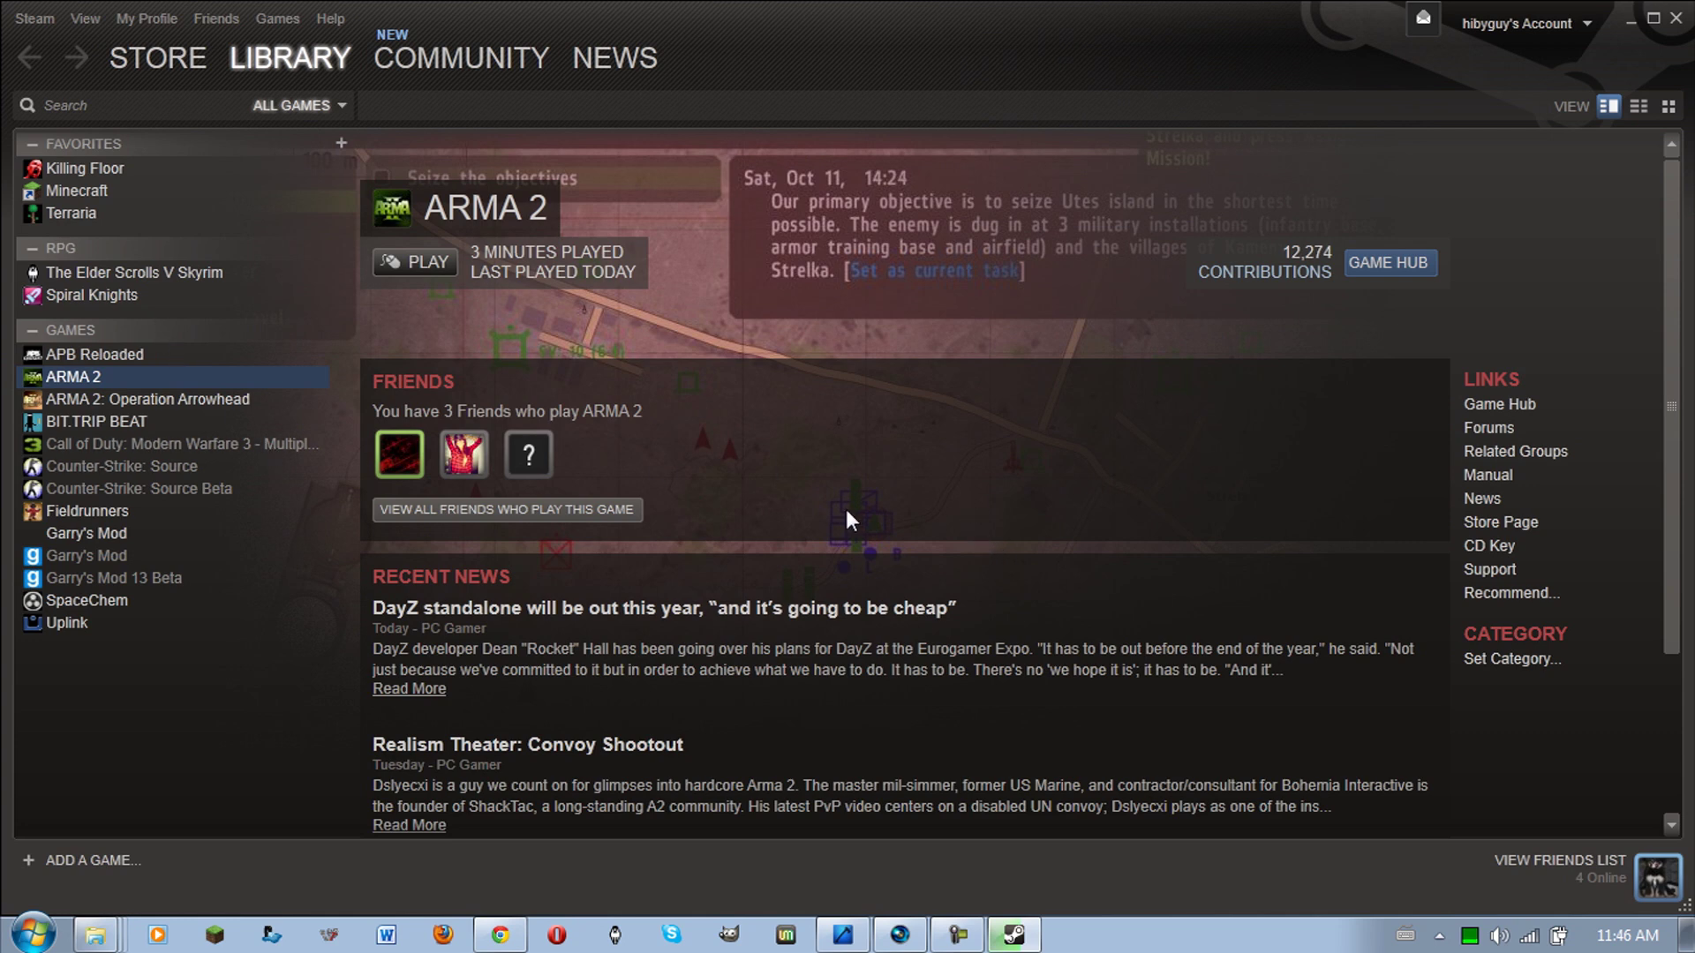
Step: Show the ARMA 2: Operation Arrowhead page and bring up its right-click actions menu
click(208, 397)
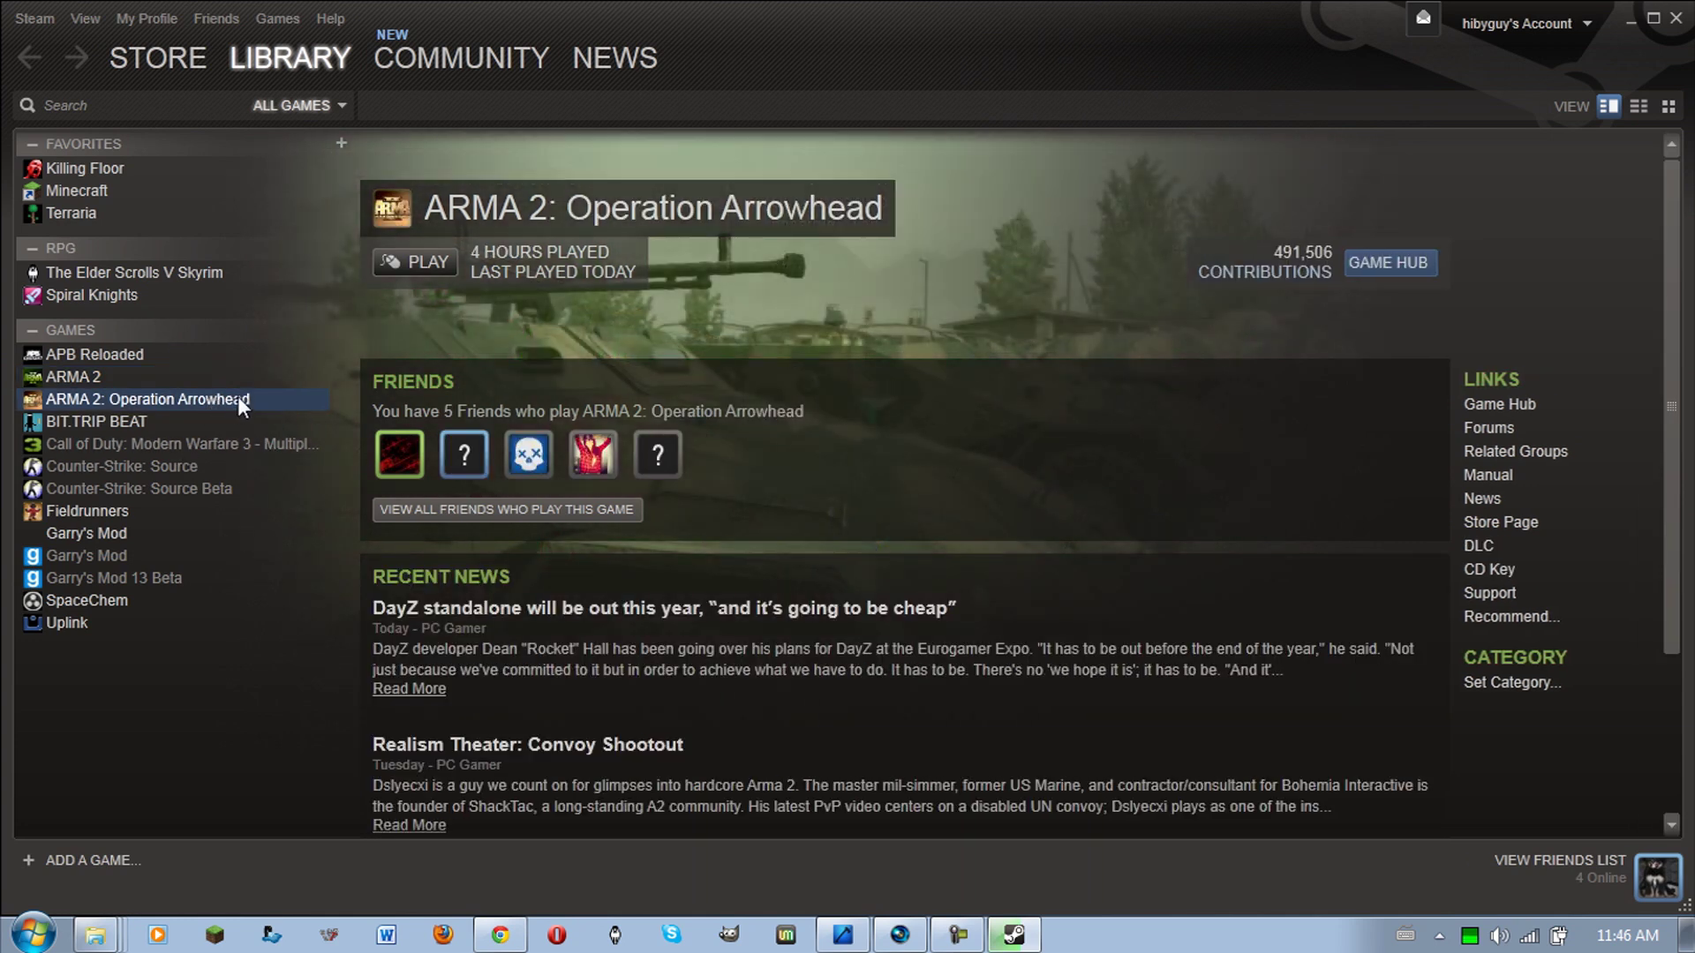
right_click(239, 402)
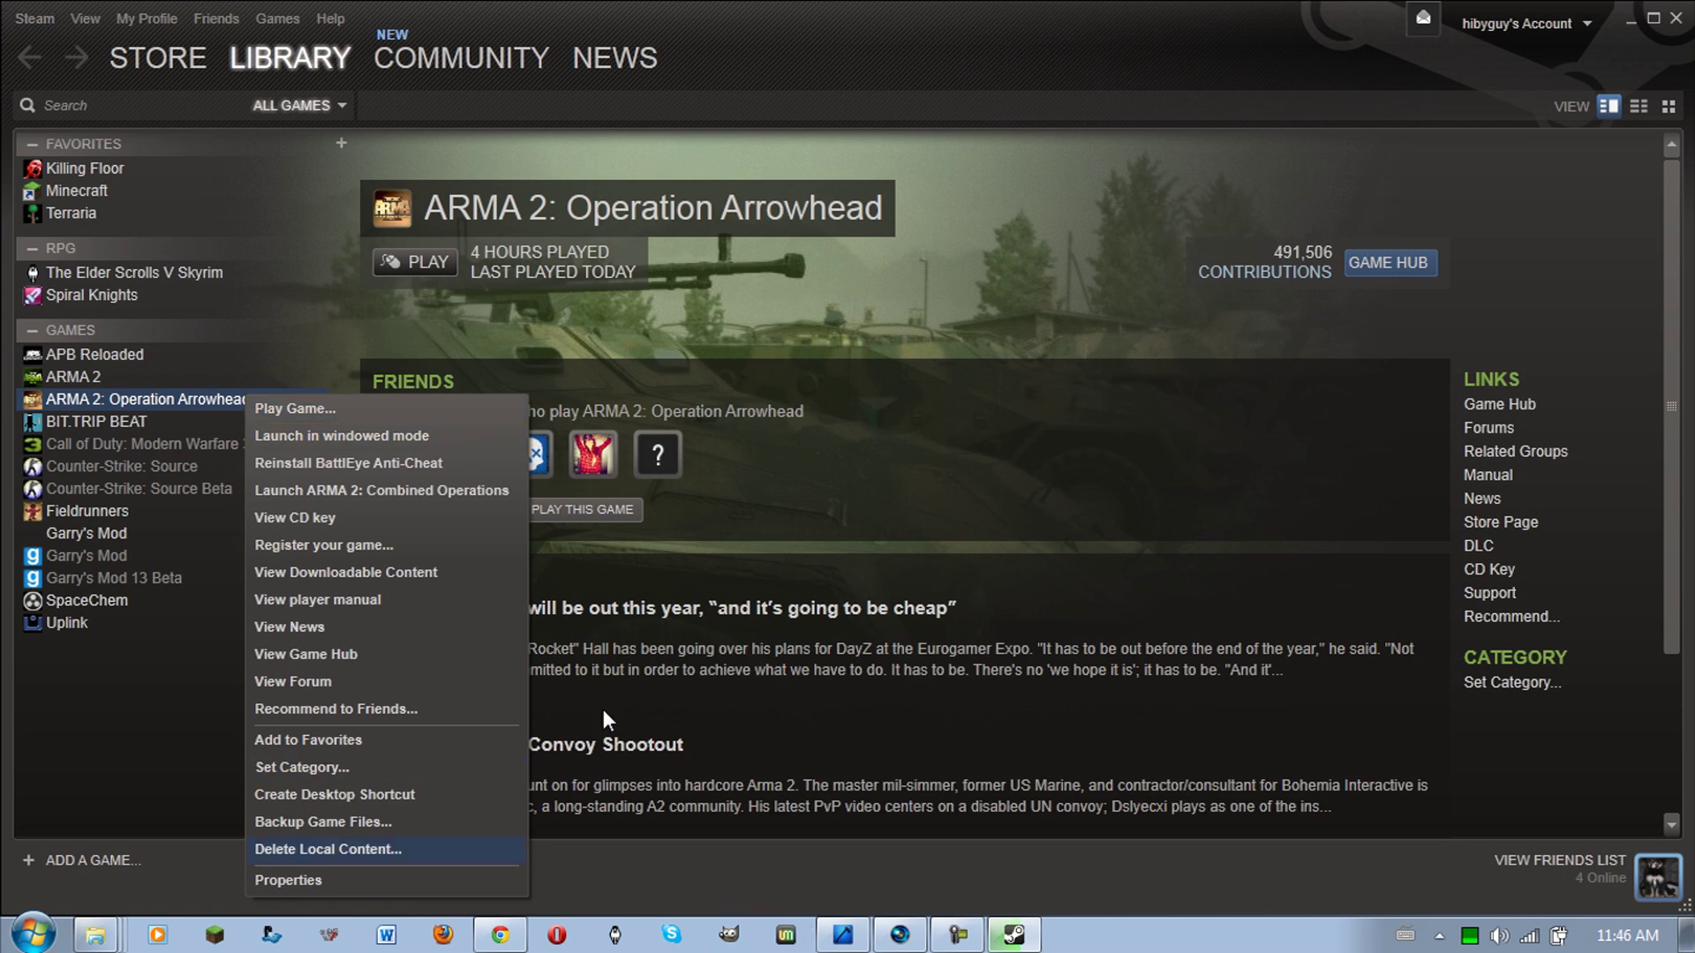
click(877, 505)
right_click(219, 410)
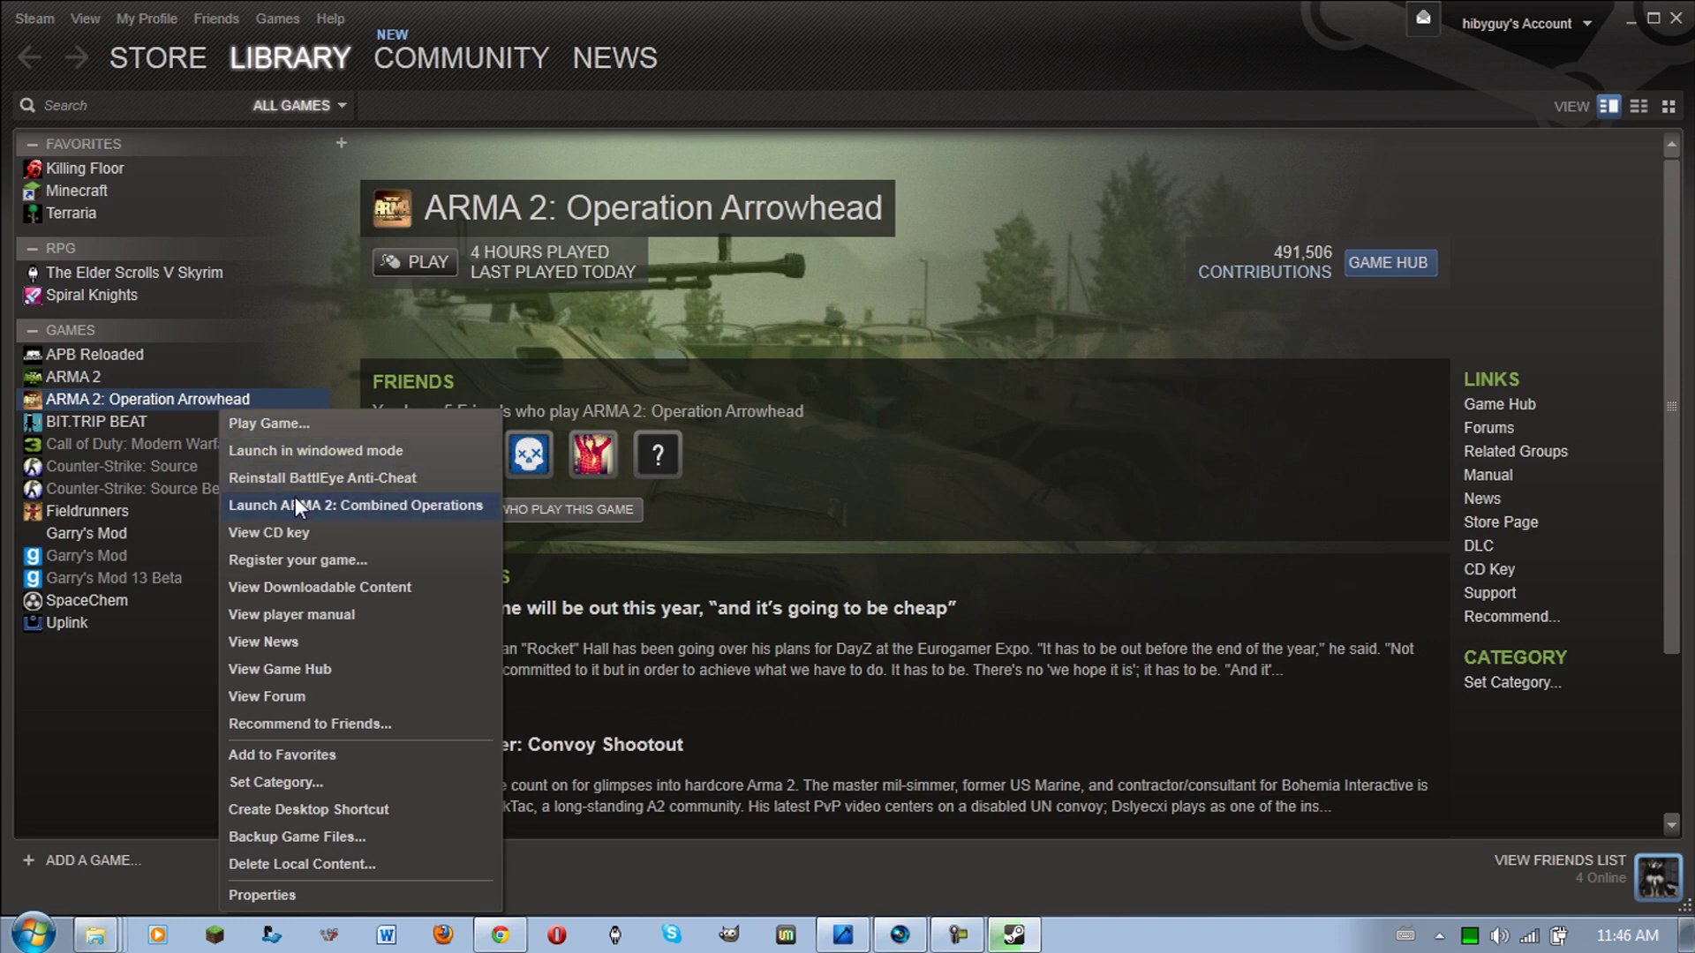
Step: Launch ARMA 2: Combined Operations, then bring Steam's Update News window forward from the taskbar
click(411, 510)
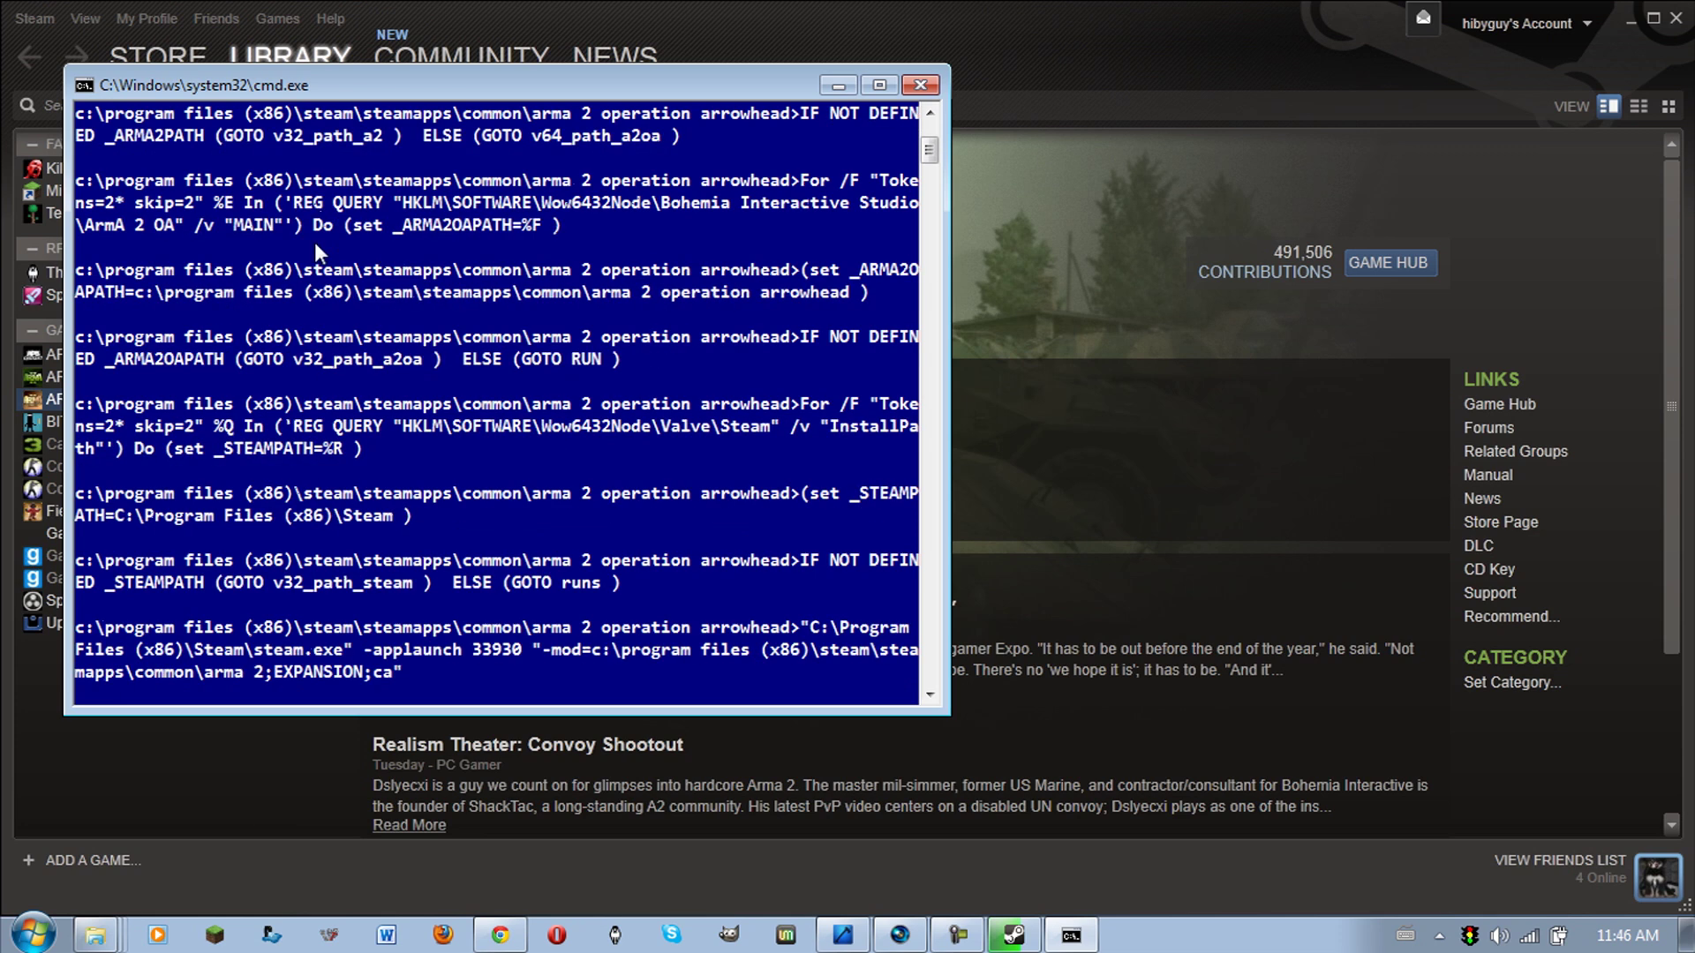
mouse_move(334, 336)
mouse_down()
mouse_move(262, 336)
mouse_move(412, 336)
mouse_up()
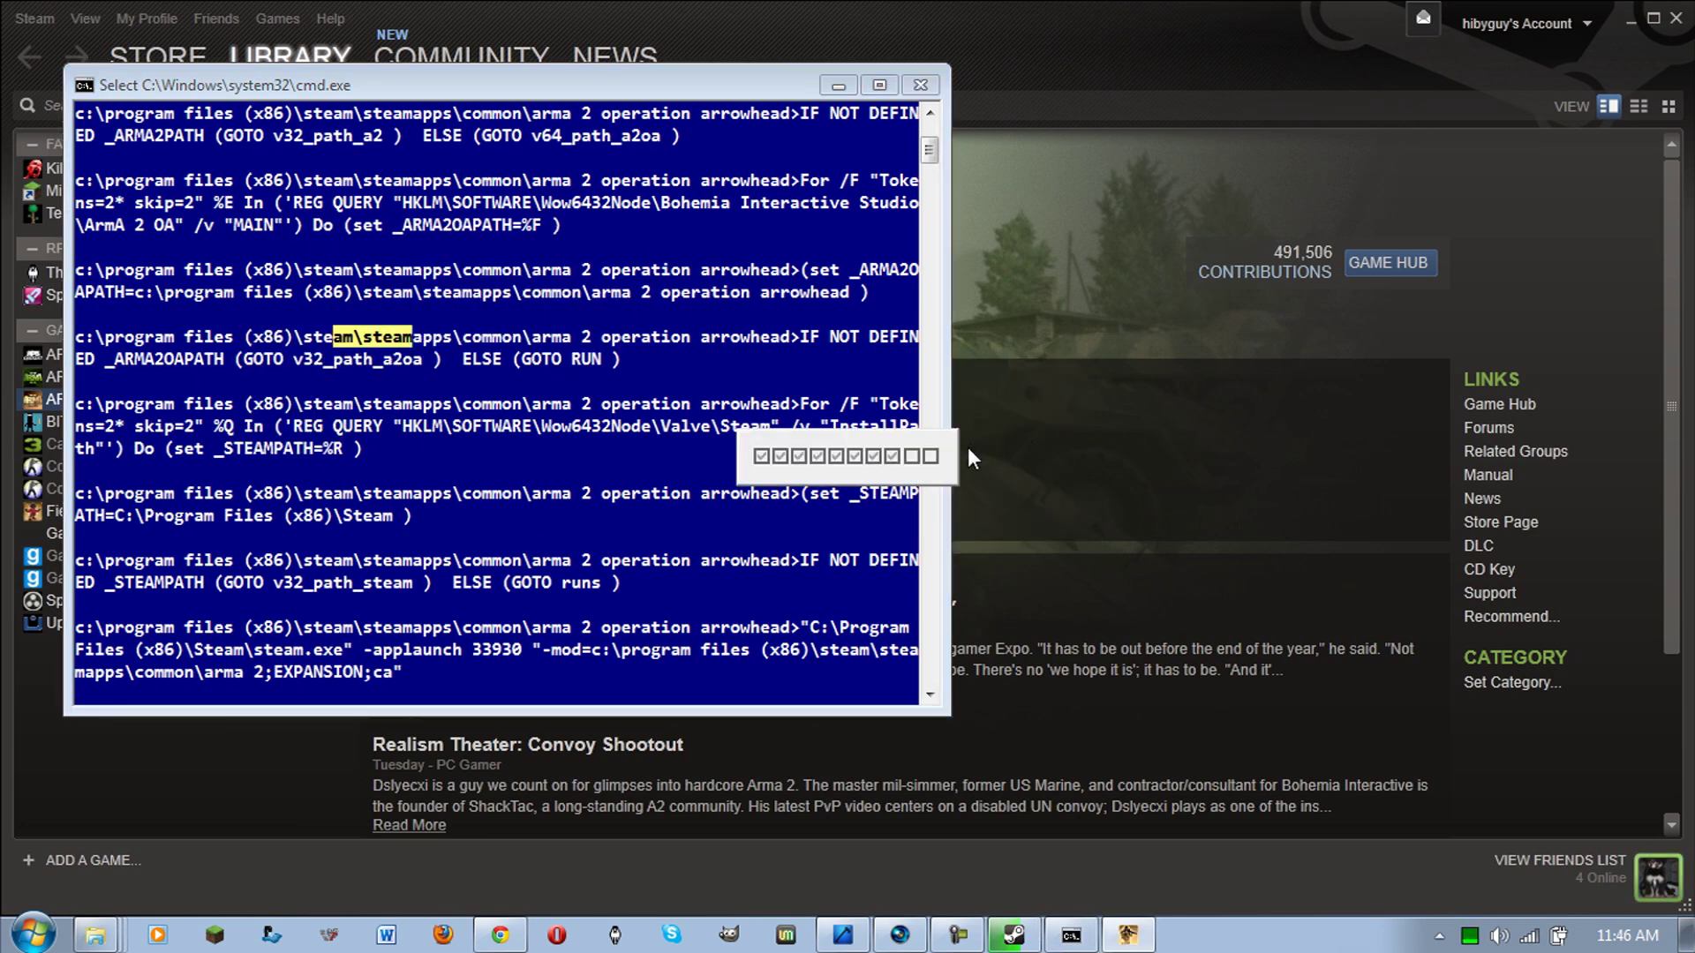
mouse_move(1093, 945)
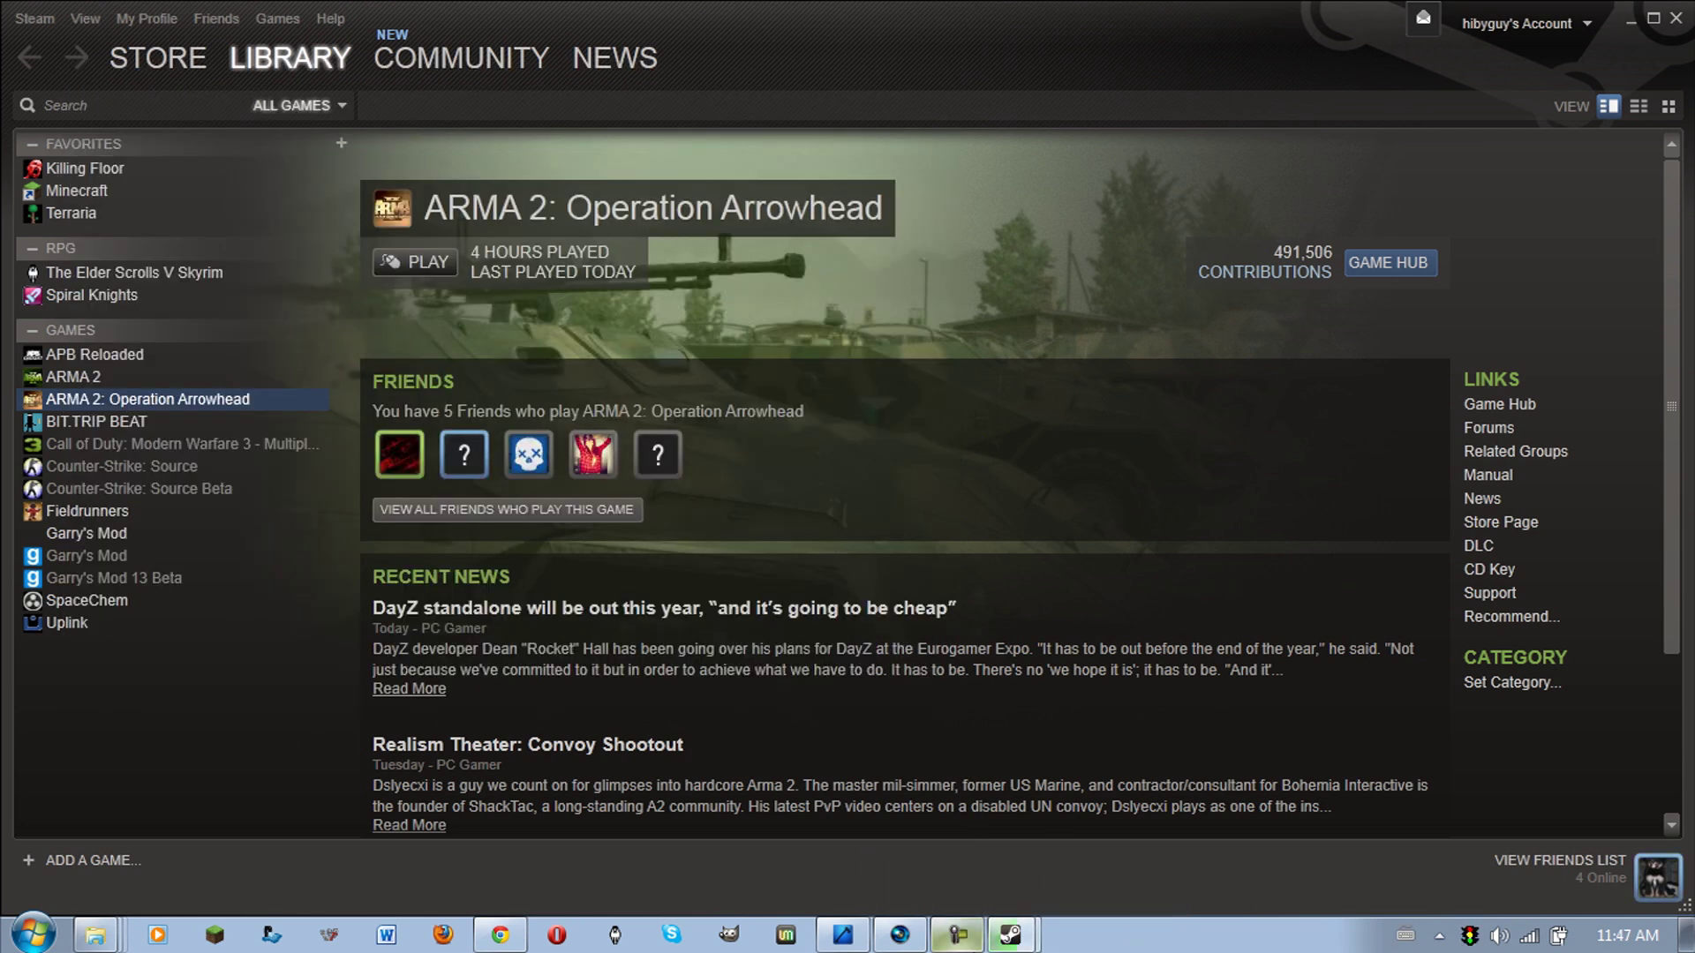
mouse_move(995, 946)
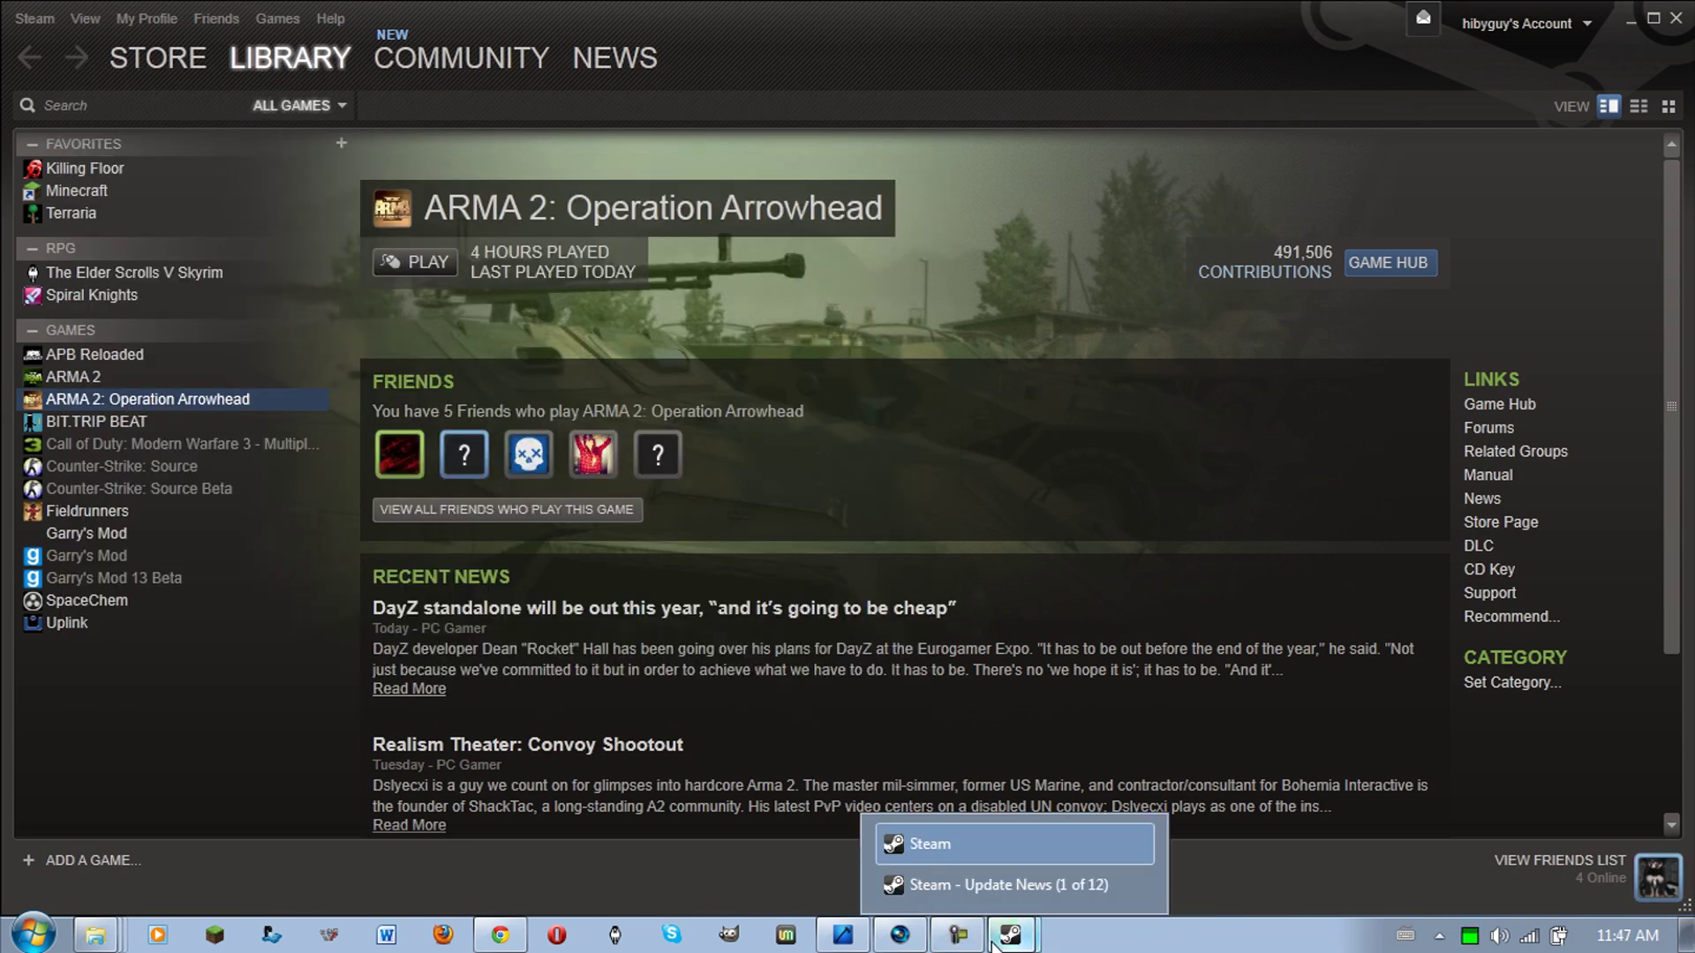
click(1040, 886)
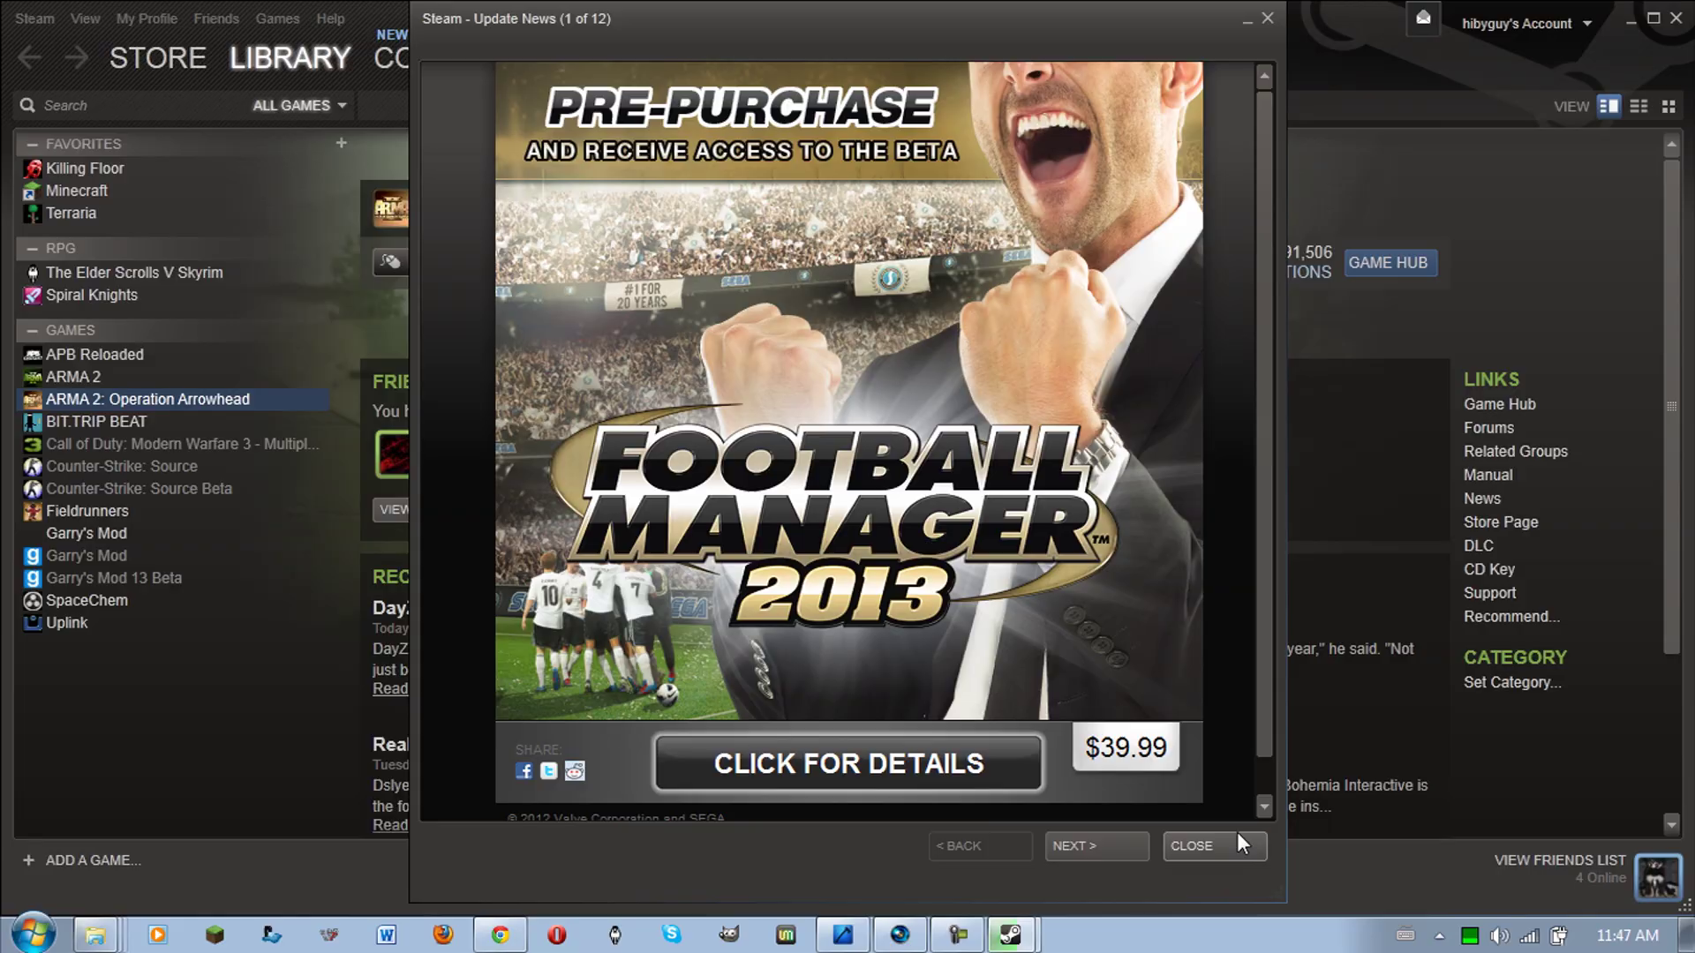
Step: Close Update News, minimize Steam, and switch Chrome to the DayZ Commander website
click(1237, 839)
click(1629, 21)
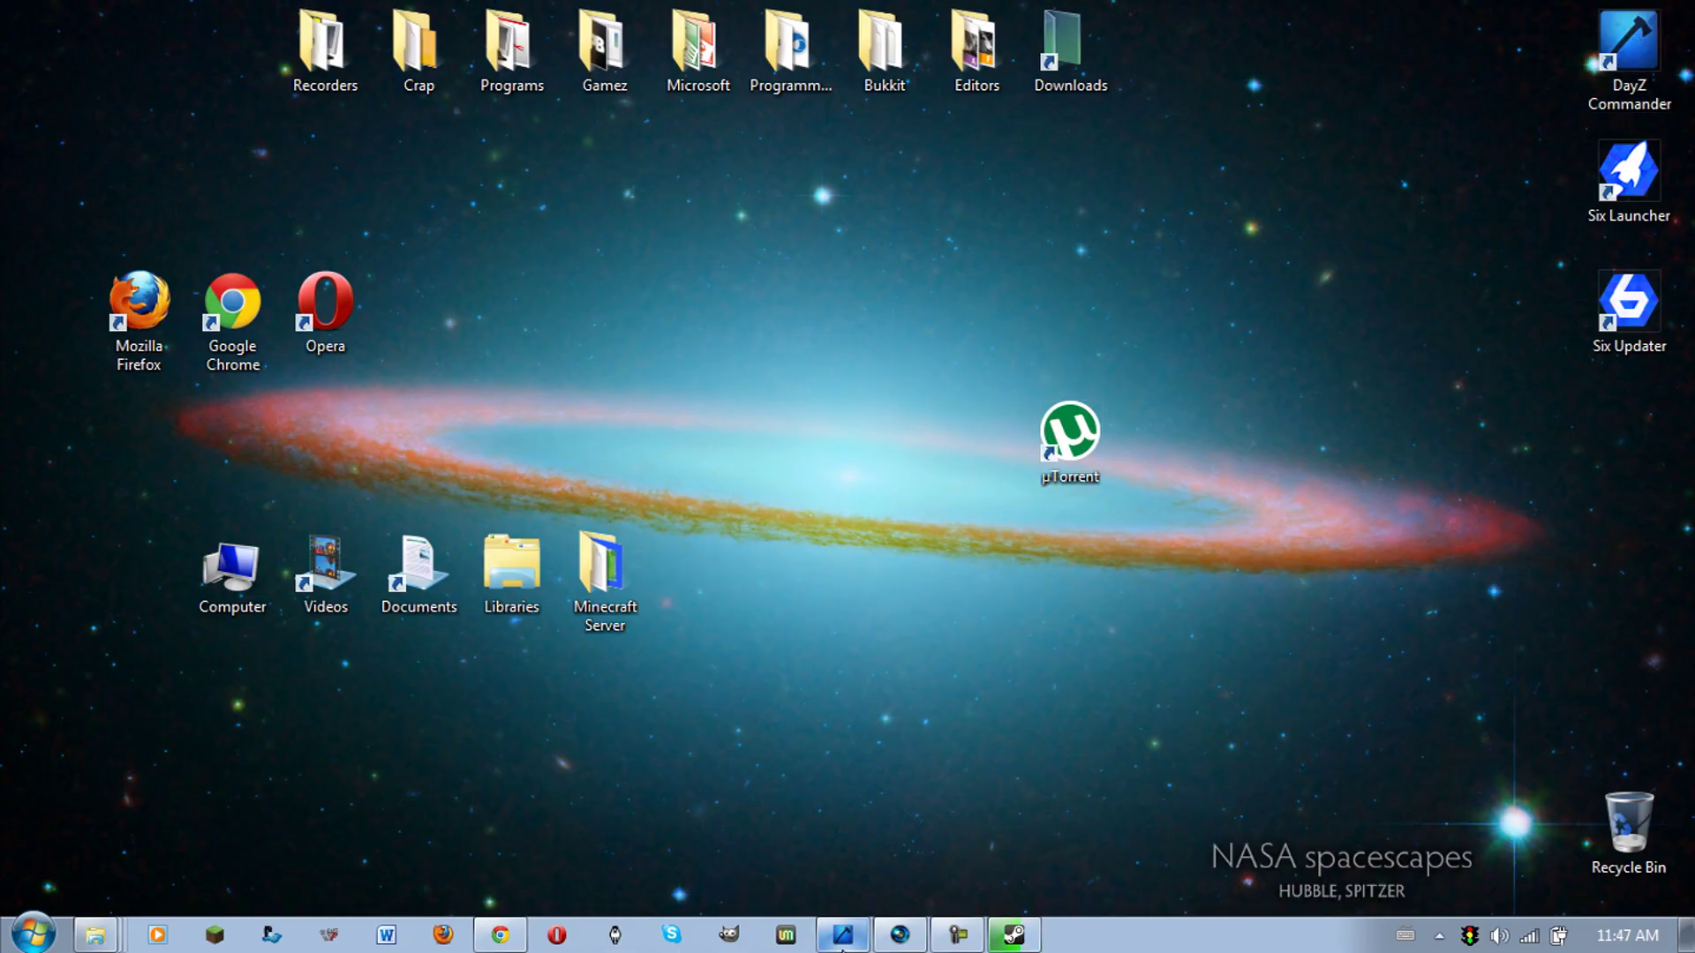
click(505, 920)
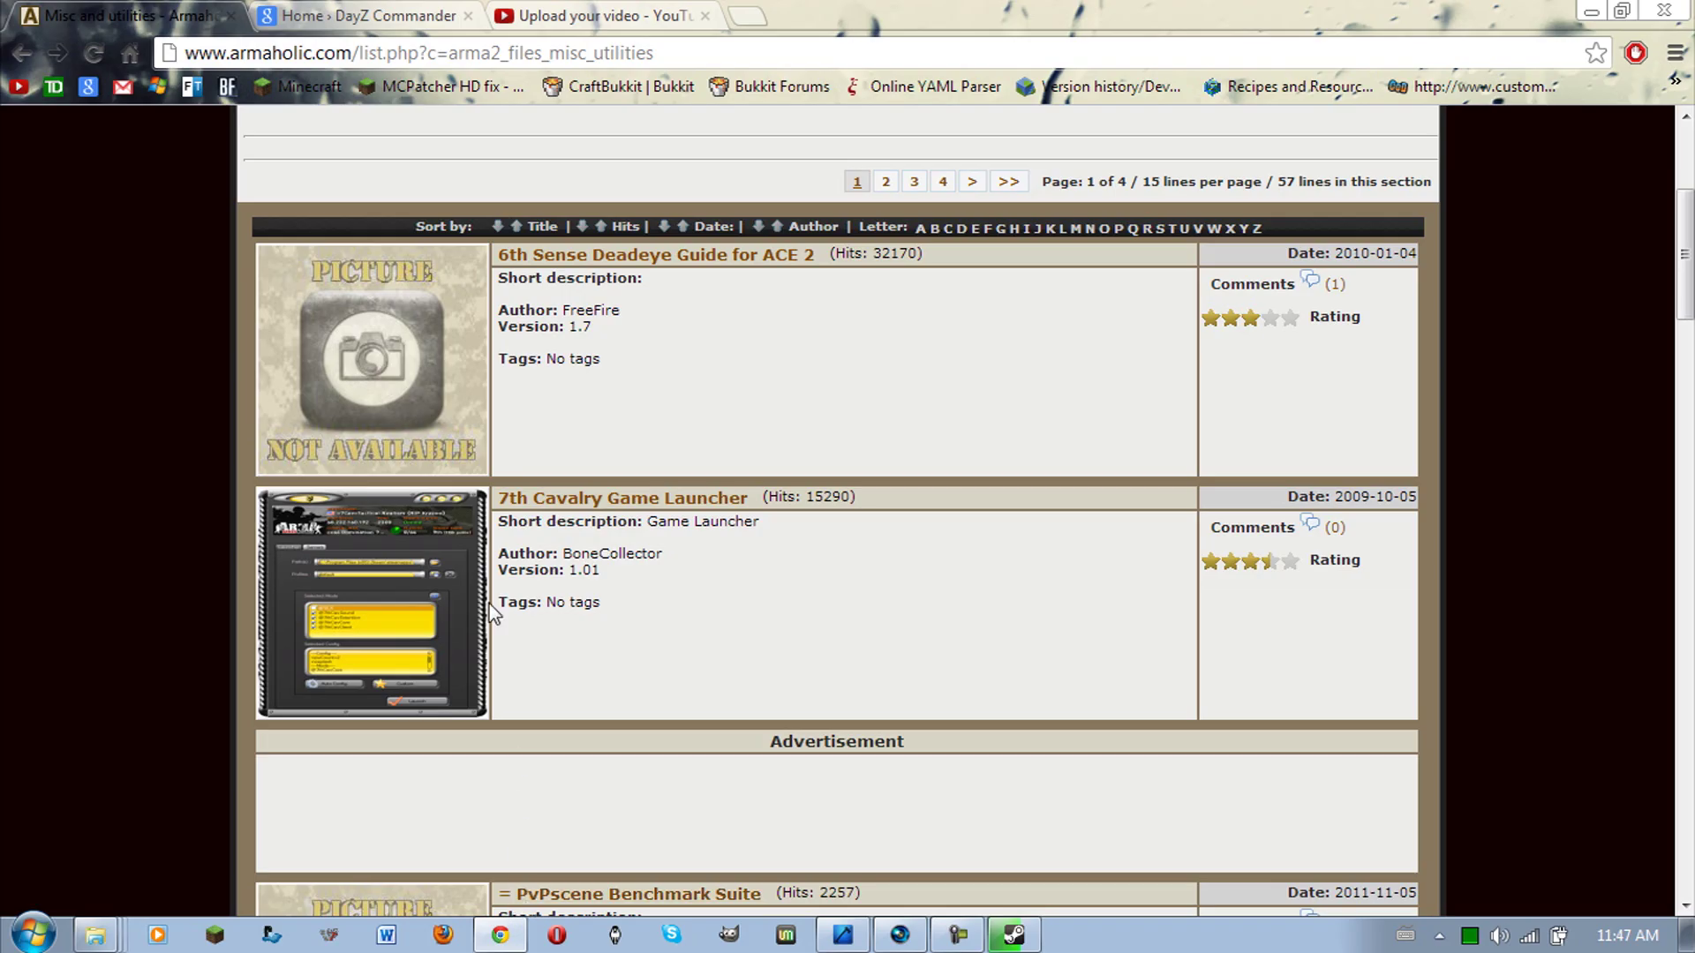
click(399, 17)
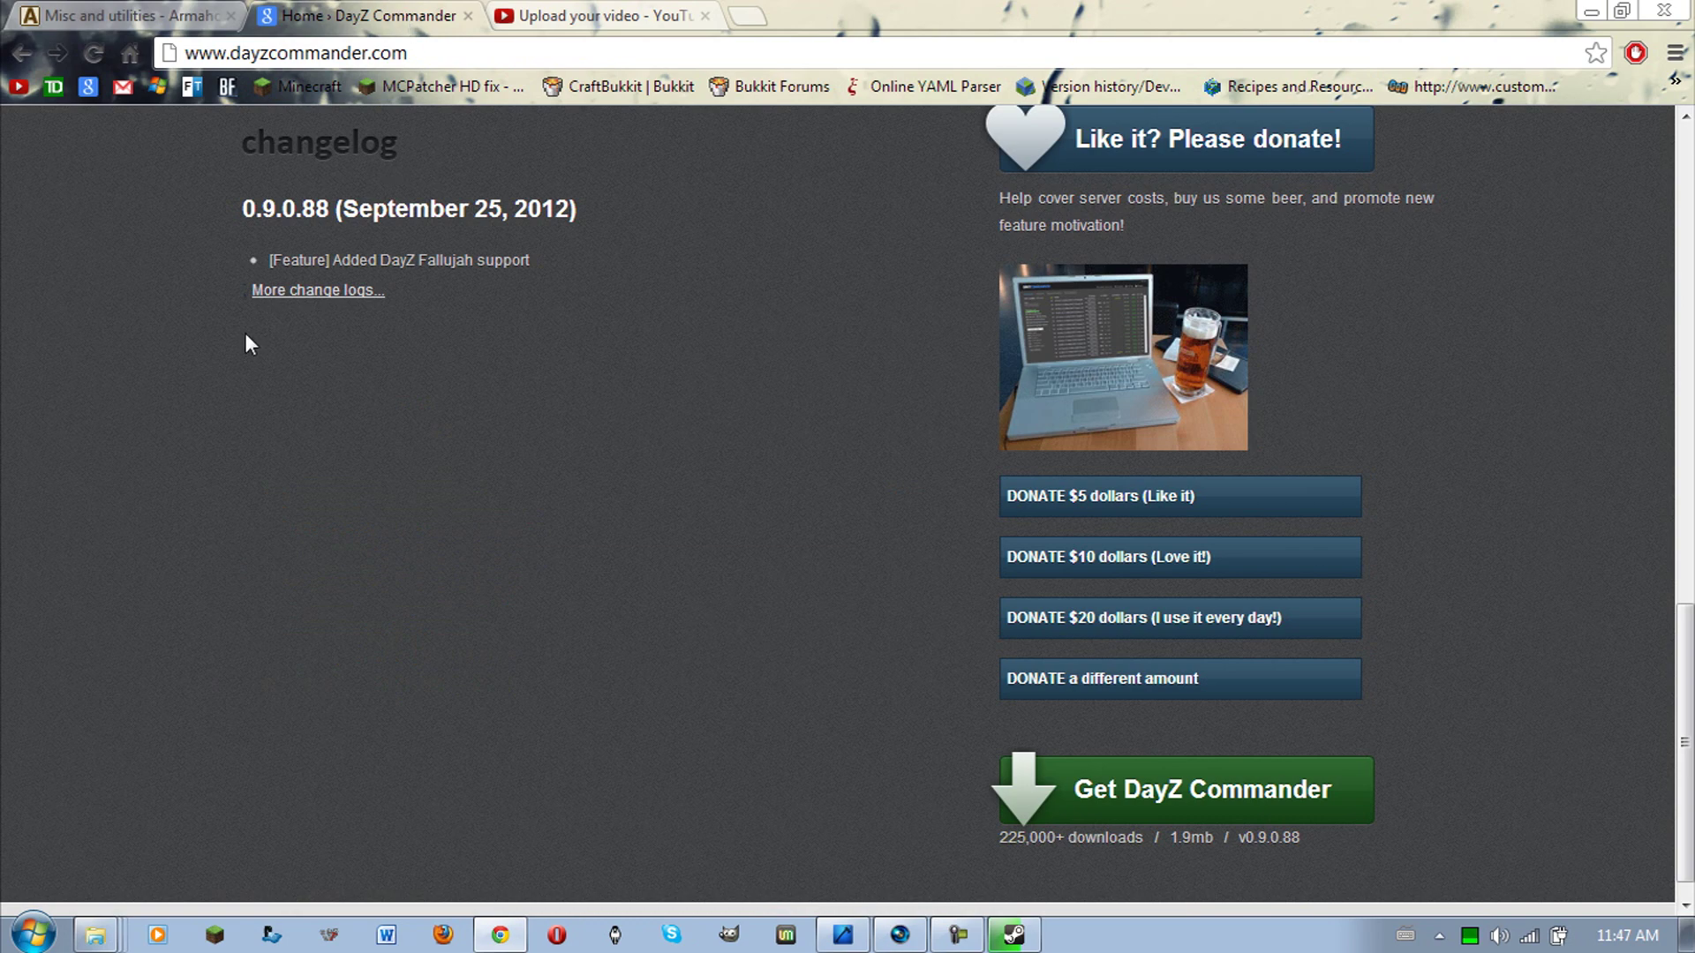
Step: Start the DayZ Commander download, cancel saving it, minimize Chrome, and restore DayZ Commander
click(1202, 814)
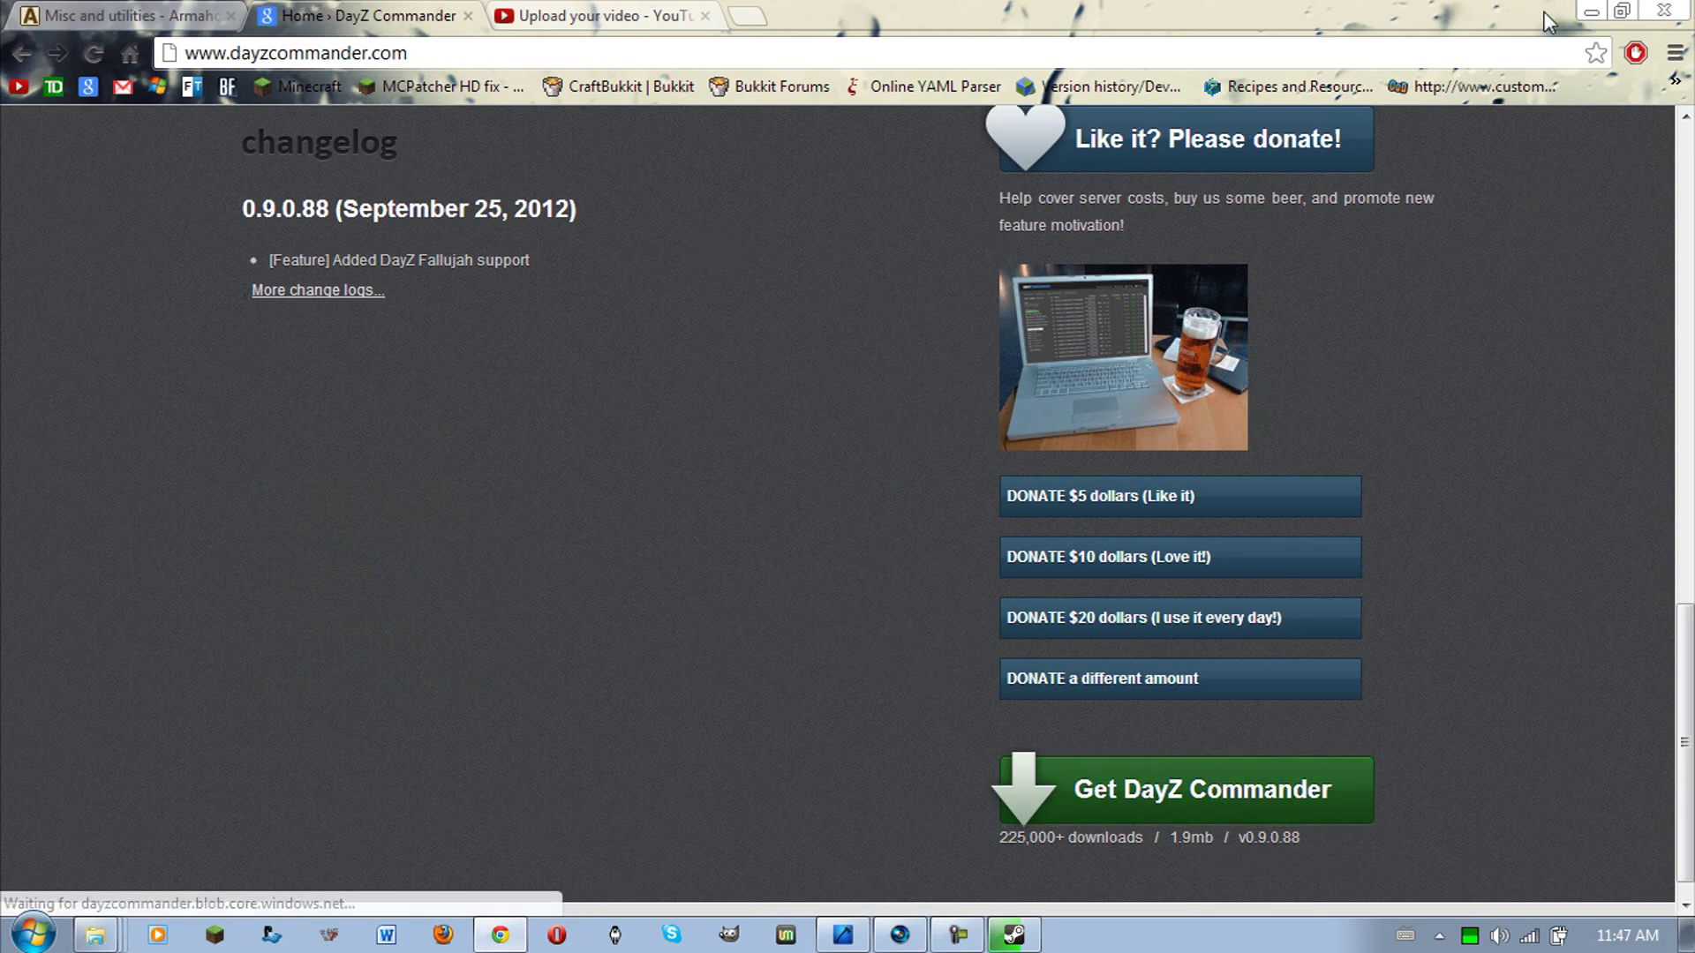
click(814, 23)
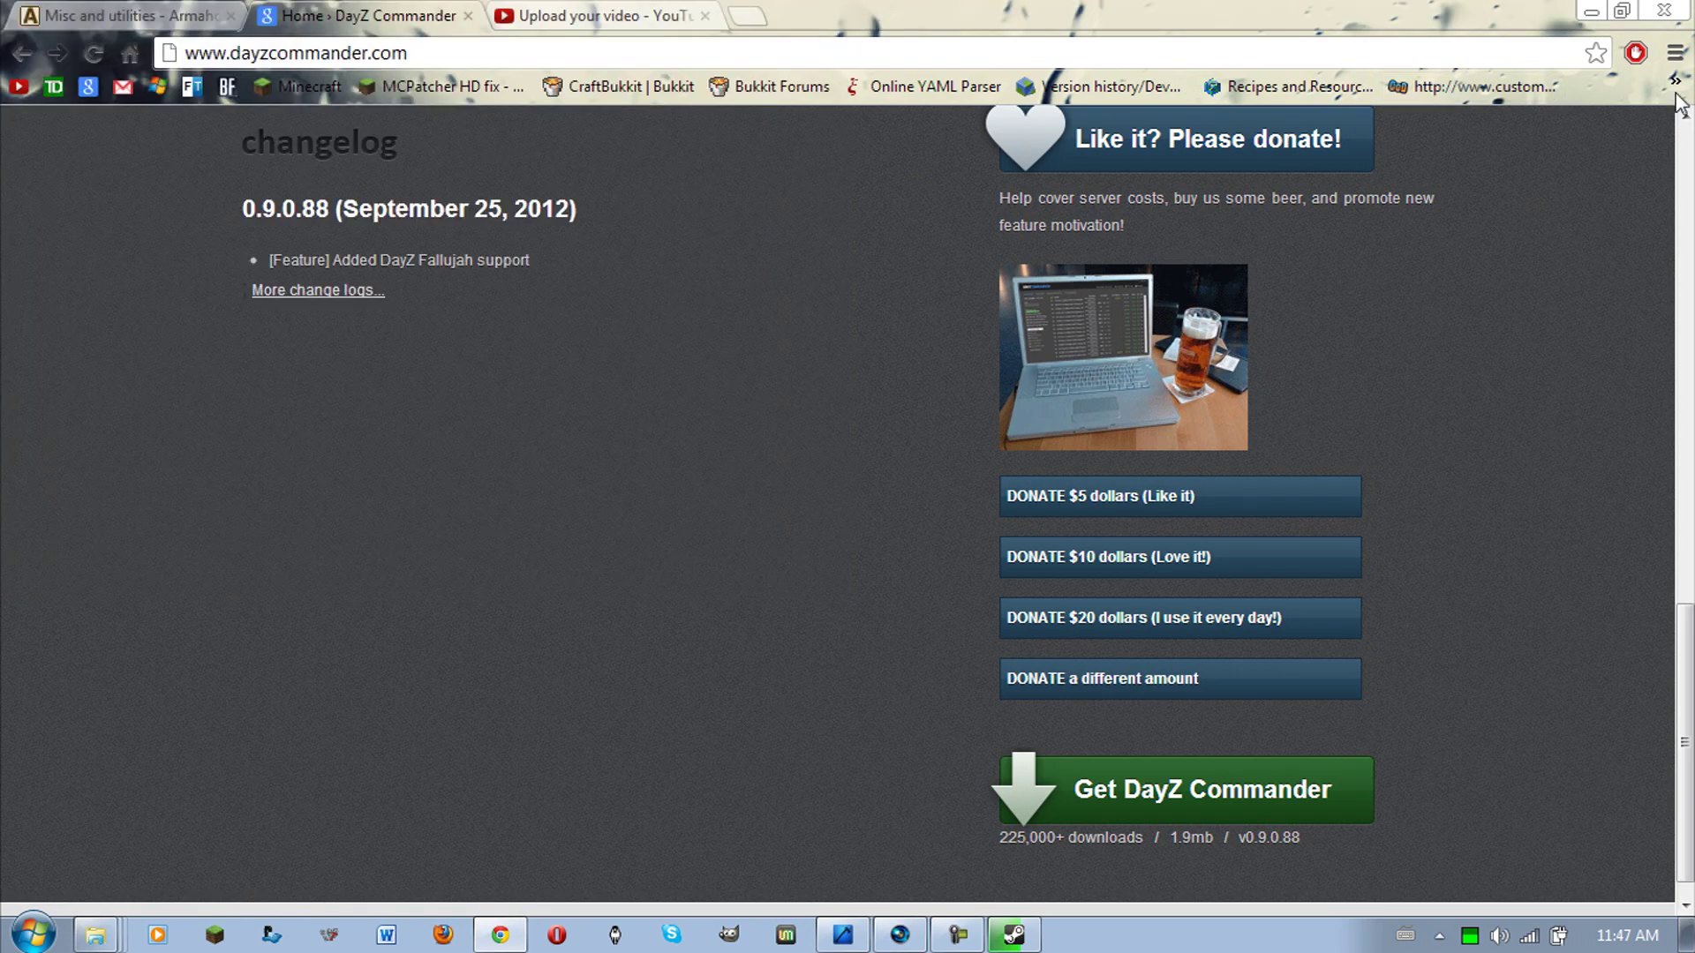
click(1590, 12)
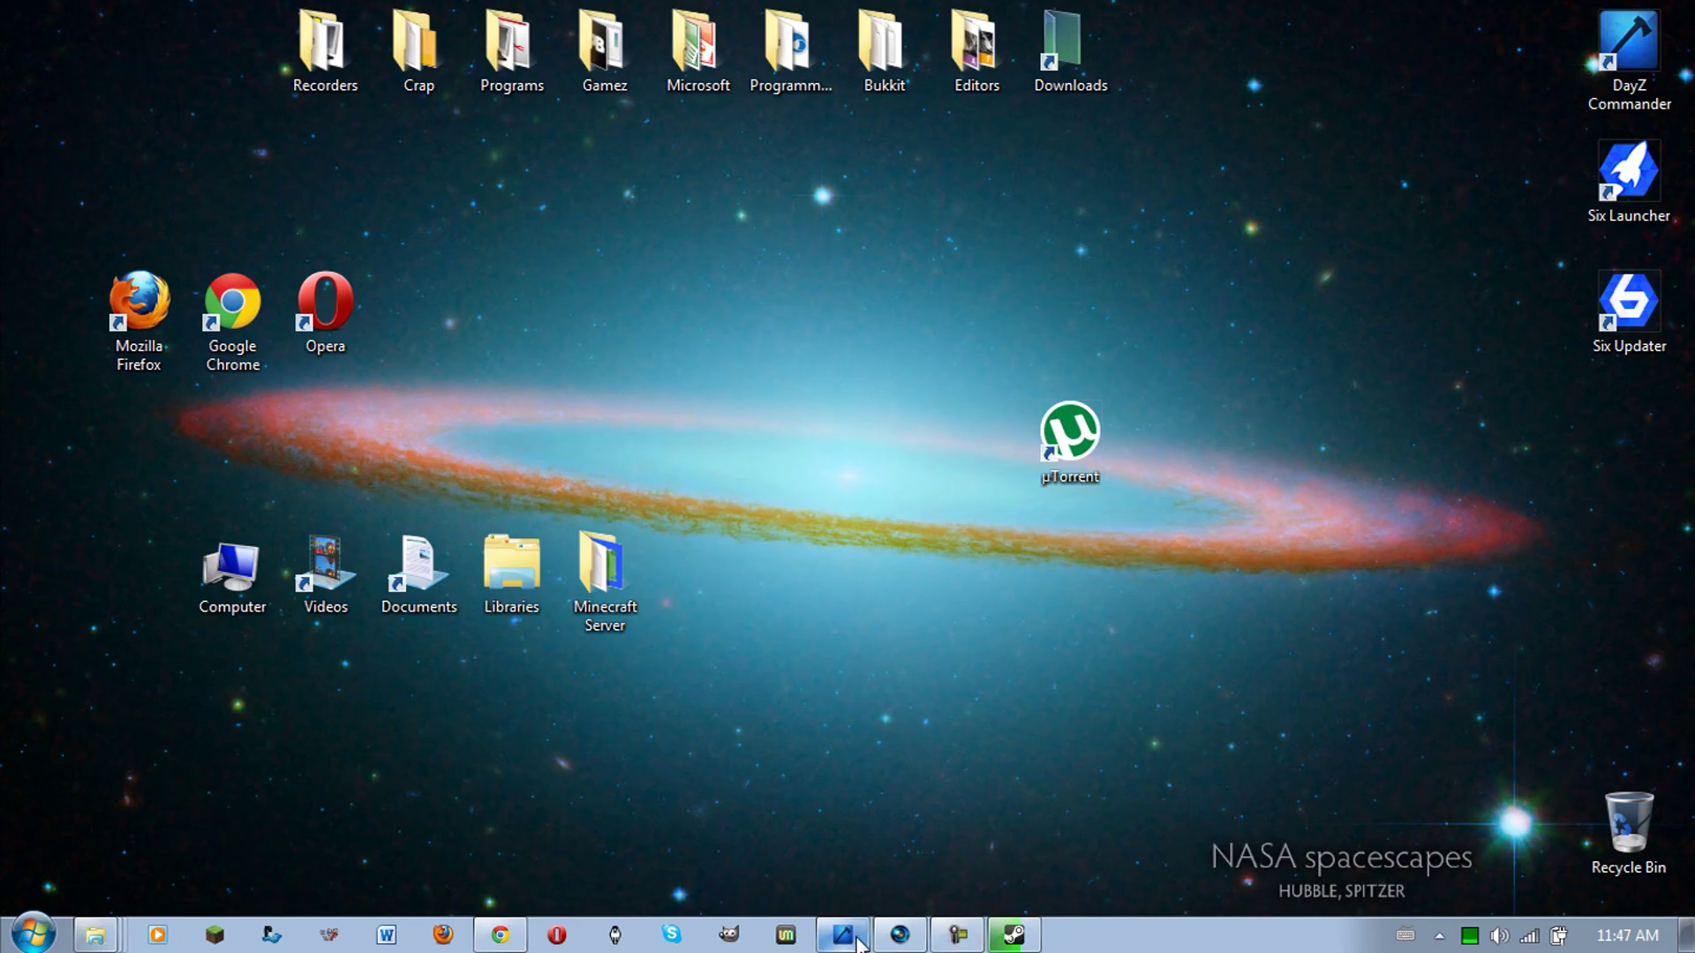
click(851, 902)
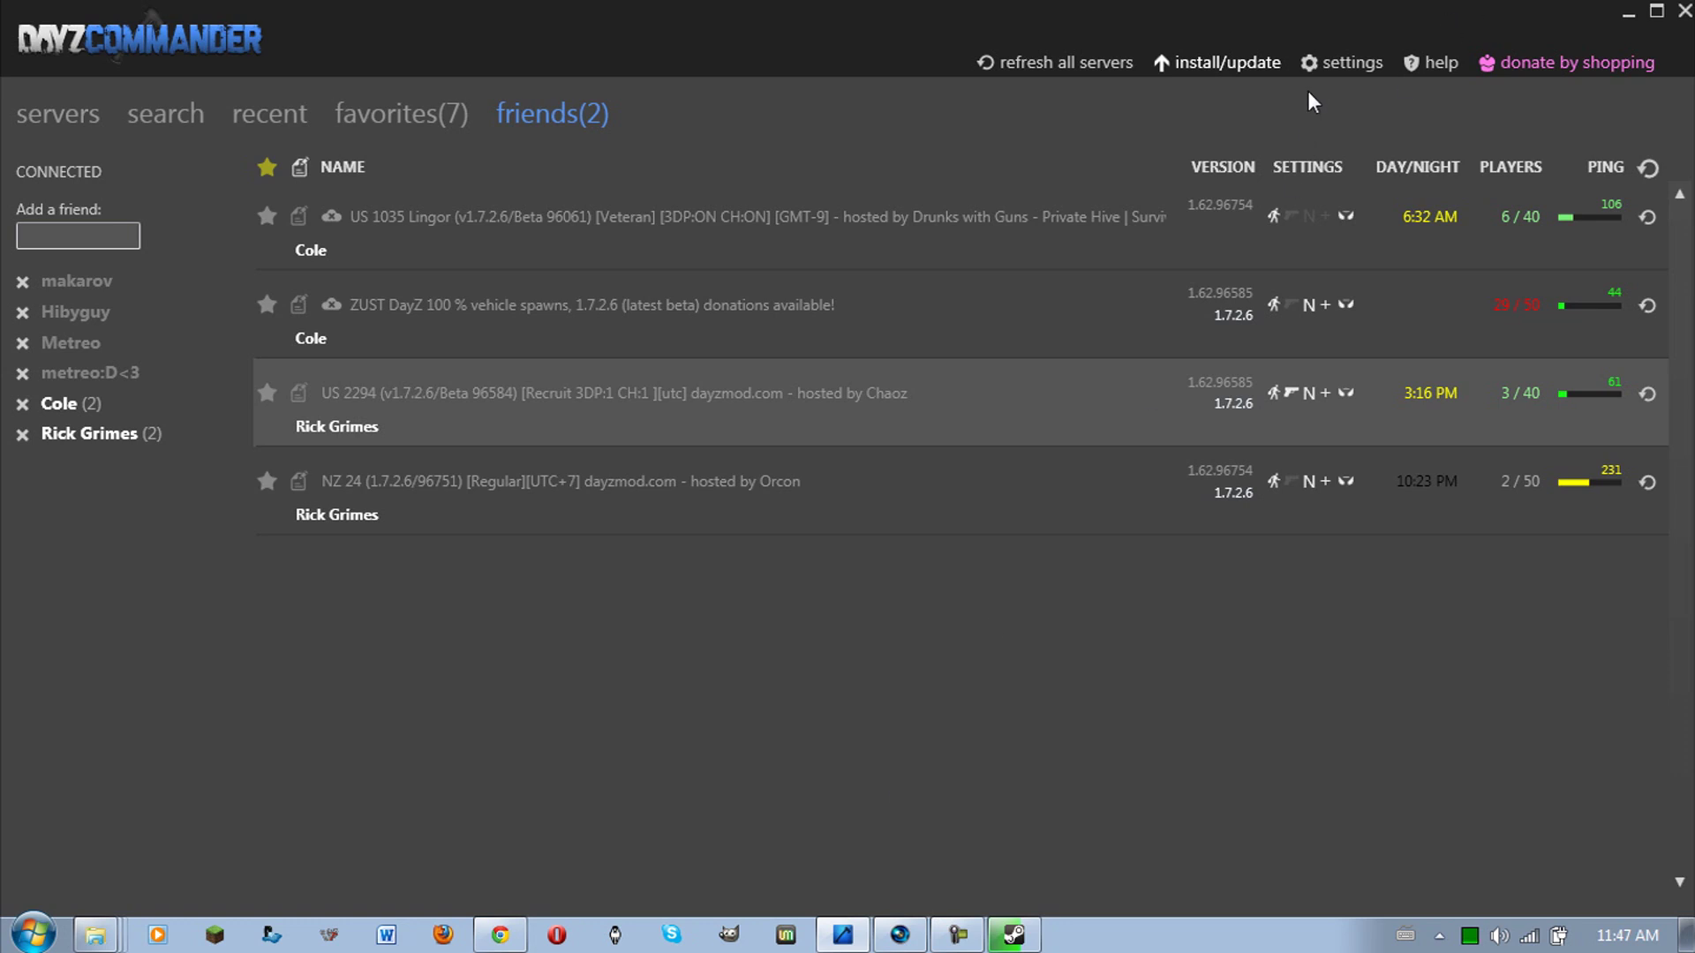
Step: Open DayZ Commander's settings, then bring up the Windows Explorer jump list
click(1331, 71)
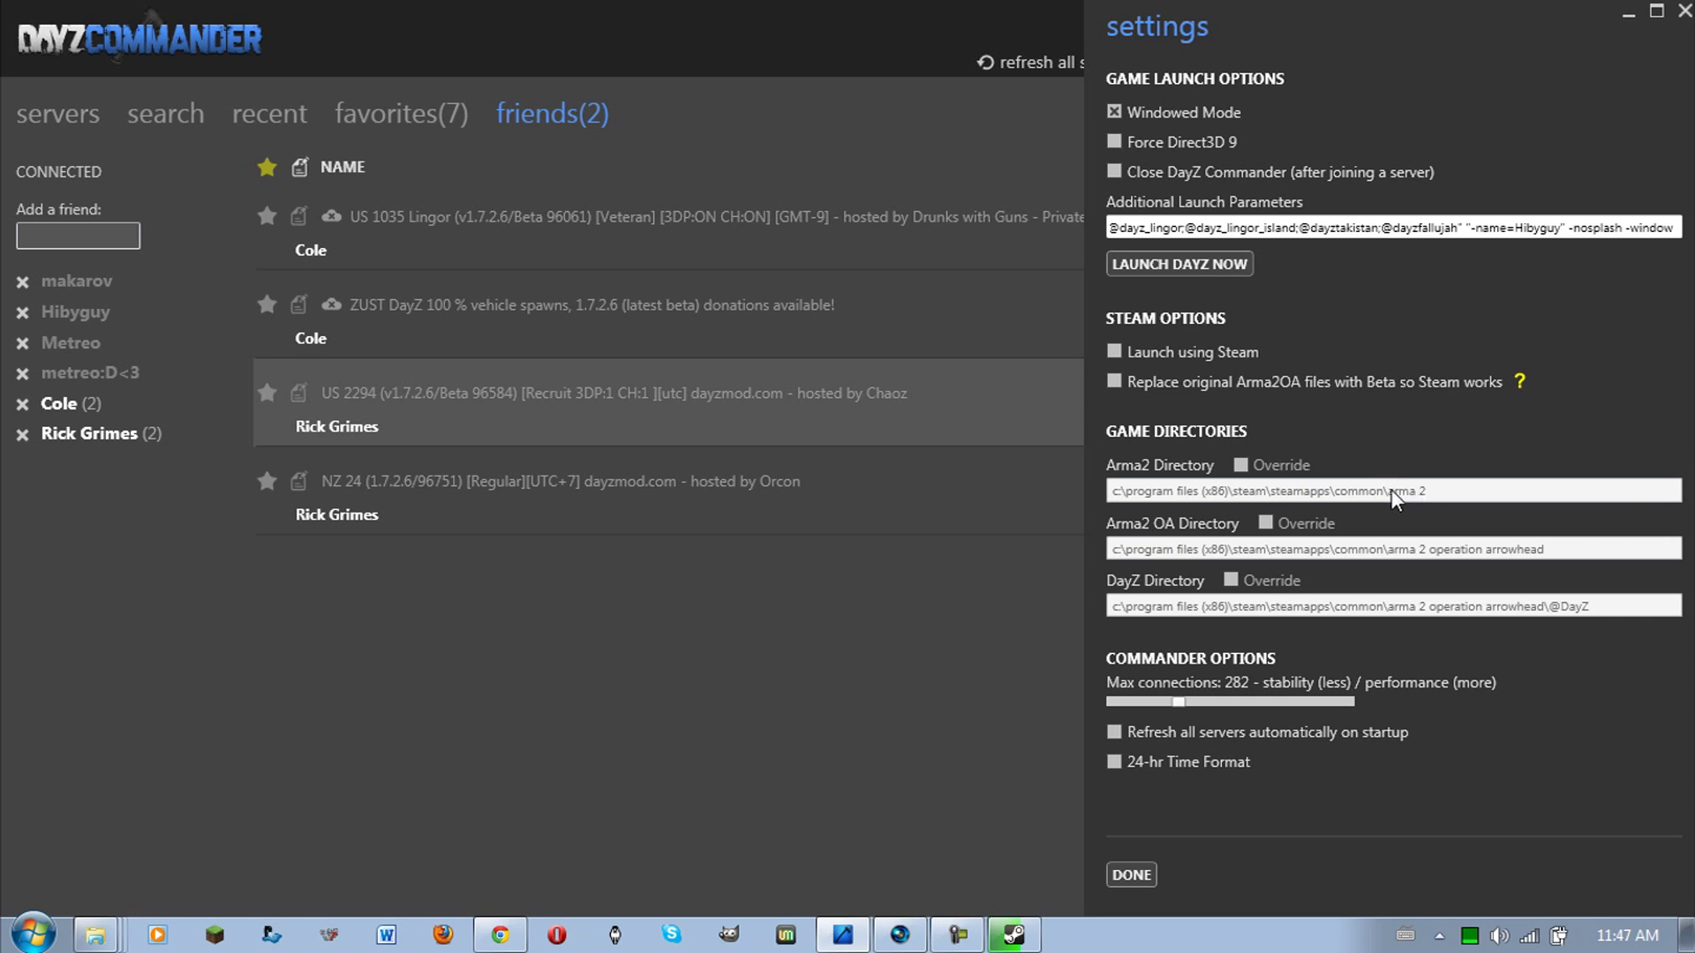
click(44, 938)
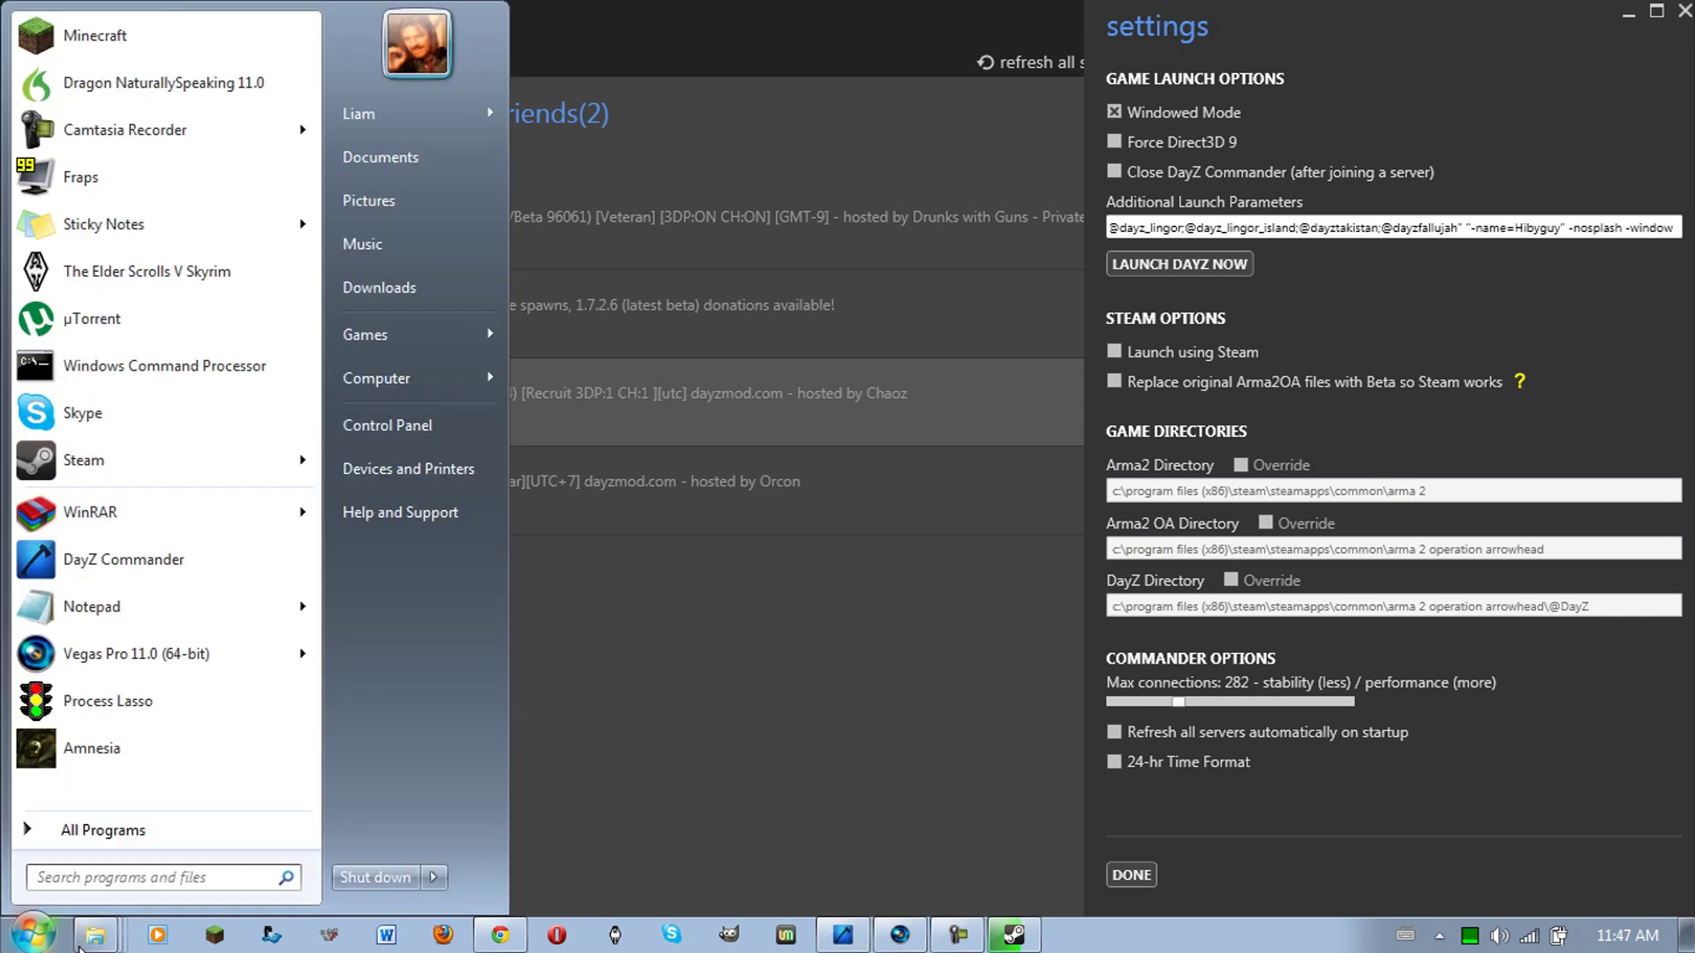
click(89, 940)
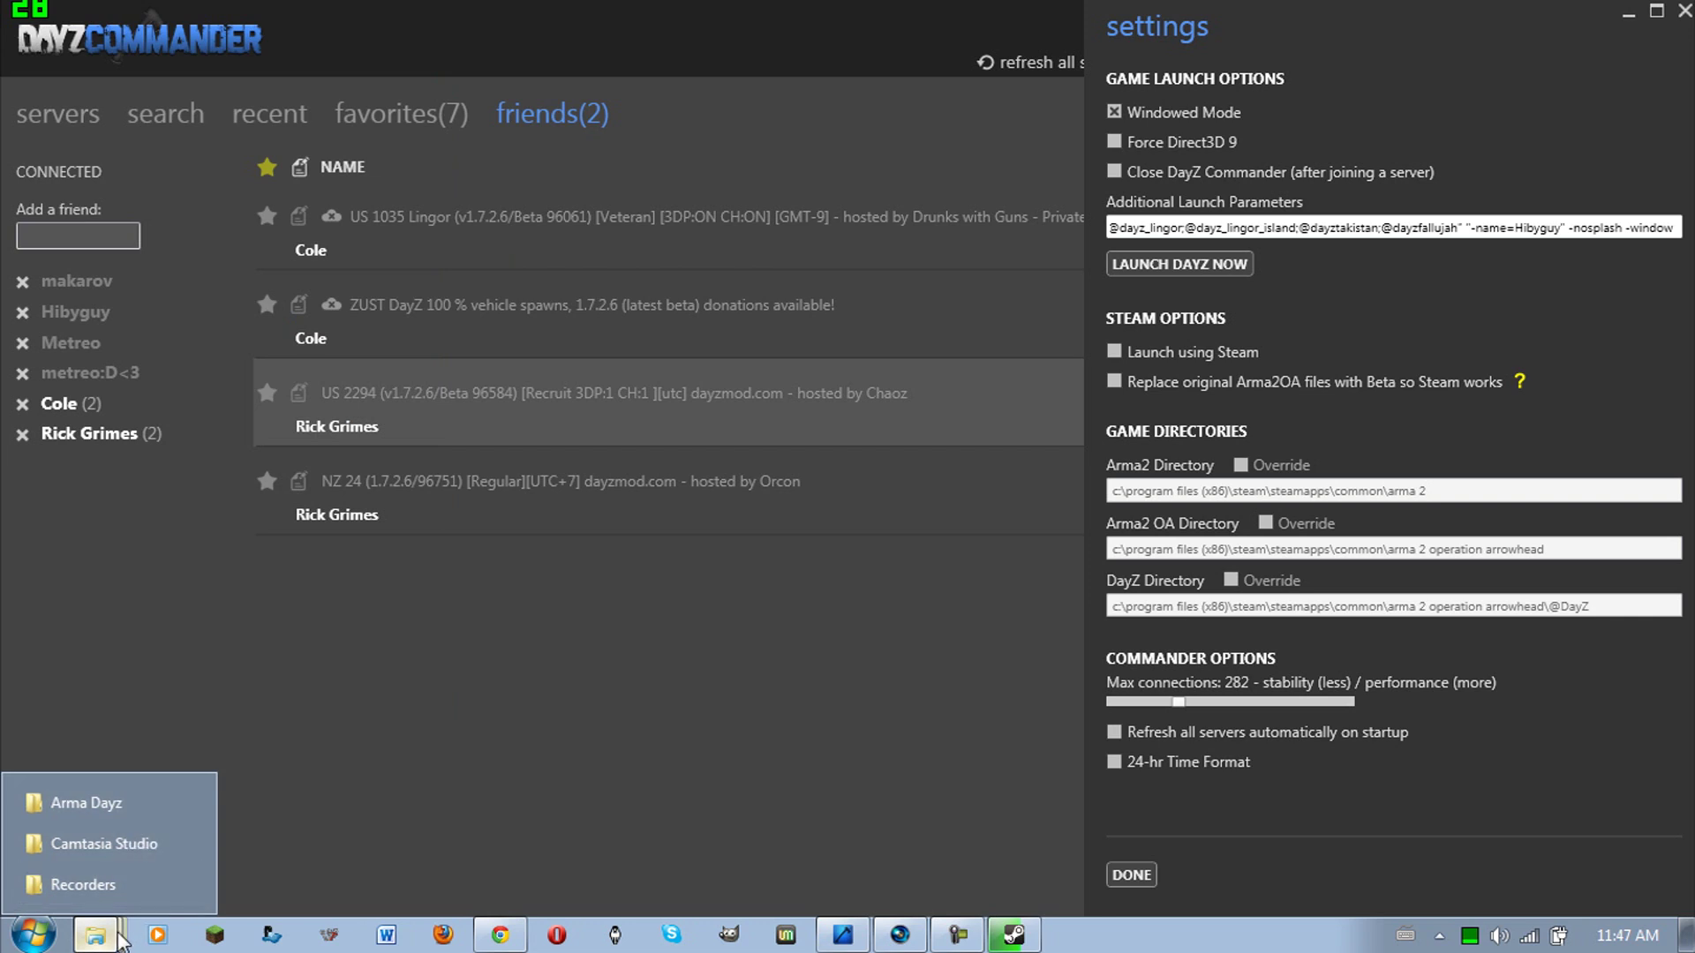
right_click(115, 937)
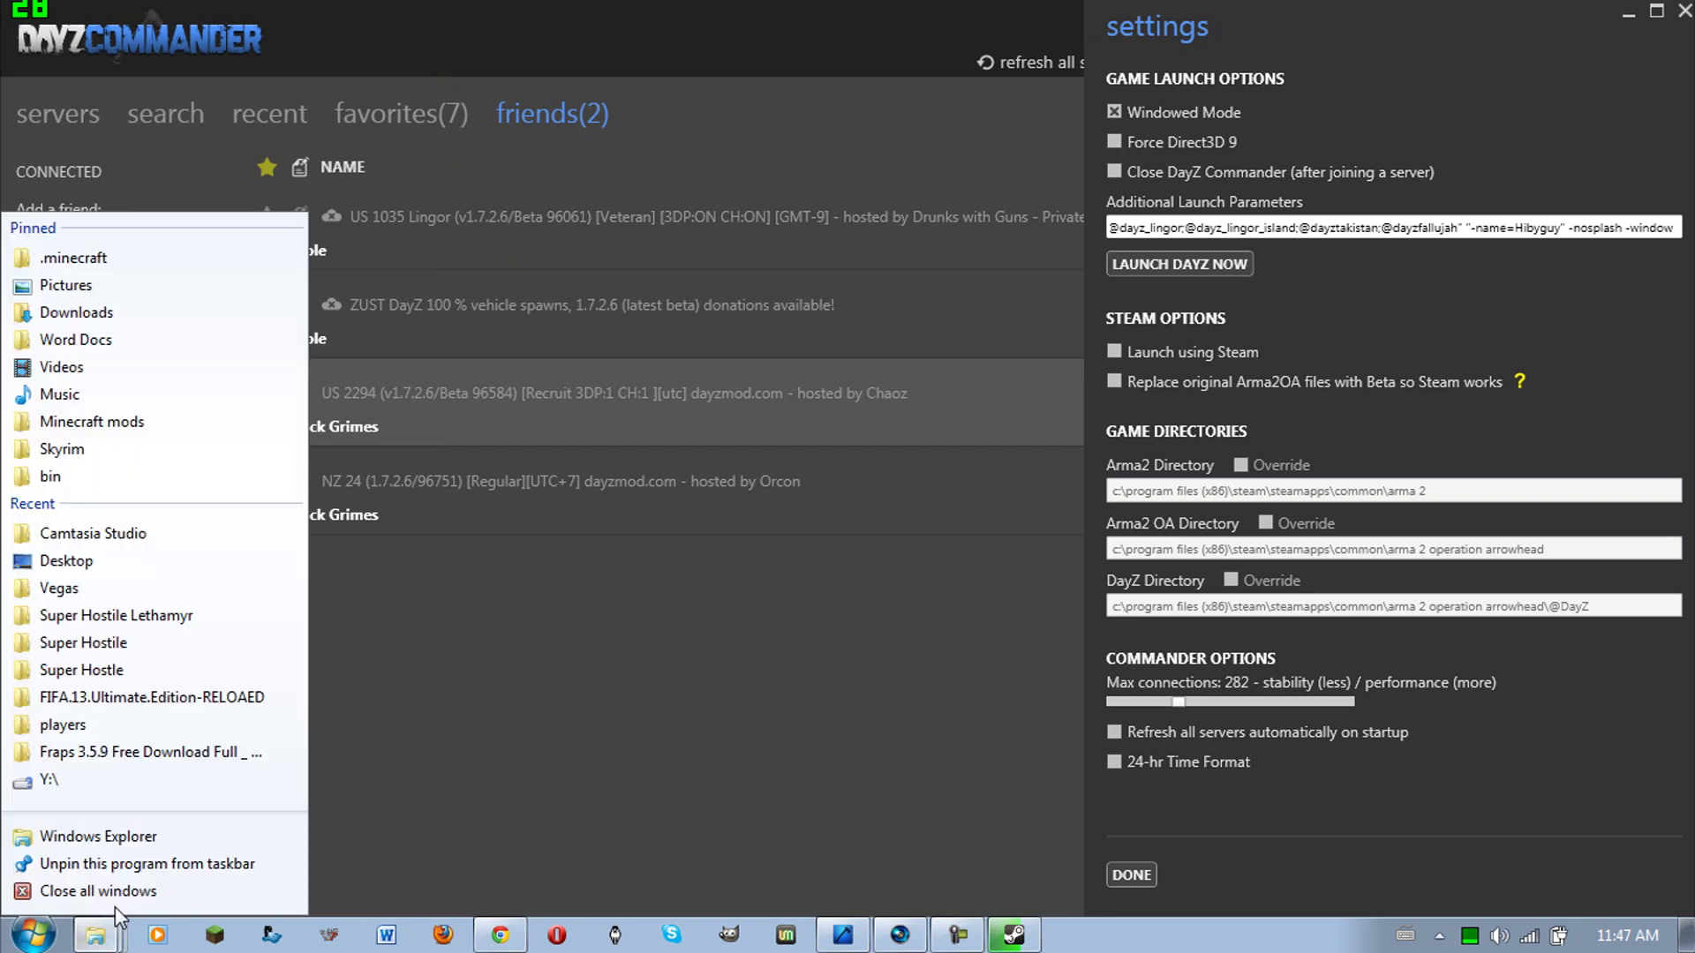
Step: Open a new Explorer window and browse the D: and C: drive folders
click(157, 837)
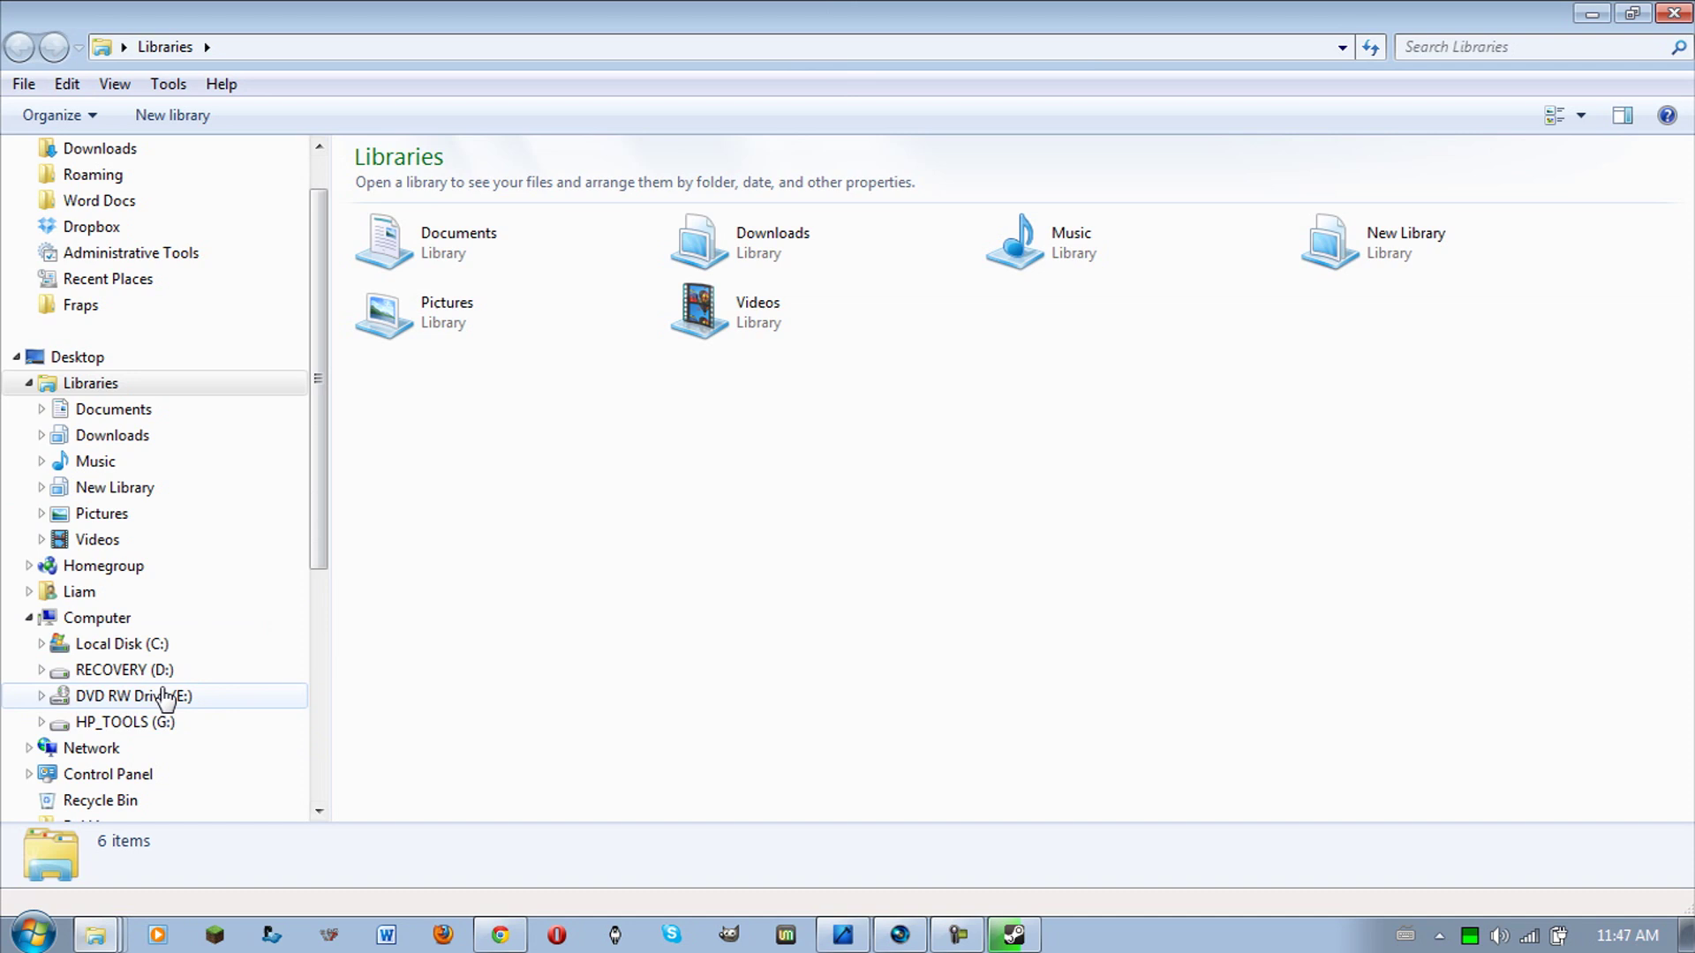
click(165, 670)
click(168, 643)
click(609, 651)
ctrl+click(605, 674)
scroll(605, 689, down, 4)
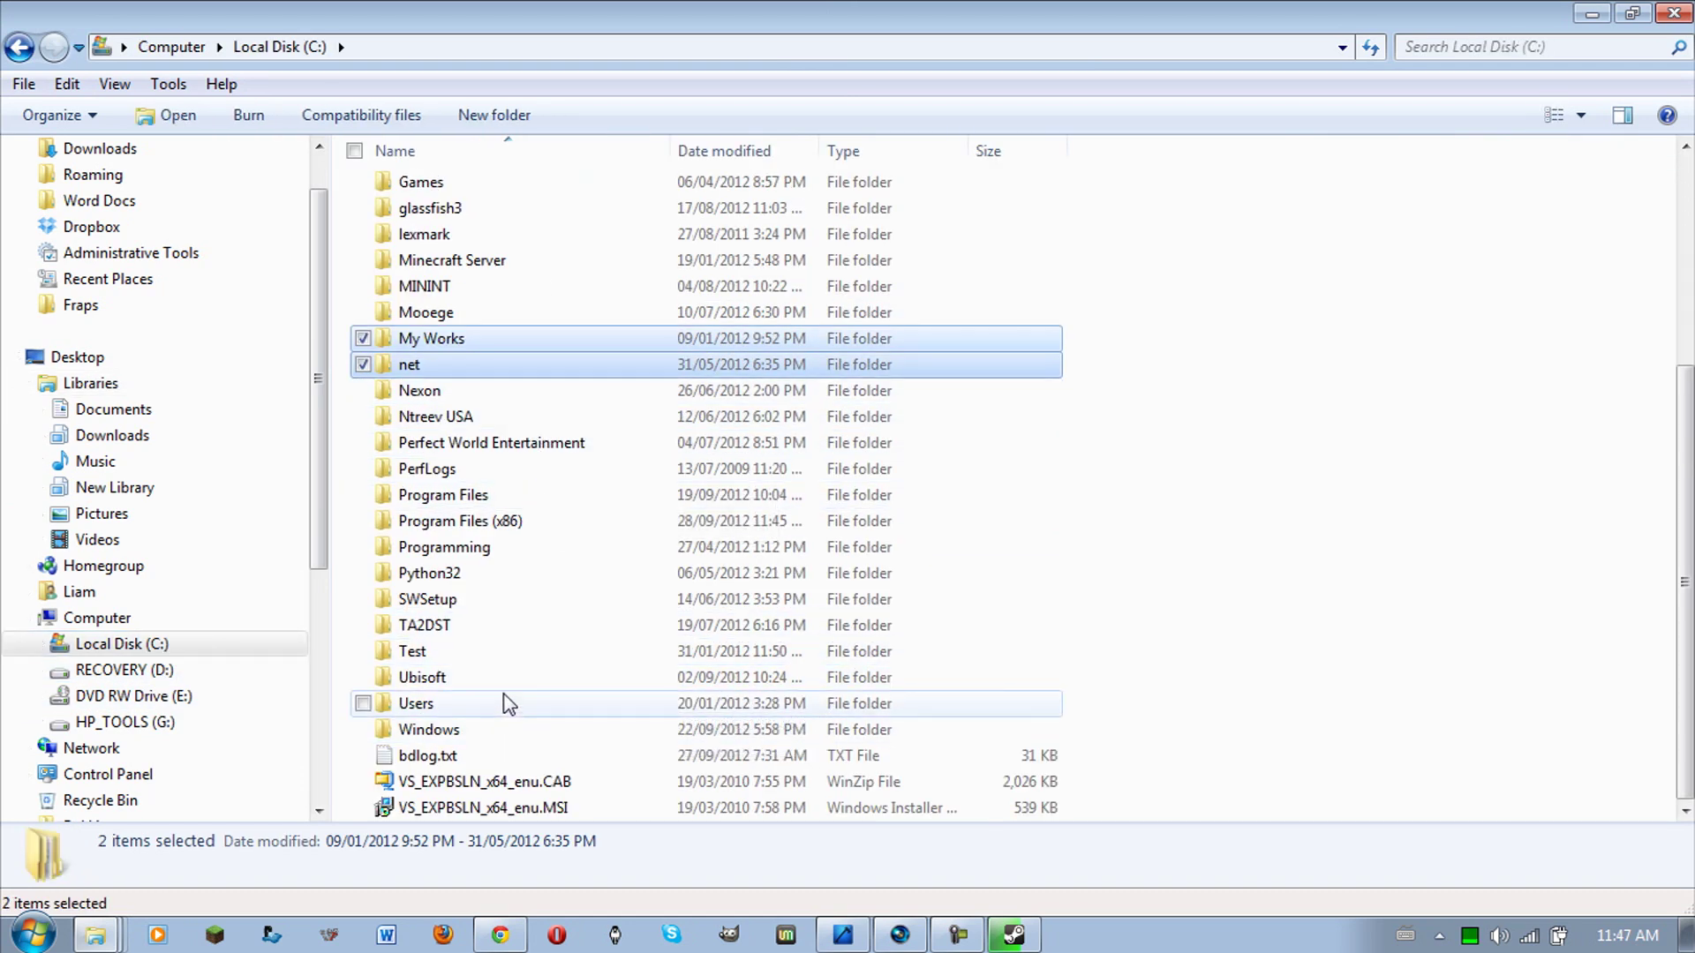
click(503, 625)
Step: Navigate to Program Files (x86) > Steam > steamapps > common > arma 2
double_click(530, 527)
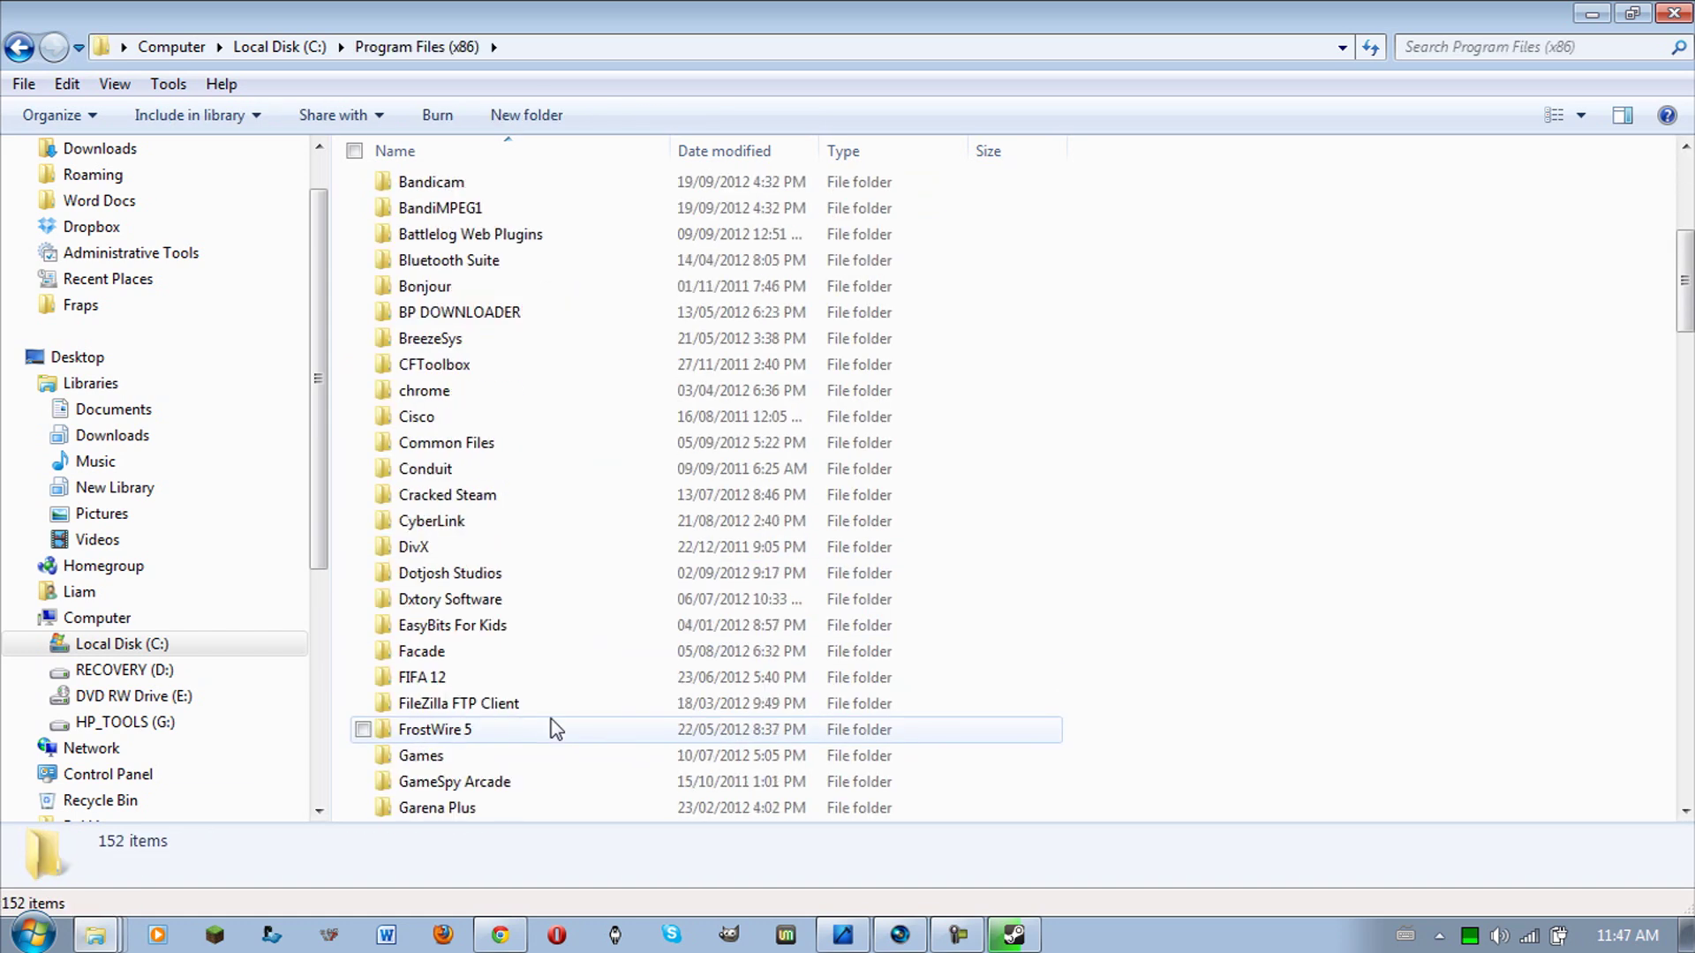
scroll(556, 729, down, 20)
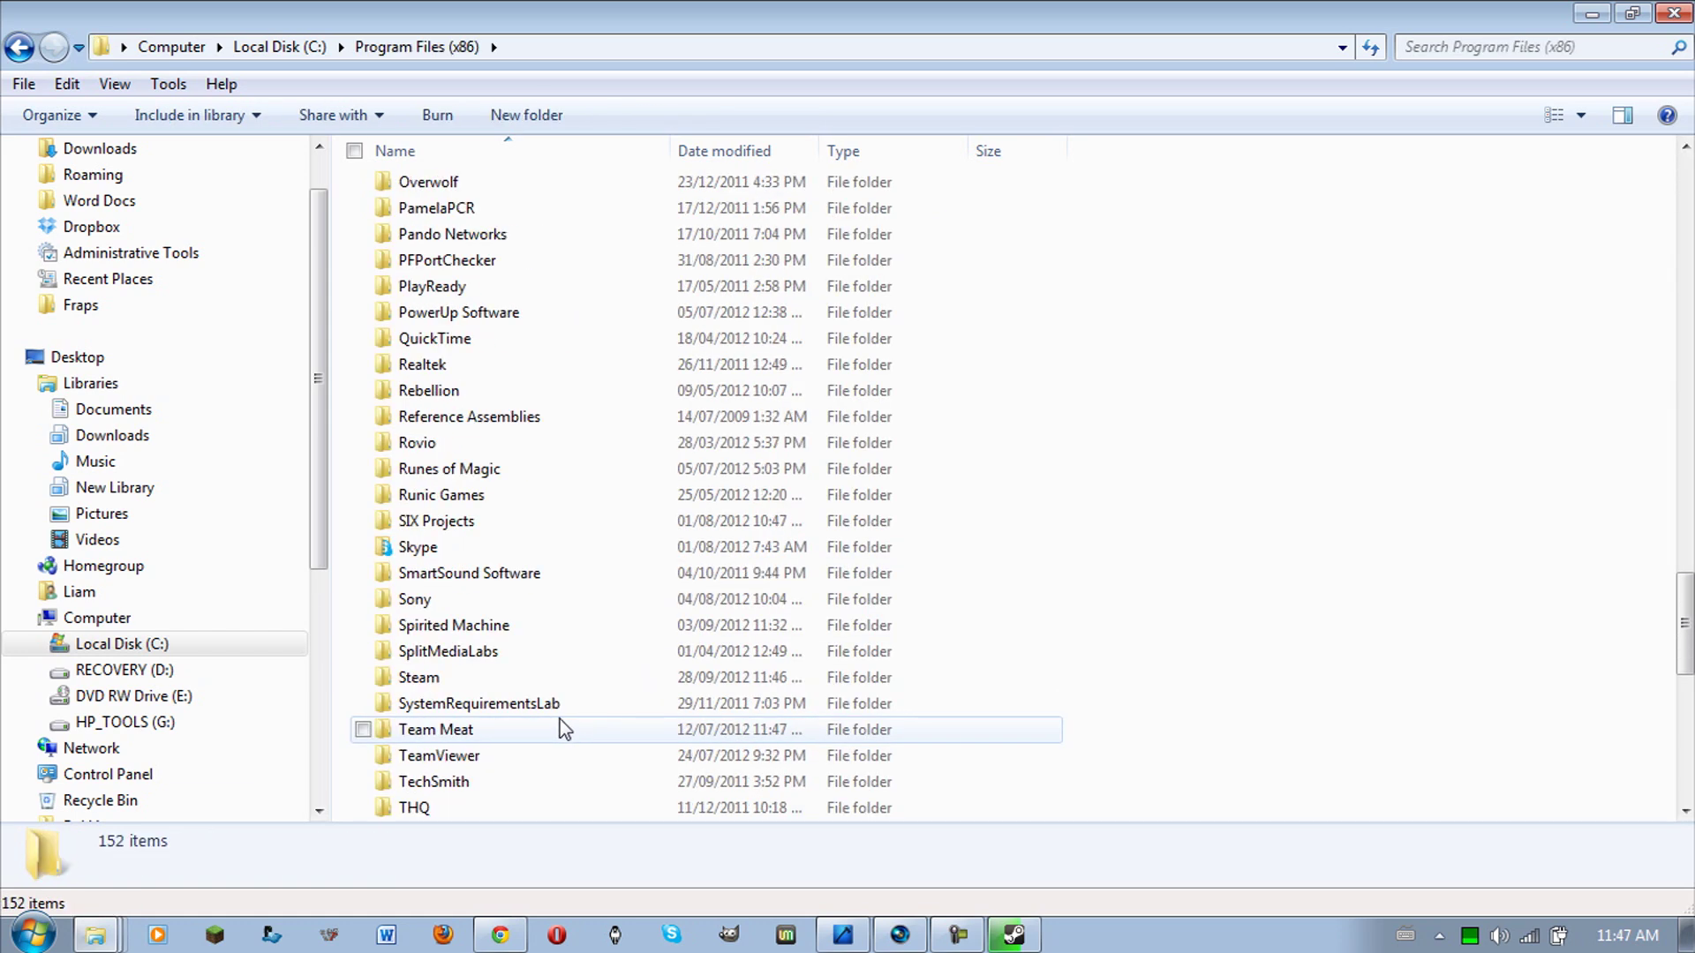
scroll(560, 718, down, 5)
scroll(559, 719, up, 4)
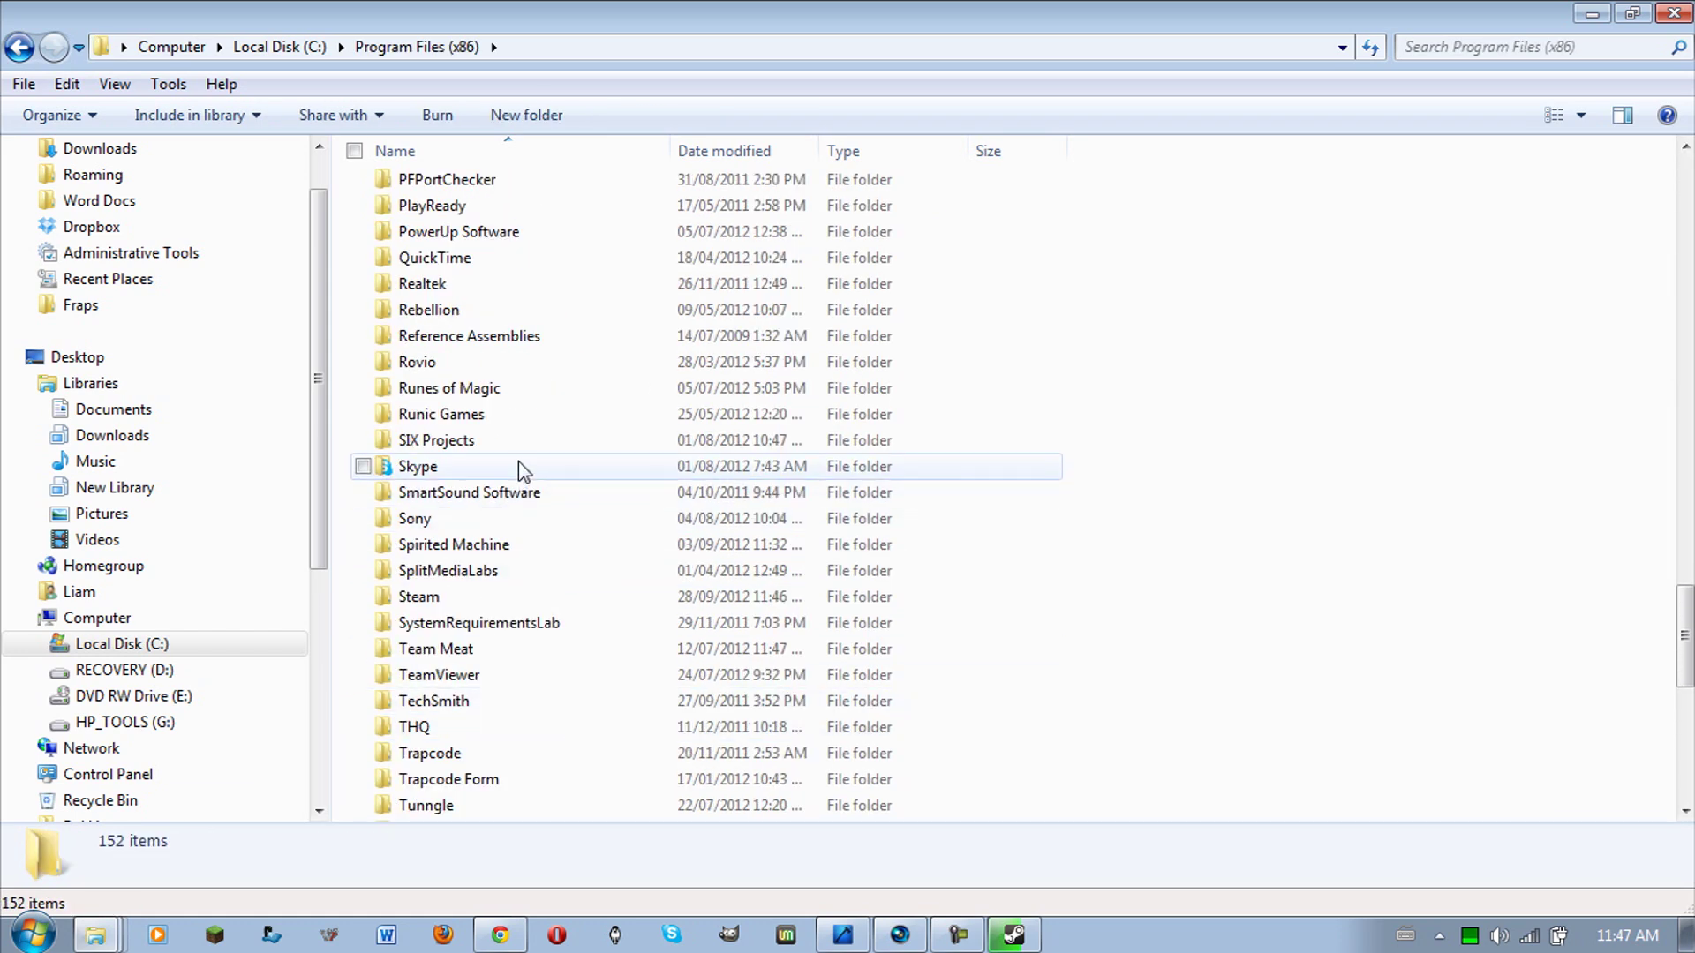
double_click(496, 593)
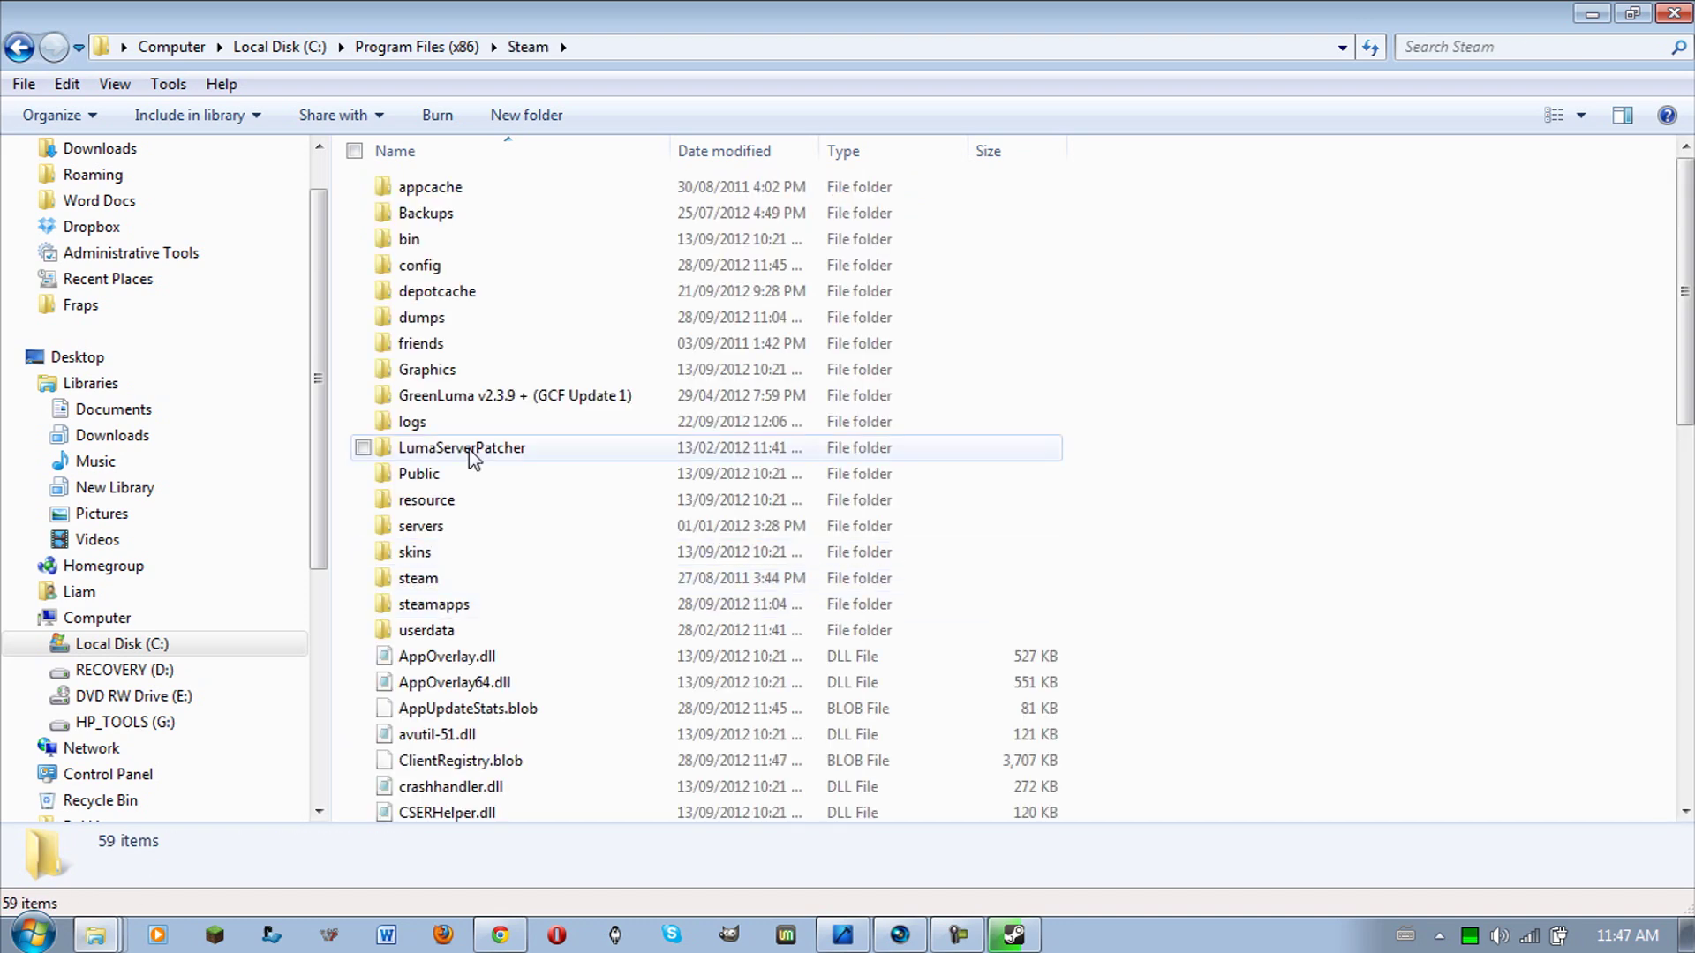
double_click(495, 601)
double_click(538, 185)
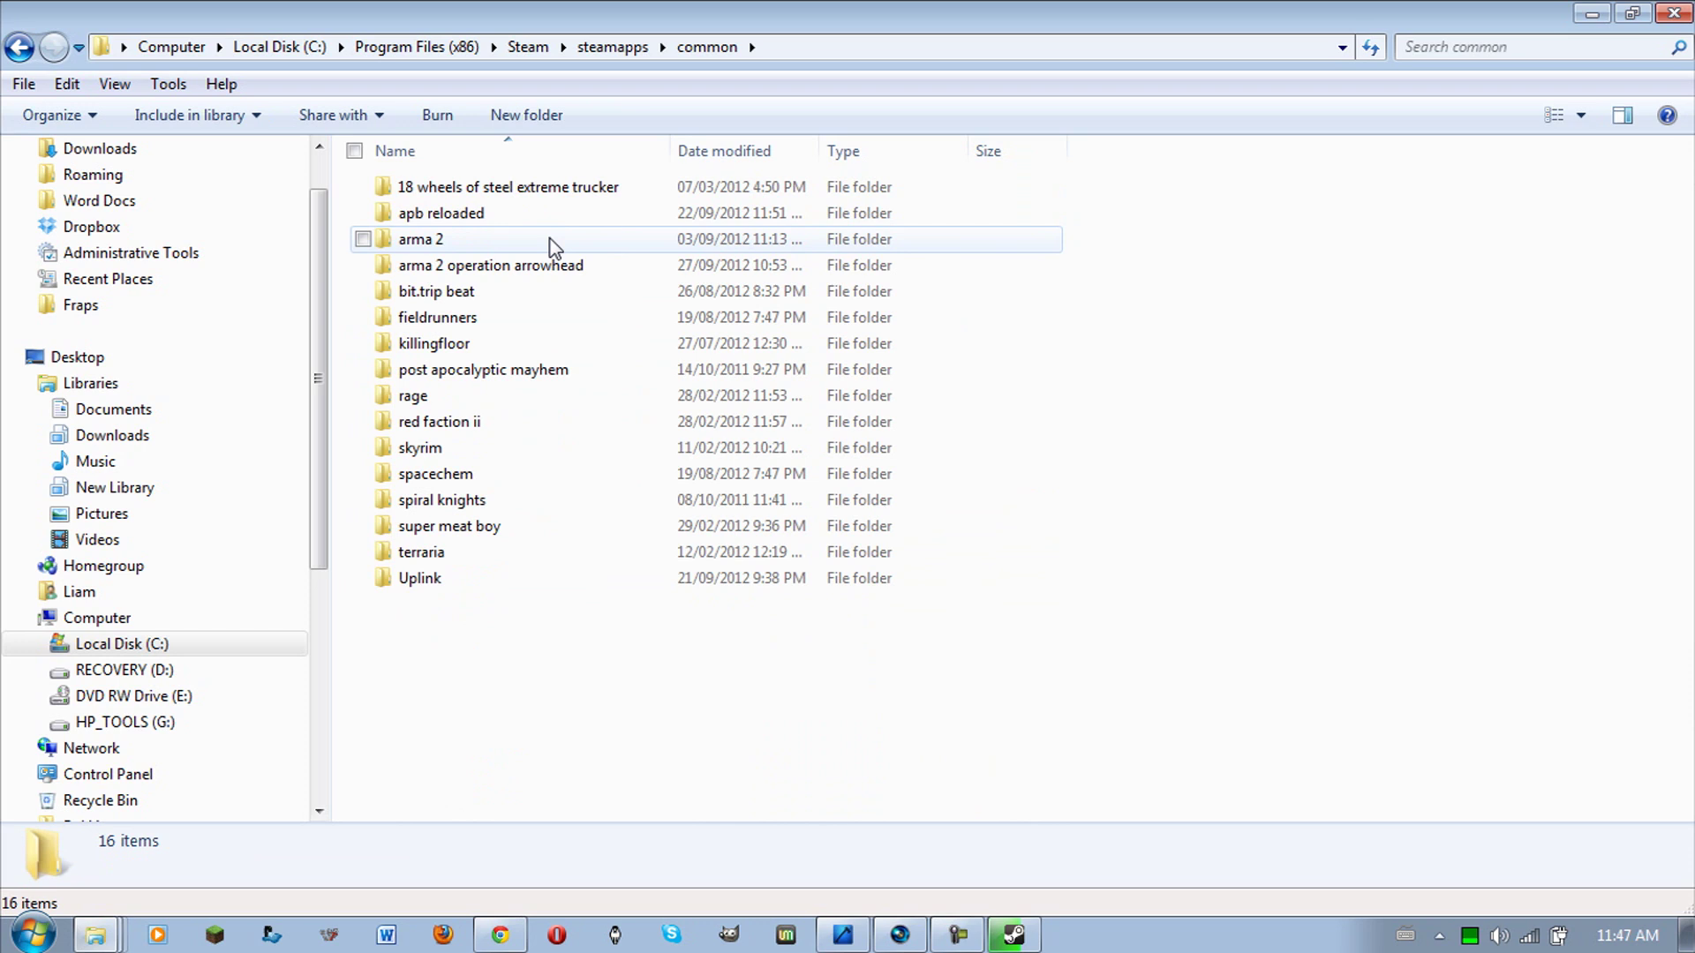
double_click(549, 238)
Step: Select arma2.exe and bring DayZ Commander's settings back to the front
drag(1140, 446, 659, 453)
mouse_move(923, 922)
click(891, 887)
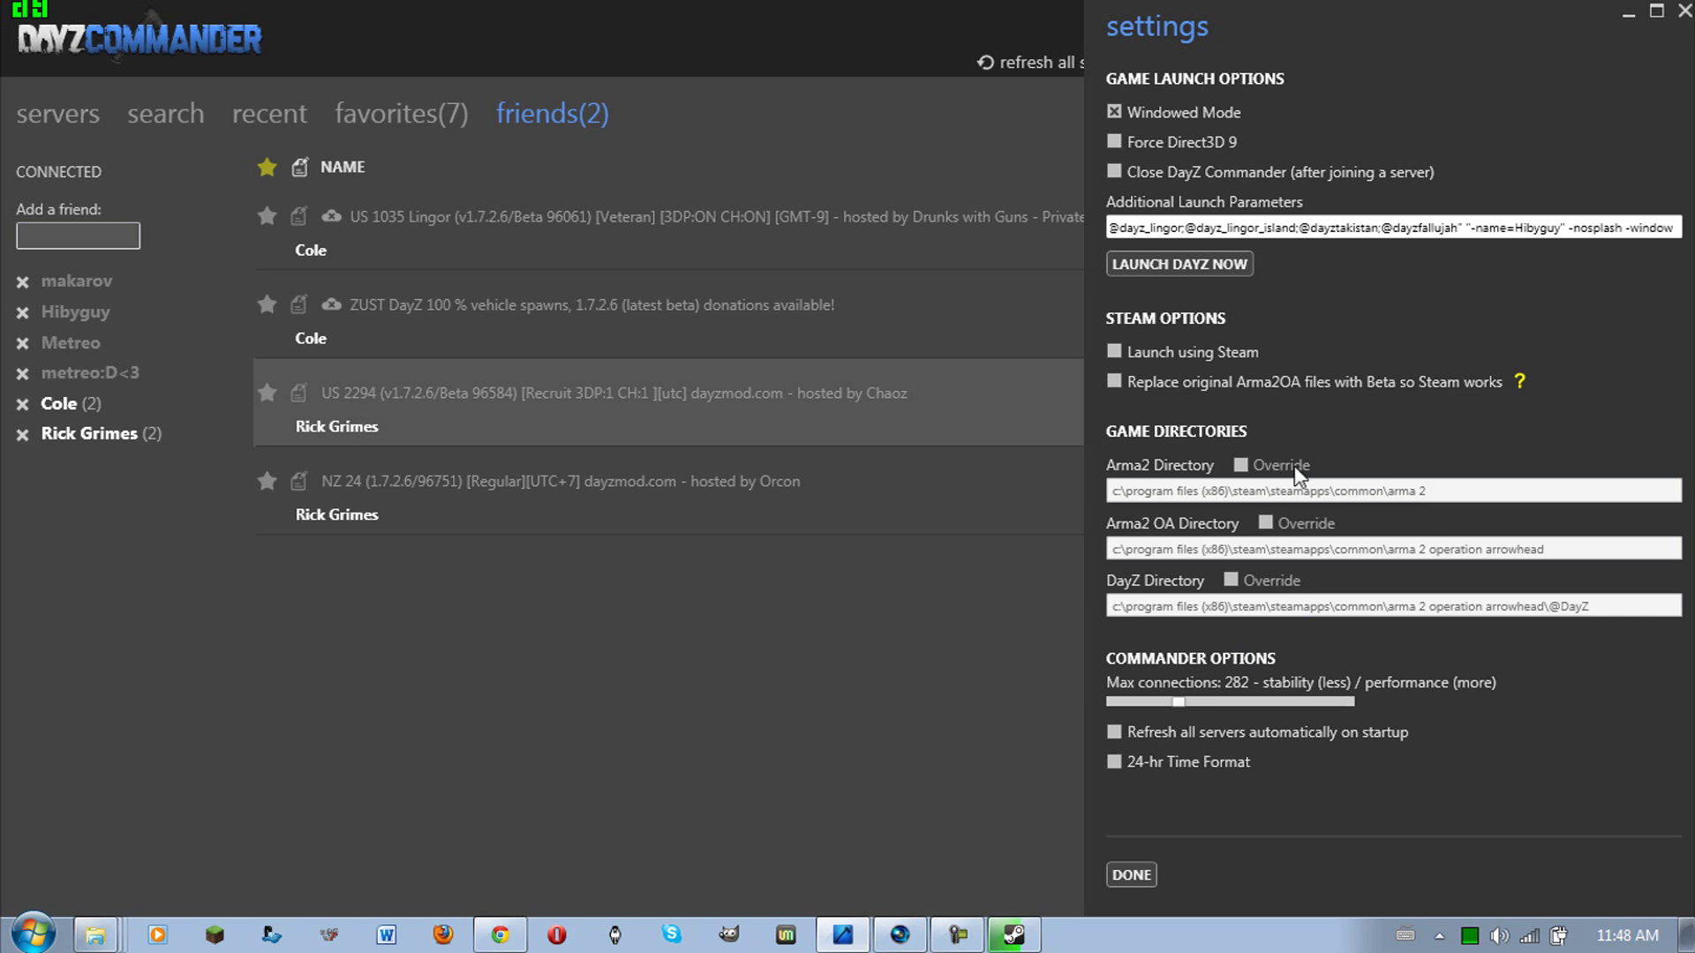
Step: Switch briefly to the DayZ Commander website, then return to the arma 2 Explorer window
mouse_move(512, 947)
click(512, 883)
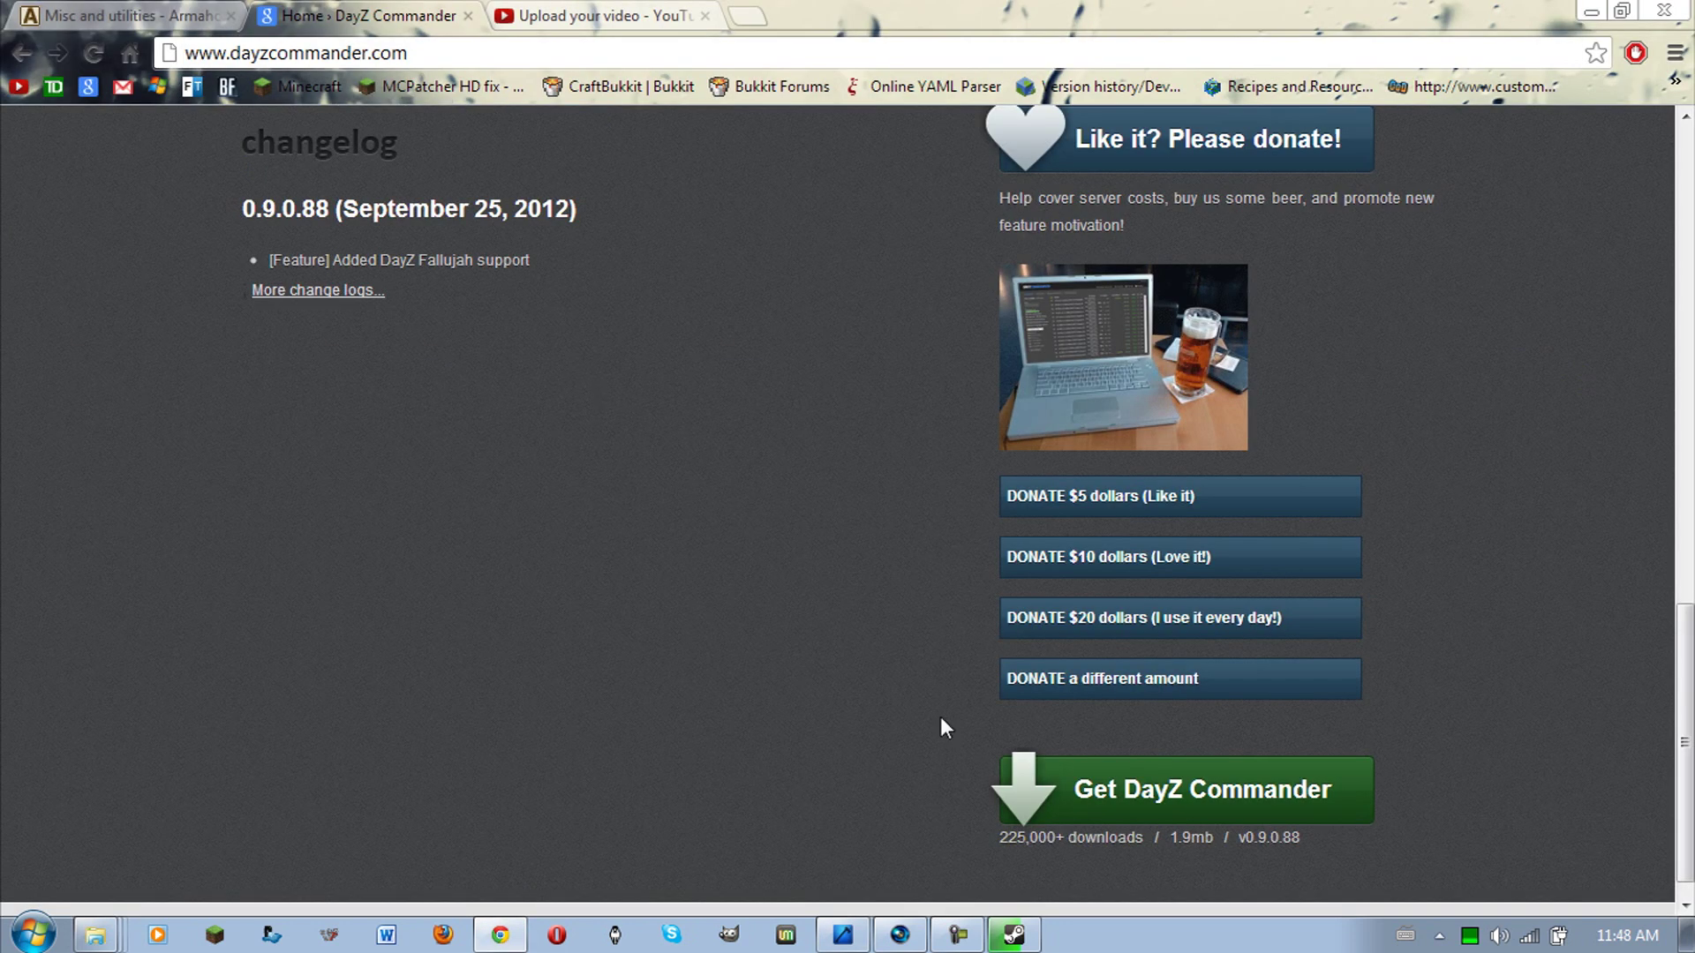
mouse_move(96, 933)
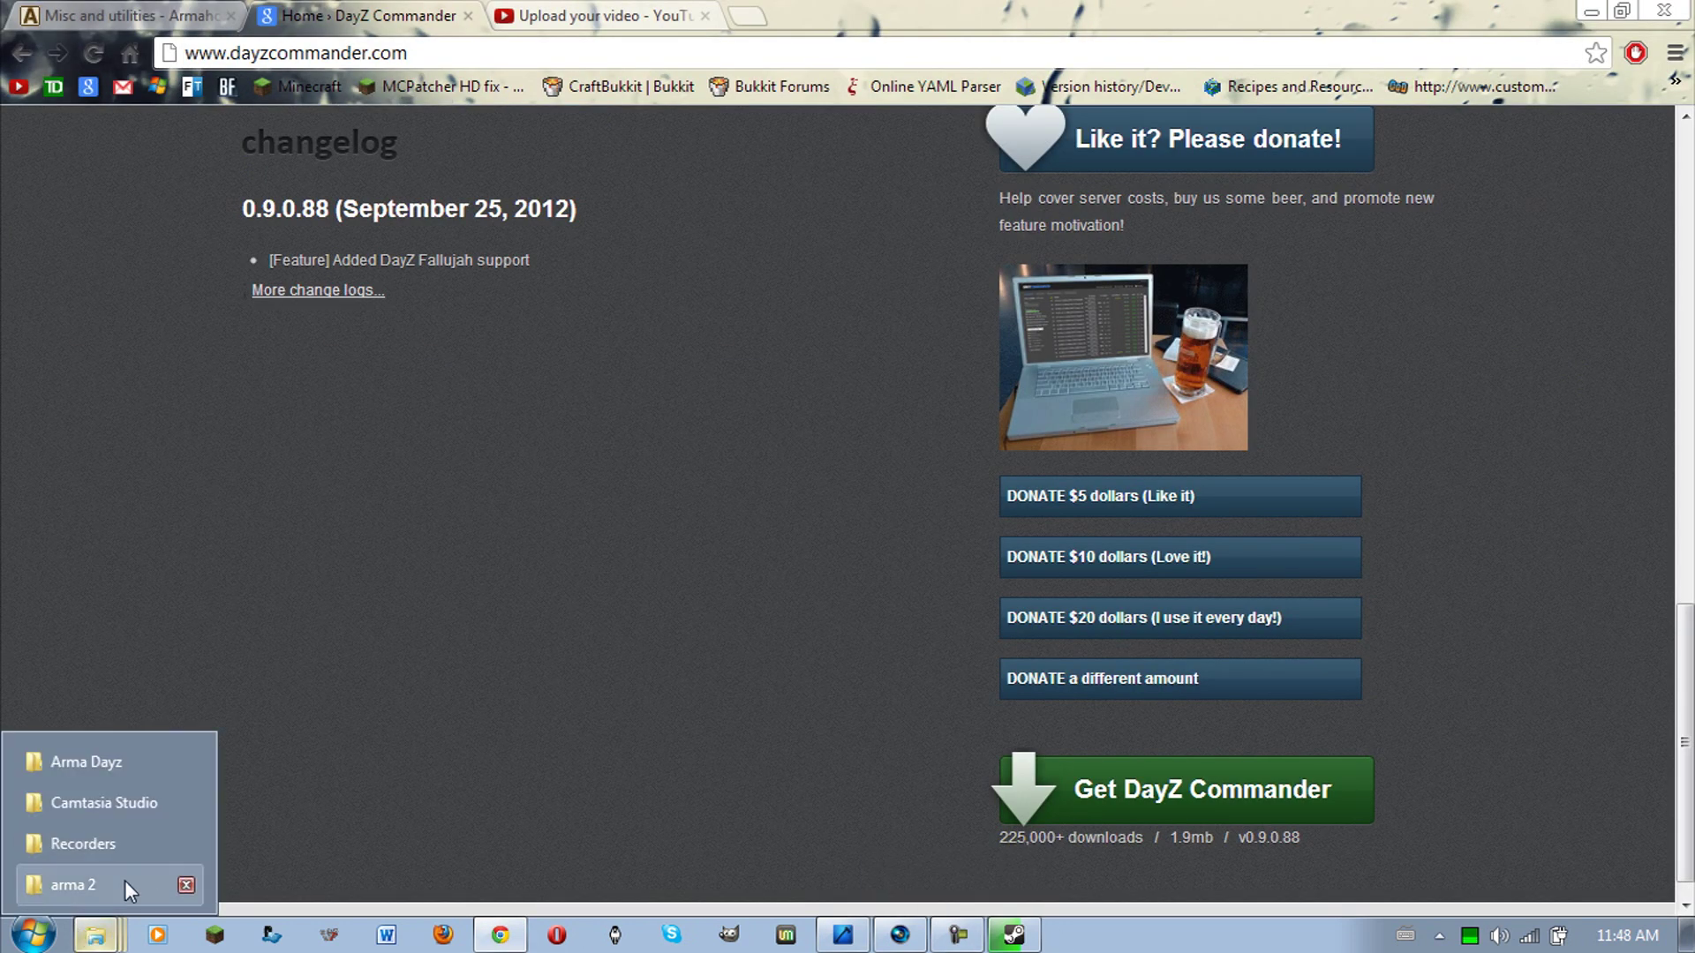
click(125, 881)
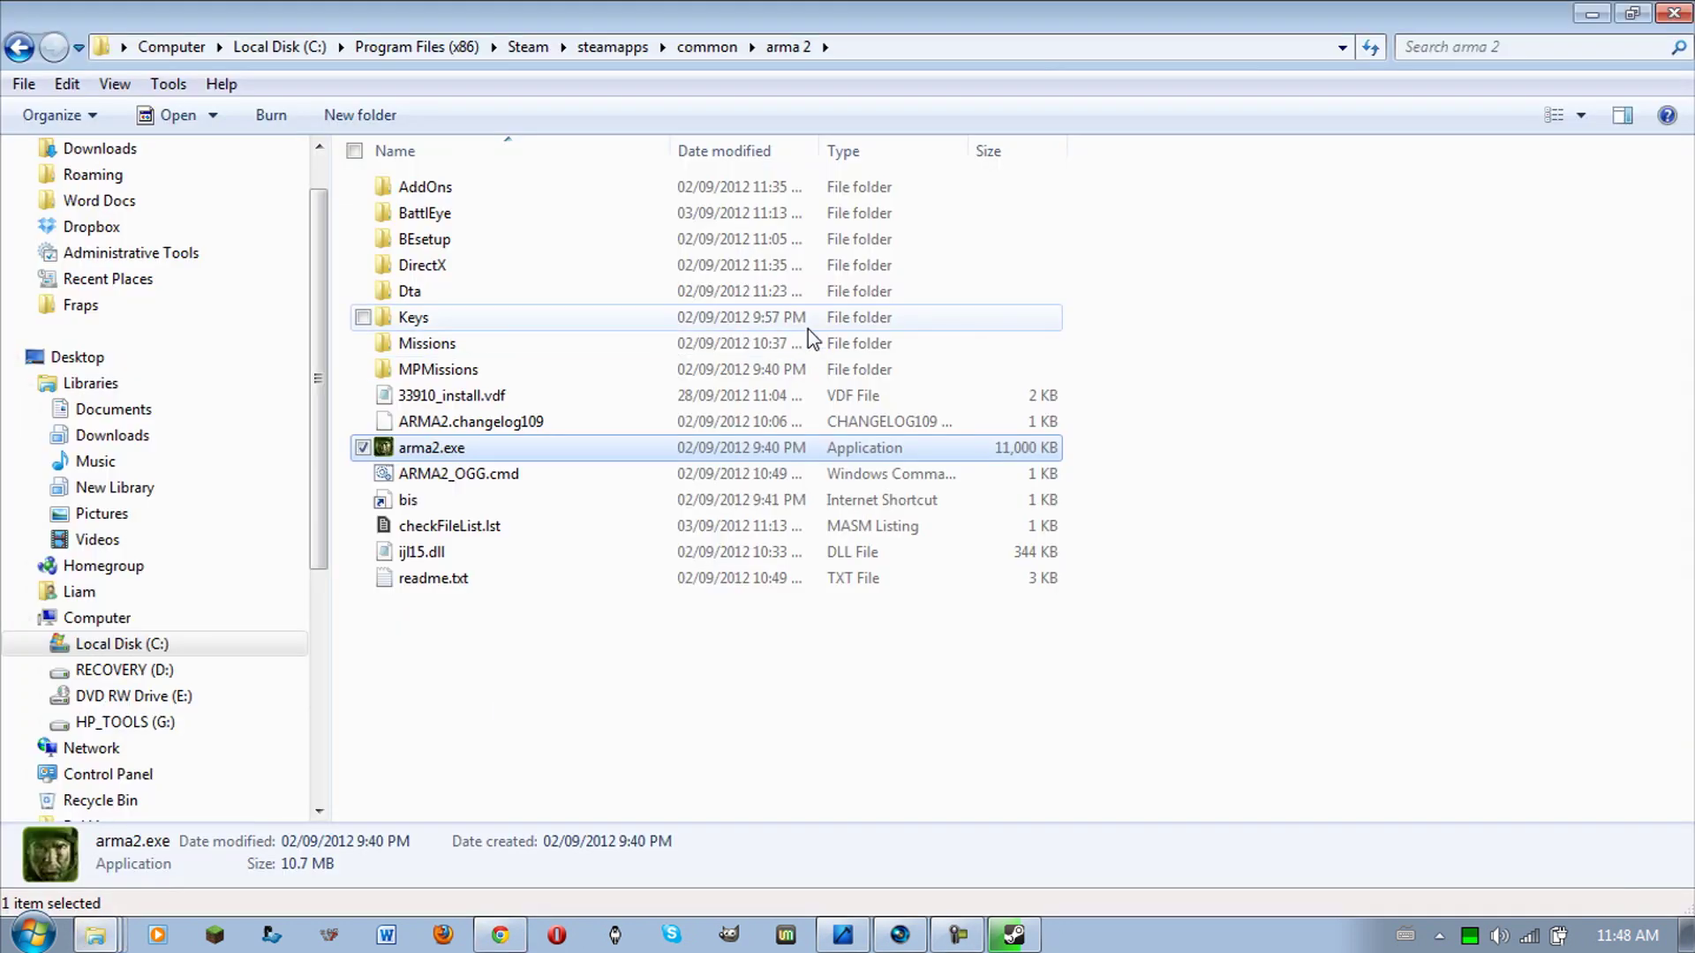
Step: Open arma 2 operation arrowhead from common, select ArmA2OA.exe, and return to DayZ Commander
click(20, 47)
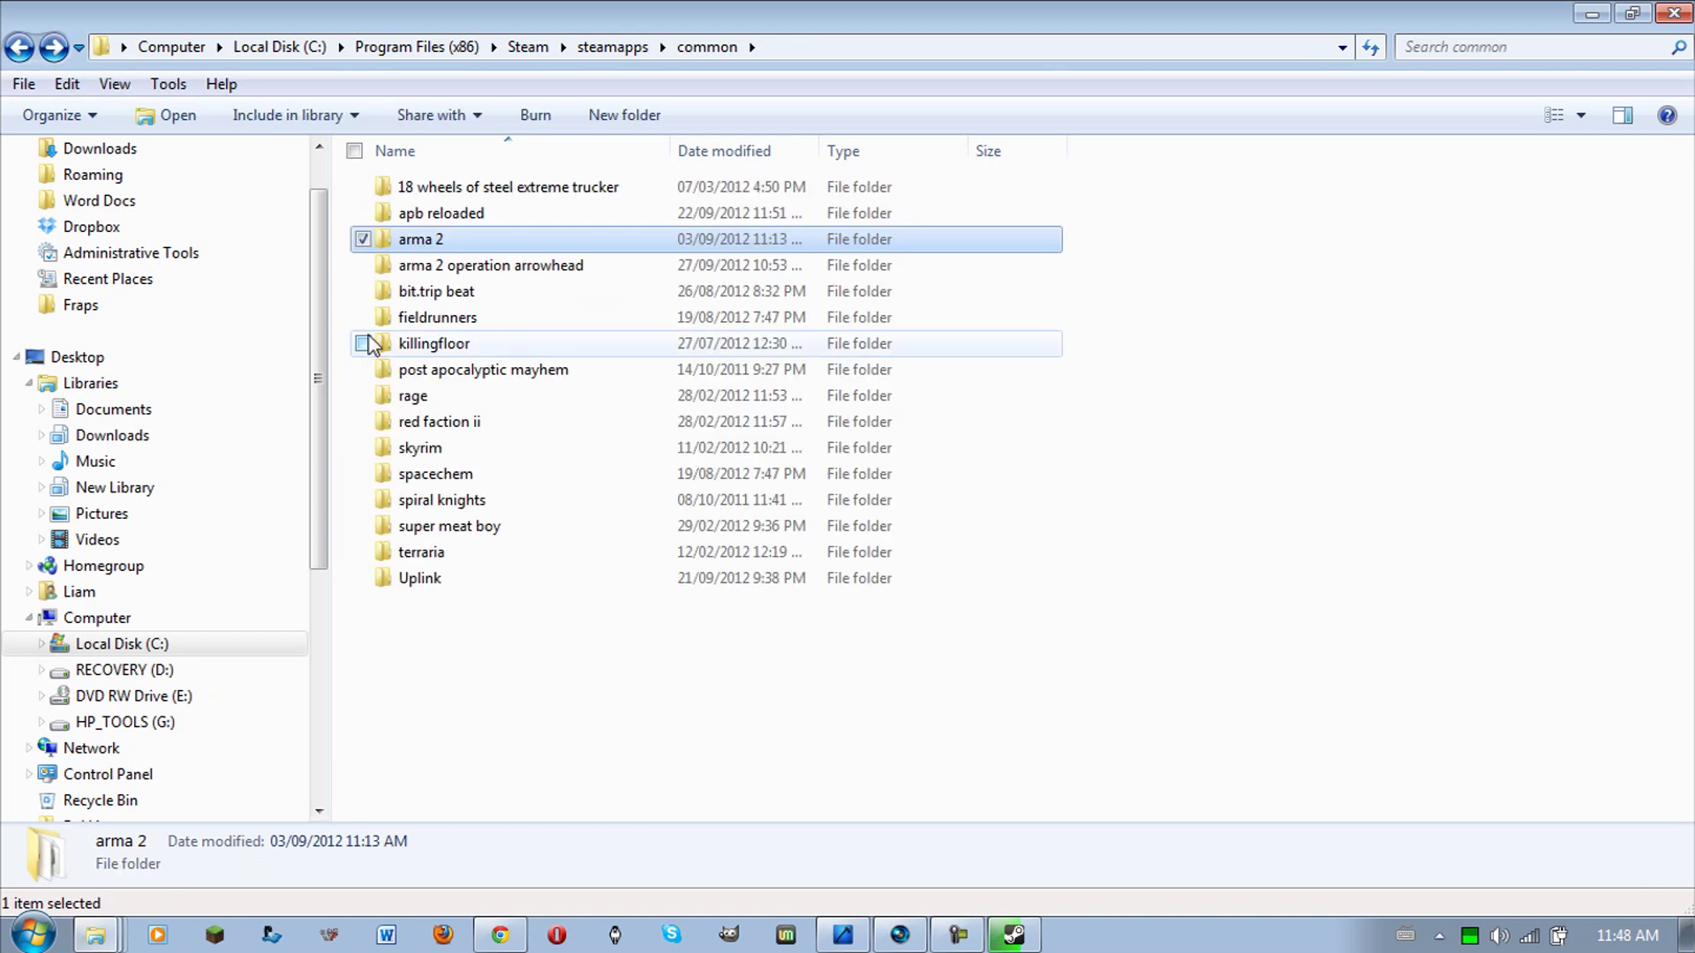
double_click(539, 268)
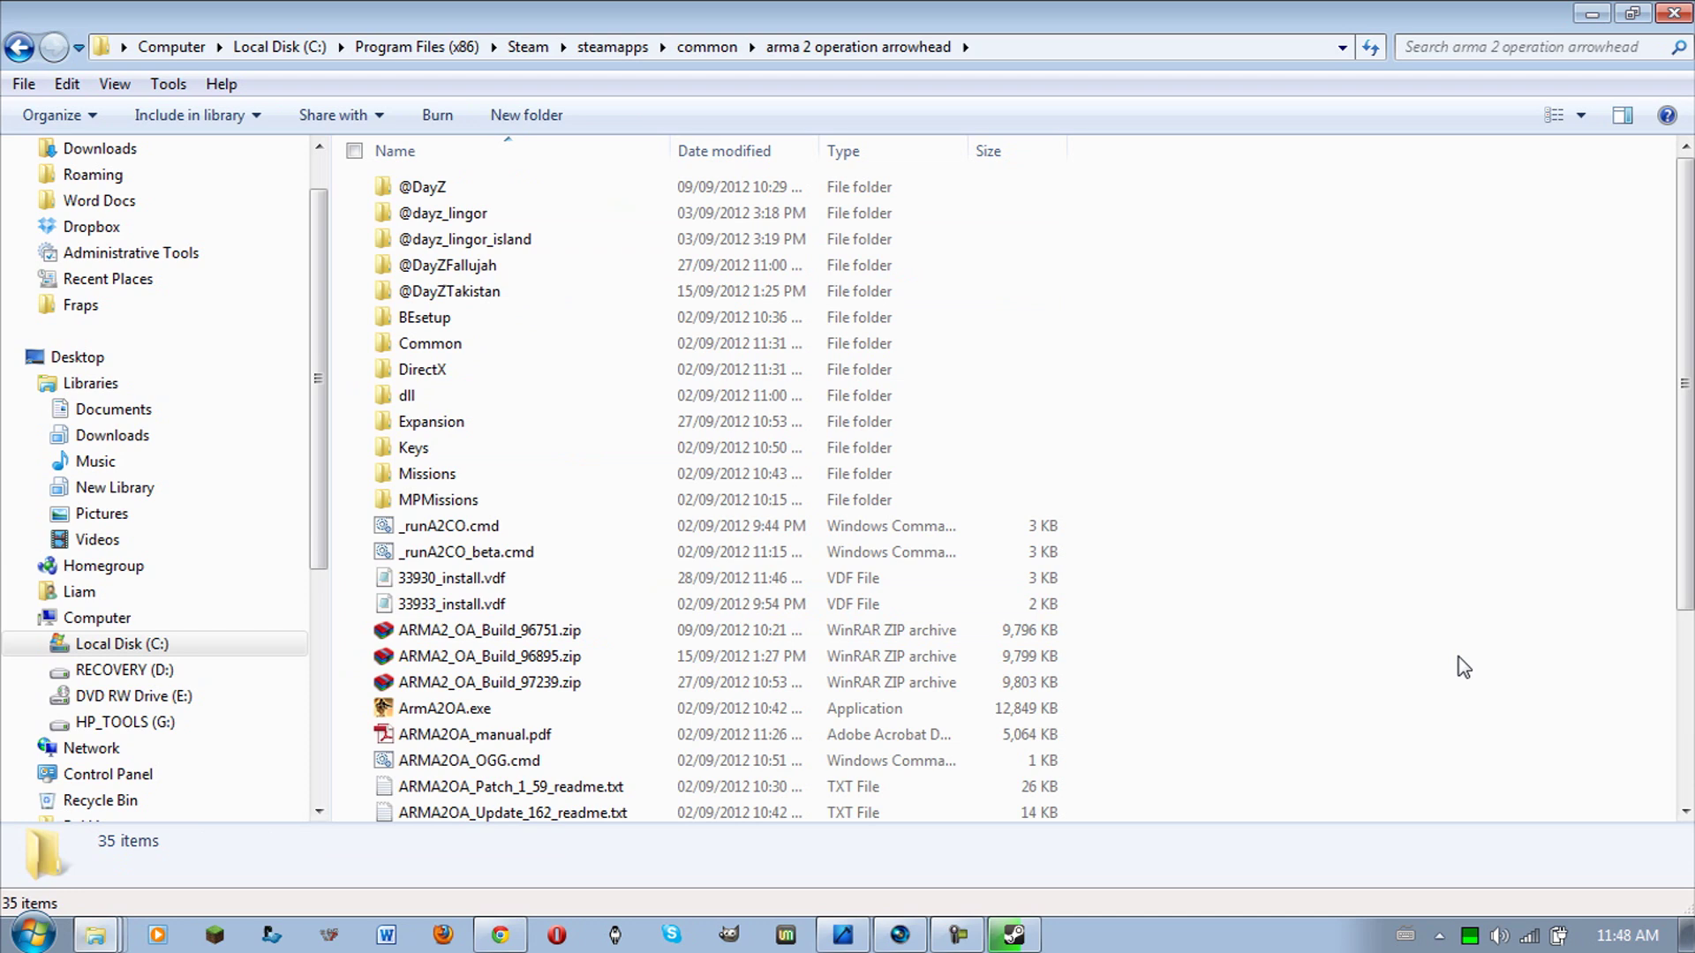
scroll(1298, 698, down, 2)
click(632, 575)
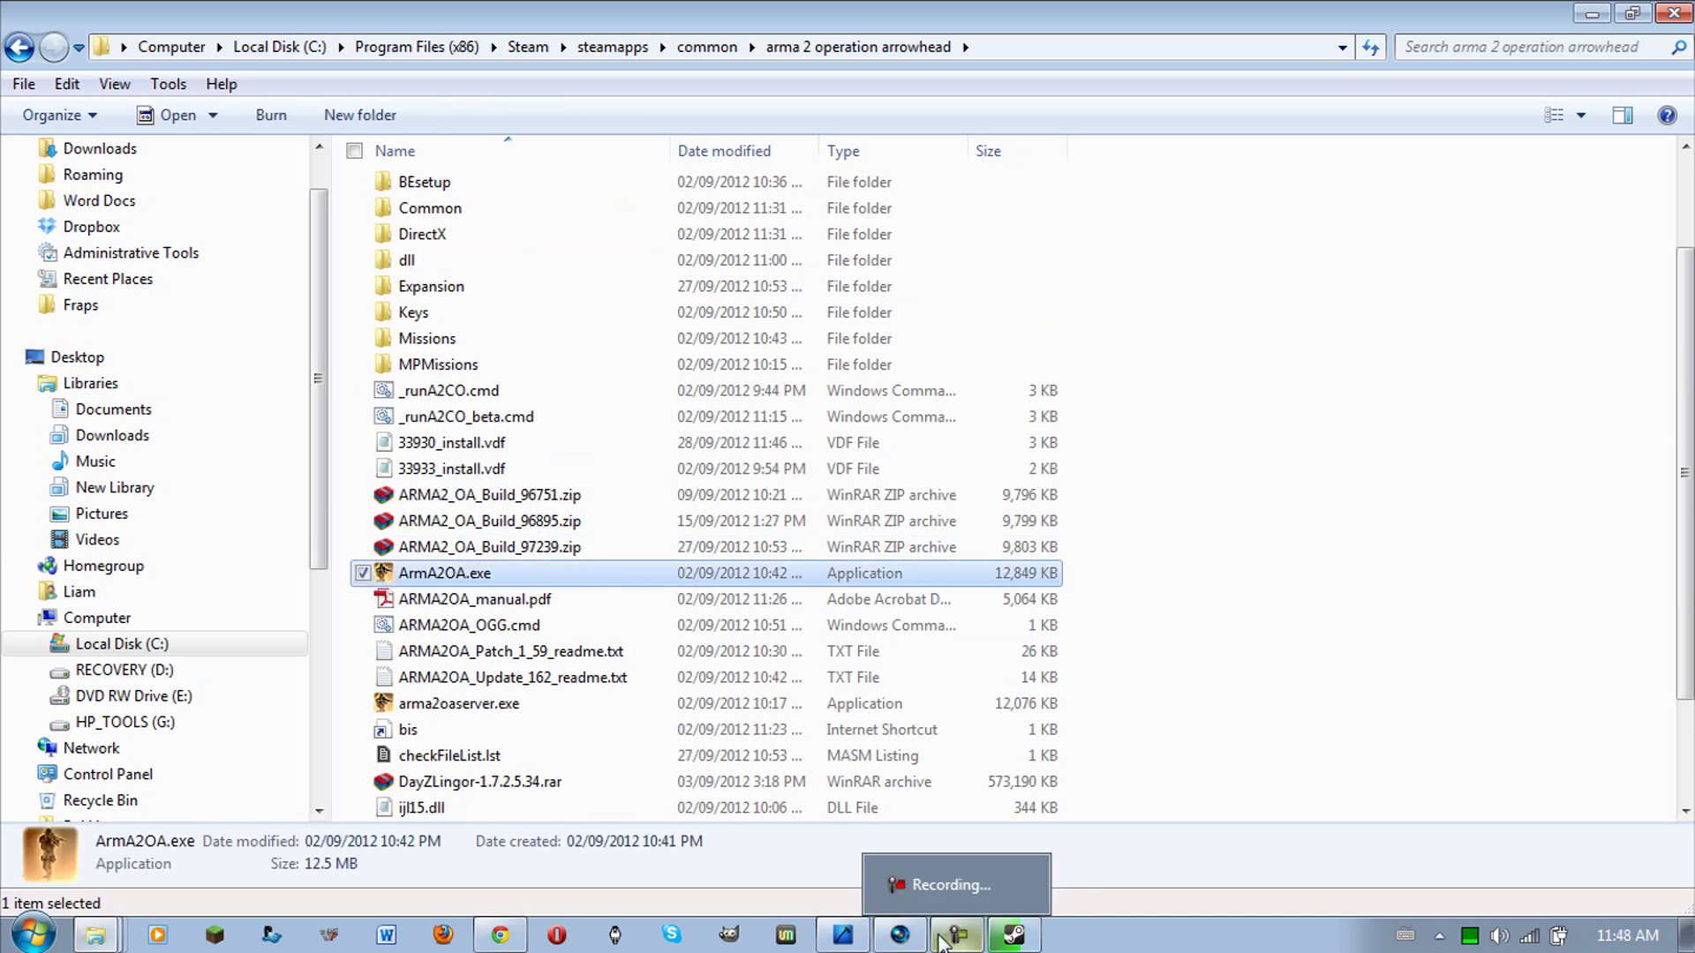
click(864, 922)
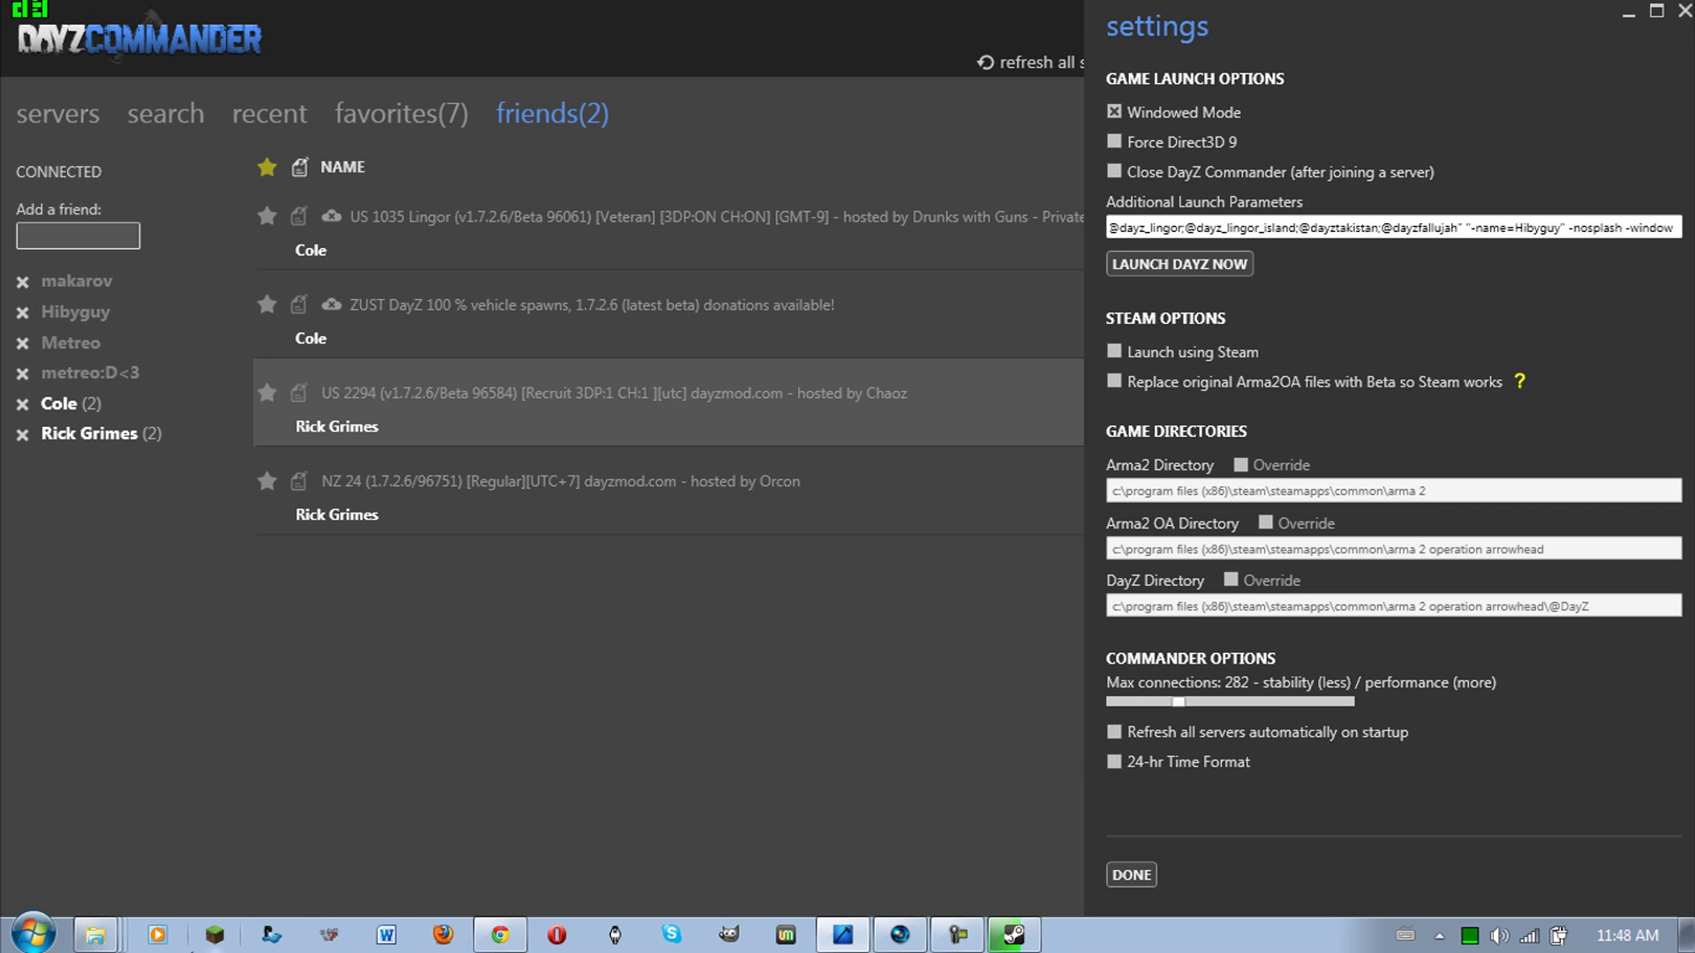
right_click(95, 933)
click(88, 757)
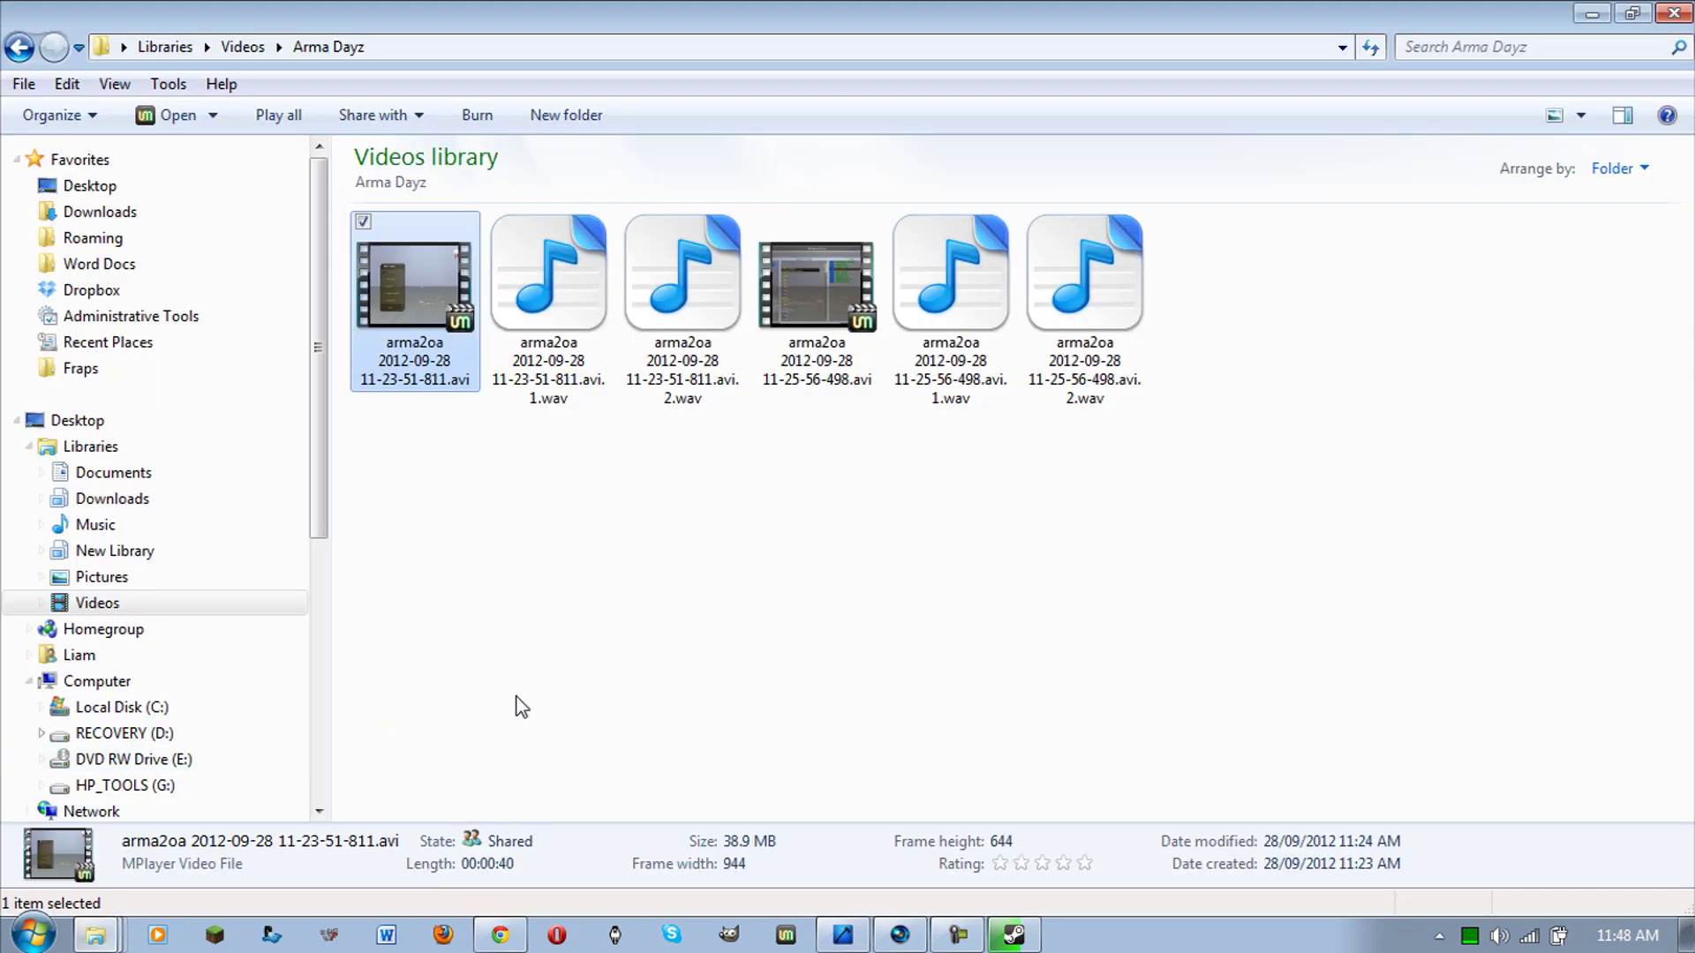
right_click(96, 934)
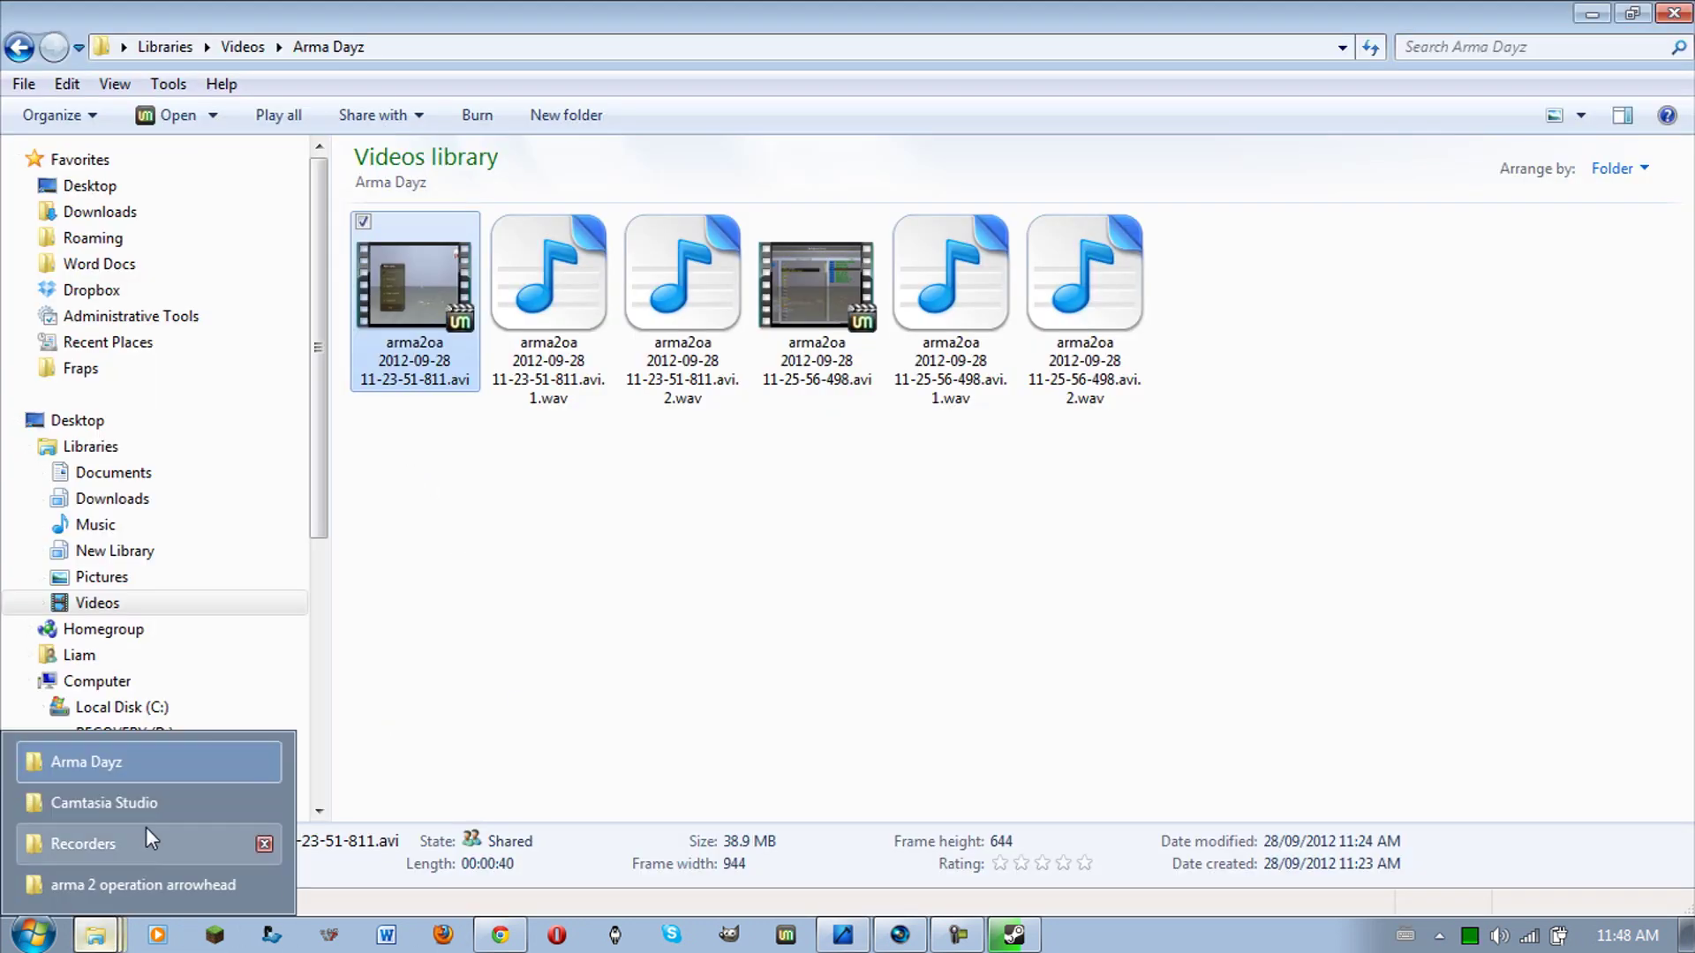
click(178, 886)
click(1459, 431)
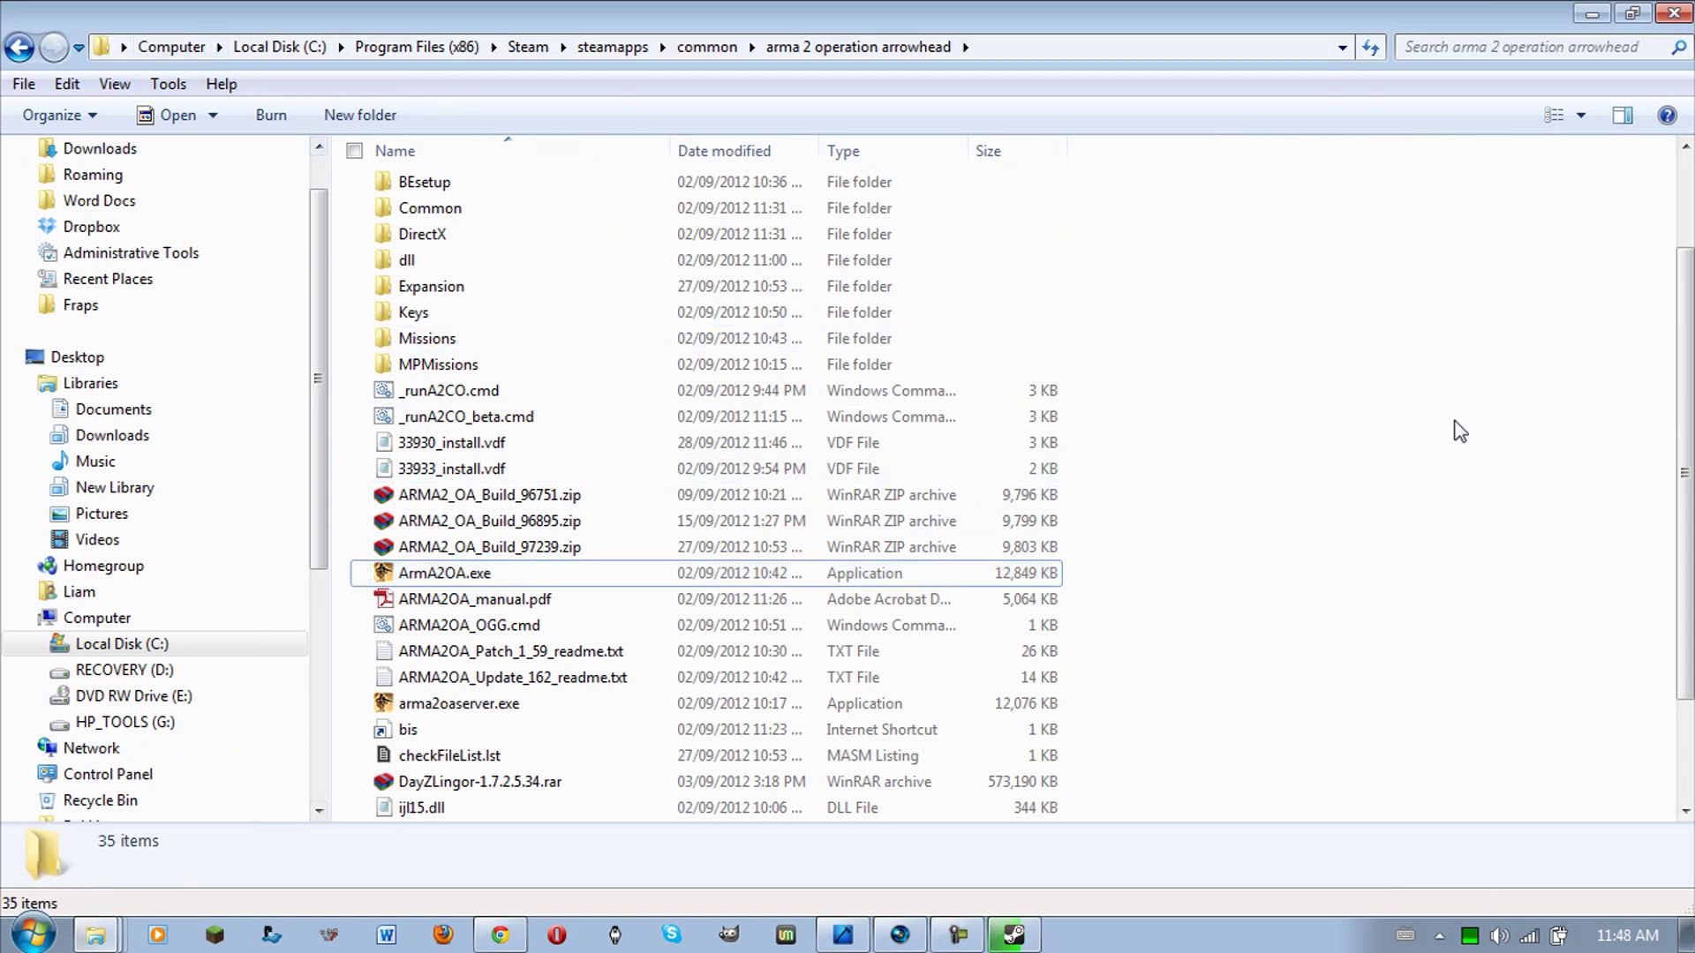
scroll(1459, 430, up, 2)
click(625, 182)
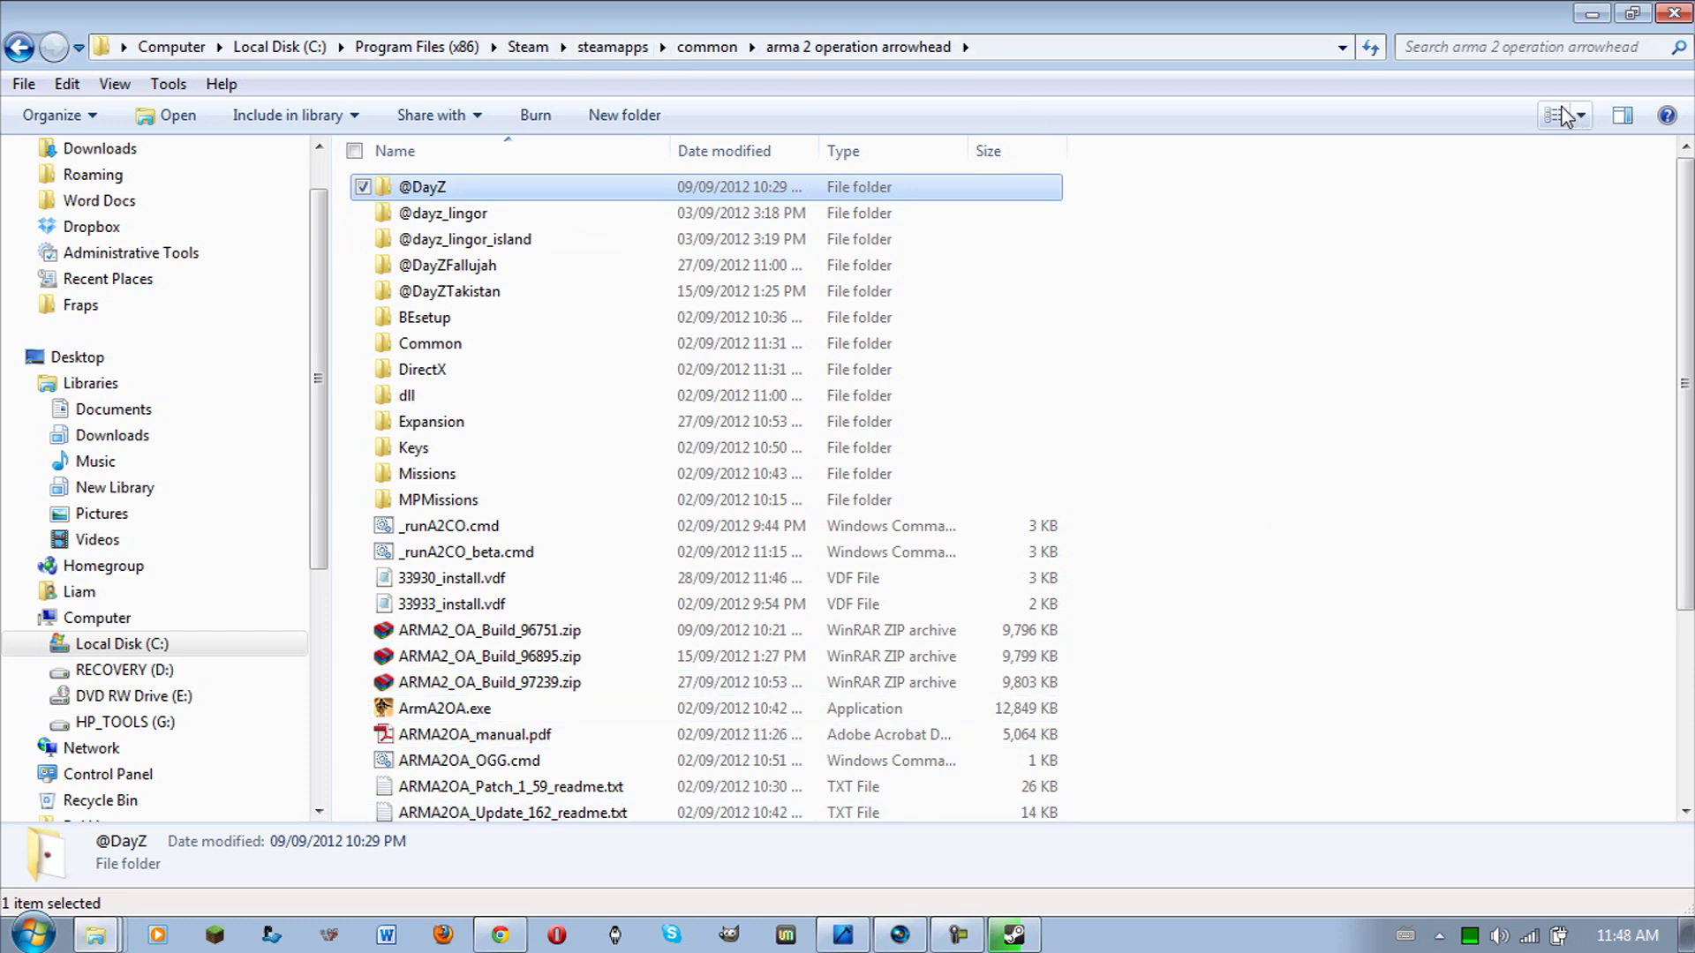
Step: Minimize Explorer, close settings, and check the install/update panel, leaving the DAYZ version unchanged
click(1591, 14)
click(1151, 873)
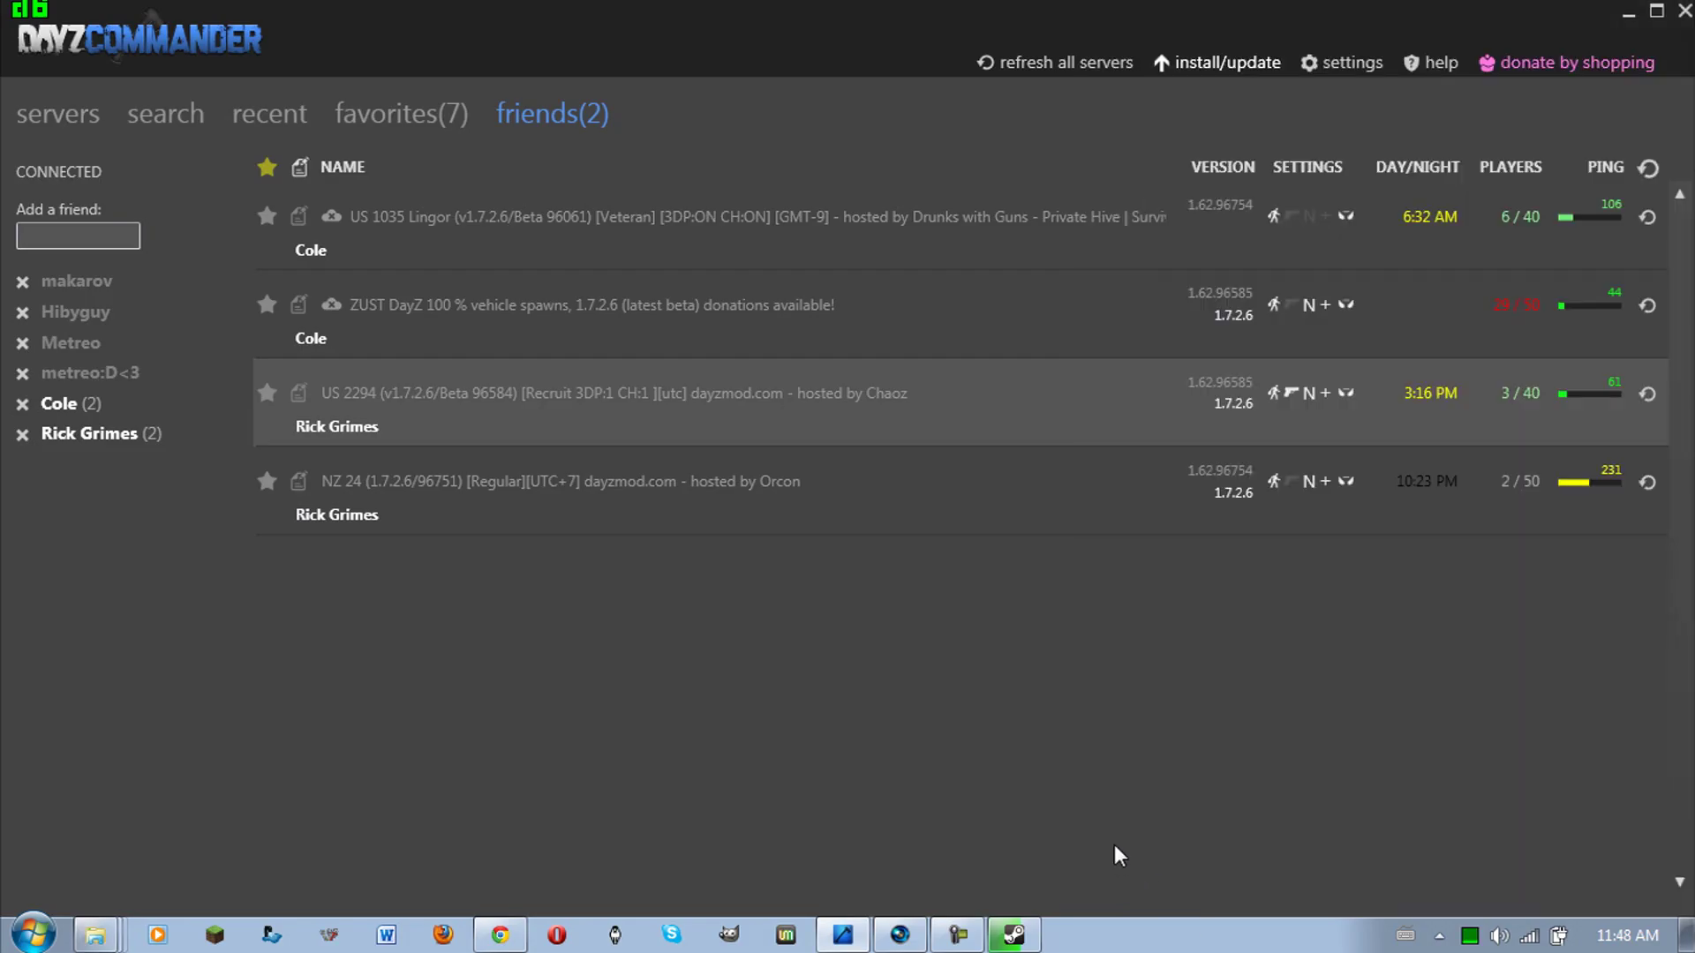
click(1248, 72)
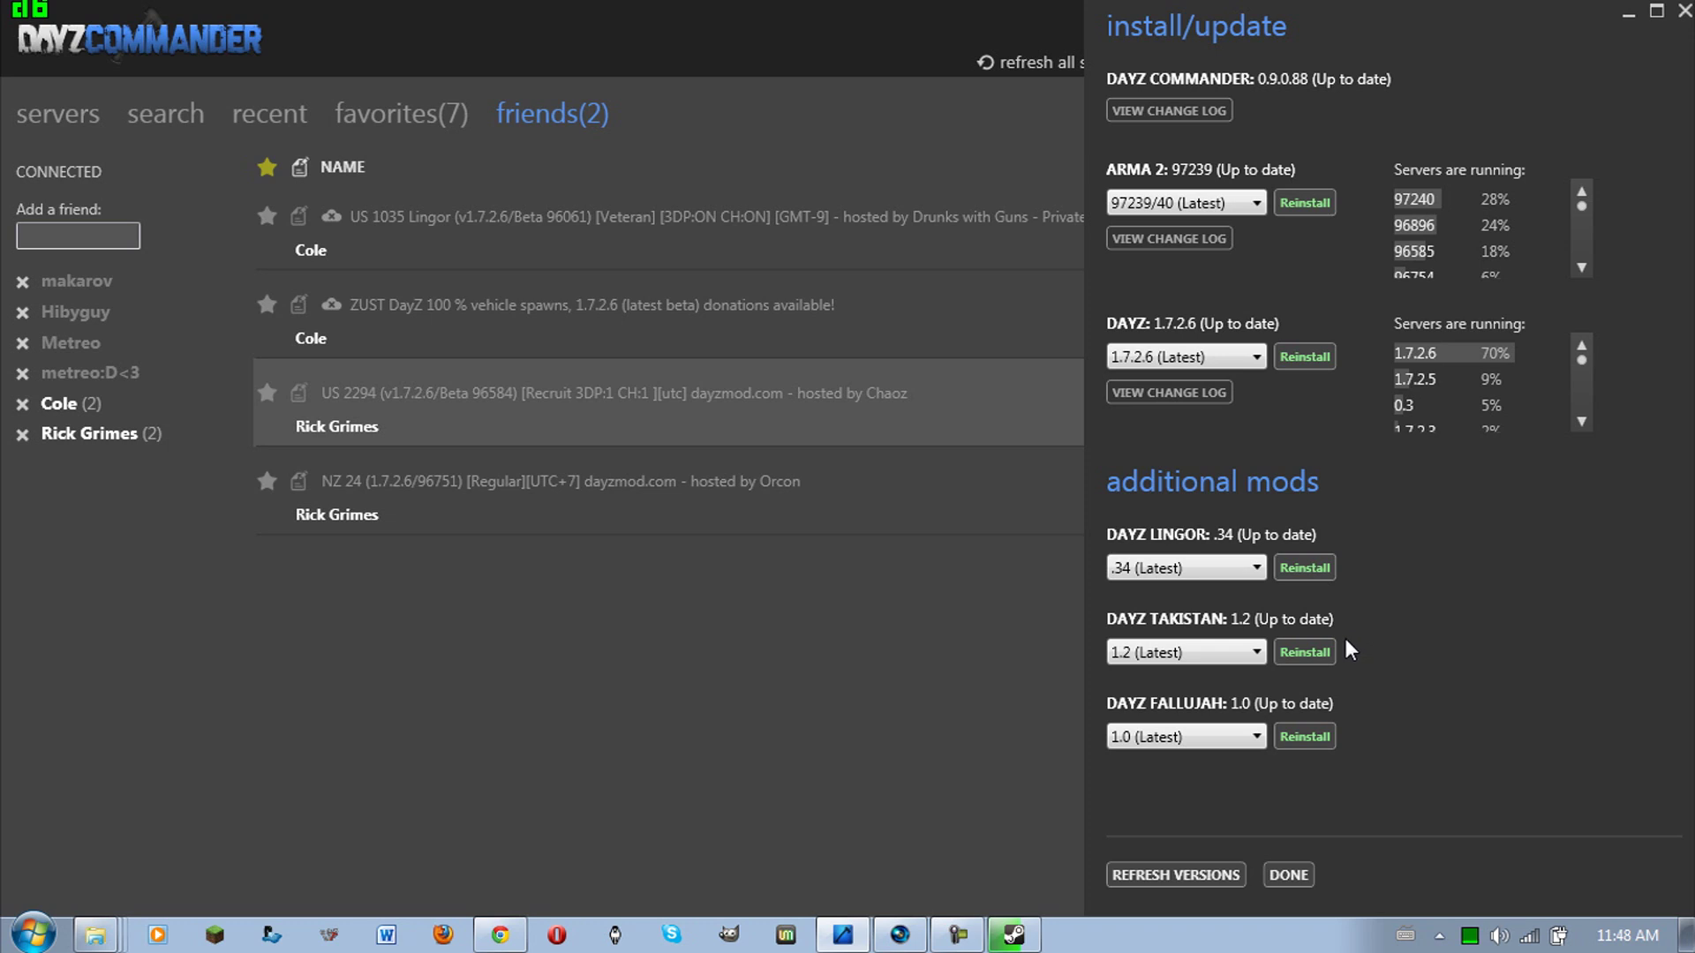
click(1418, 674)
click(1243, 352)
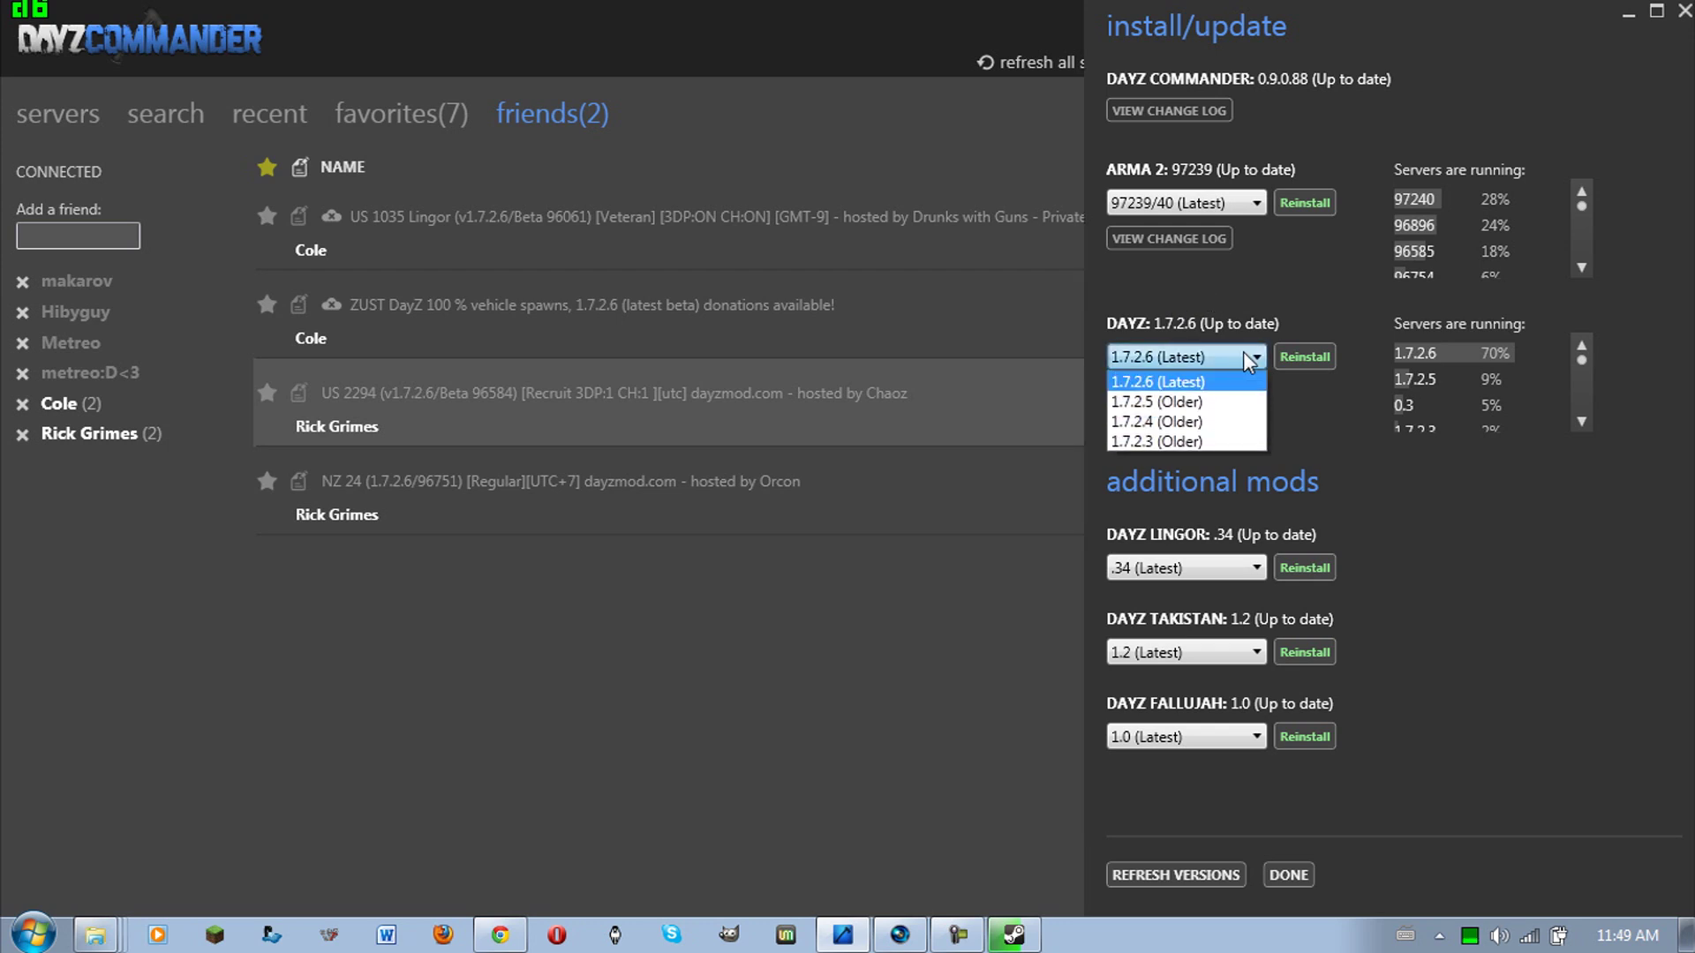
click(1322, 300)
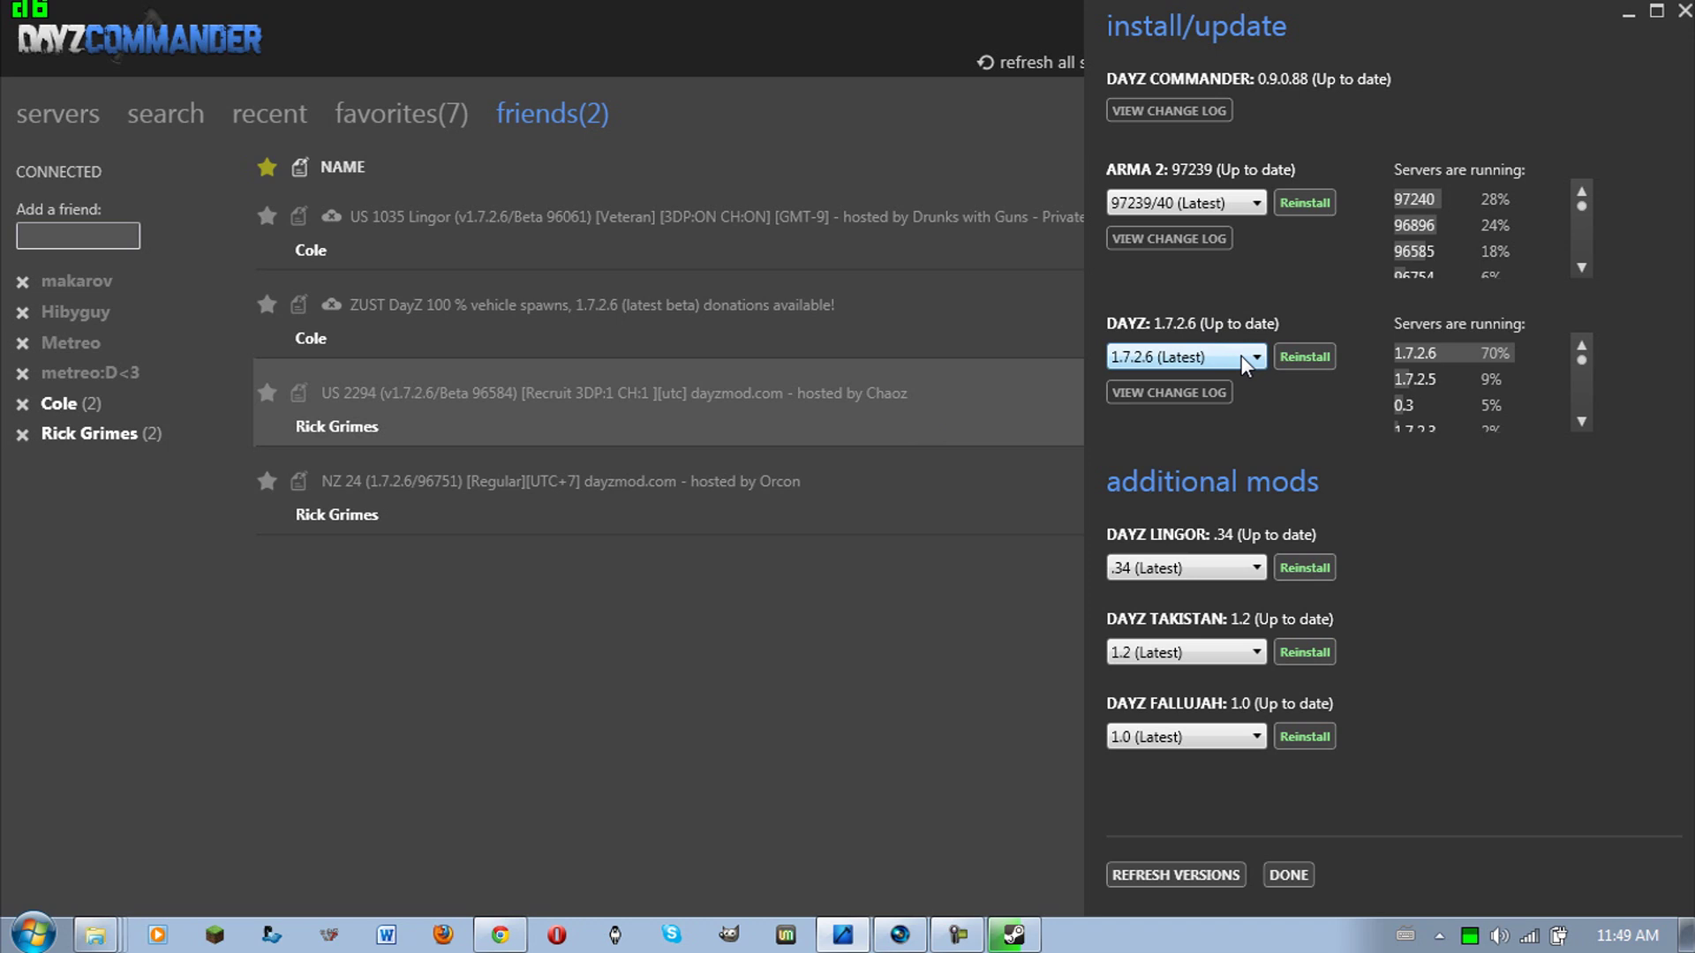
Step: Reopen the arma 2 operation arrowhead folder via the Explorer jump list
right_click(95, 935)
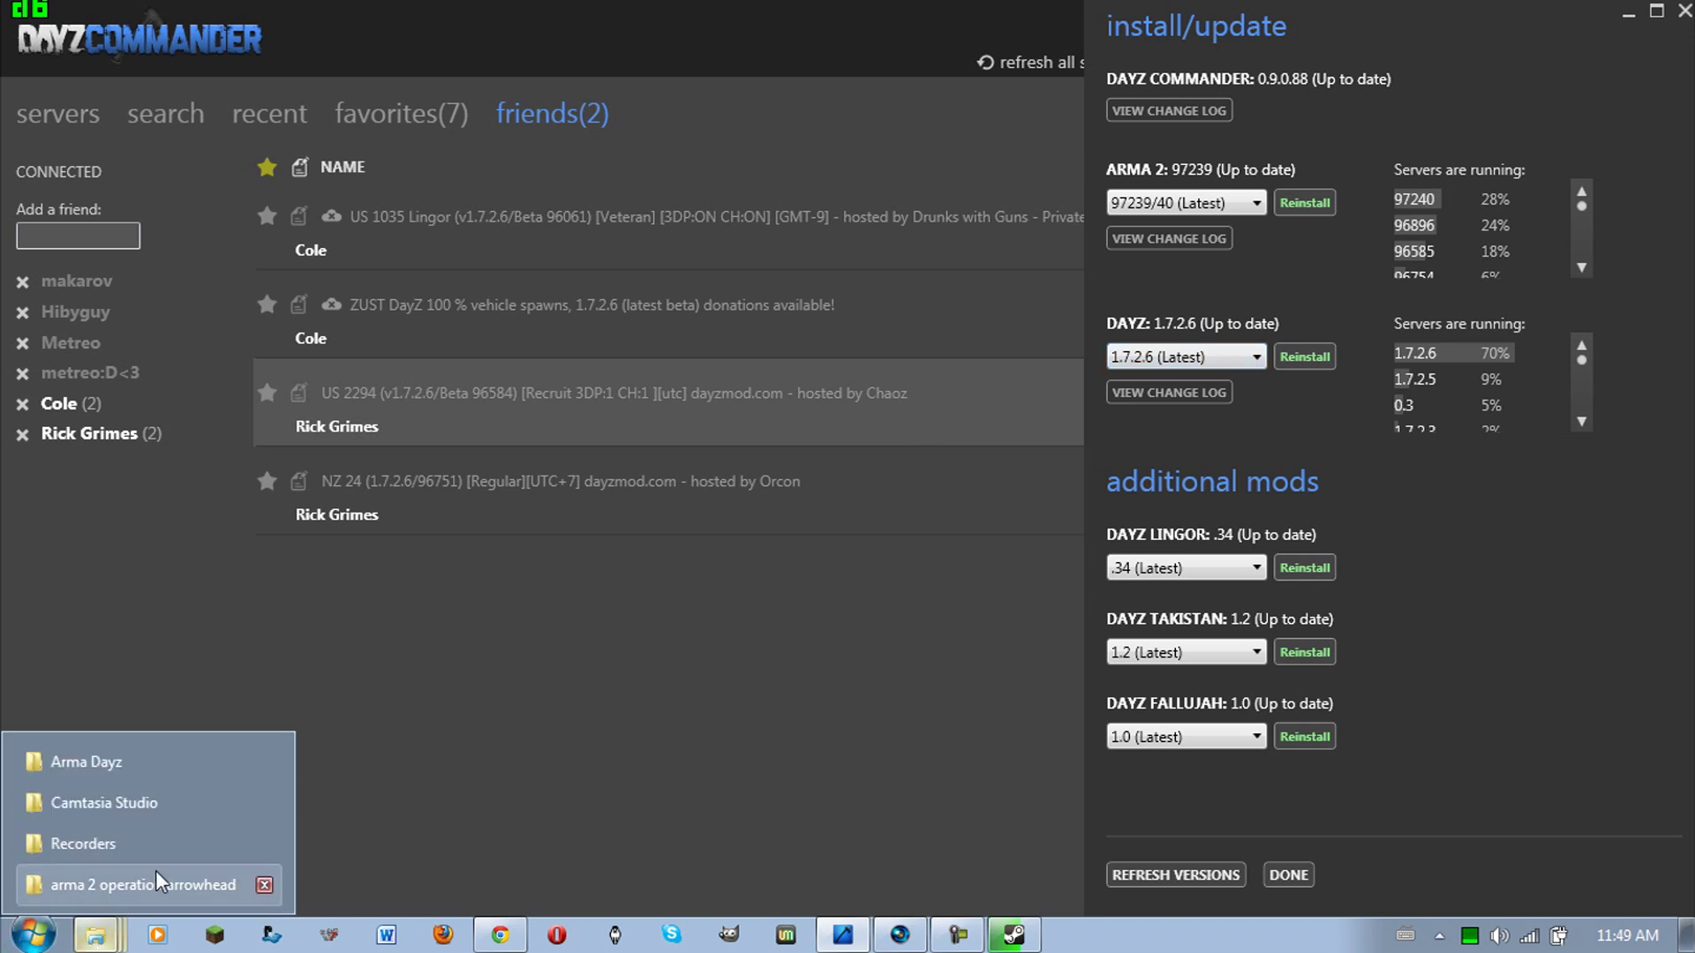
click(155, 870)
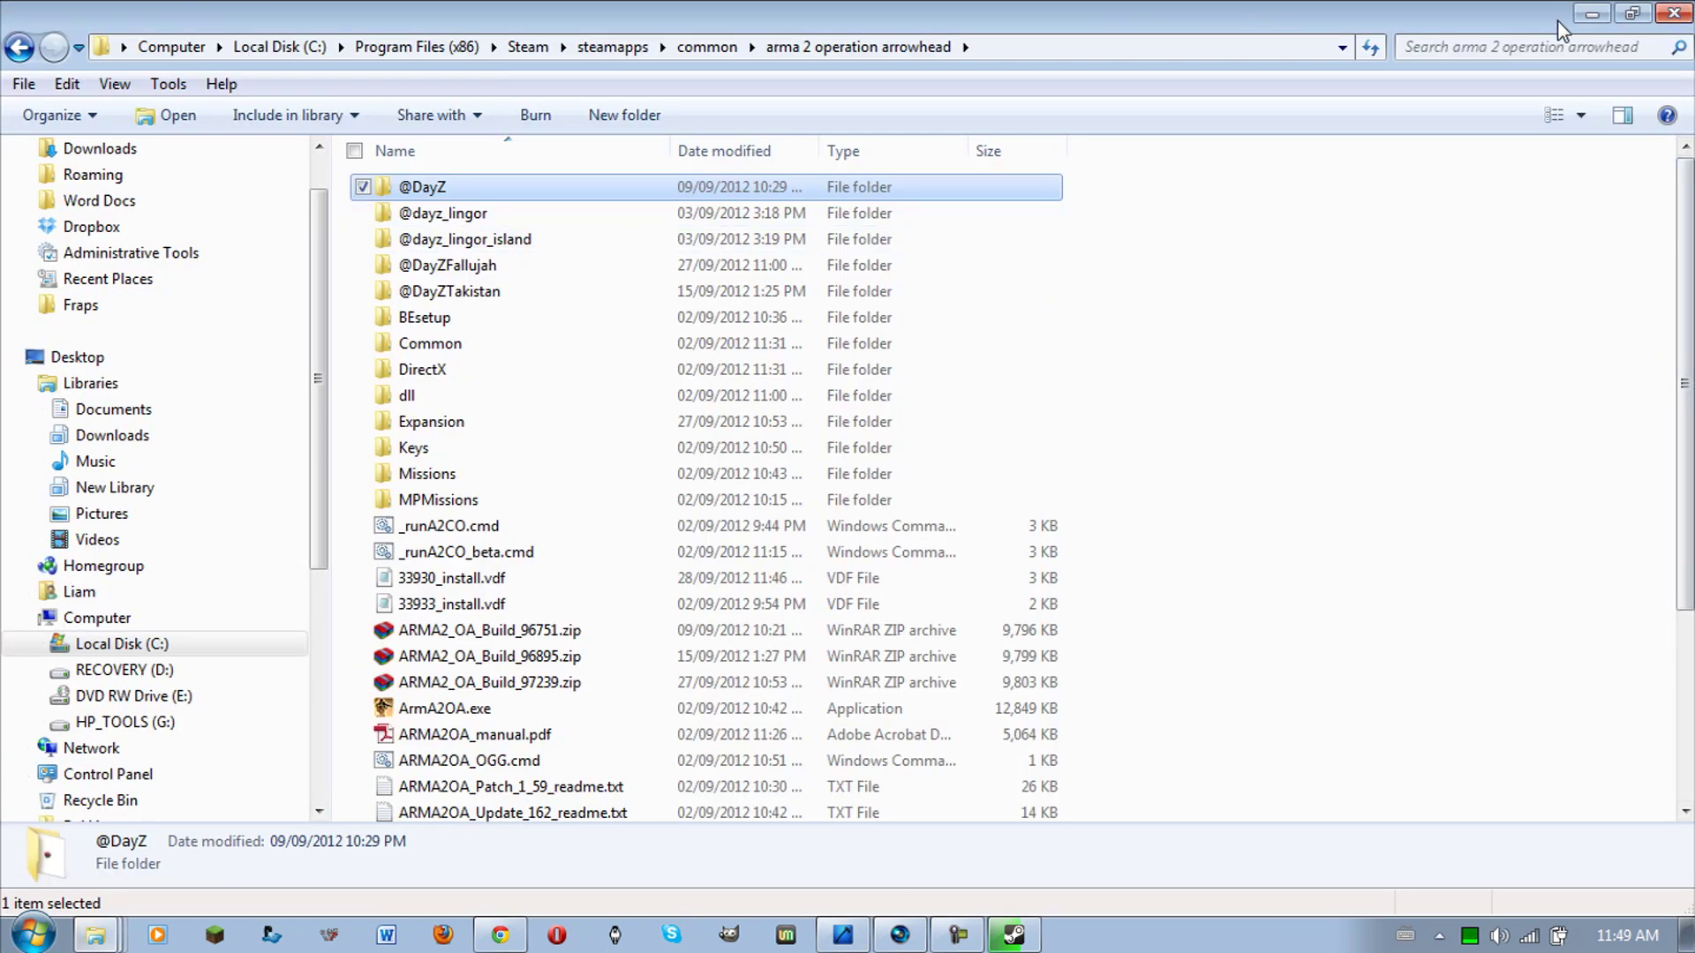
click(1592, 14)
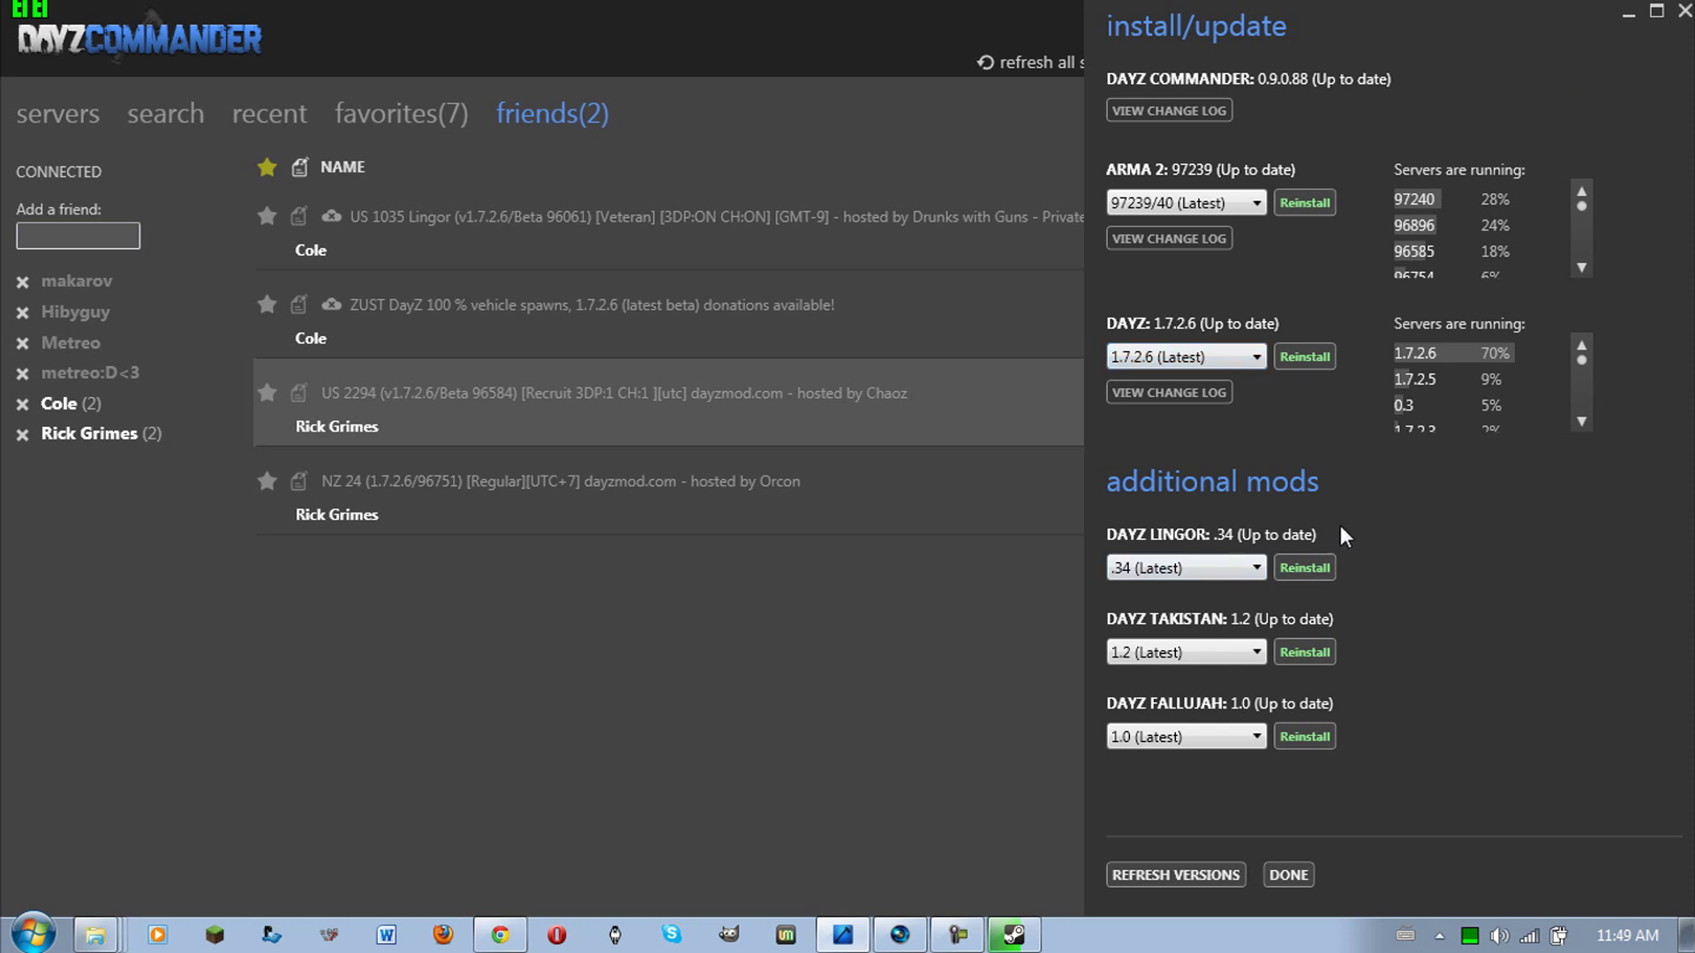
right_click(95, 934)
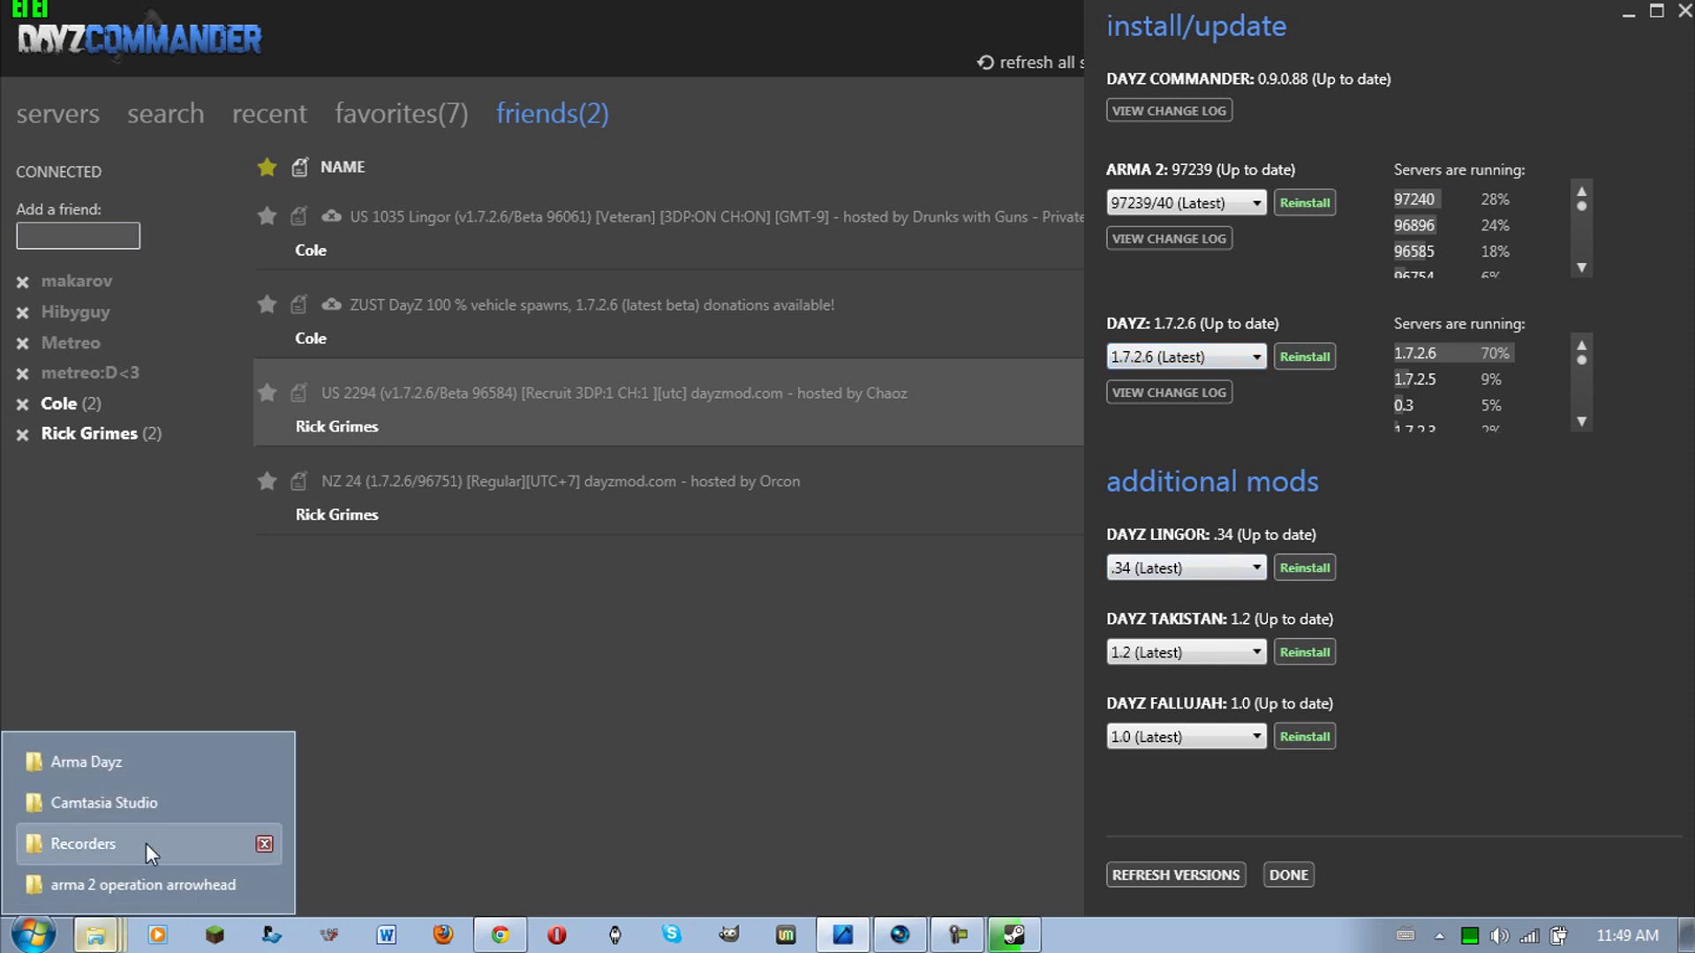
click(106, 762)
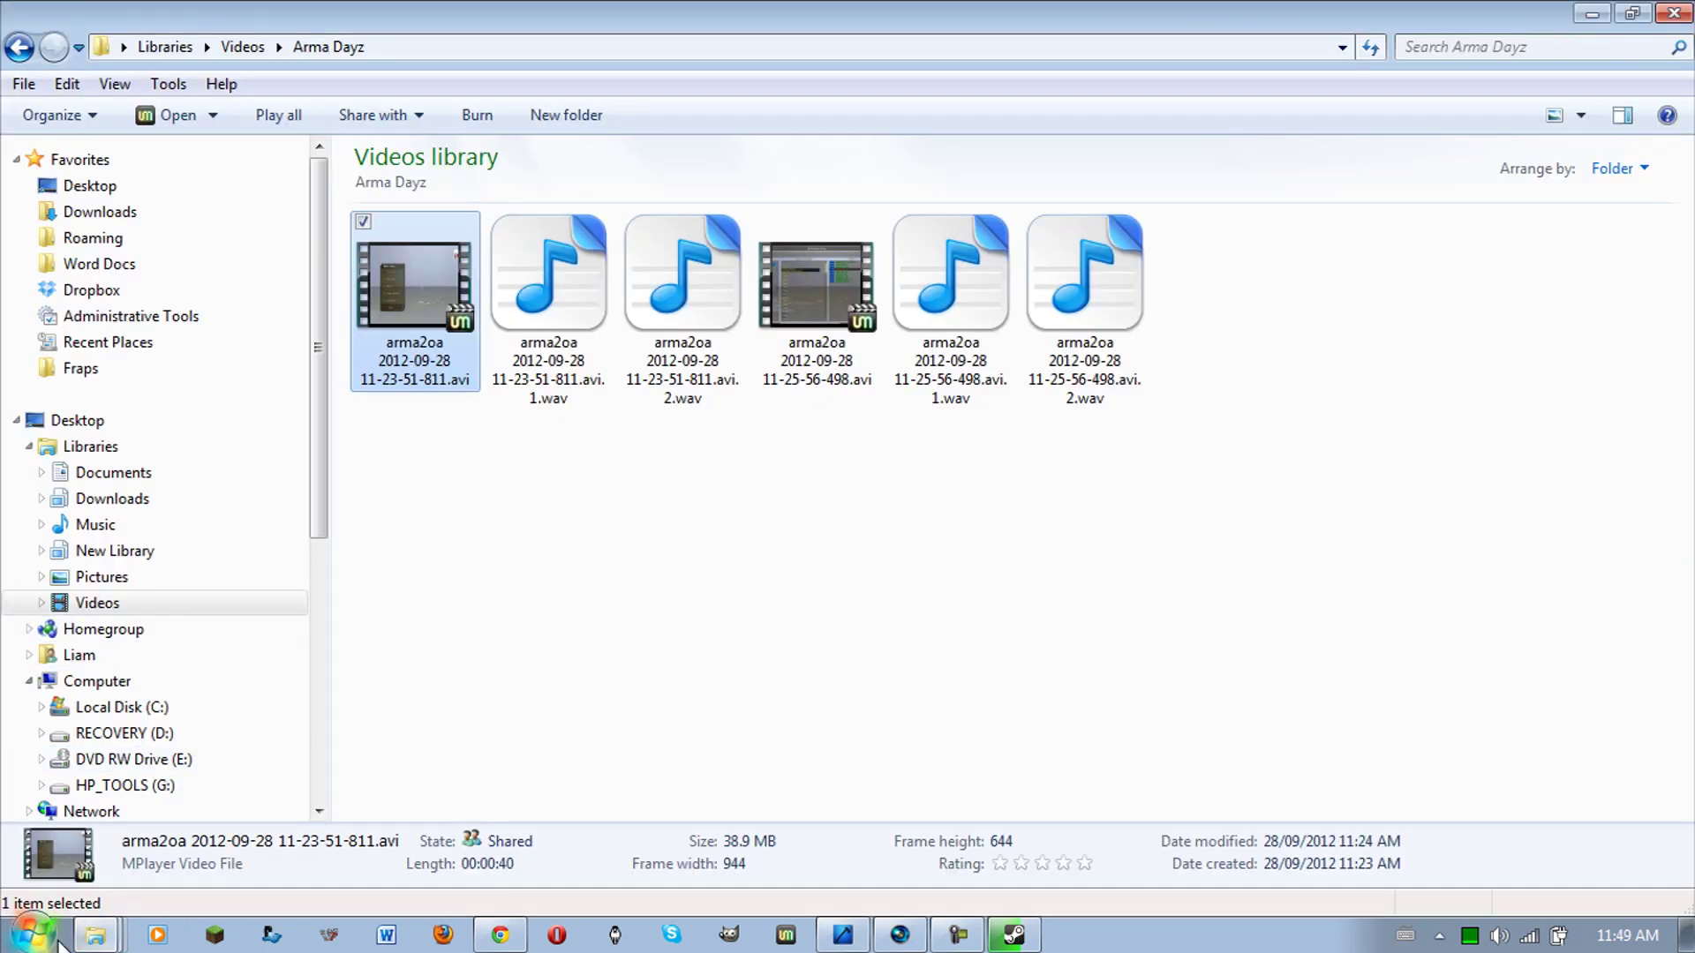
right_click(108, 938)
click(141, 884)
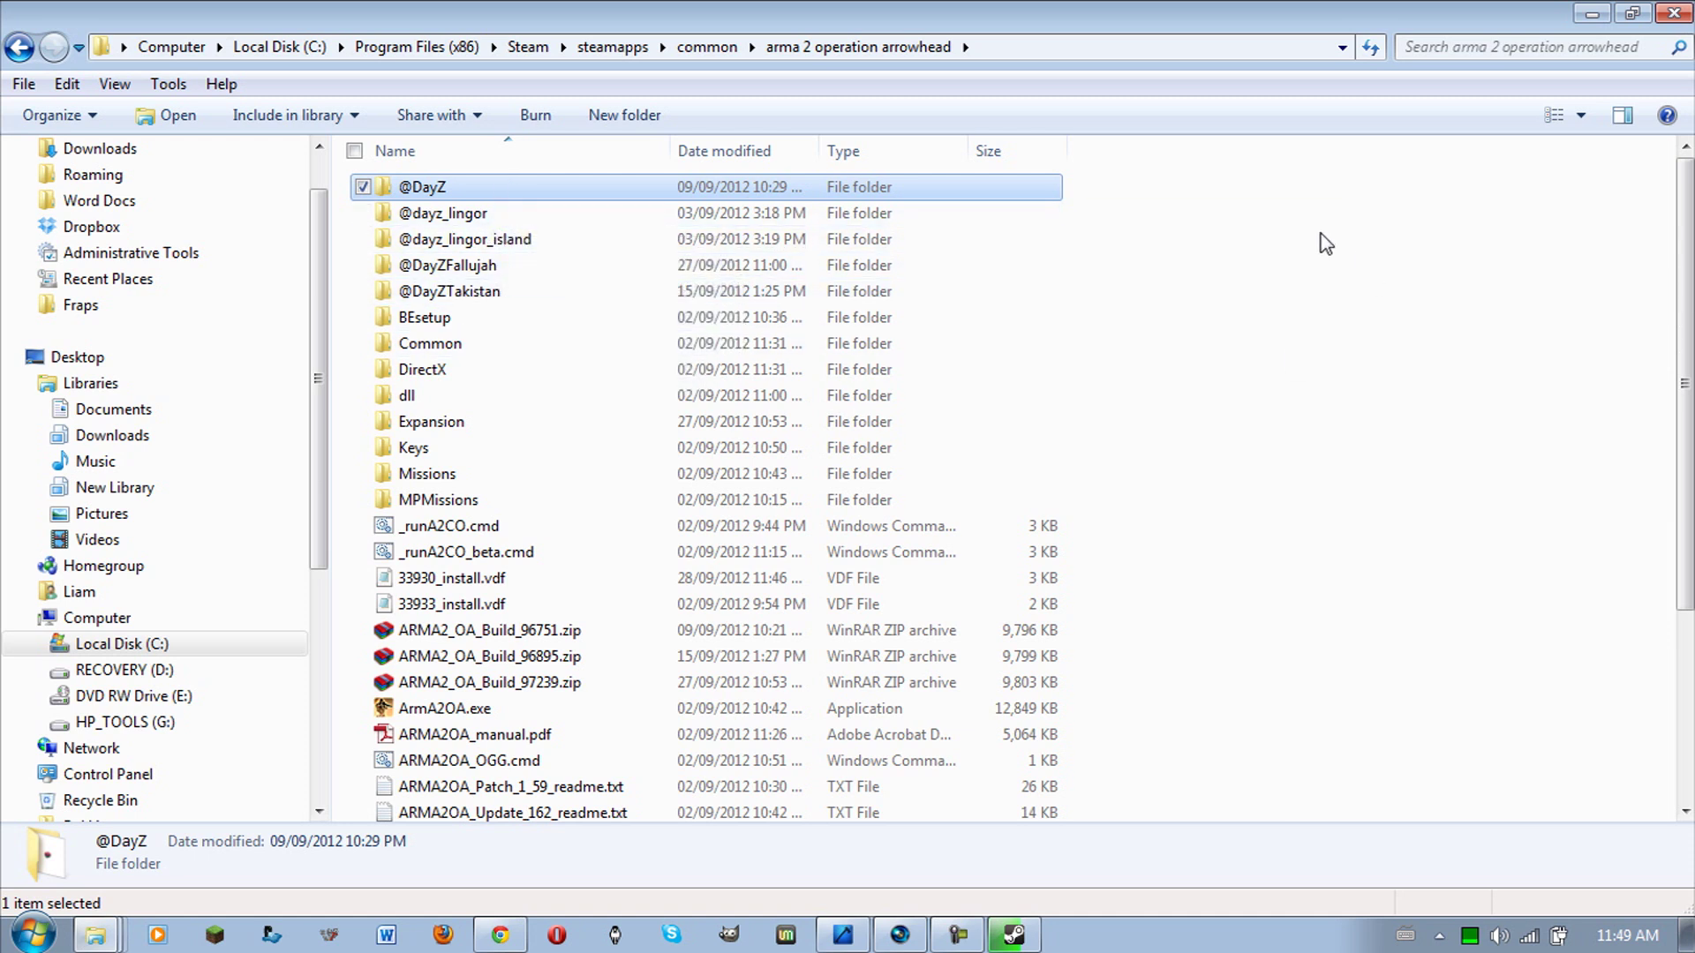
mouse_move(1268, 304)
mouse_down()
mouse_move(760, 205)
mouse_move(737, 181)
mouse_up()
click(1405, 280)
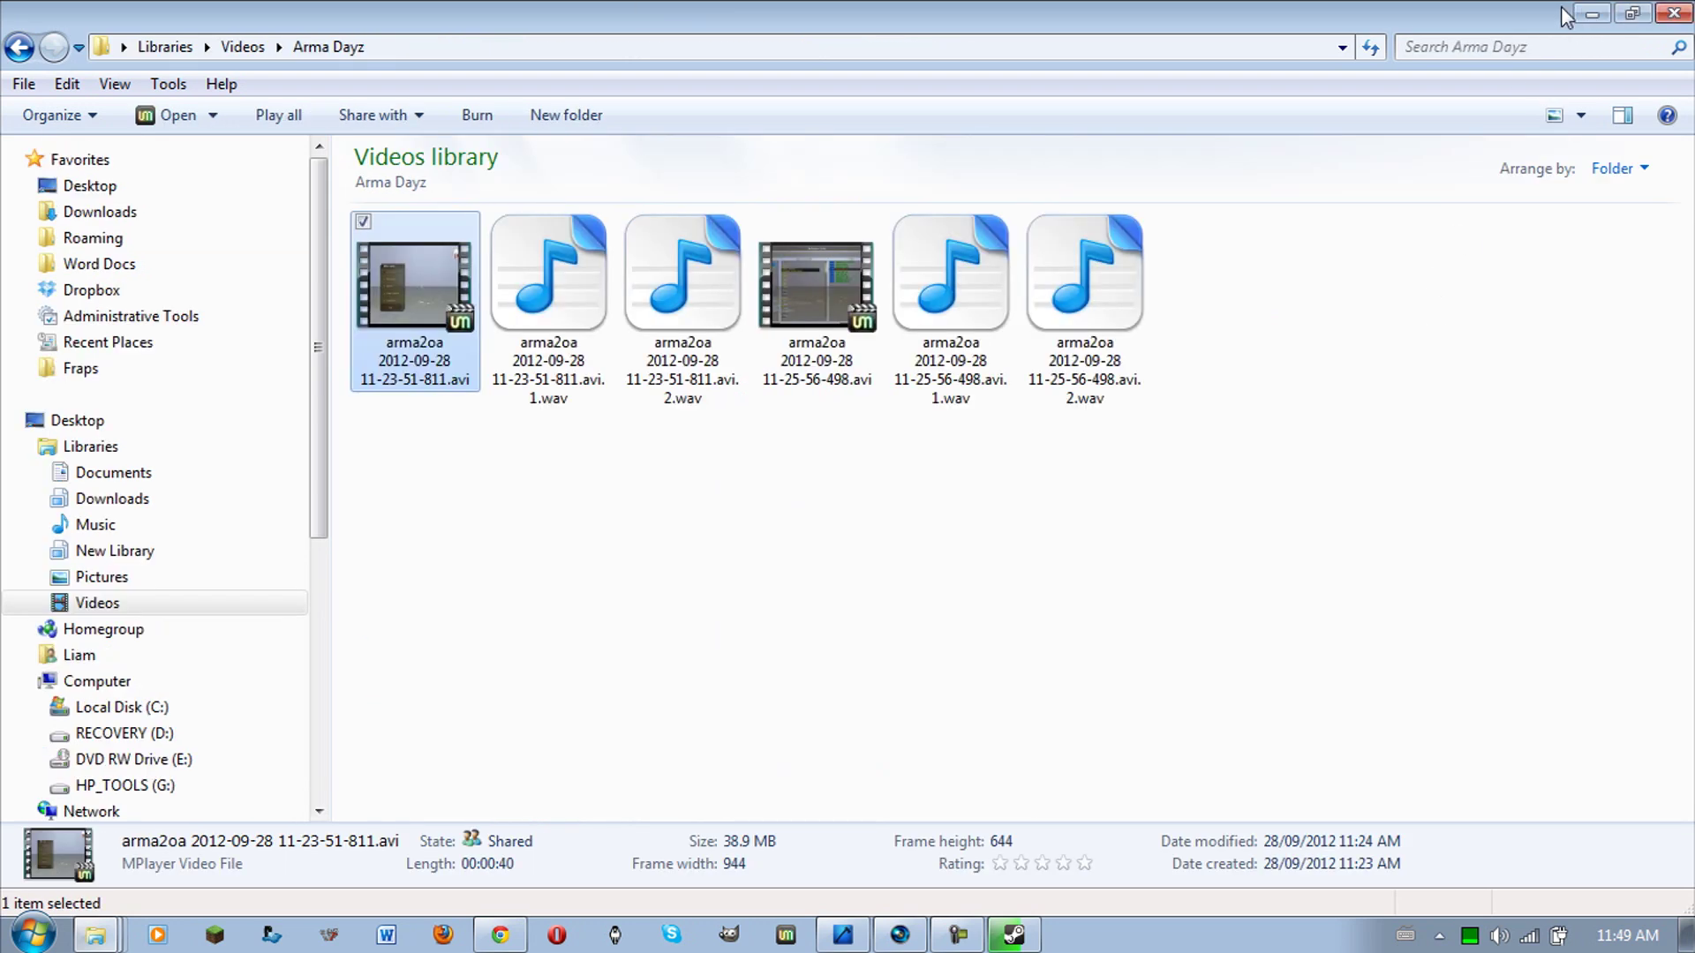
click(1582, 15)
Step: Return to the ArmA II Game Launcher page on Armaholic and start the FTP #1 download
click(1631, 20)
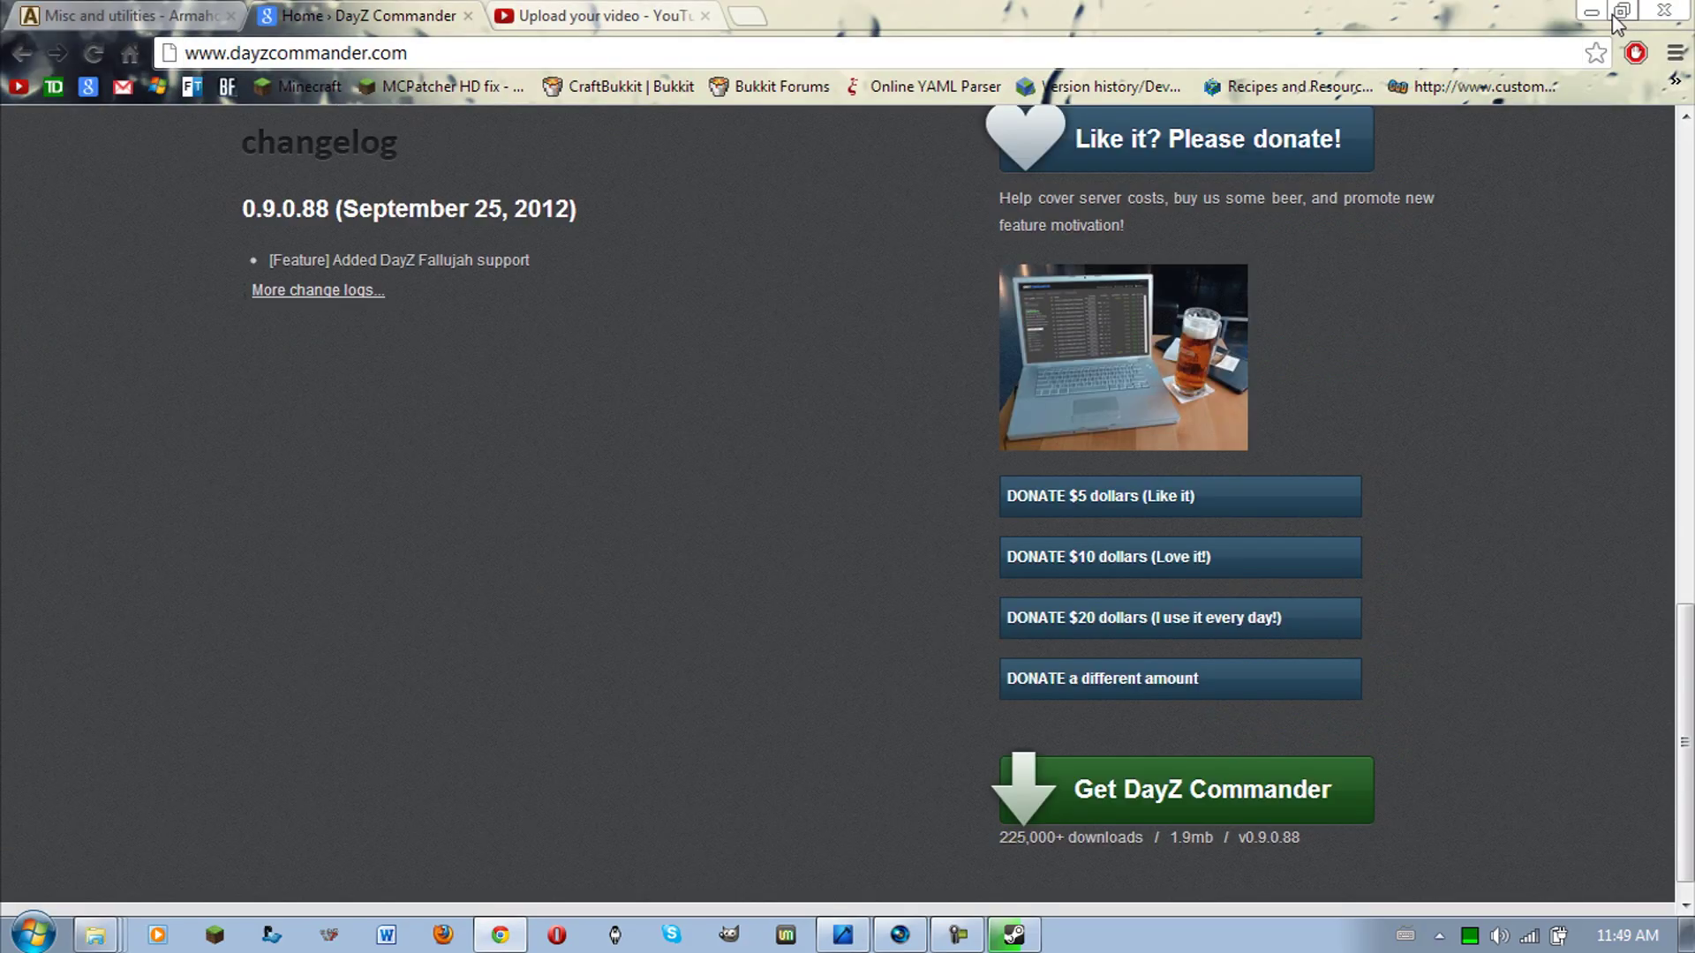
click(236, 14)
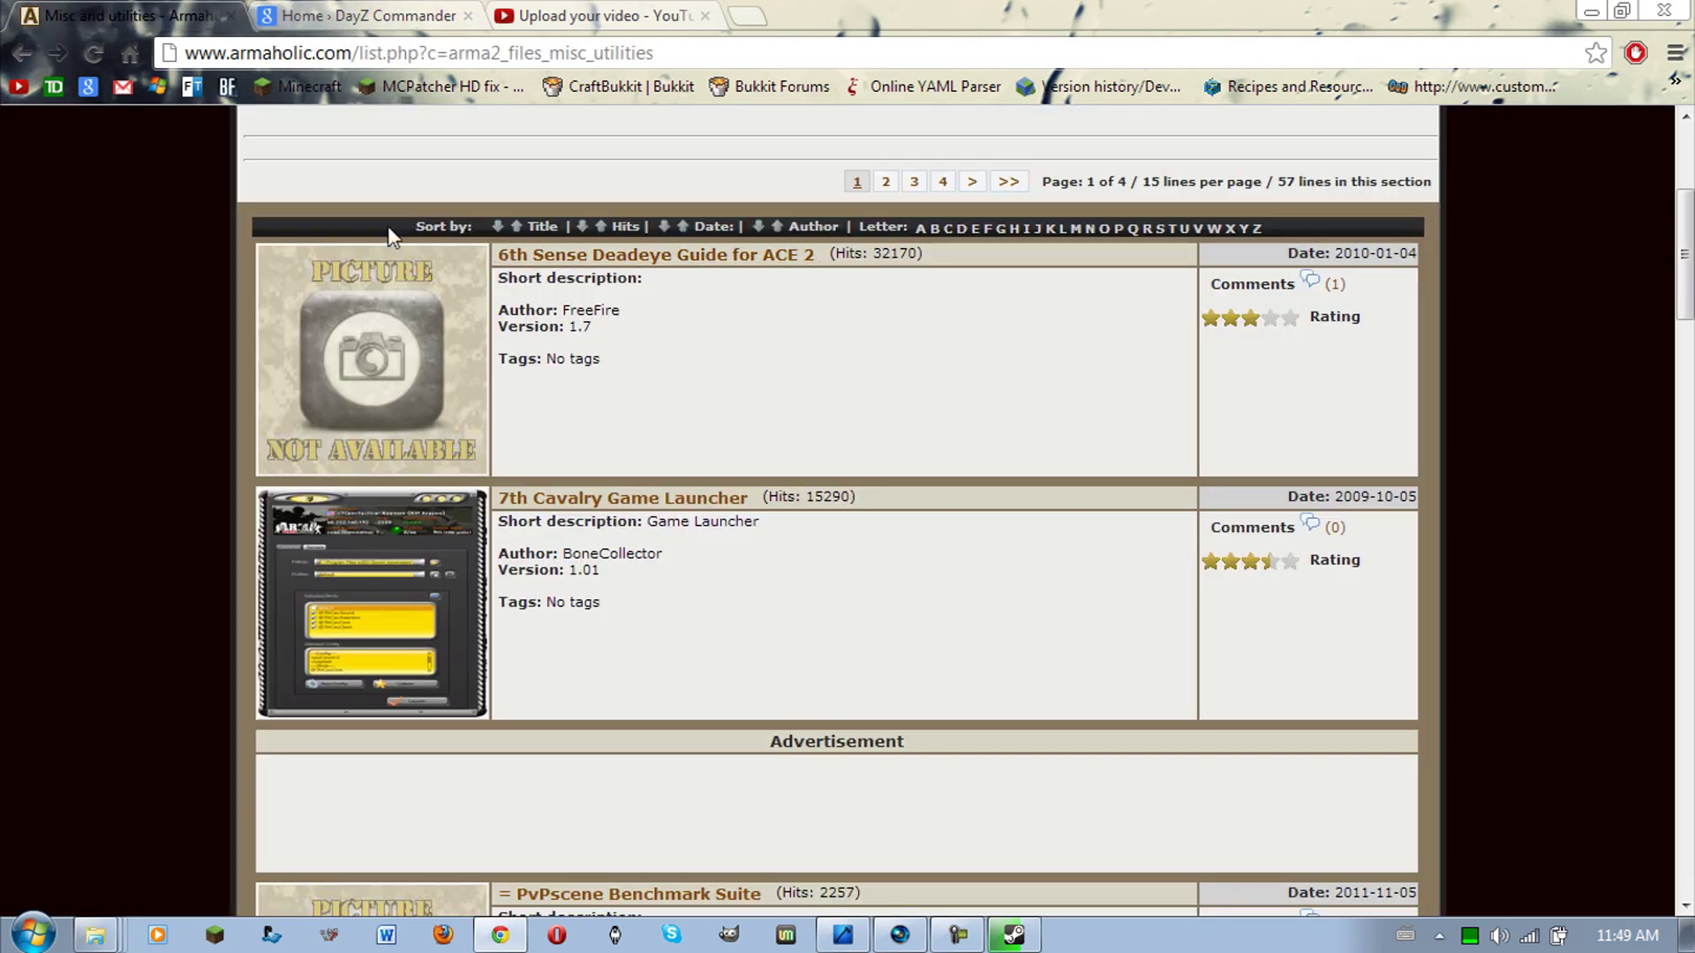
click(12, 53)
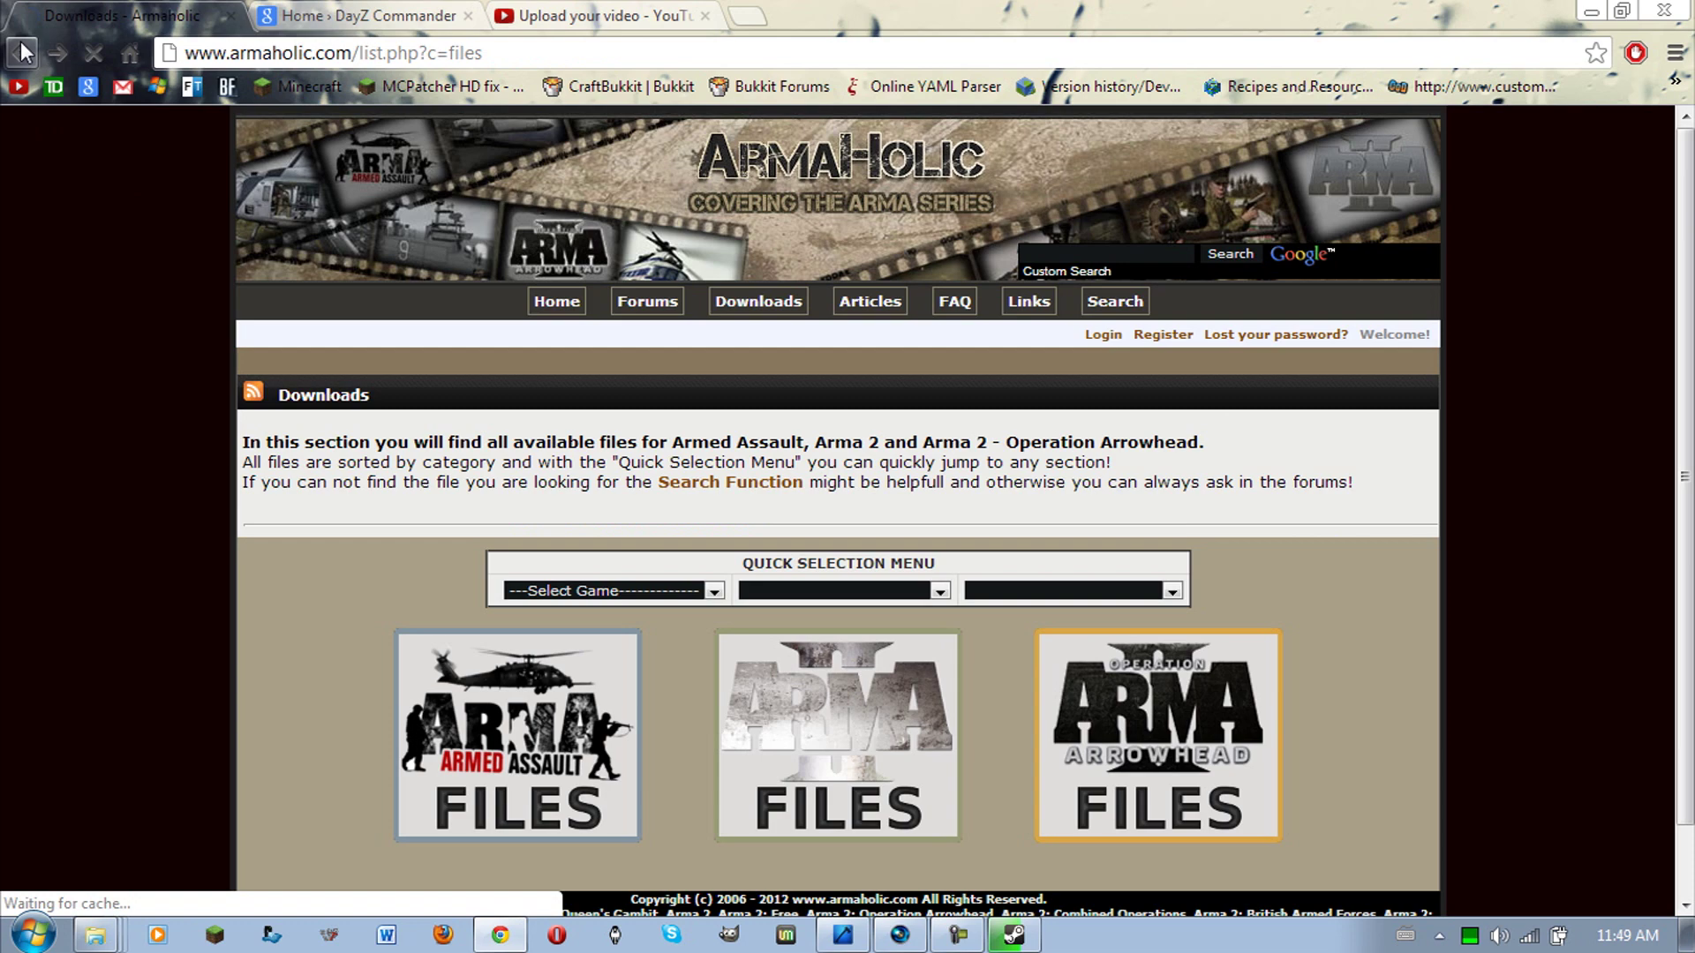
click(56, 53)
scroll(85, 553, down, 10)
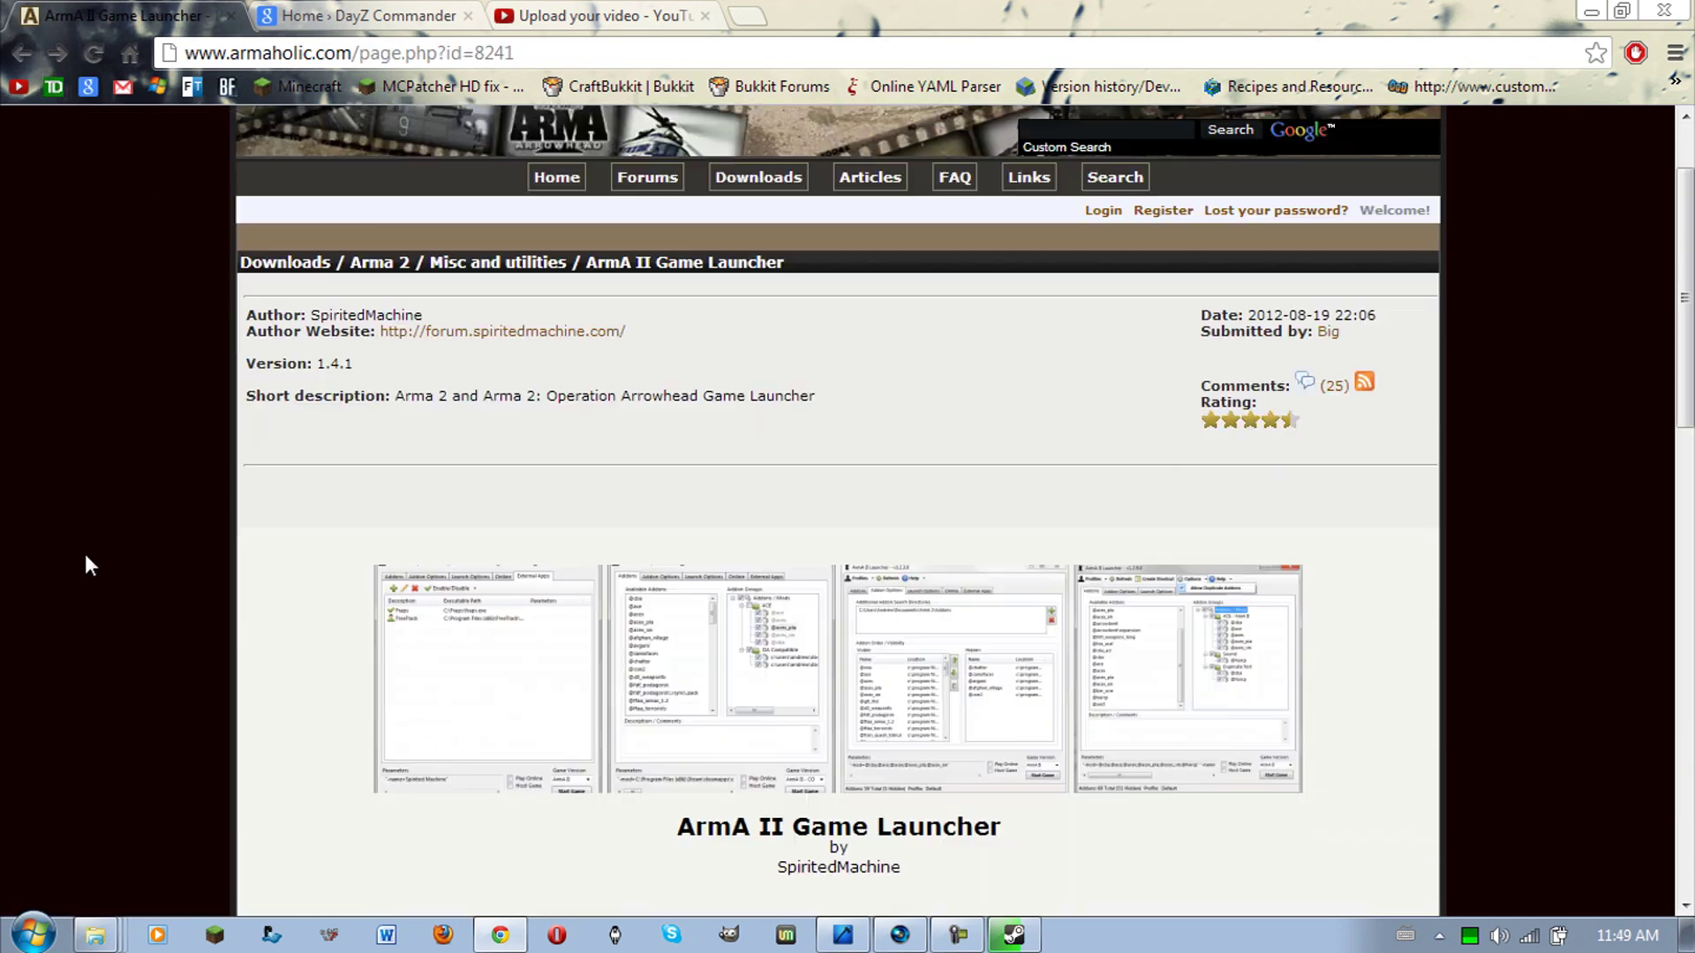
scroll(196, 528, down, 6)
click(932, 516)
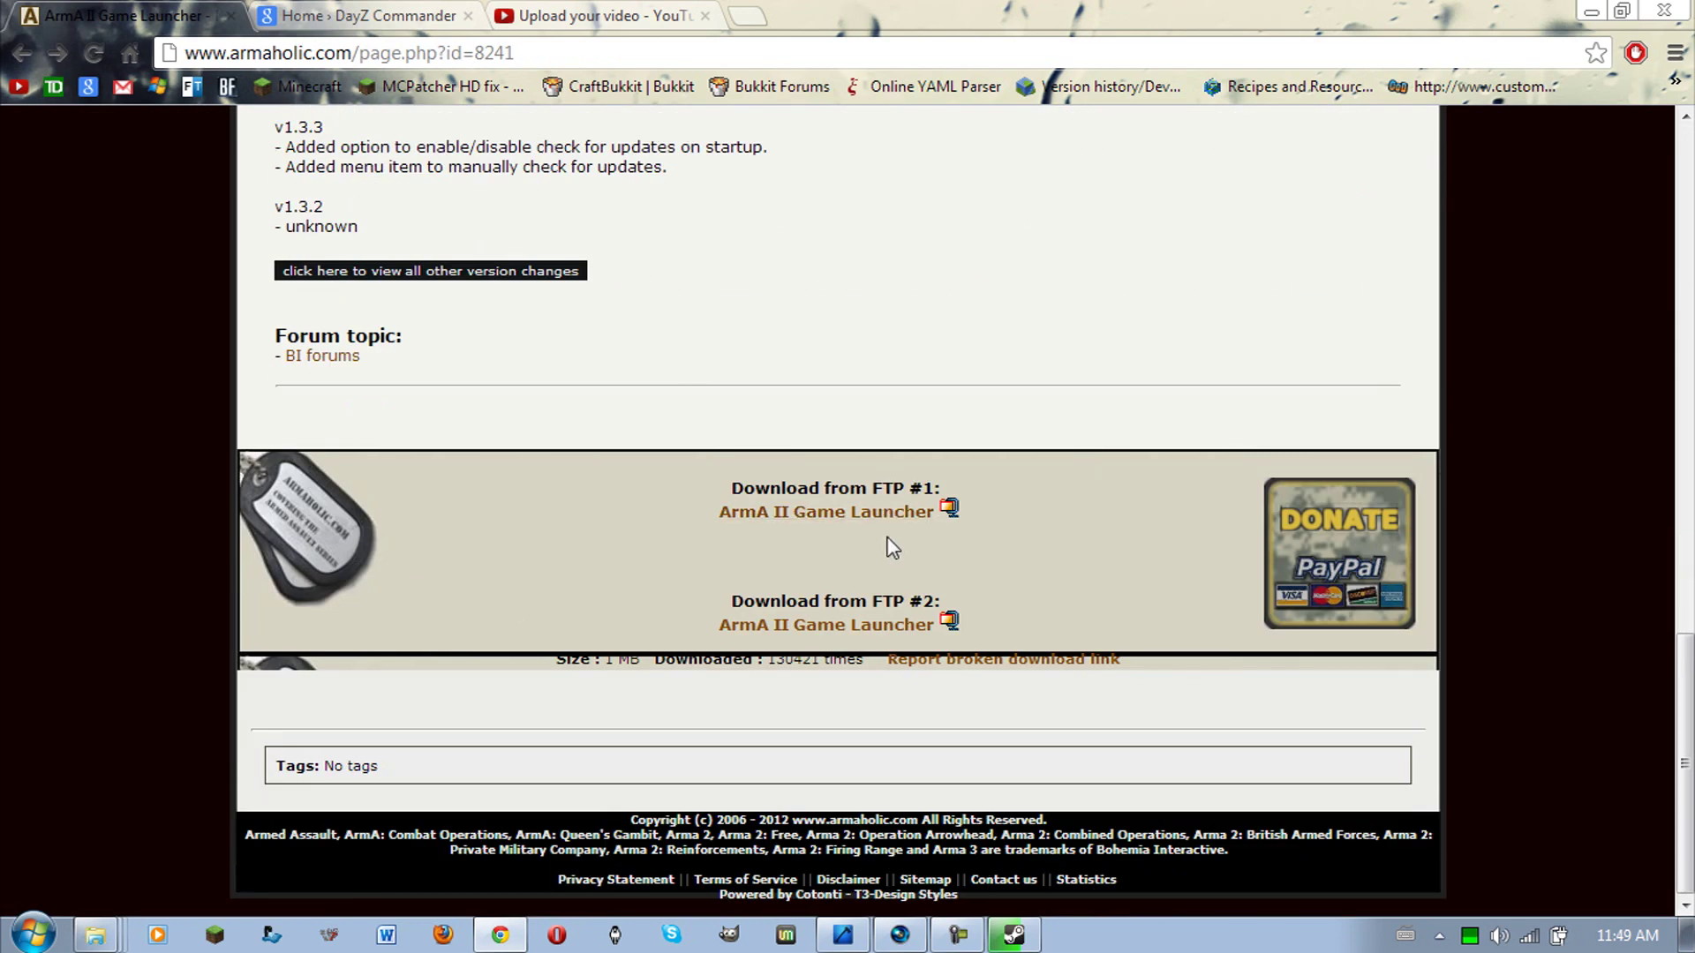
drag(895, 476, 808, 488)
click(795, 519)
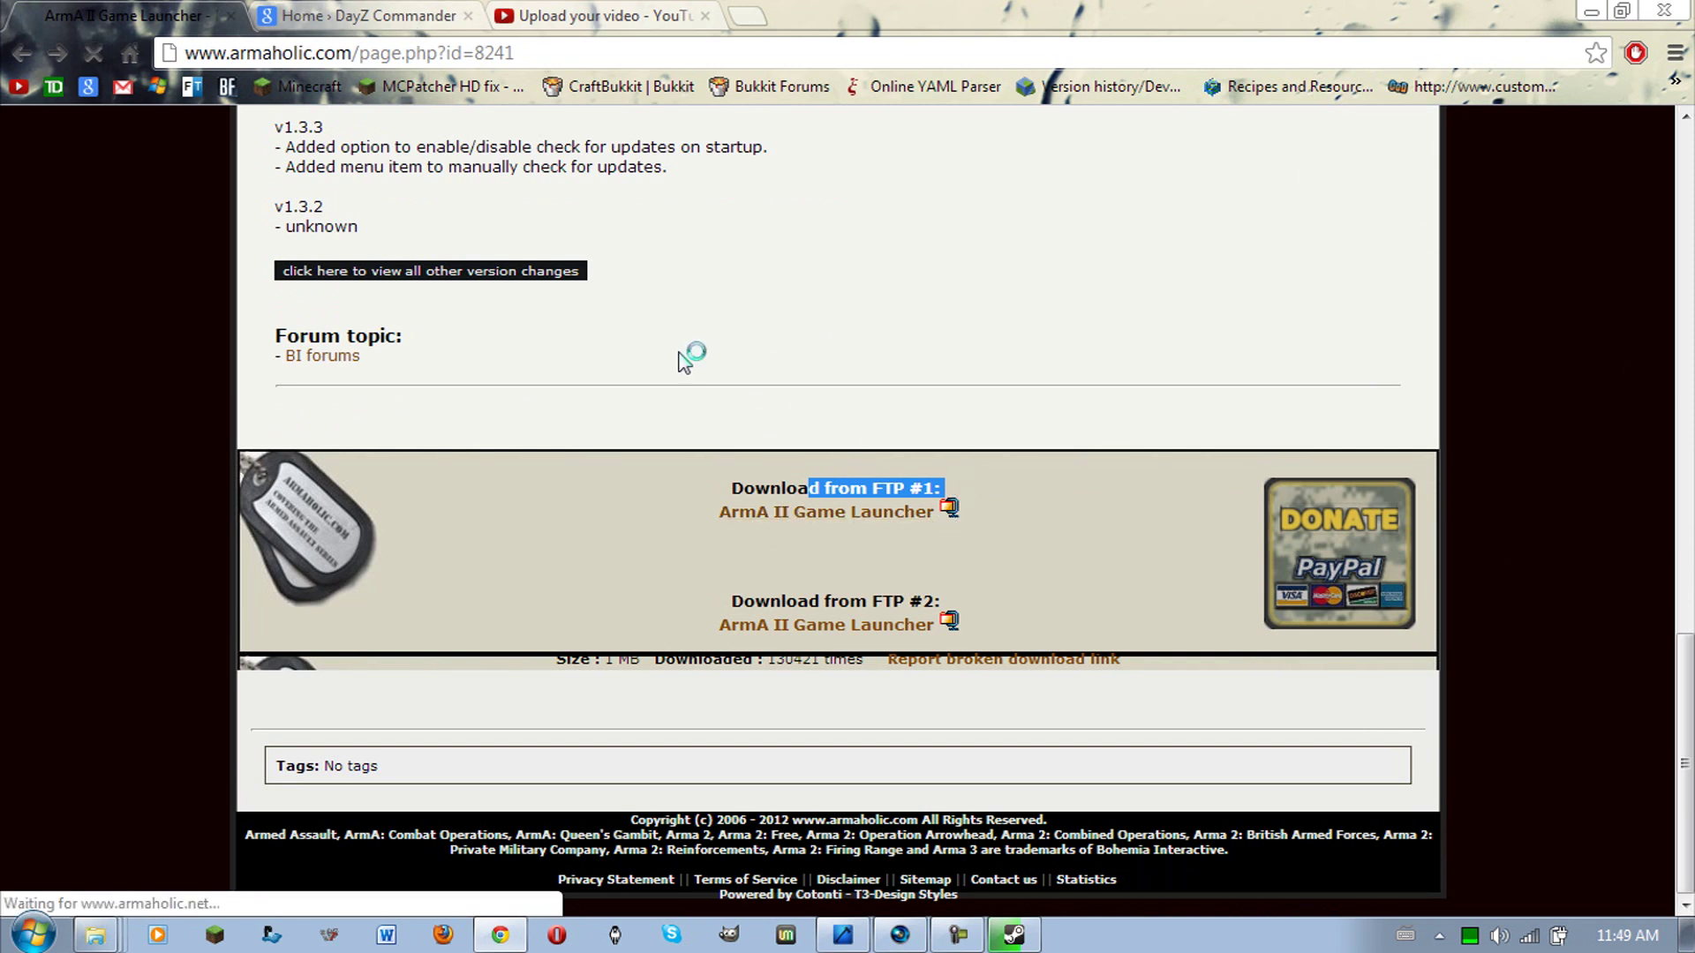
Step: Proceed past the security block with 'I understand the risks', then minimize Chrome
click(1588, 10)
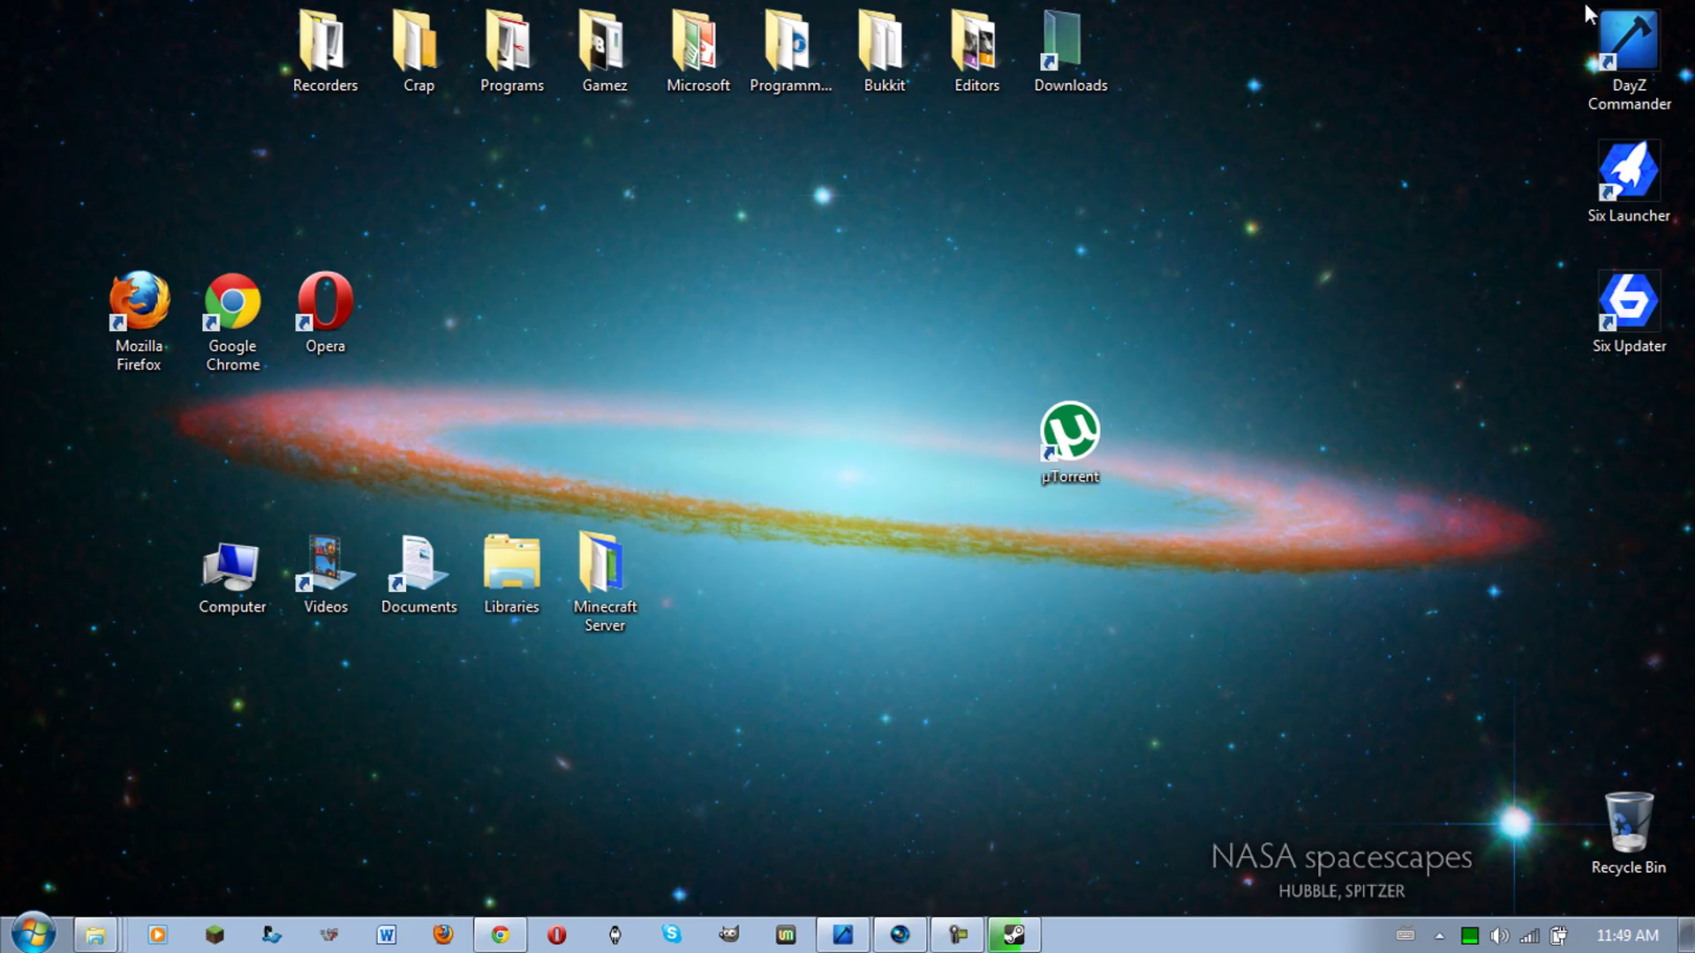
mouse_move(510, 937)
click(515, 869)
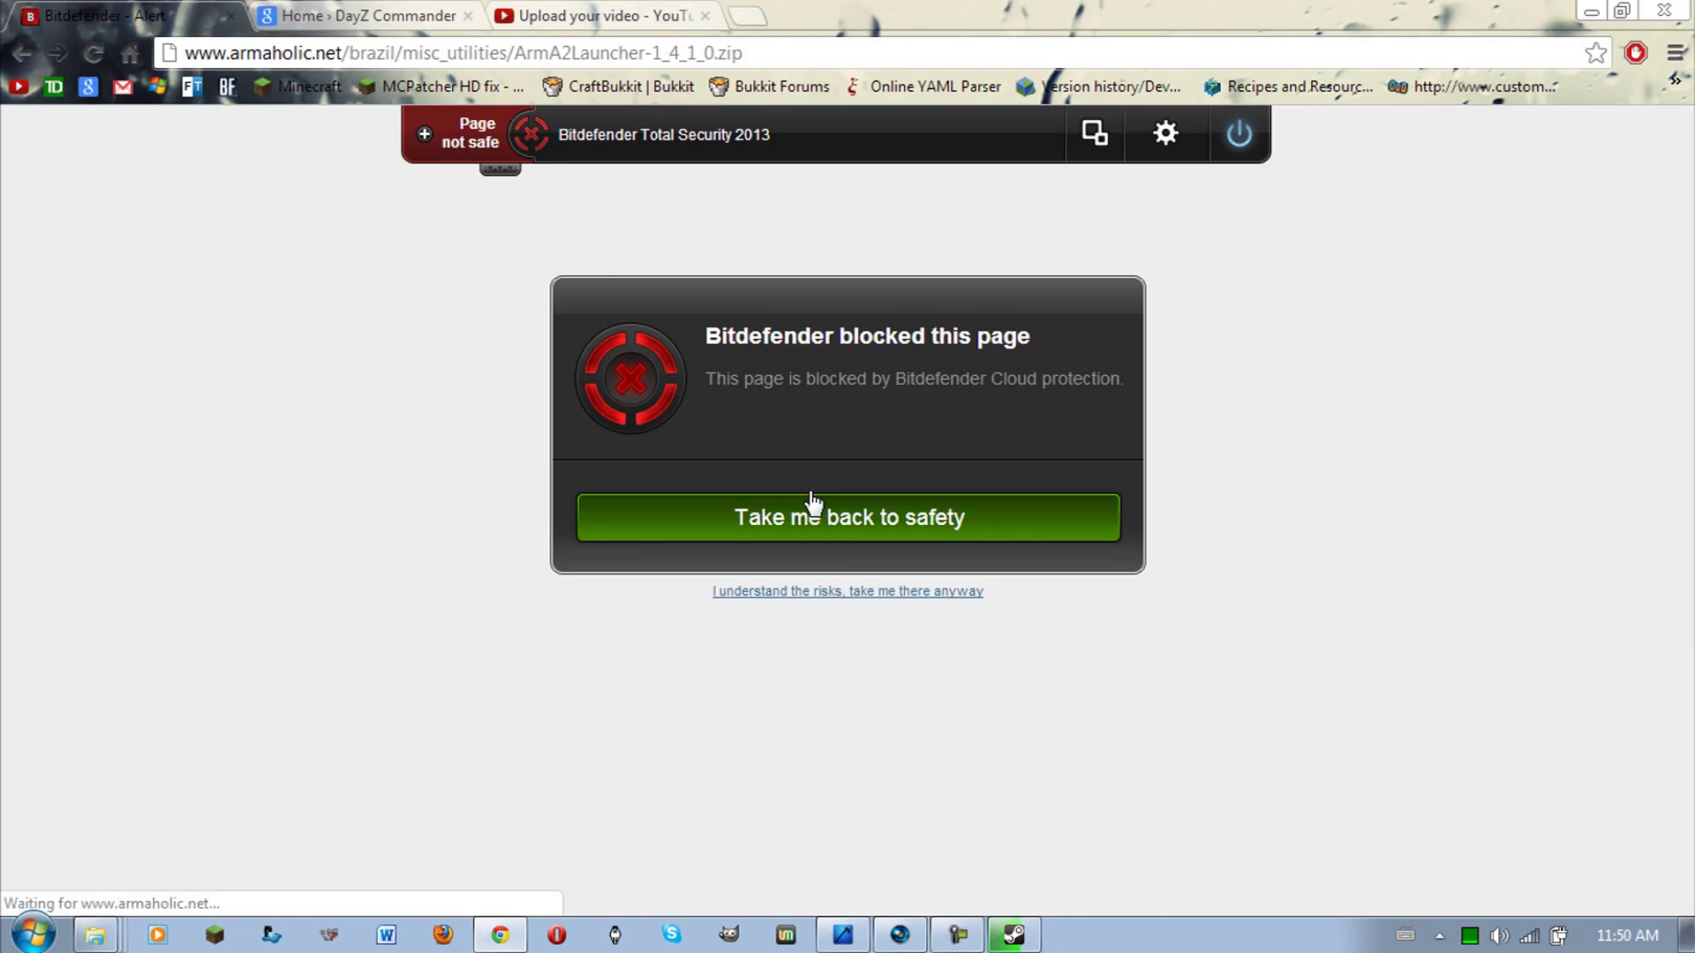
click(803, 593)
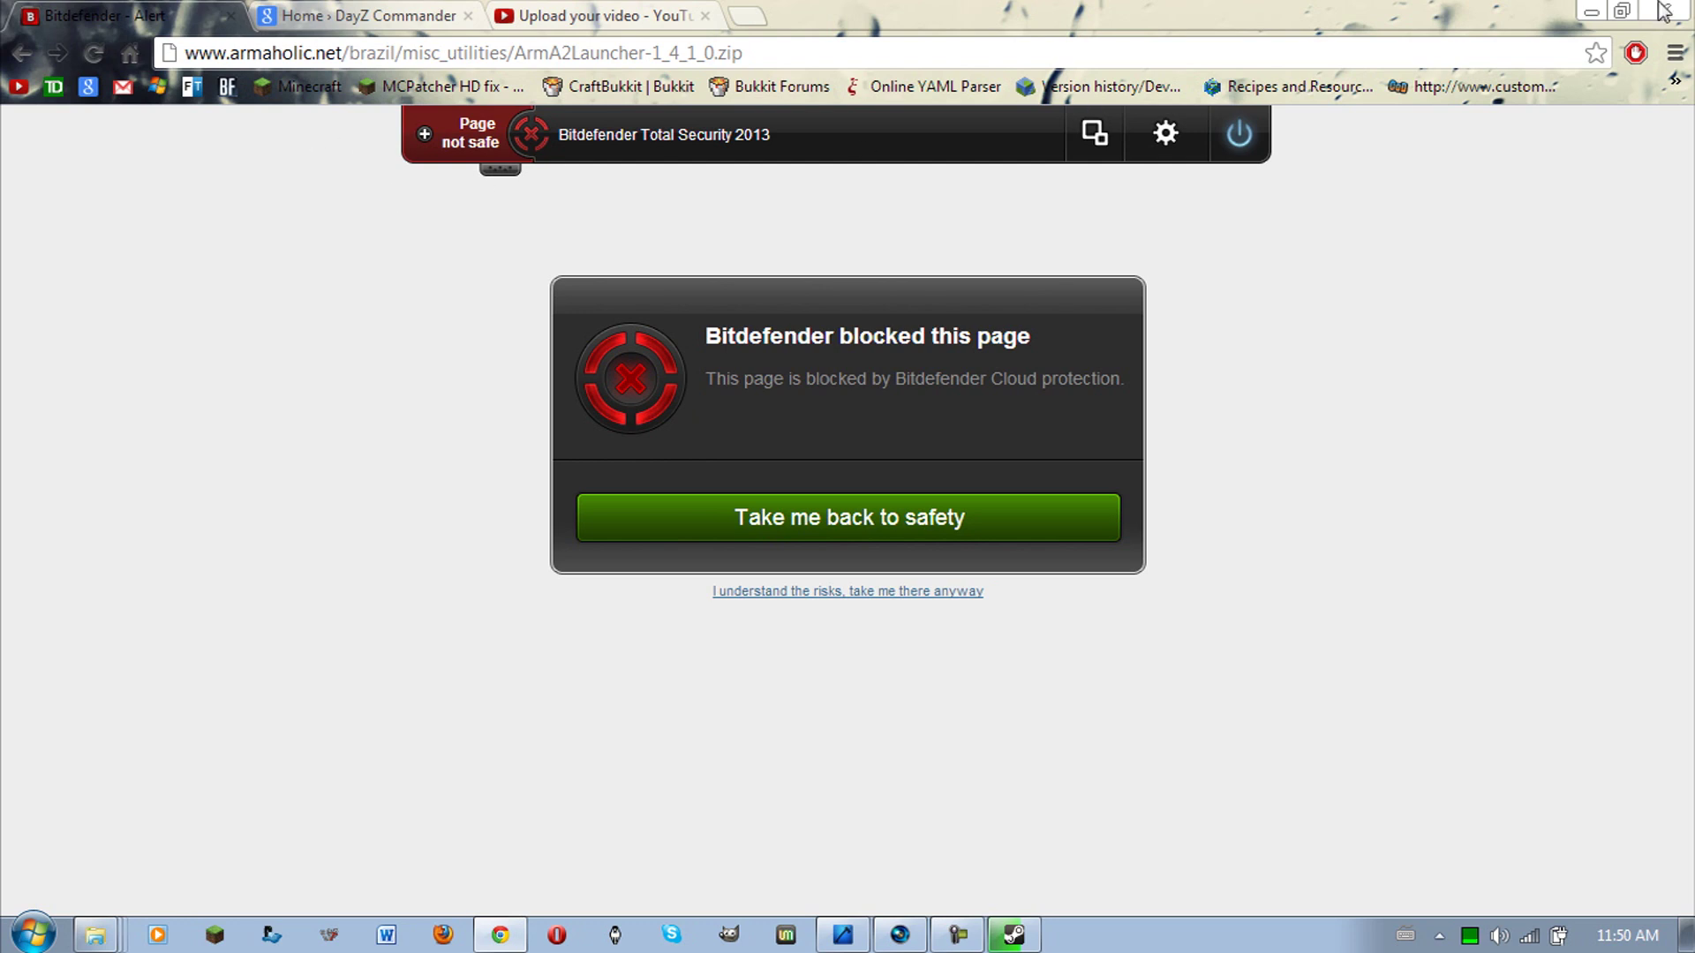
click(1587, 11)
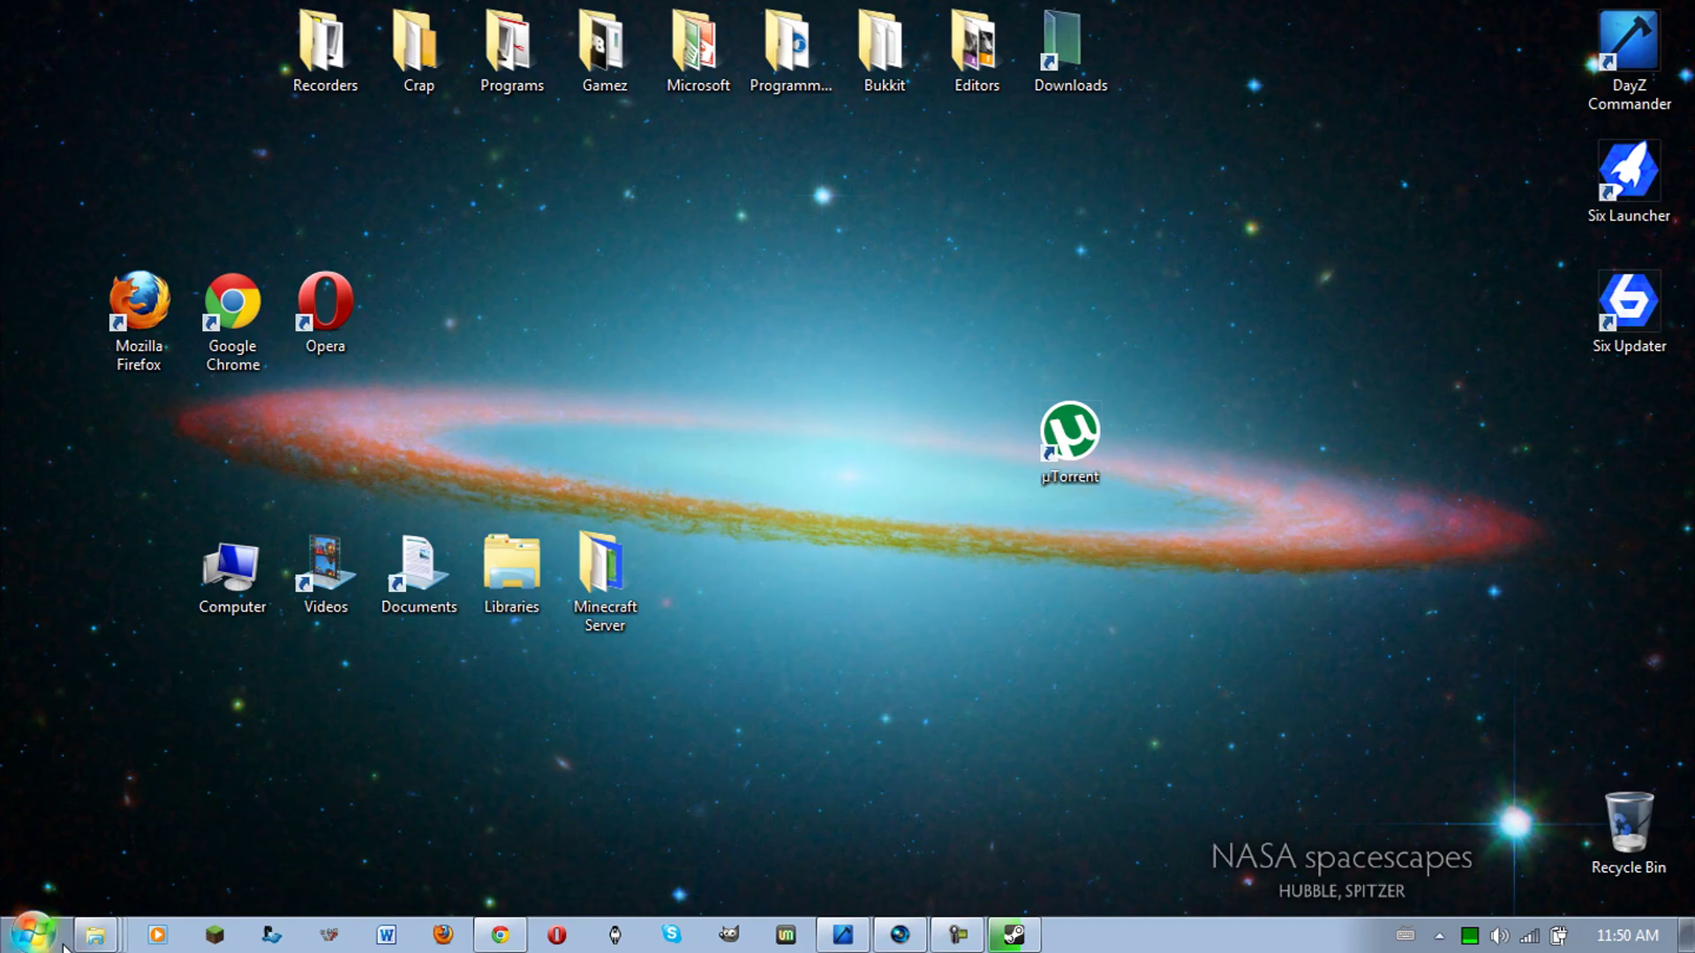
Step: Open the Downloads folder from the Explorer jump list and select 1_4_1_0.msi
right_click(93, 936)
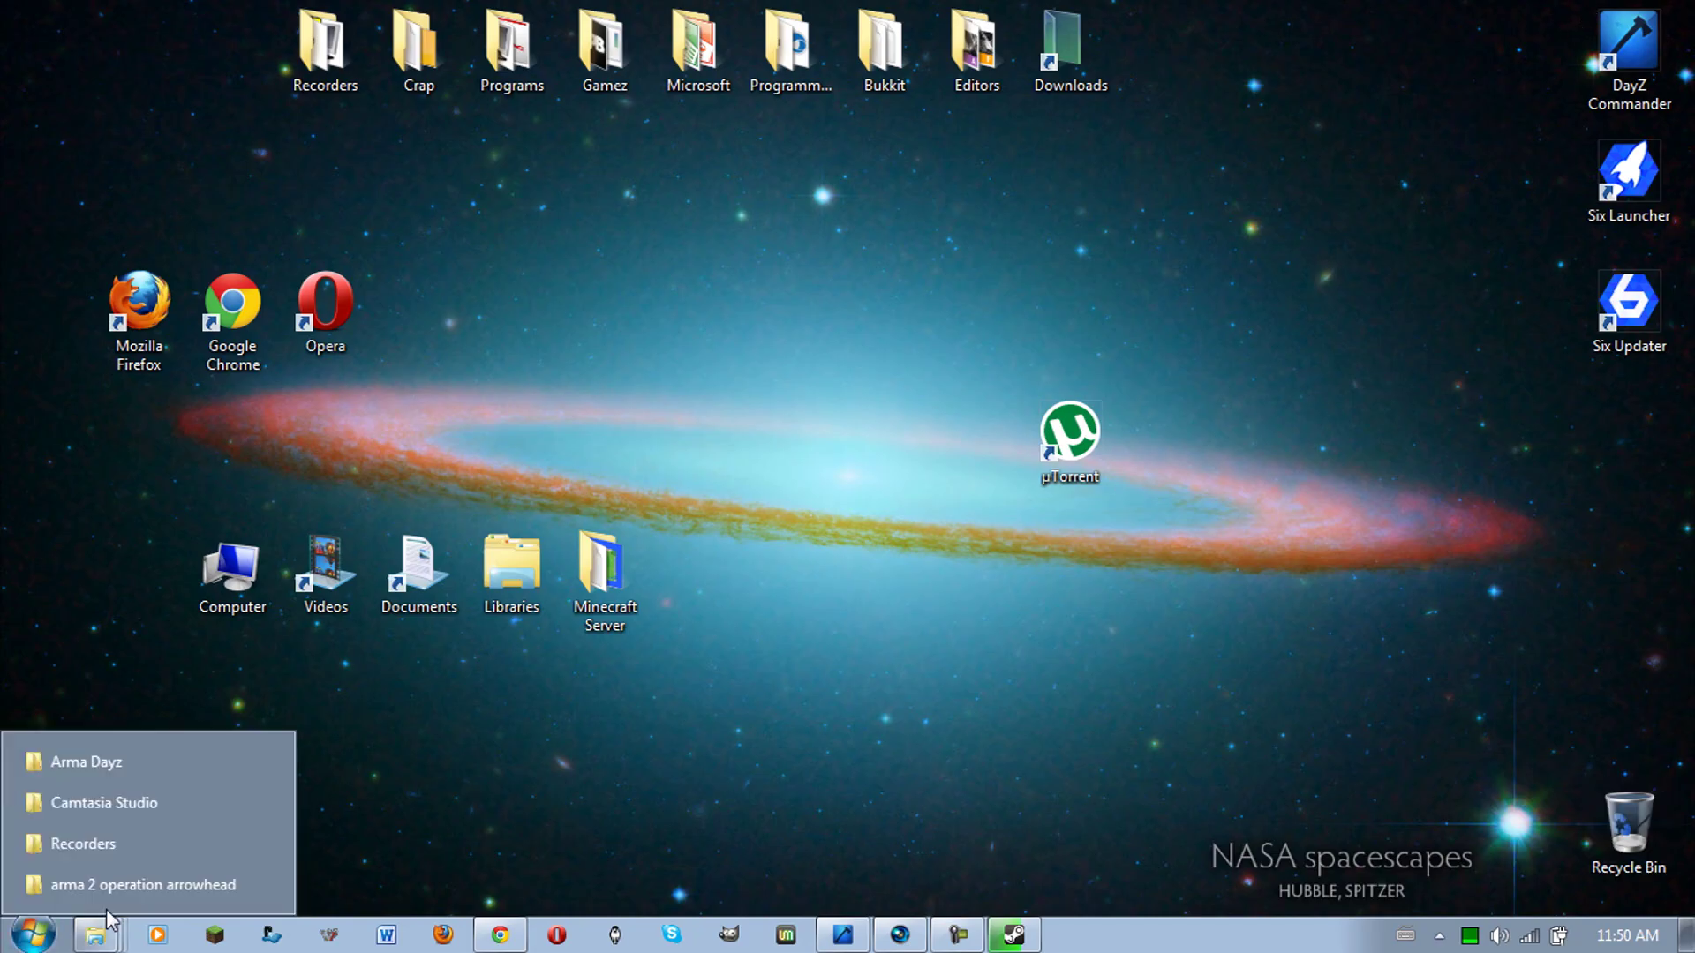
click(504, 369)
right_click(66, 936)
click(76, 871)
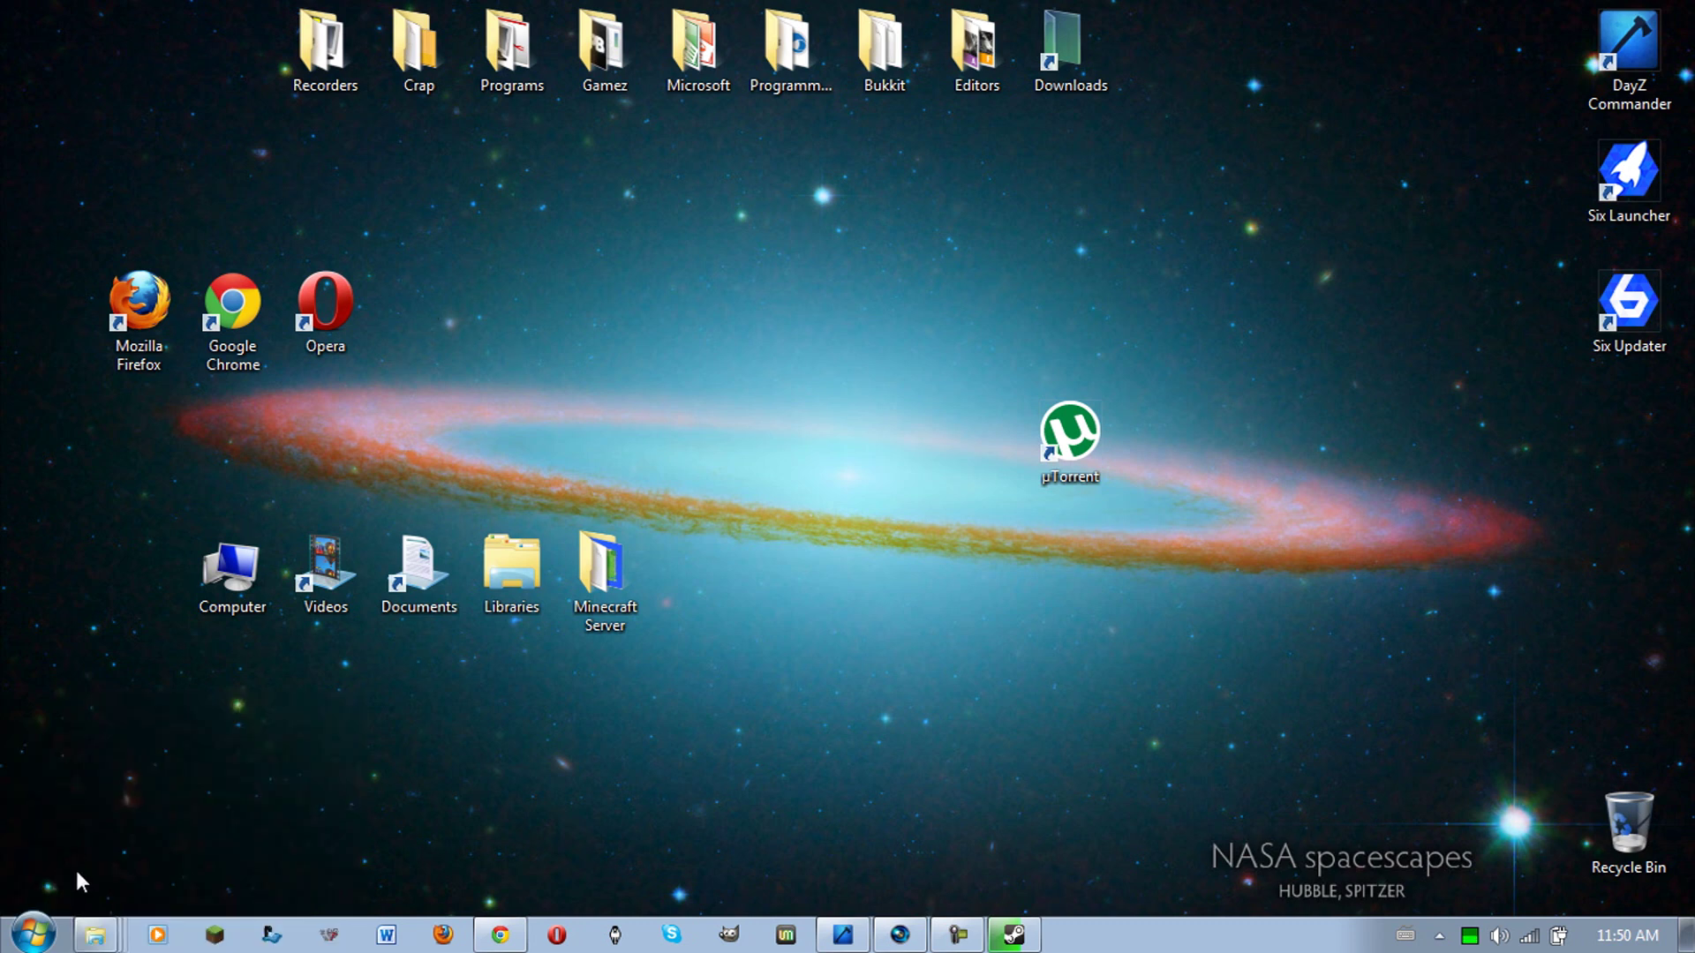
right_click(95, 936)
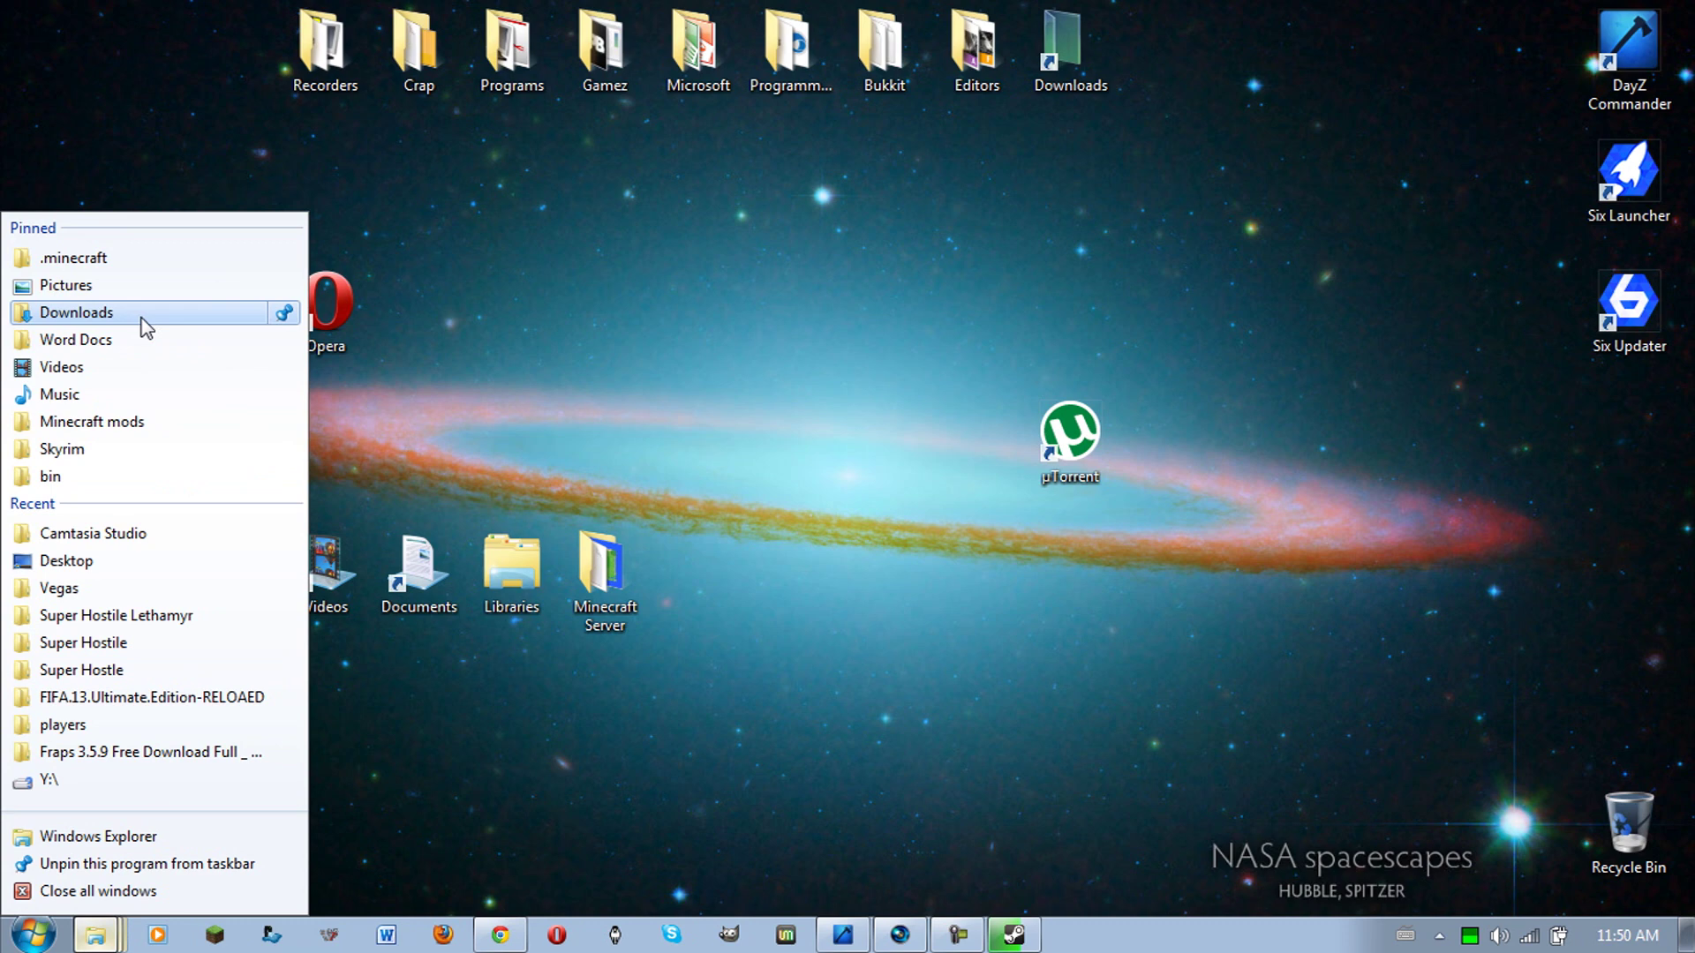
click(208, 313)
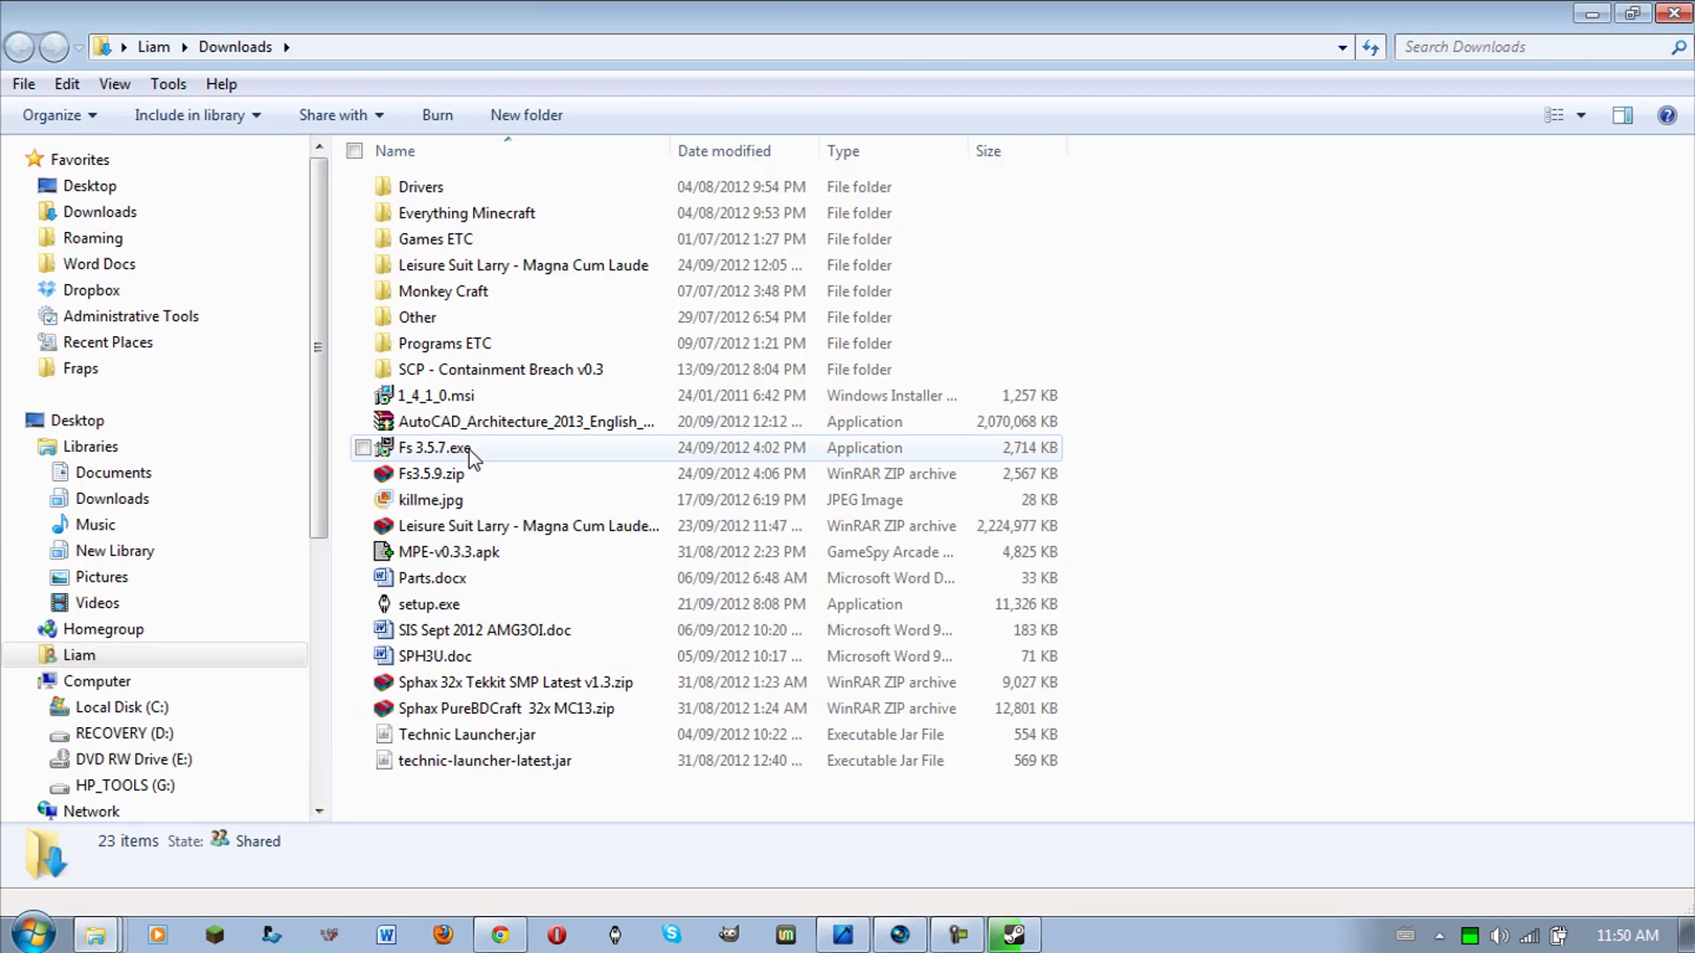
click(537, 396)
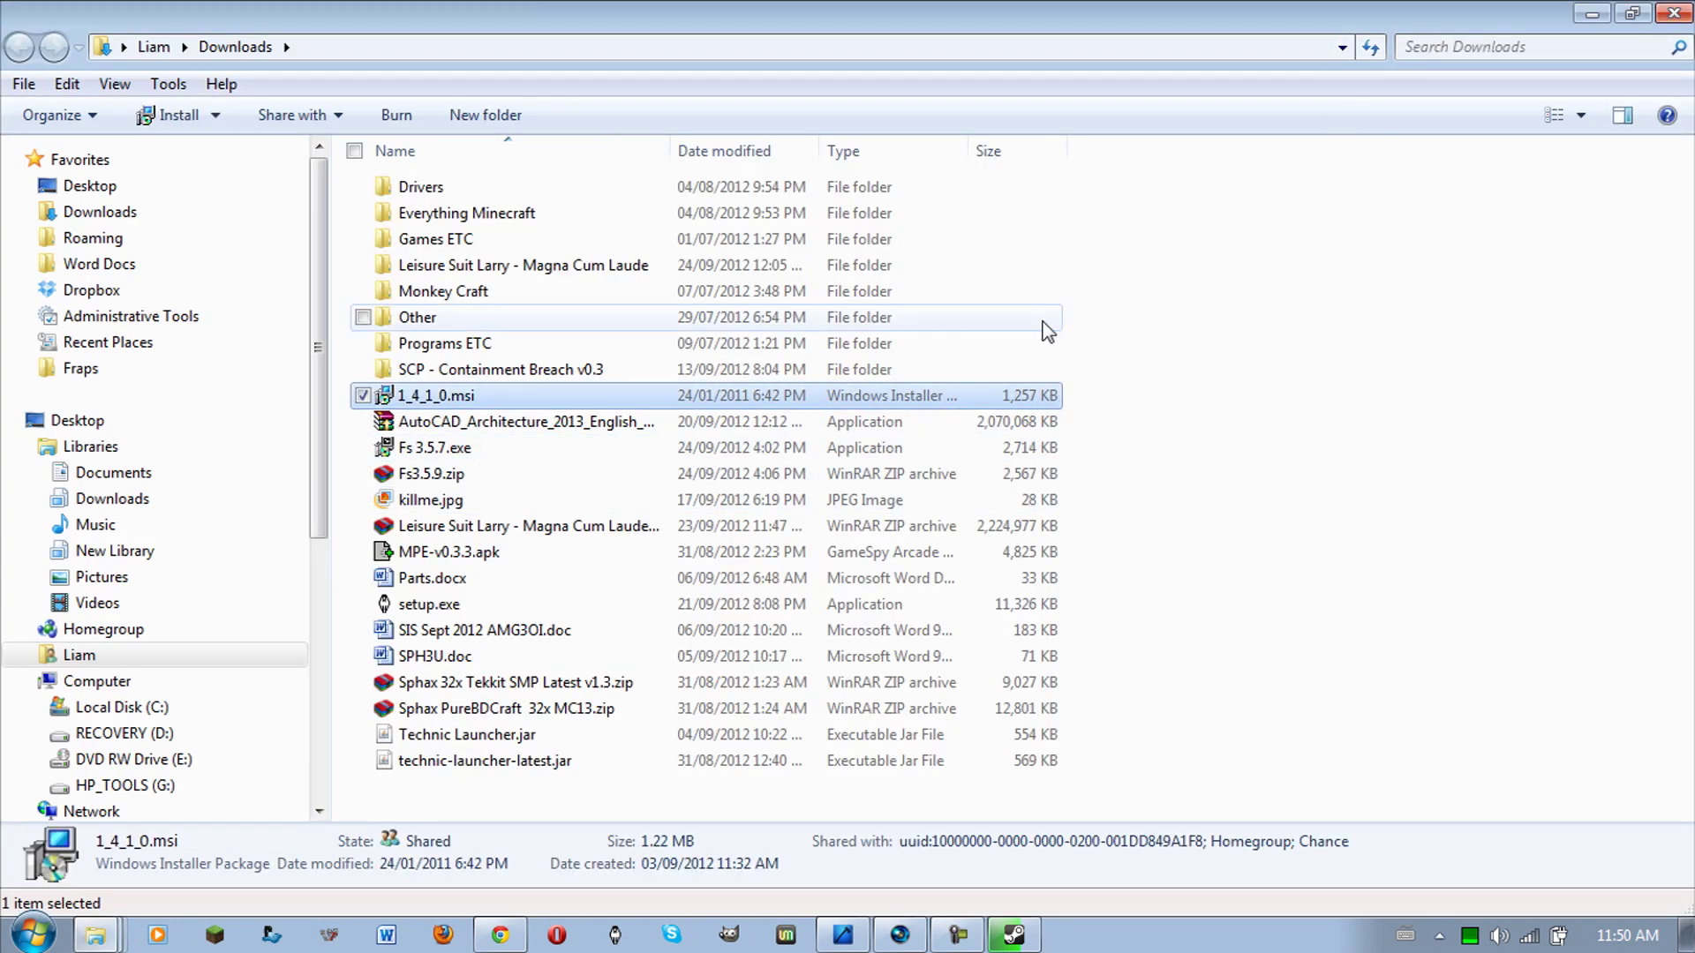
Step: Run the 1_4_1_0.msi installer, then cancel the setup and close the wizard
double_click(1033, 404)
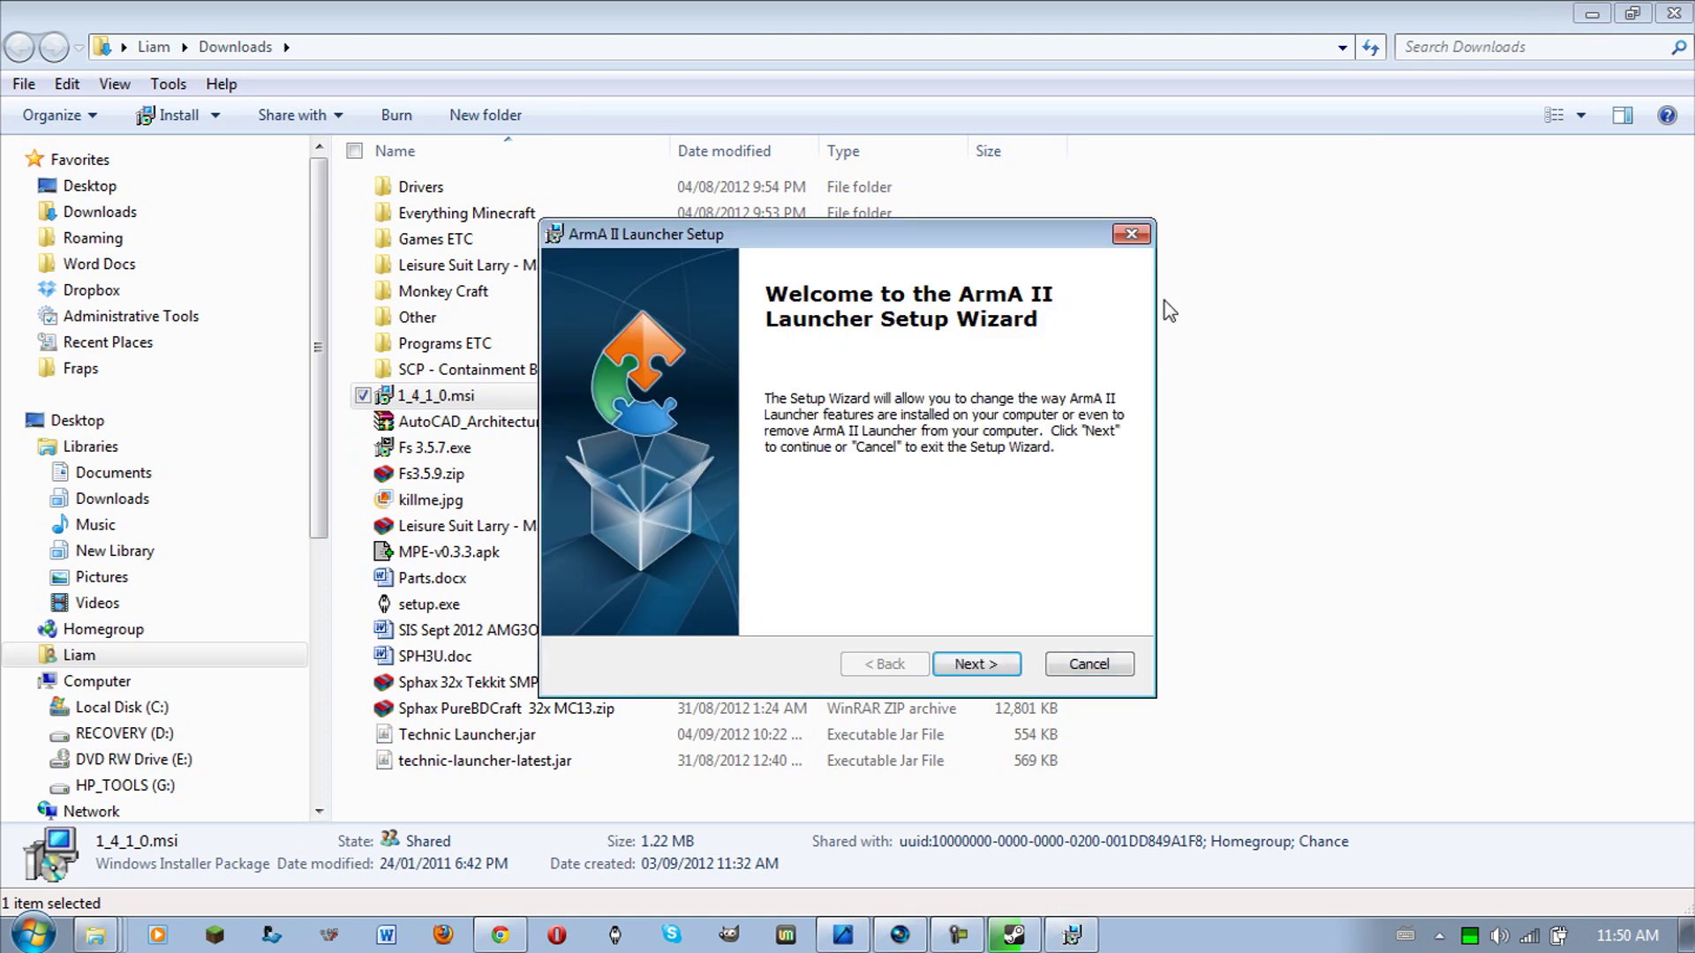
key(Escape)
click(799, 512)
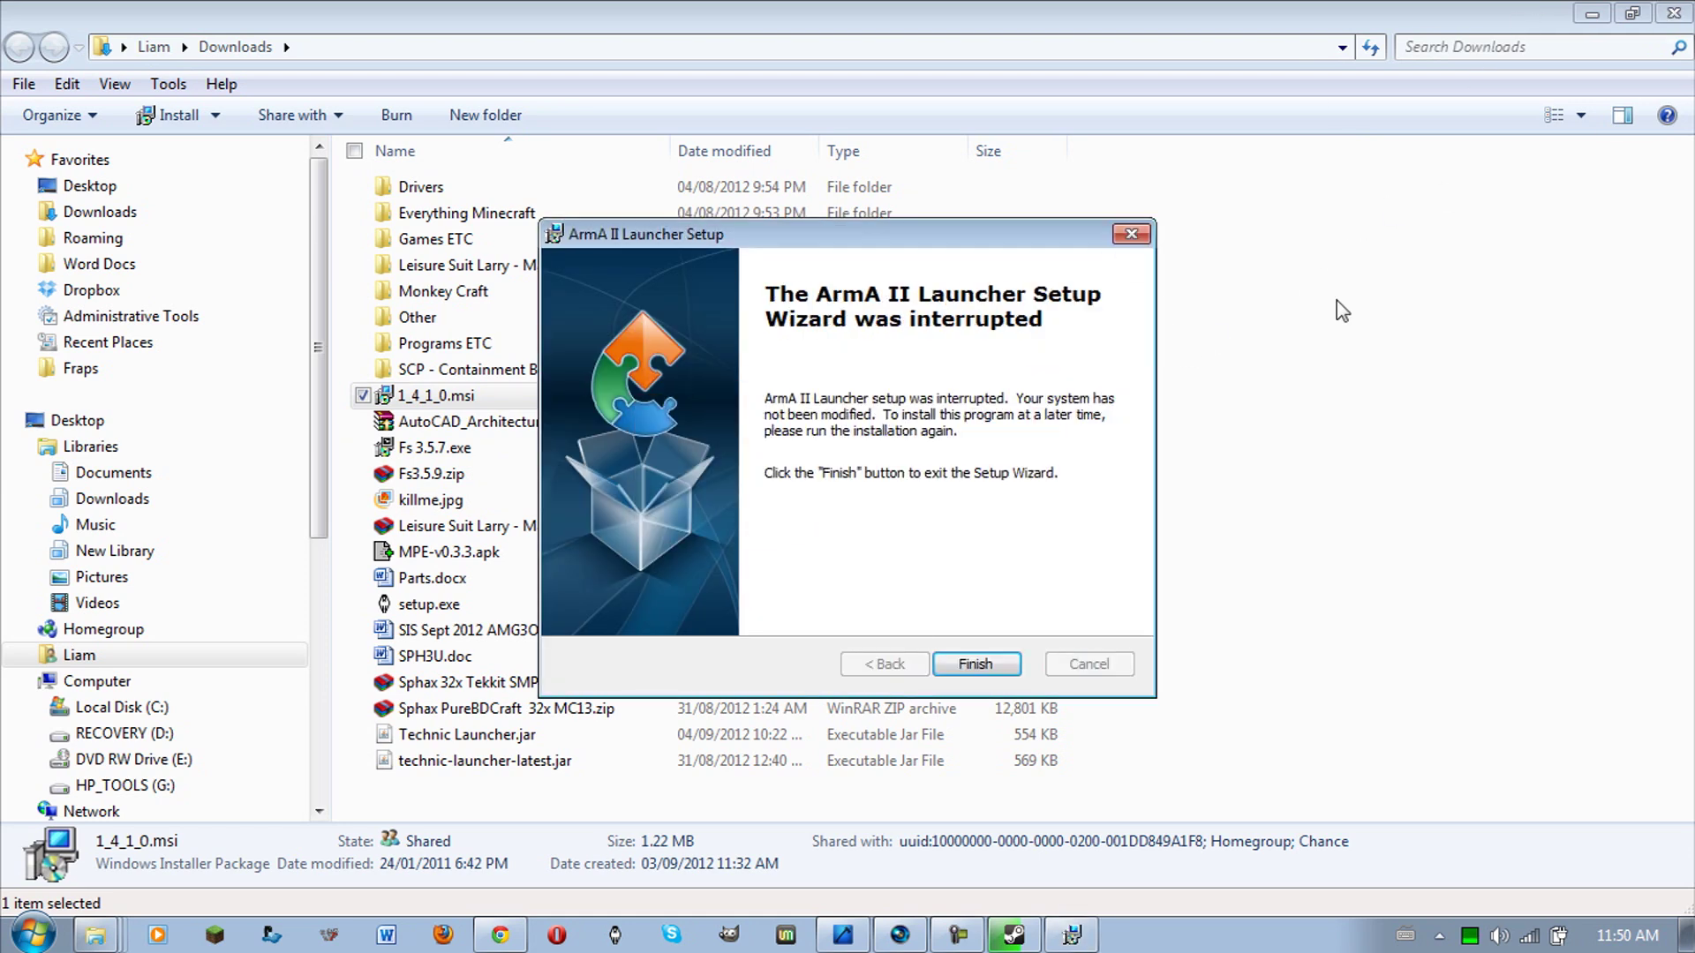
click(976, 666)
Step: Close Downloads, open the Gamez folder and start ArmA II Launcher
click(1682, 12)
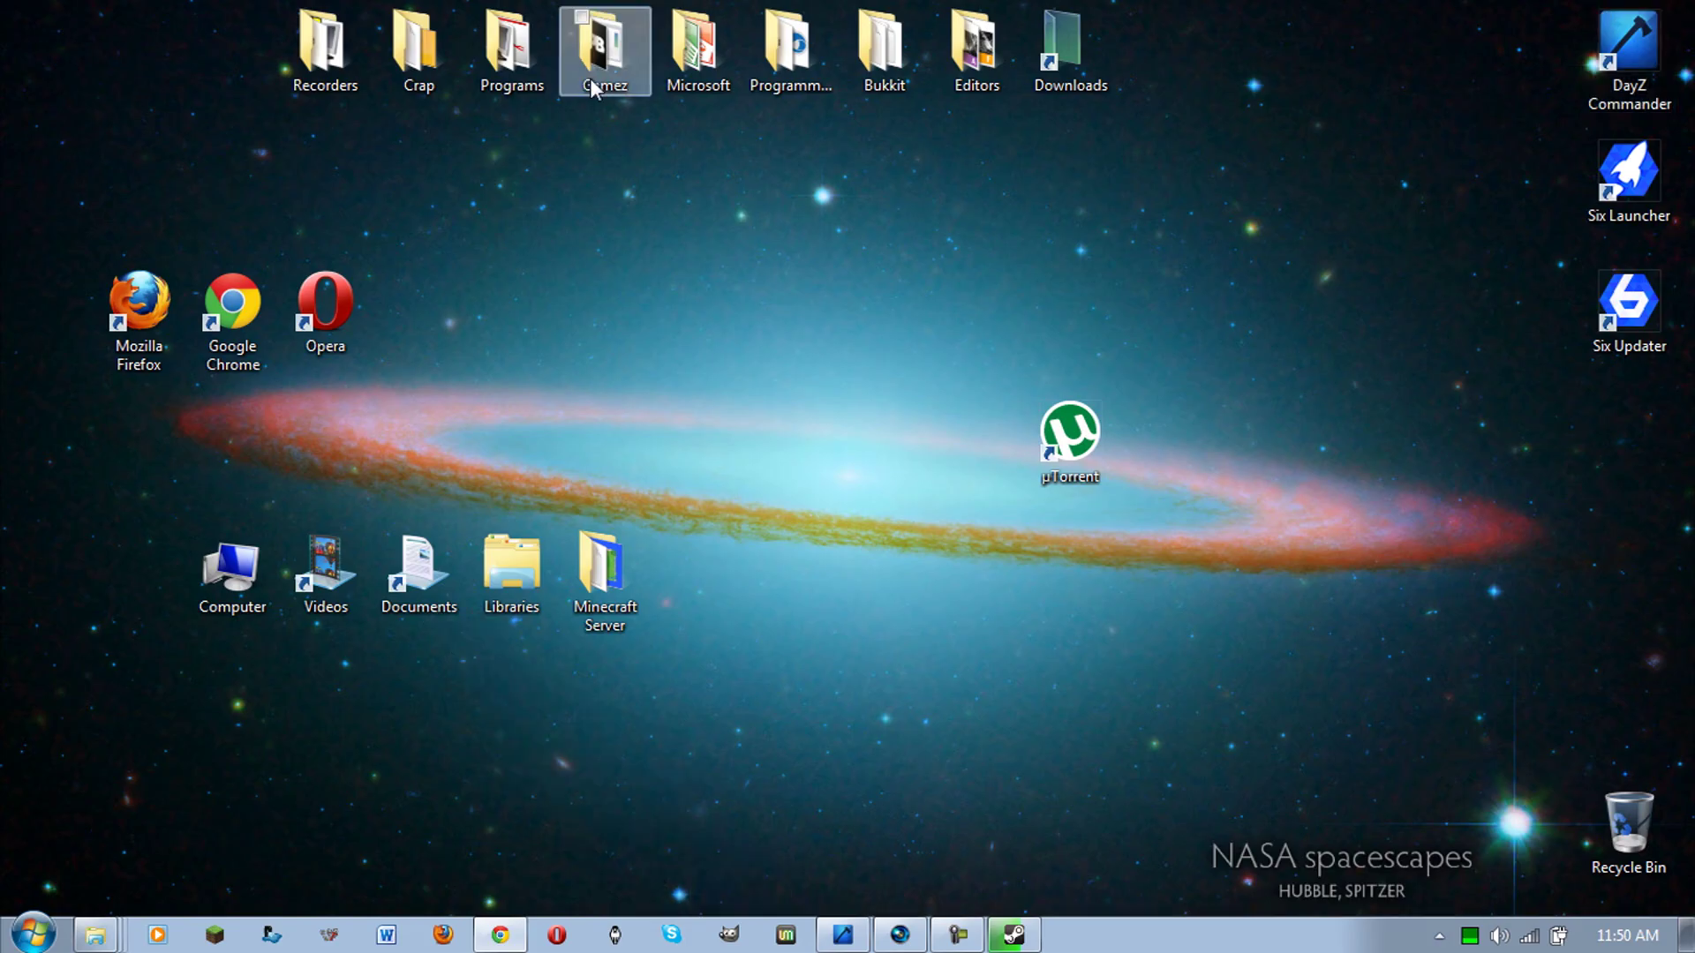
double_click(631, 27)
click(471, 468)
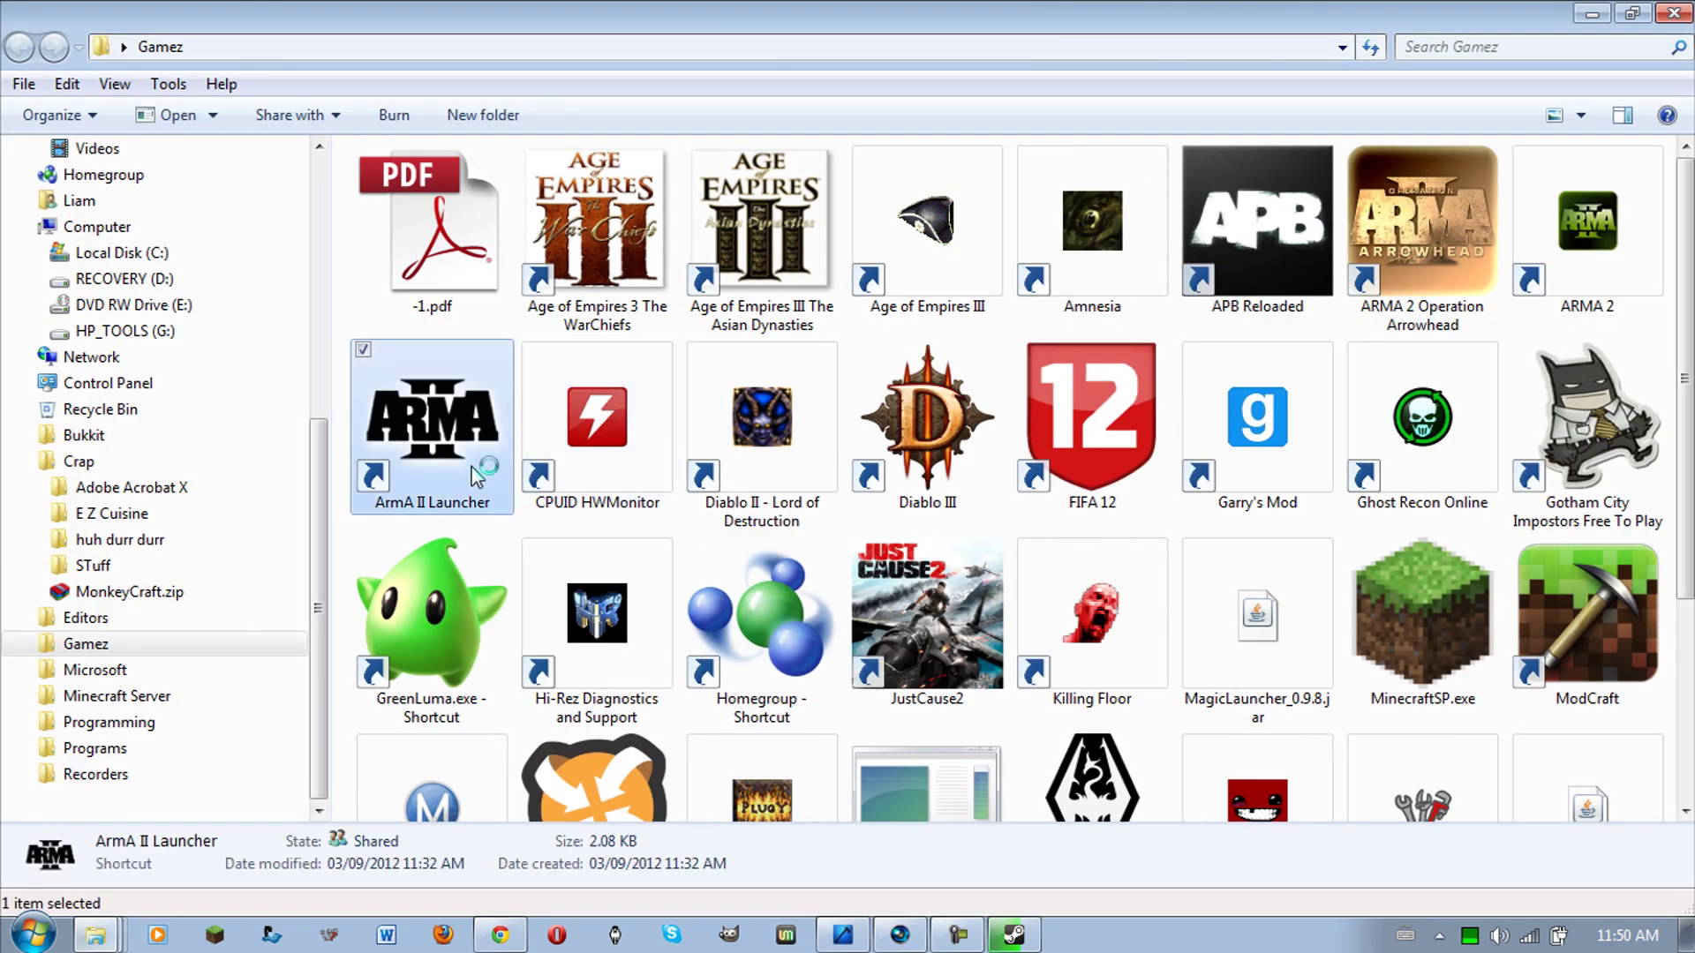
click(1673, 12)
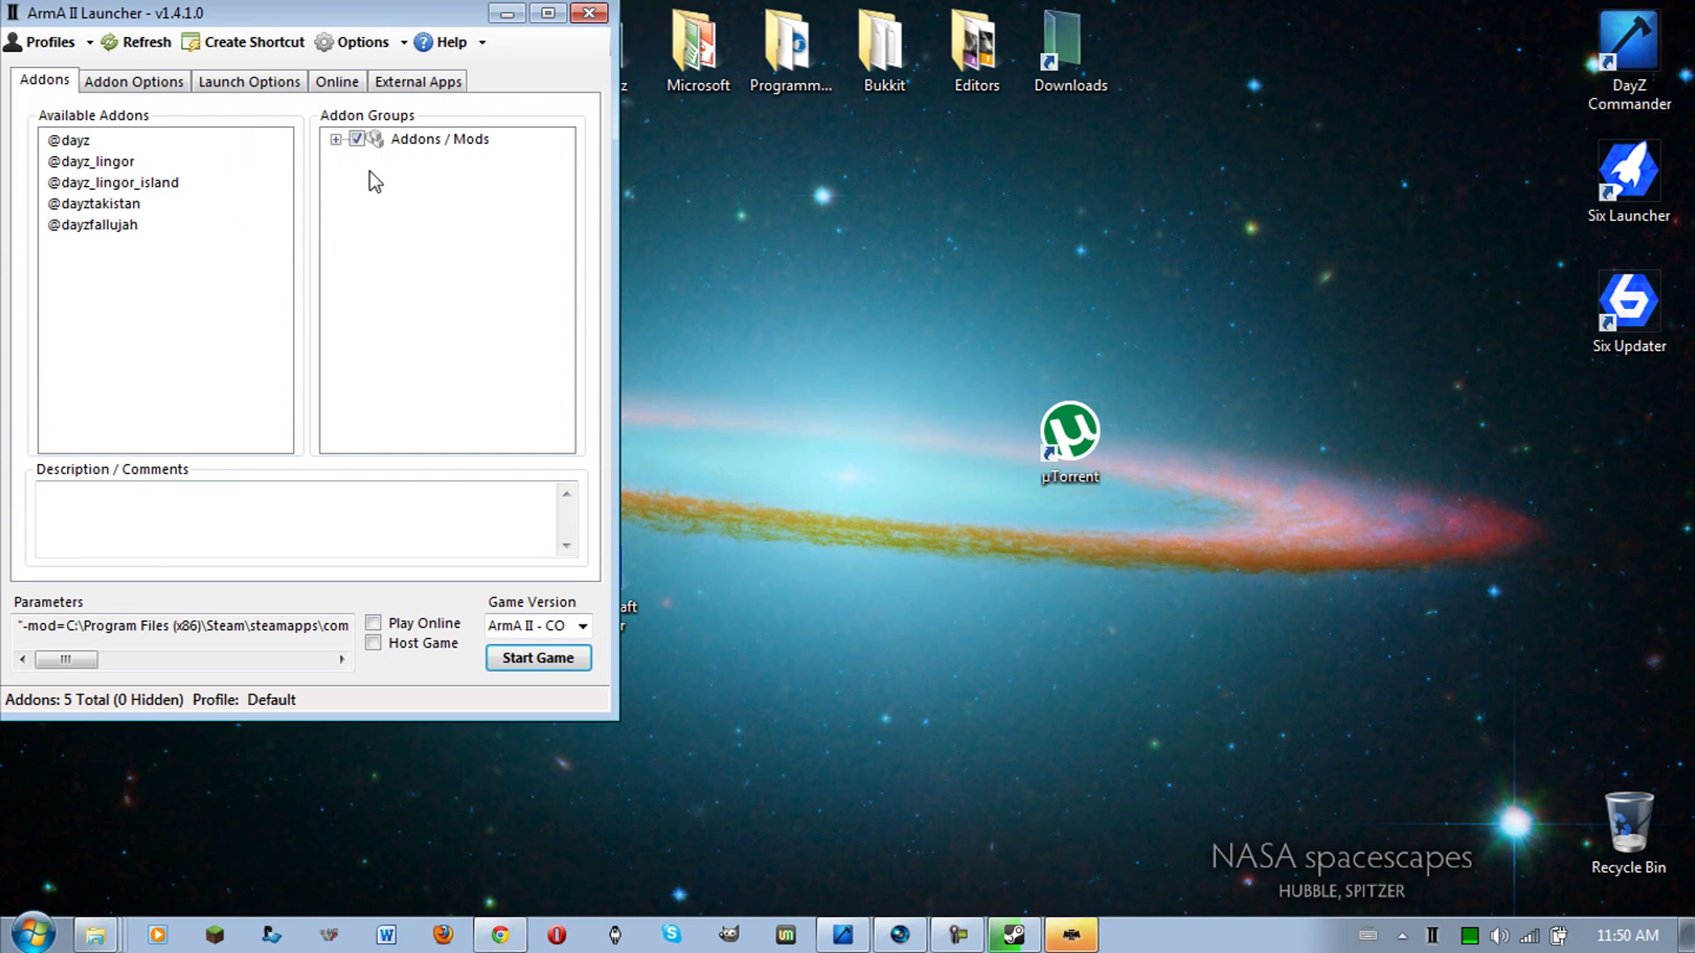
Step: Check the arma2.exe and ArmA2OA.exe paths on the Launch Options tab
click(145, 81)
click(217, 84)
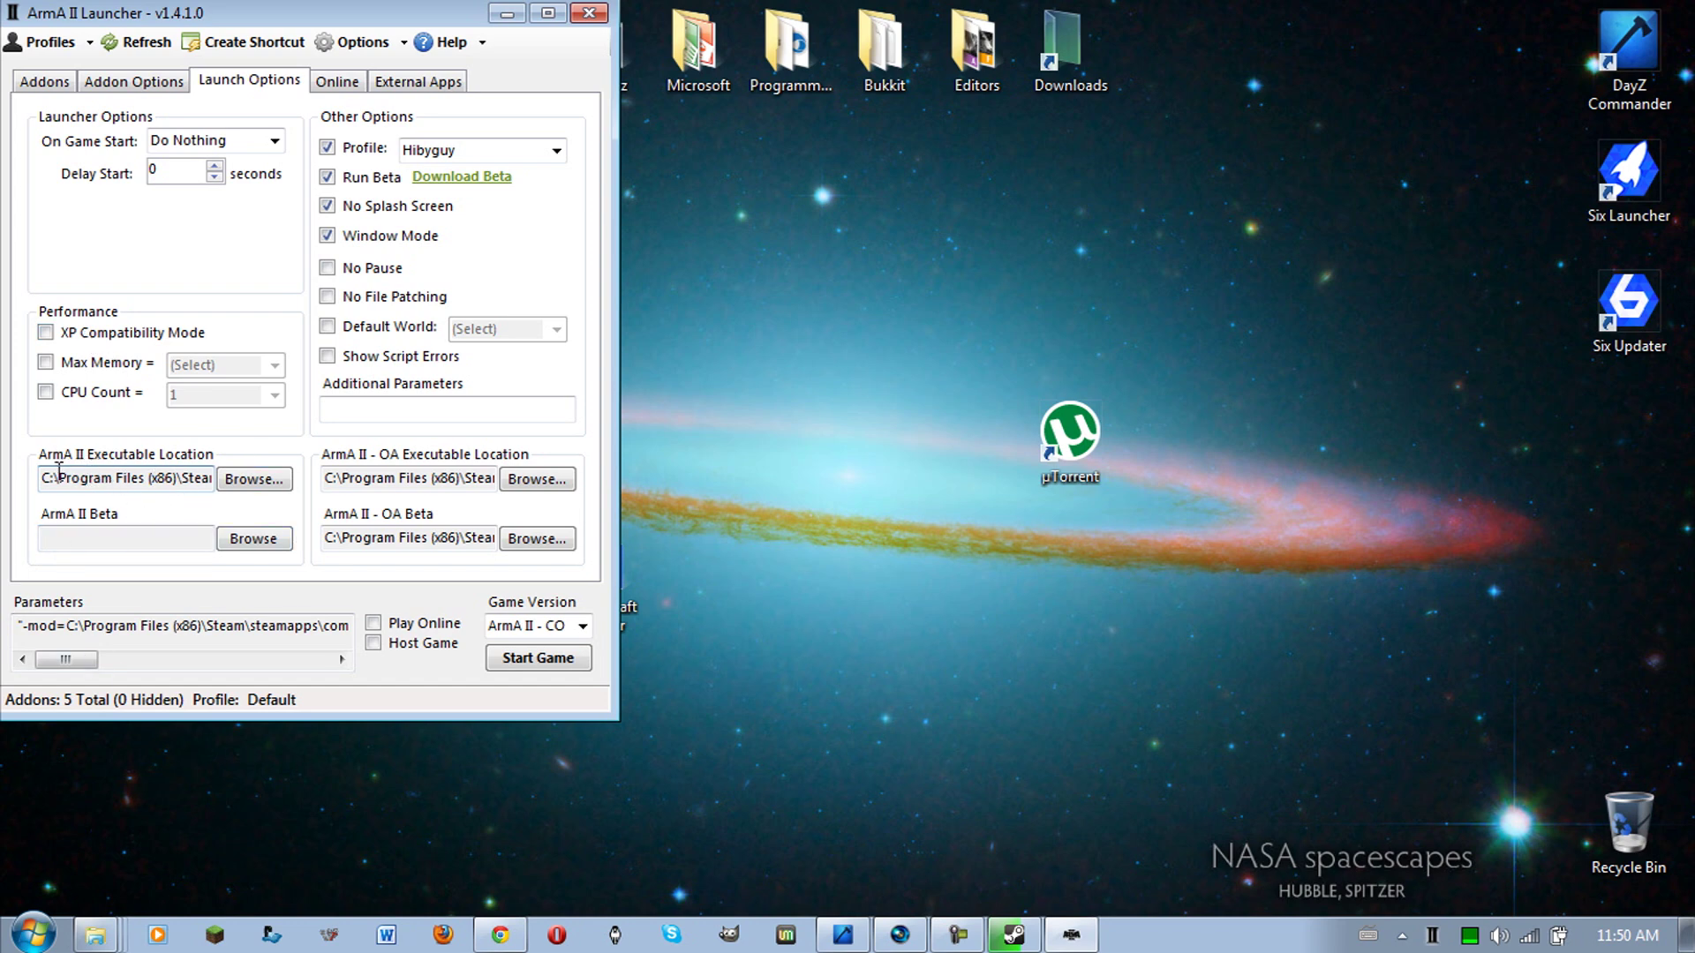
mouse_move(48, 478)
mouse_down()
mouse_move(172, 499)
mouse_move(221, 485)
mouse_move(18, 496)
mouse_move(212, 491)
mouse_move(153, 488)
mouse_up()
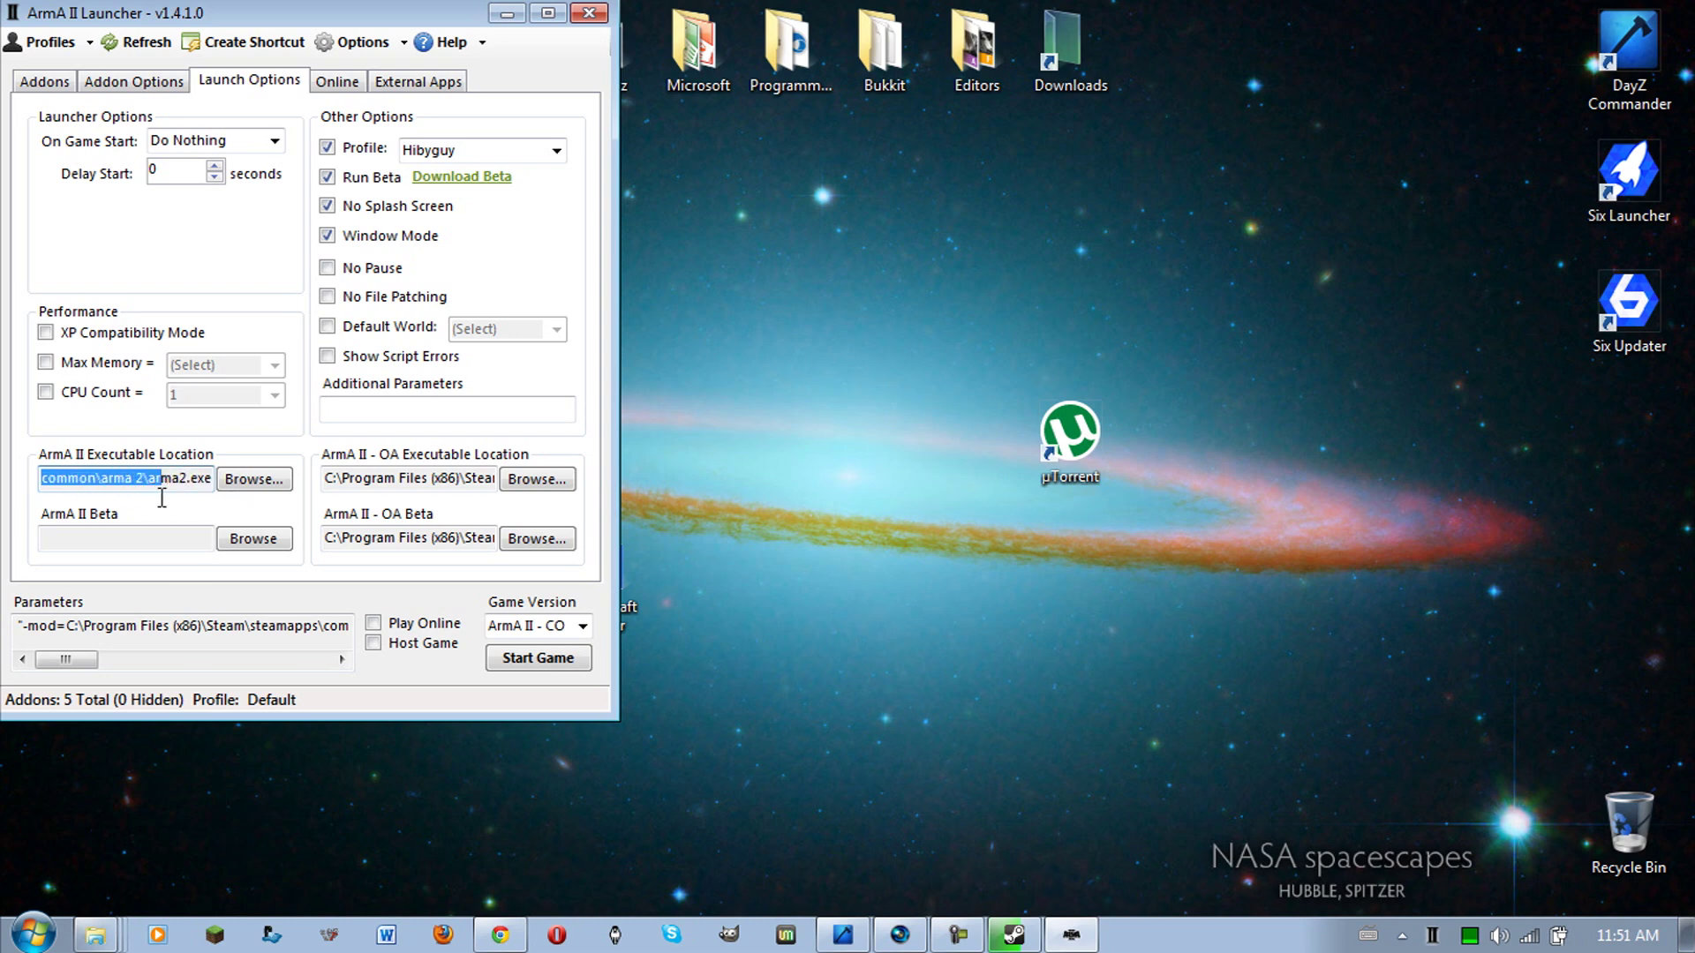
click(389, 481)
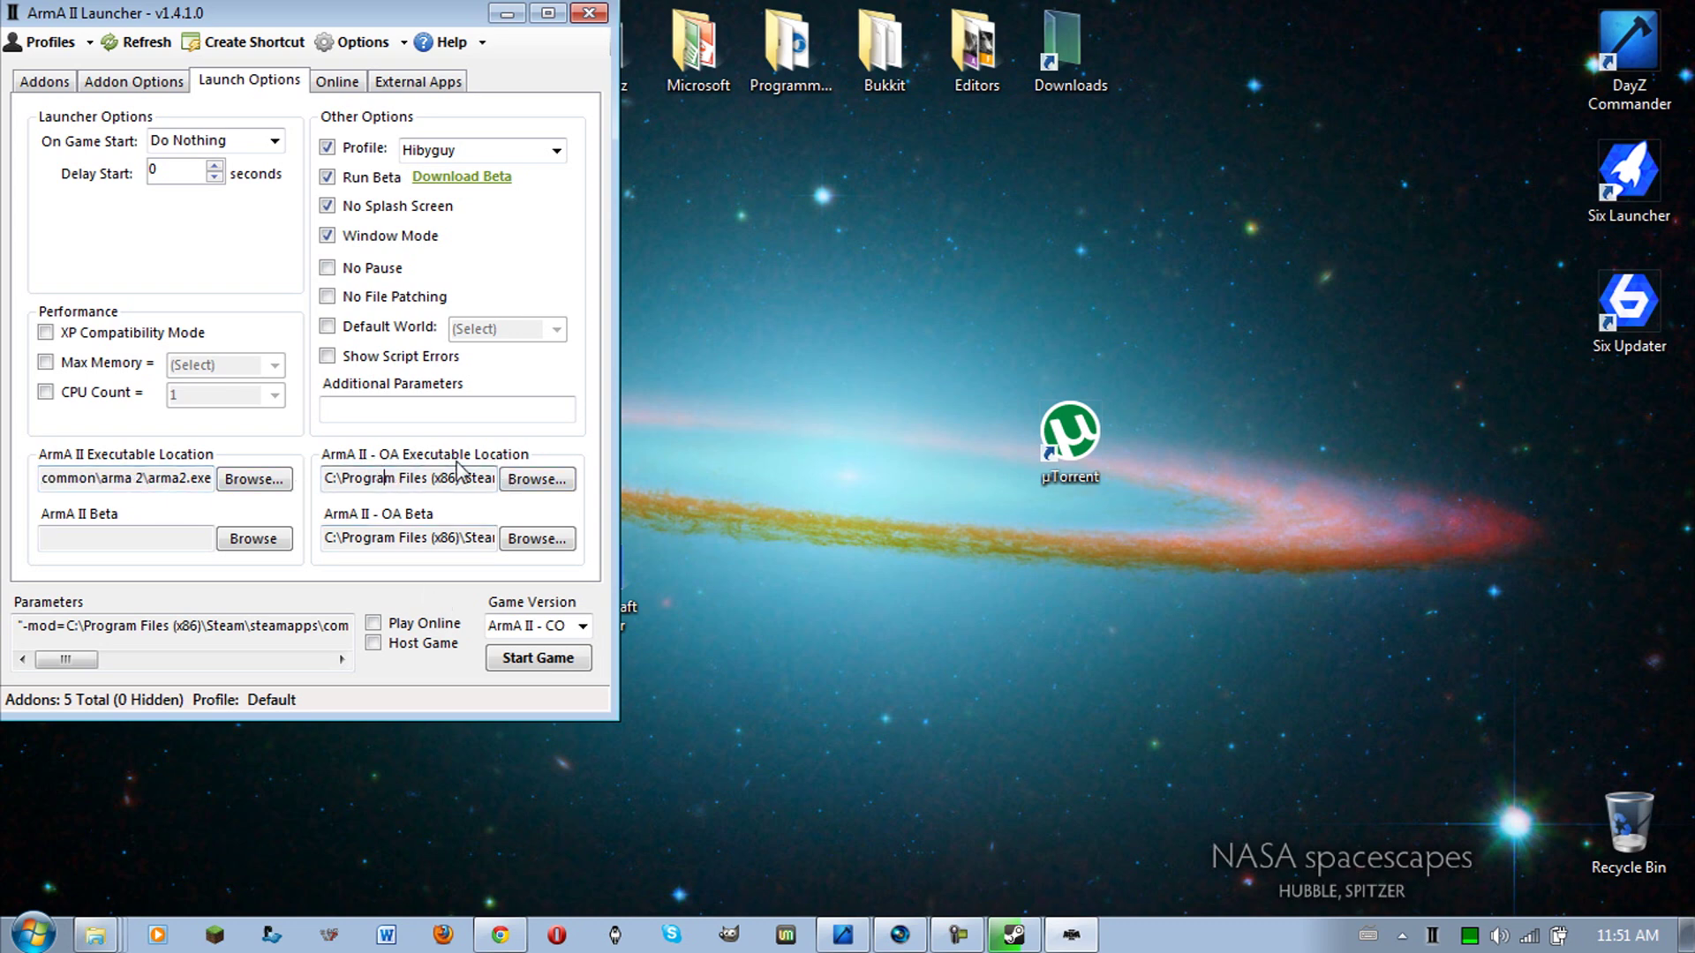
mouse_move(344, 478)
mouse_down()
mouse_move(486, 486)
mouse_move(396, 495)
mouse_move(458, 487)
mouse_up()
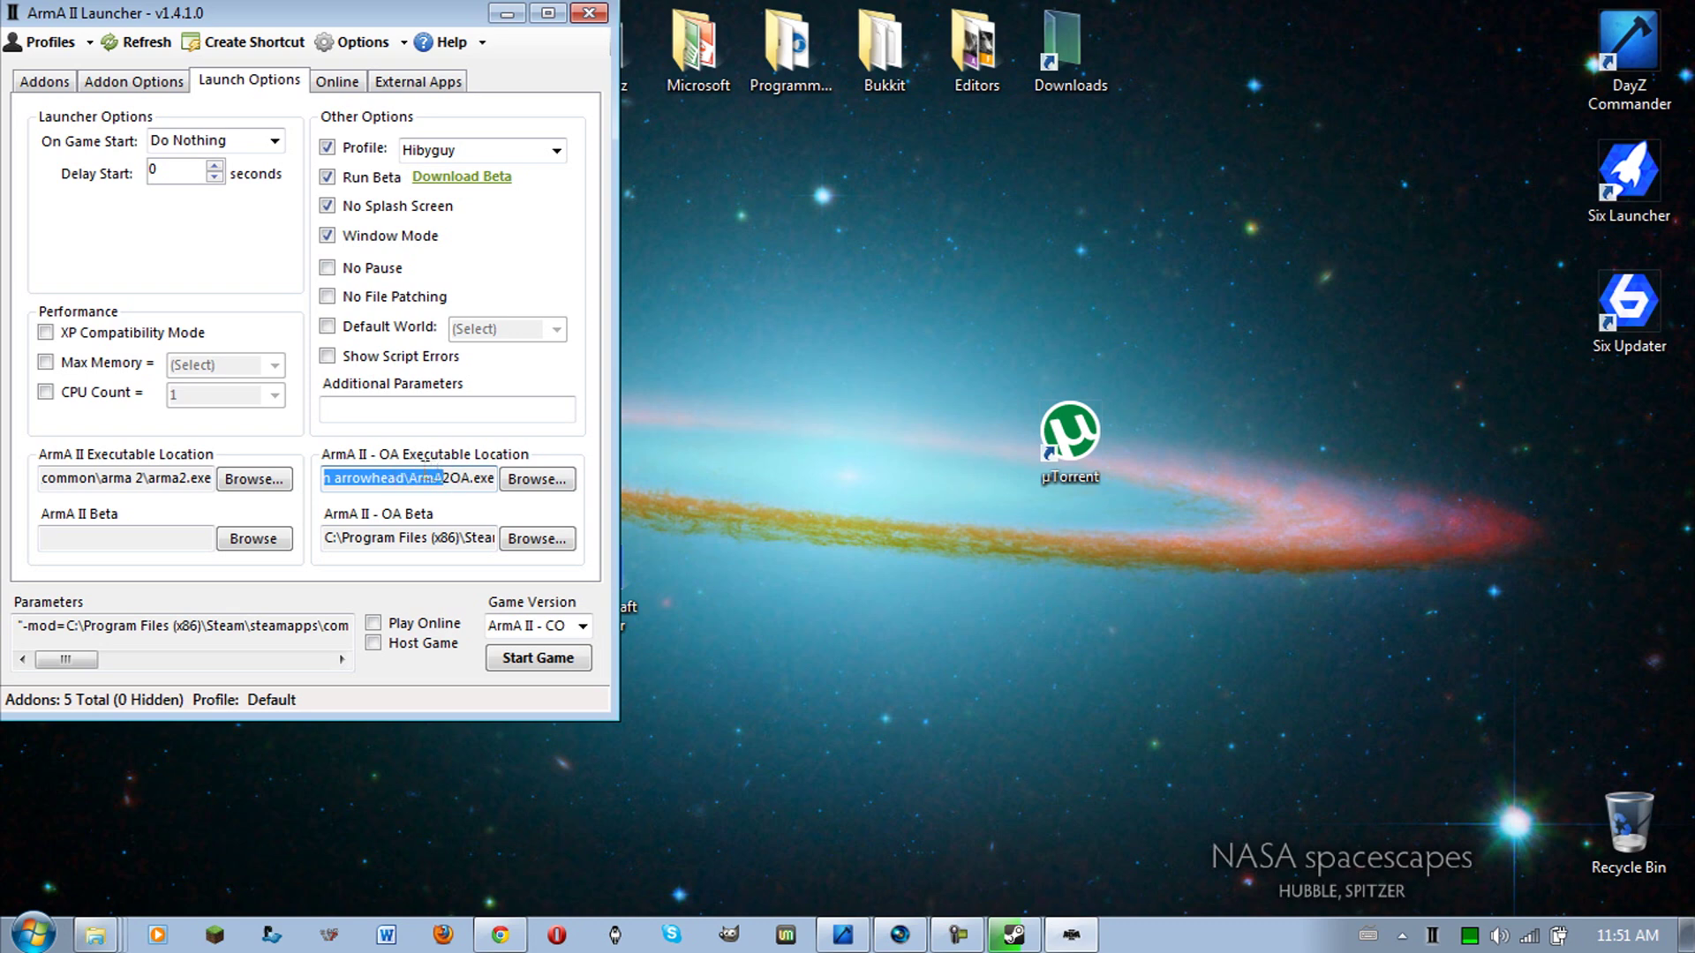
click(416, 484)
click(426, 483)
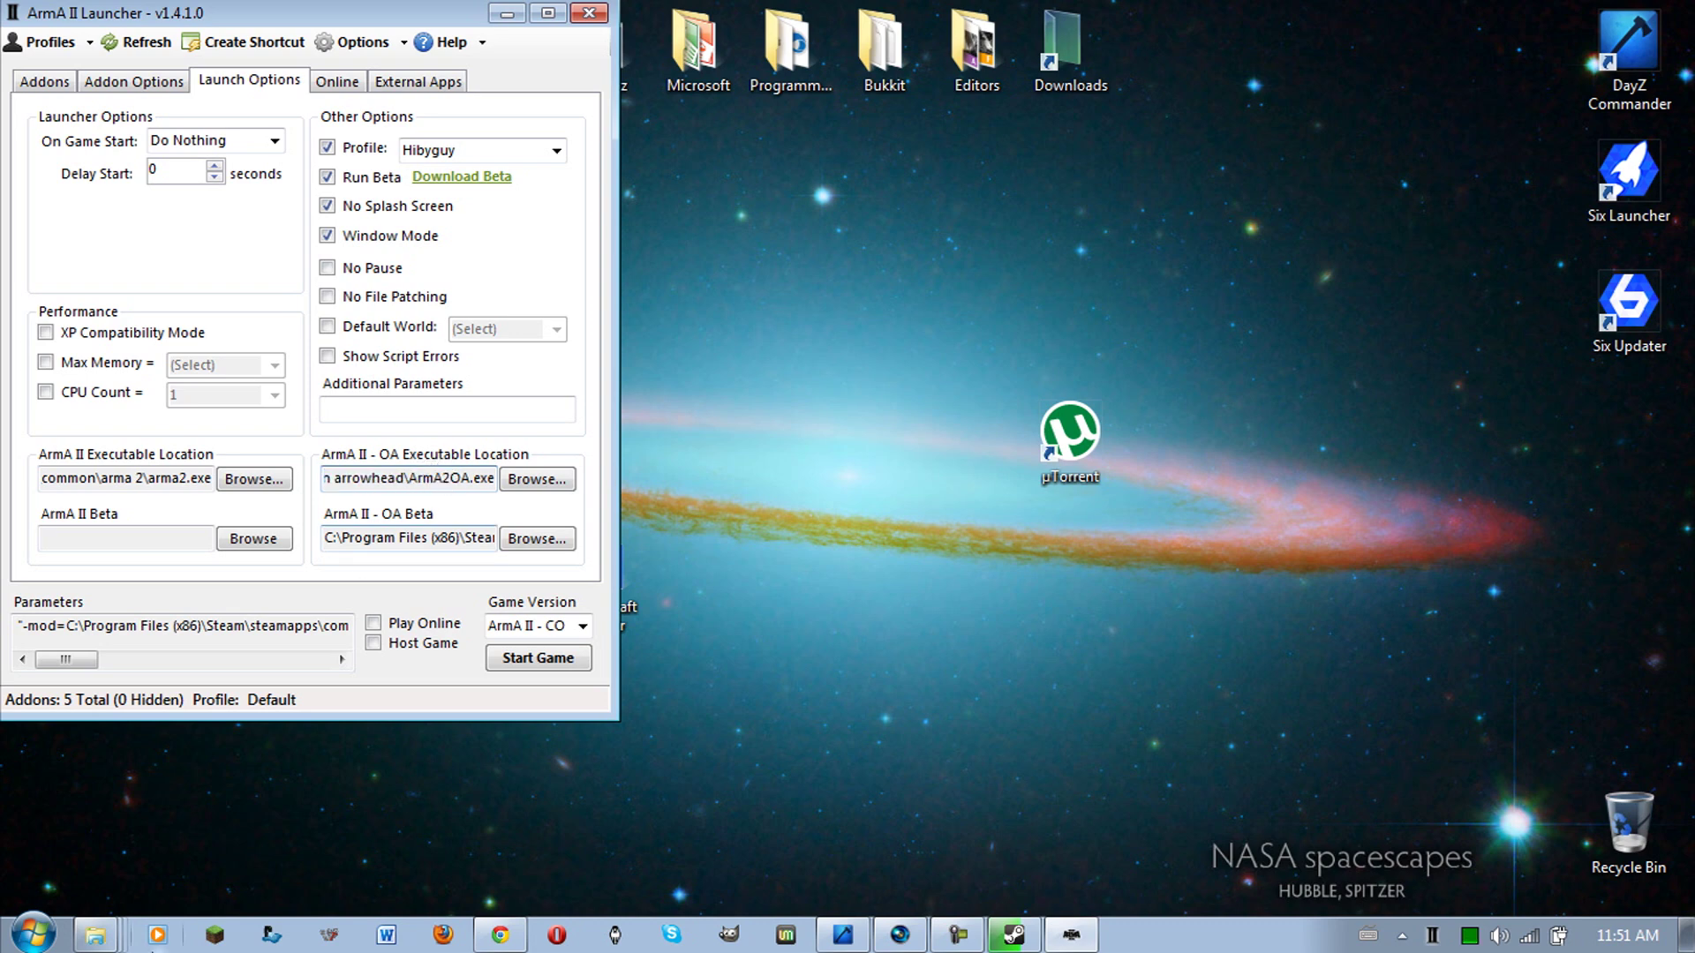
Step: Browse the arma 2 folders to locate arma2.exe, ArmA2OA.exe and the OA Beta Patch shortcut
mouse_move(129, 944)
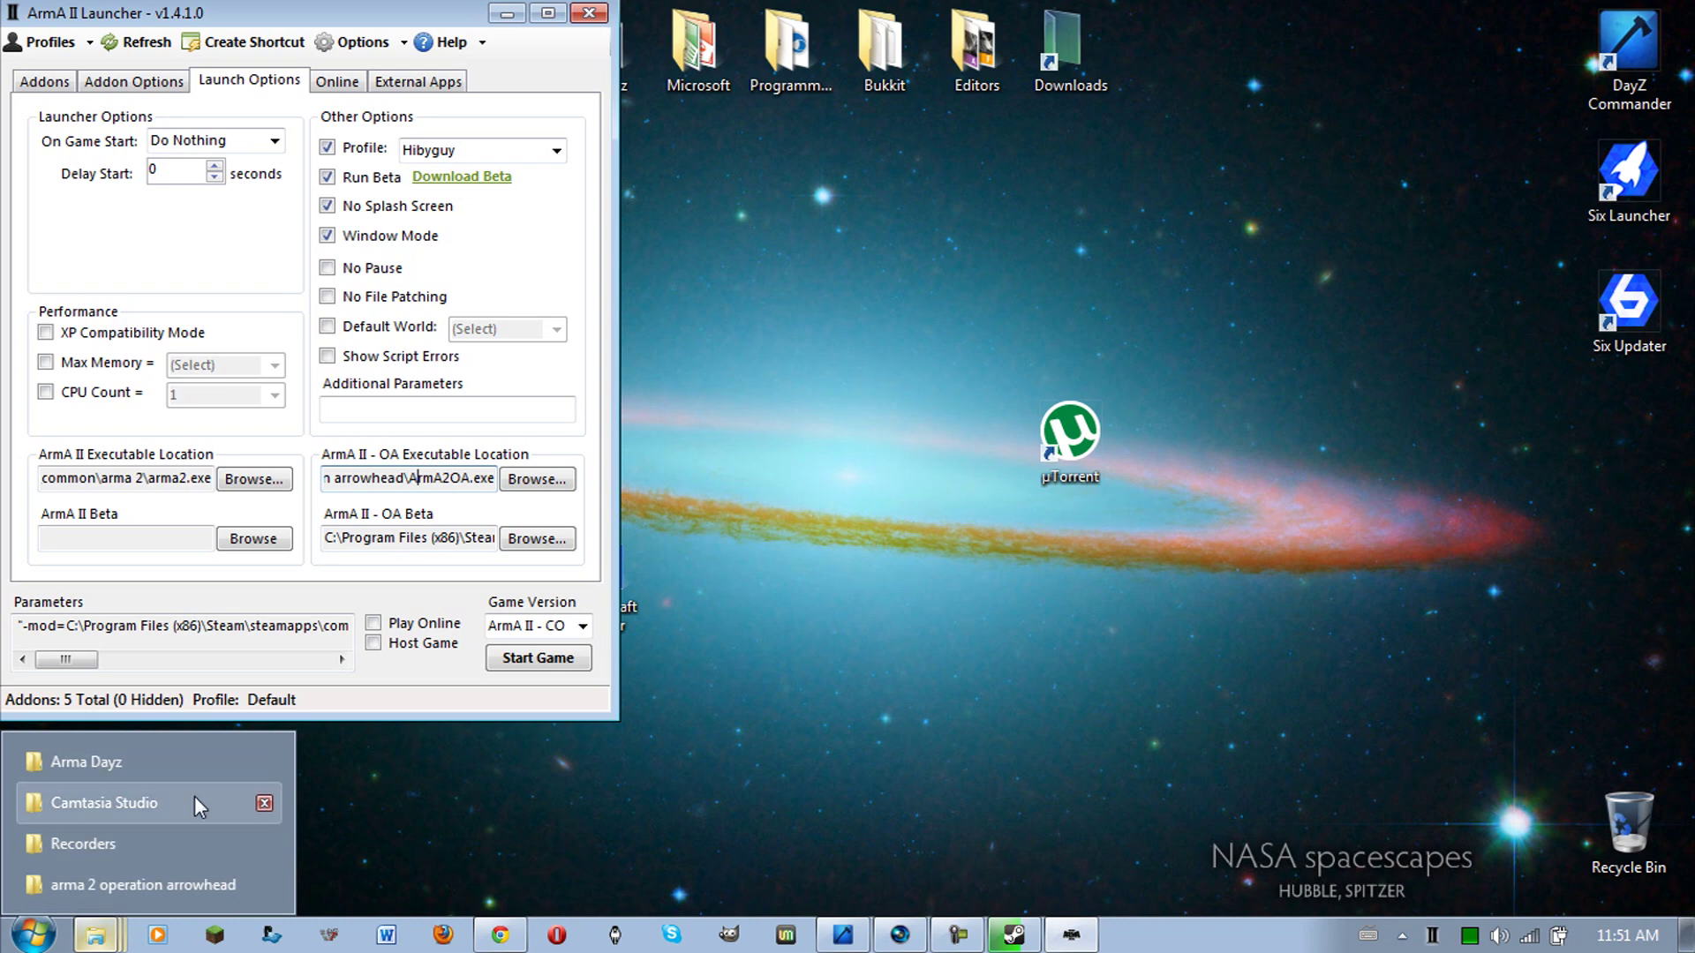
click(172, 886)
scroll(479, 499, down, 2)
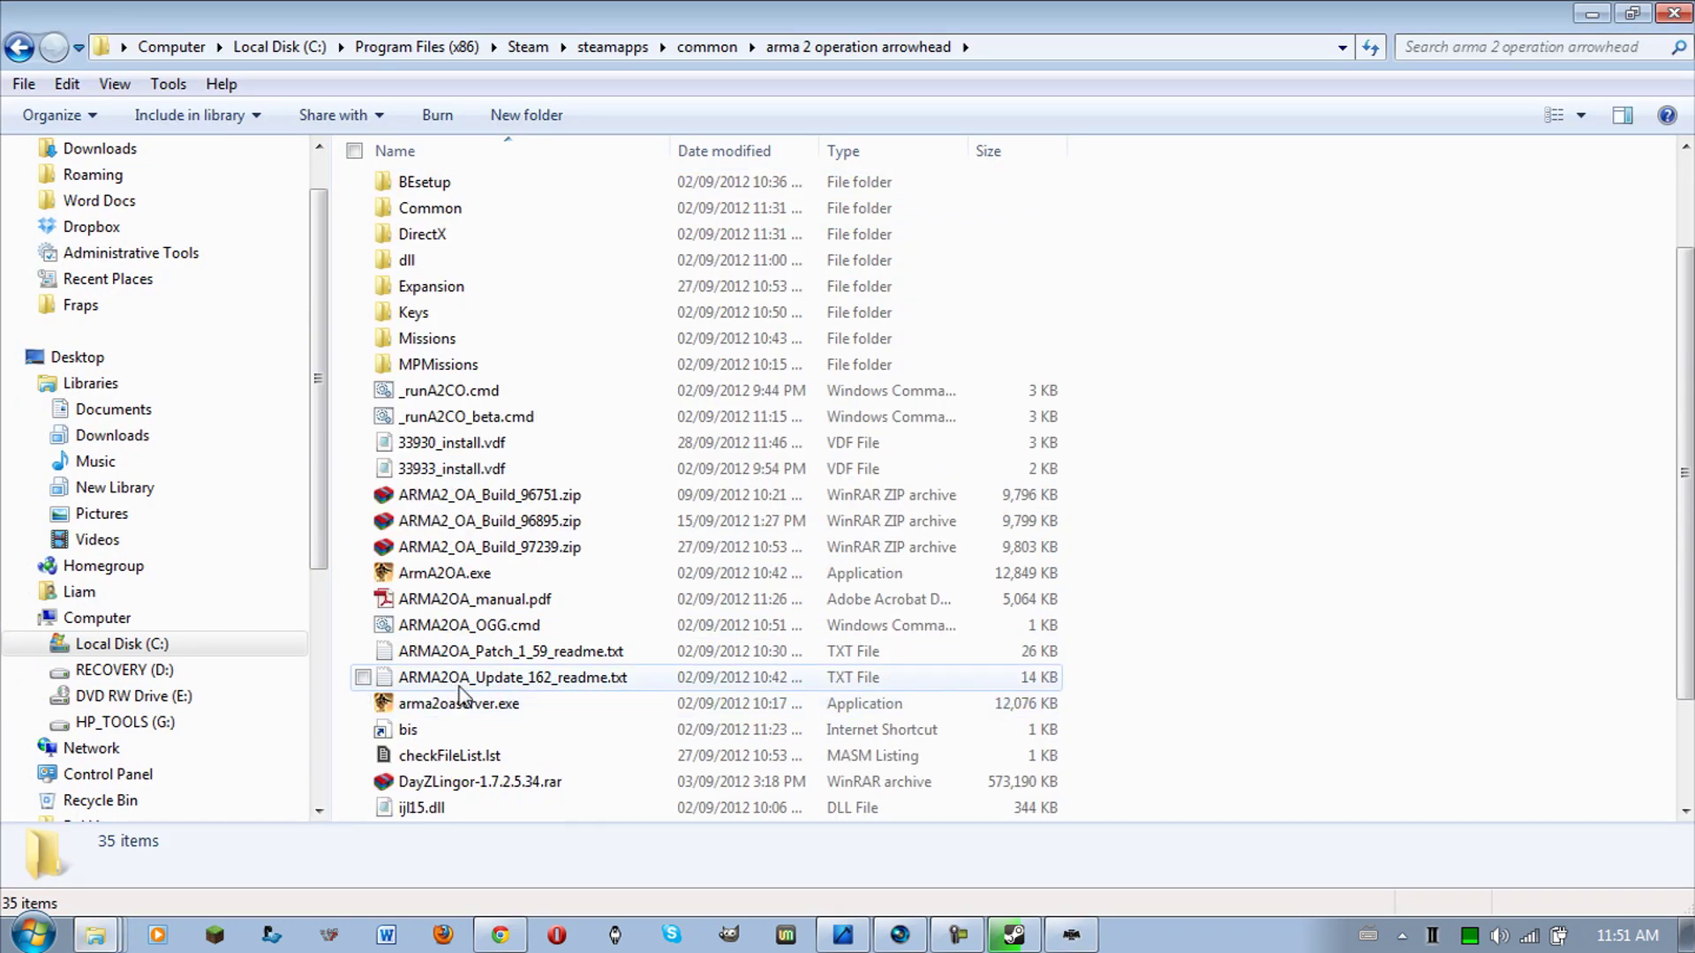
click(476, 574)
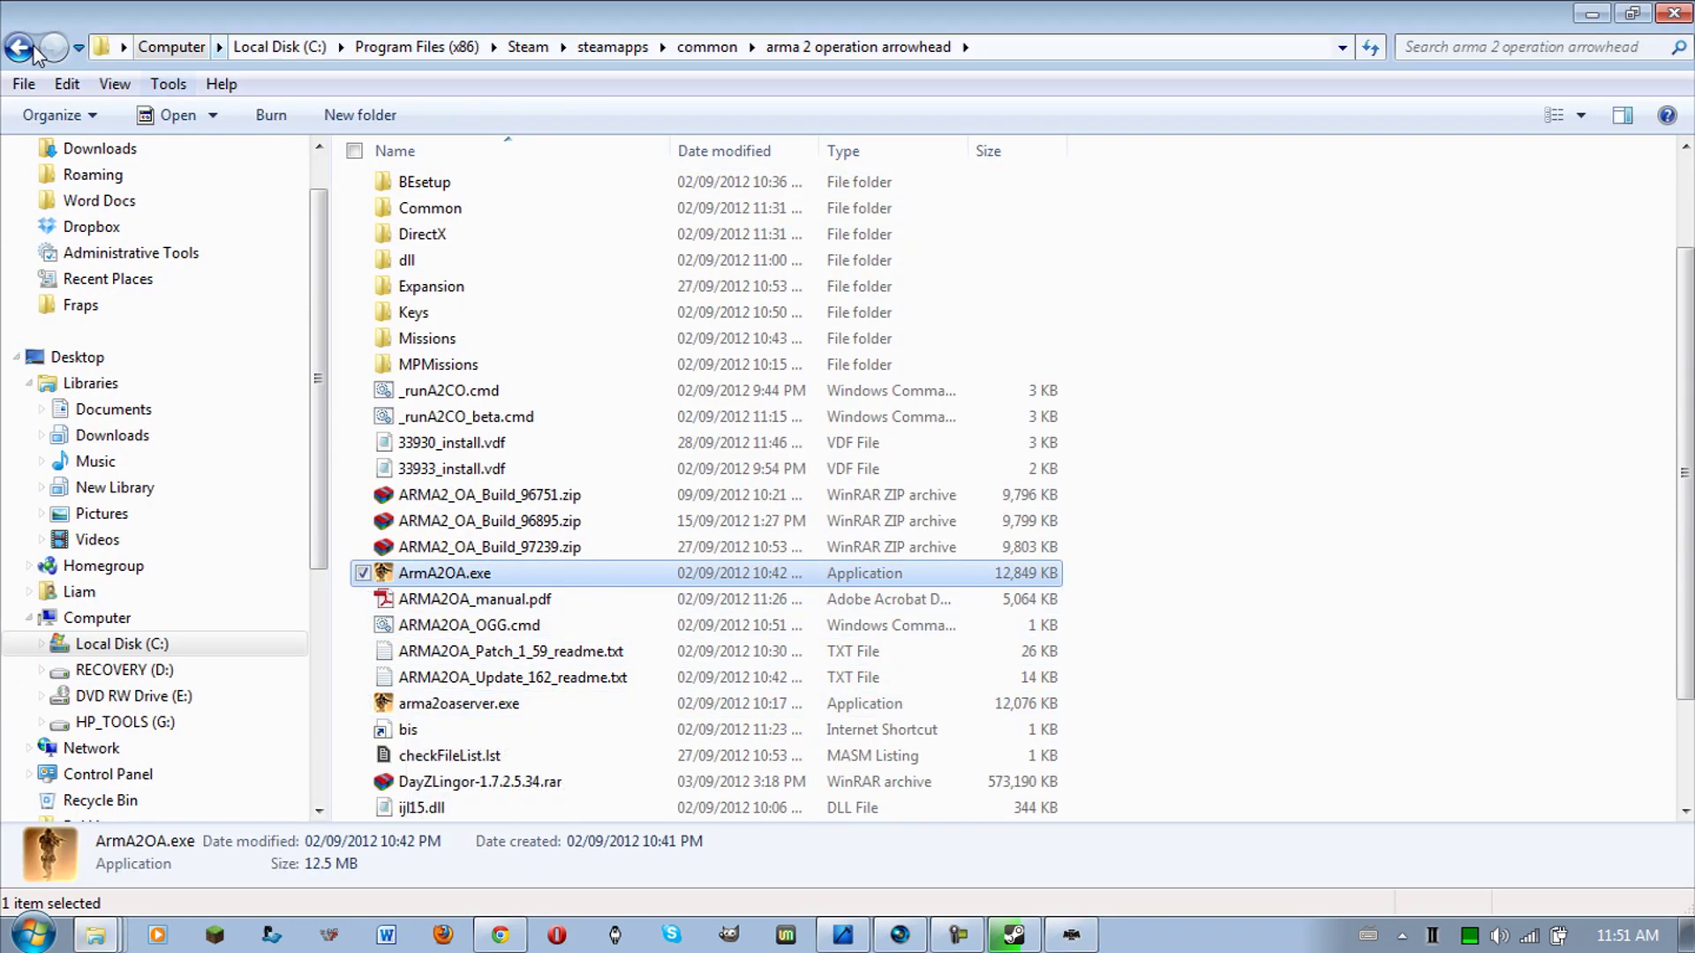
key(BackSpace)
double_click(422, 239)
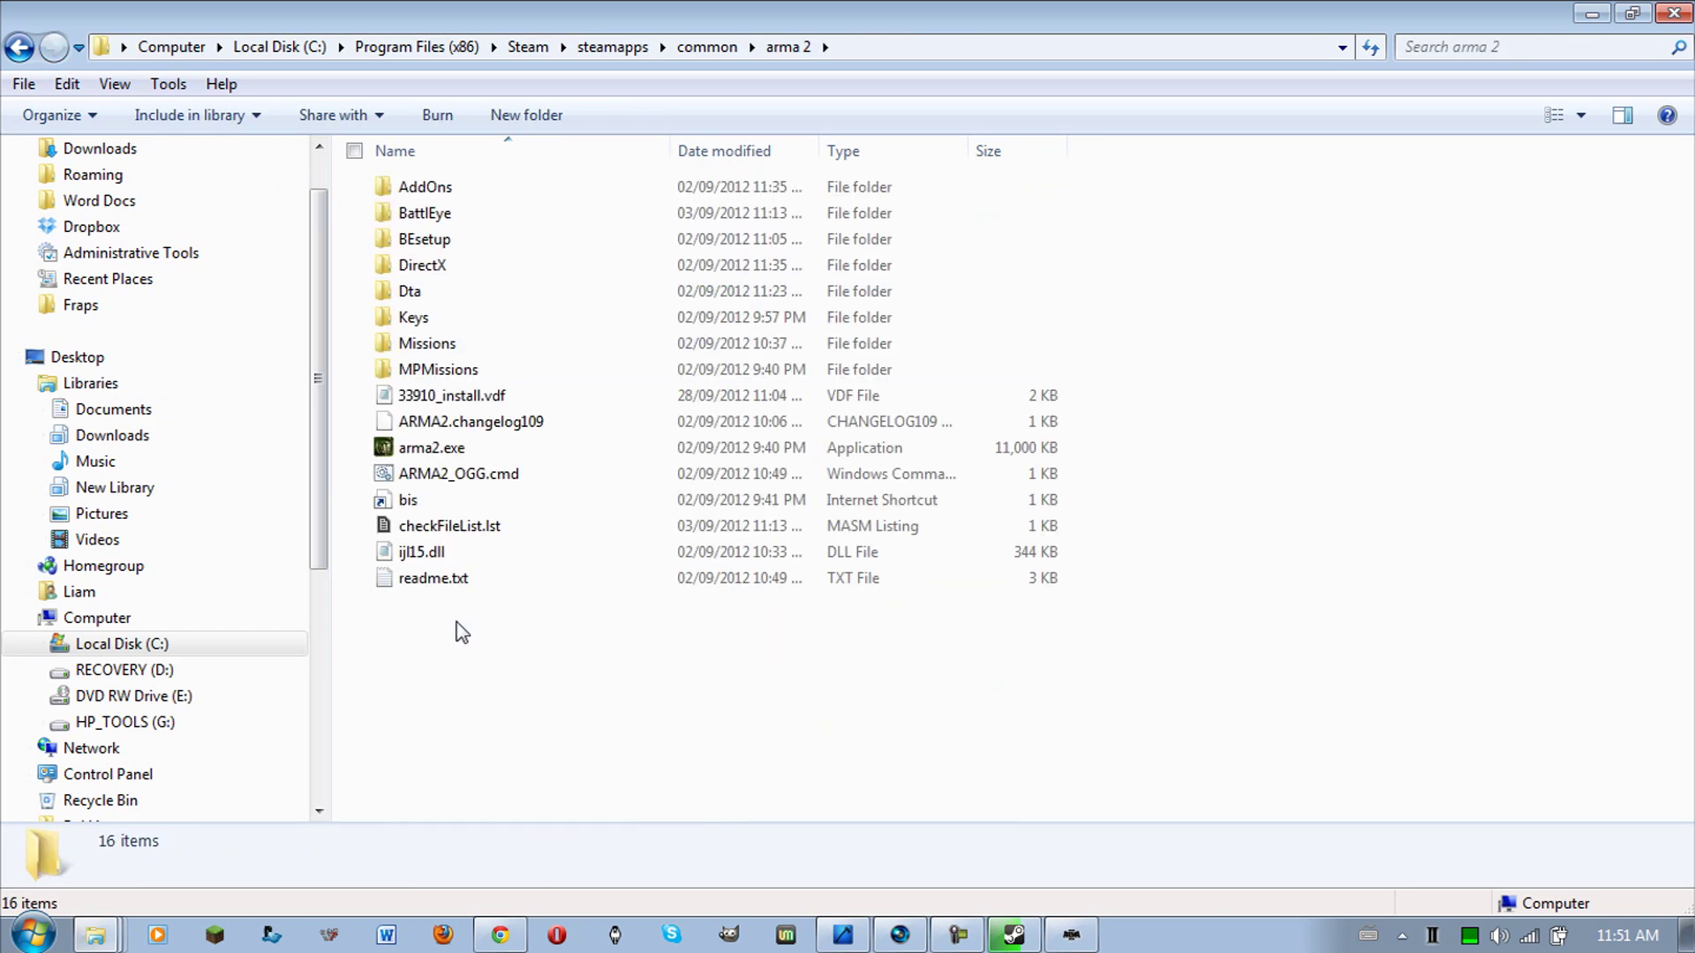
click(433, 448)
click(18, 47)
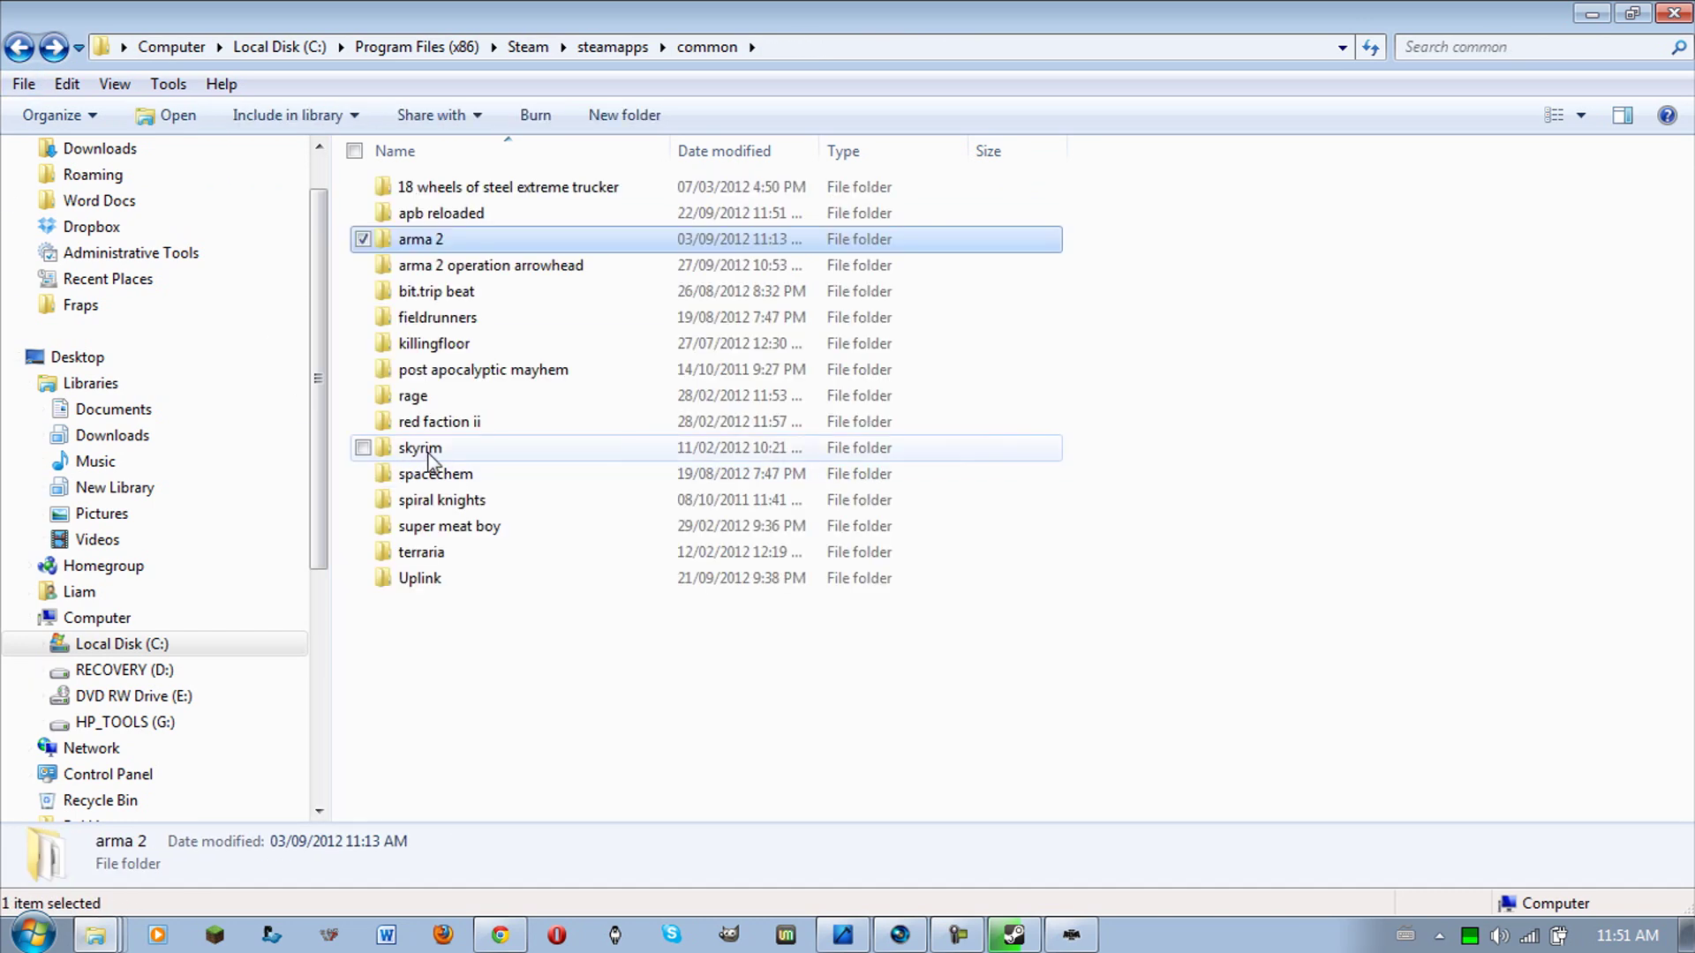
double_click(485, 273)
scroll(688, 617, down, 3)
click(461, 706)
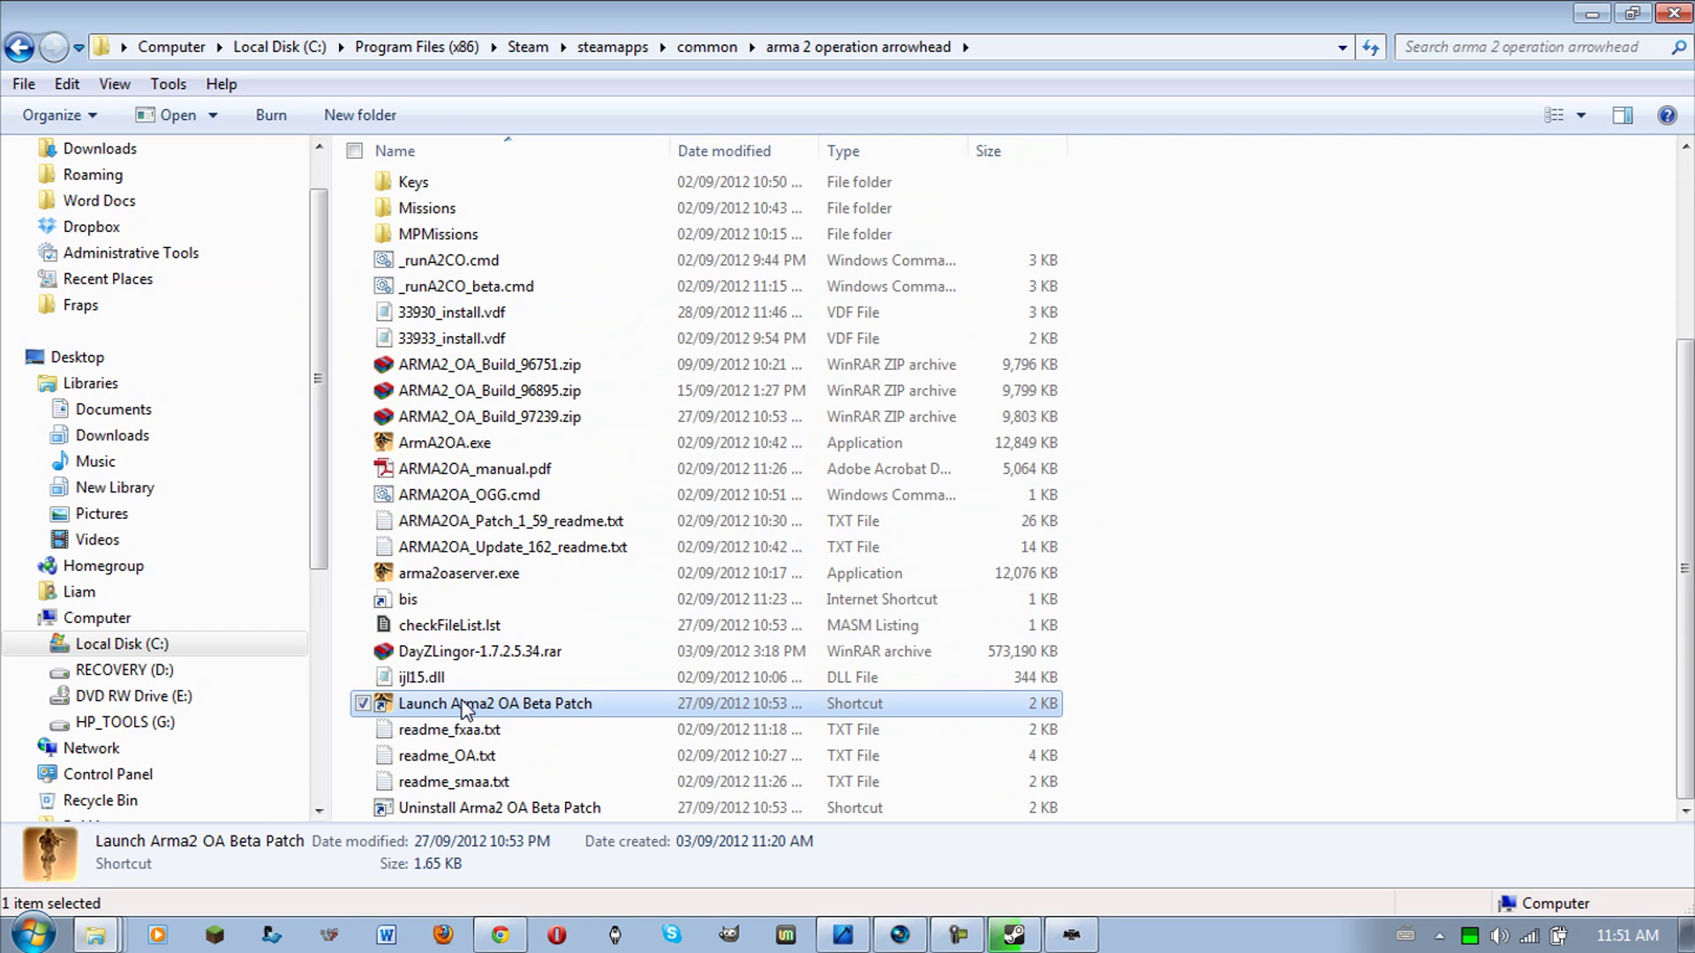
Step: Review the OA Beta path in the launcher, then close the arma 2 operation arrowhead folder window
mouse_move(880, 946)
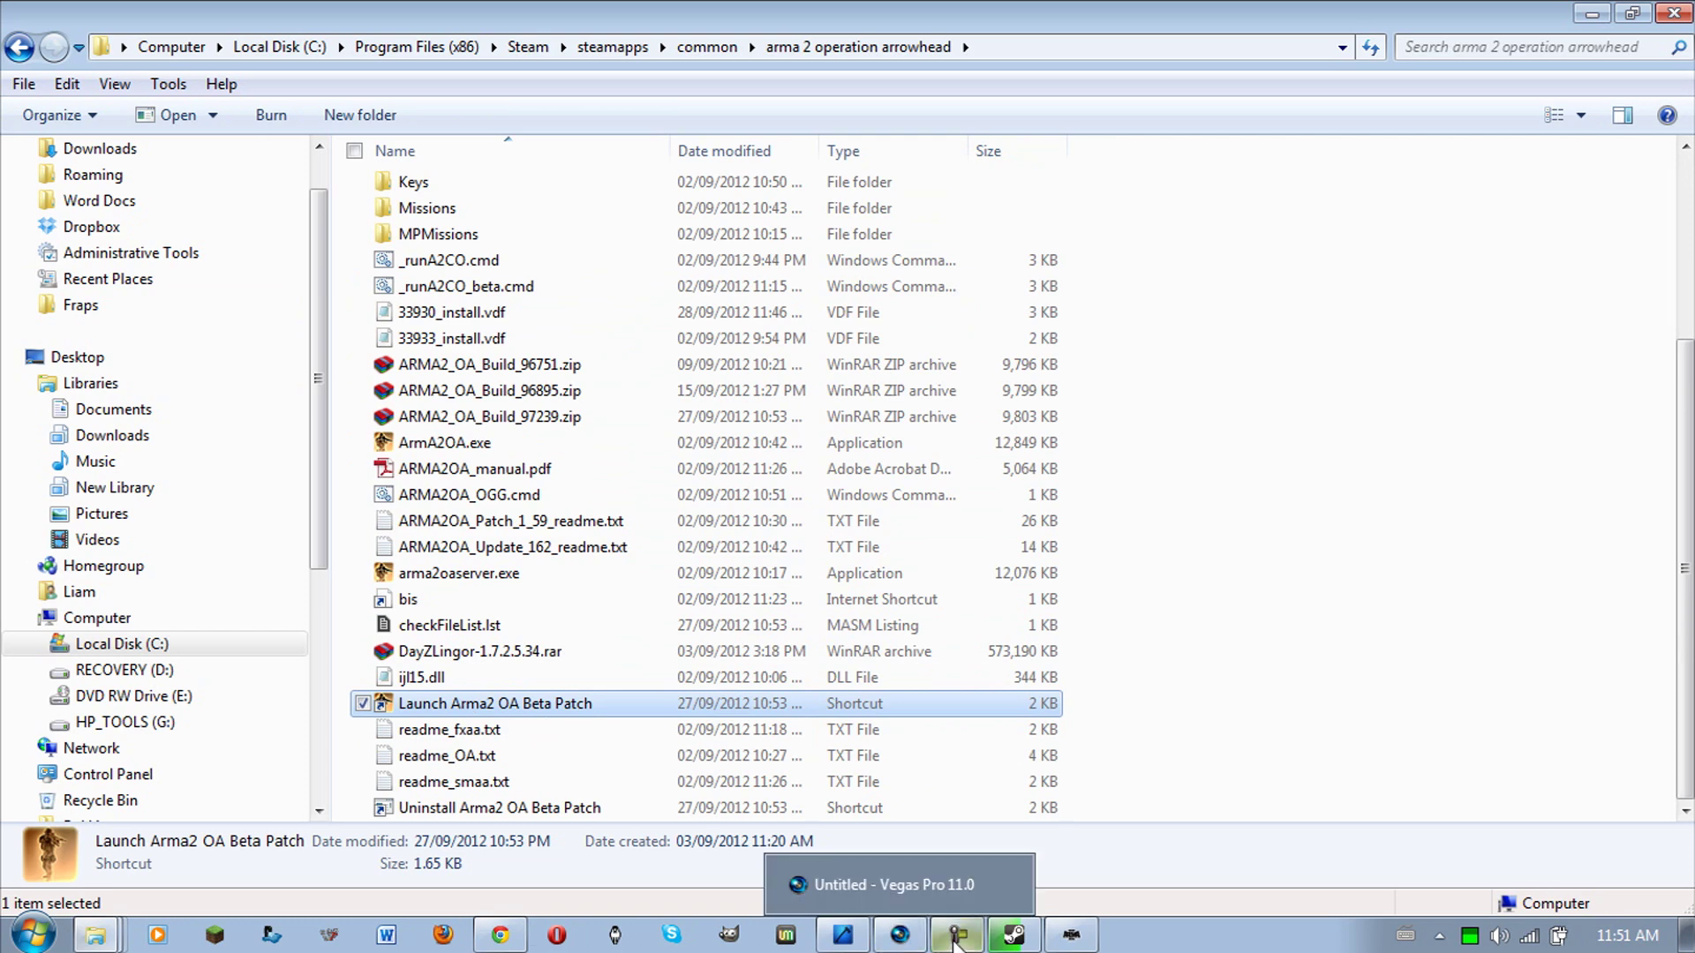
click(1072, 936)
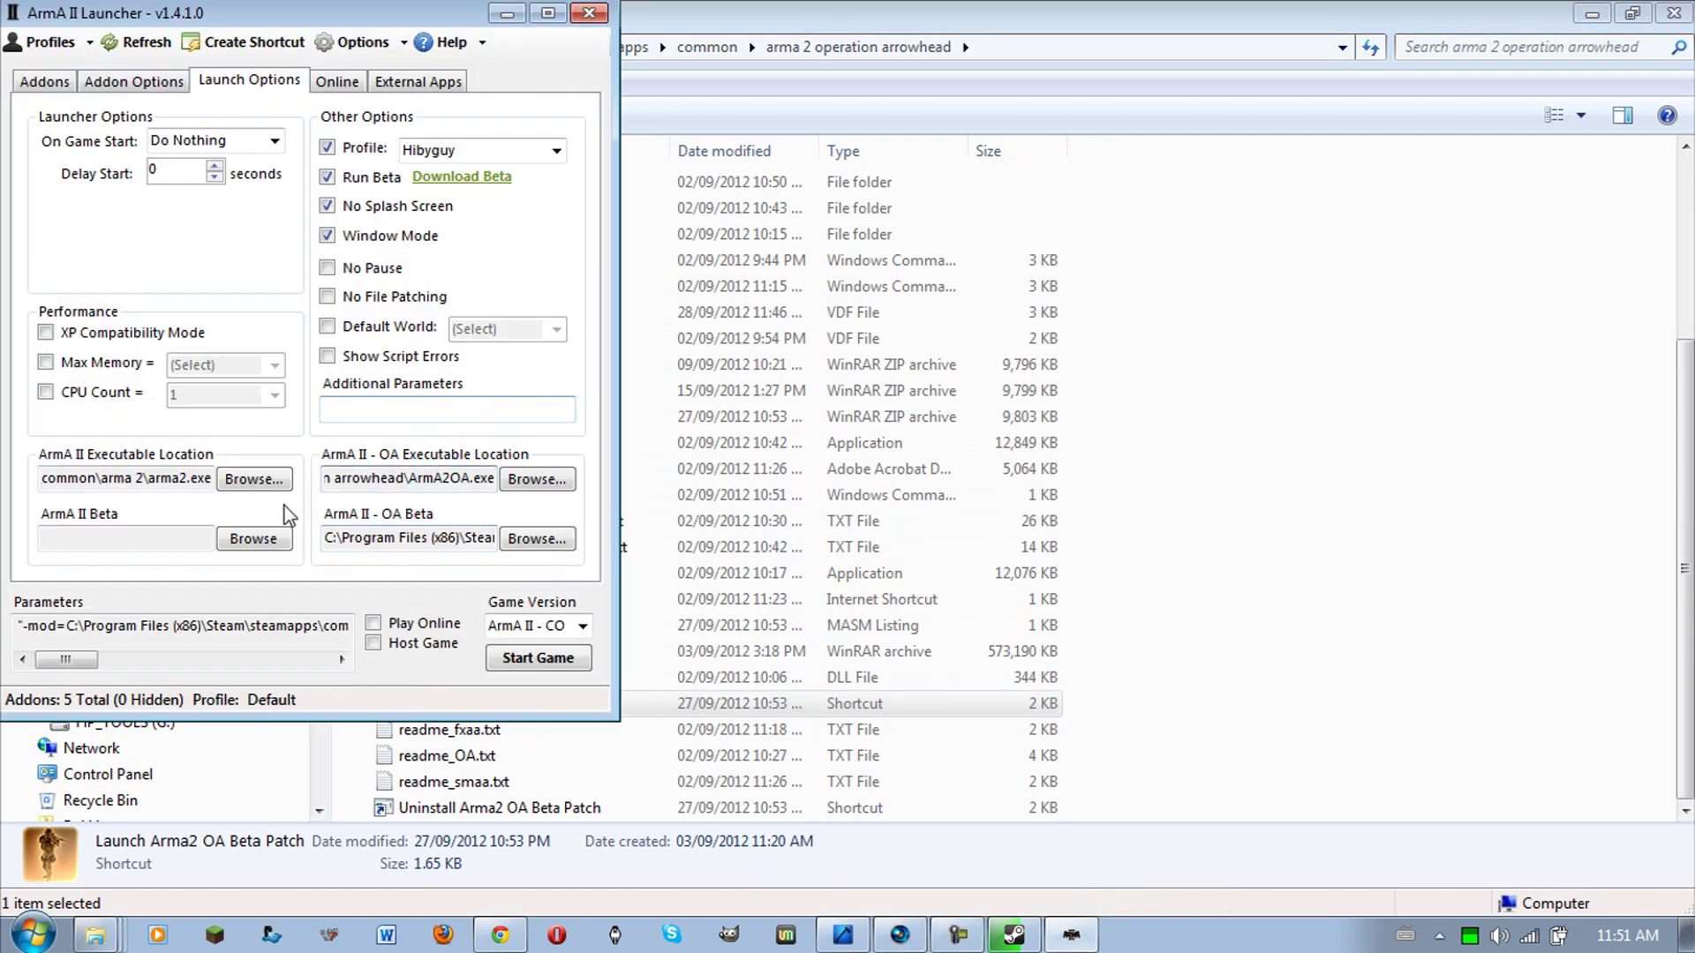
mouse_move(431, 538)
mouse_down()
mouse_move(540, 544)
mouse_move(381, 558)
mouse_move(398, 558)
mouse_up()
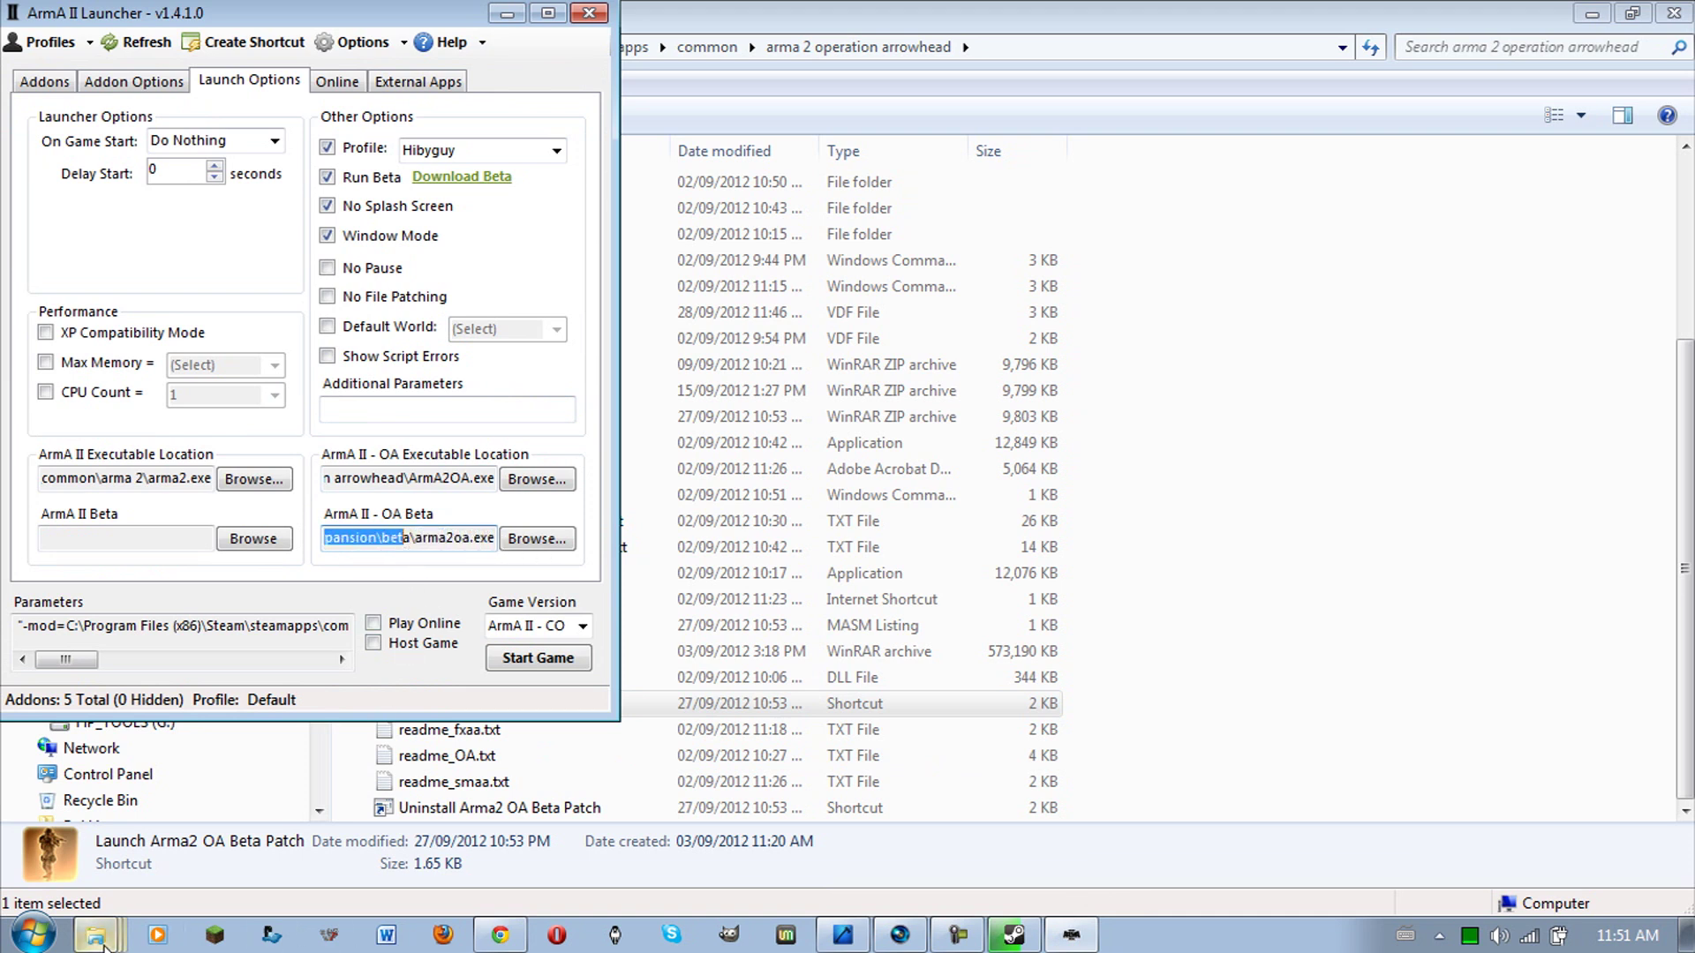
click(146, 887)
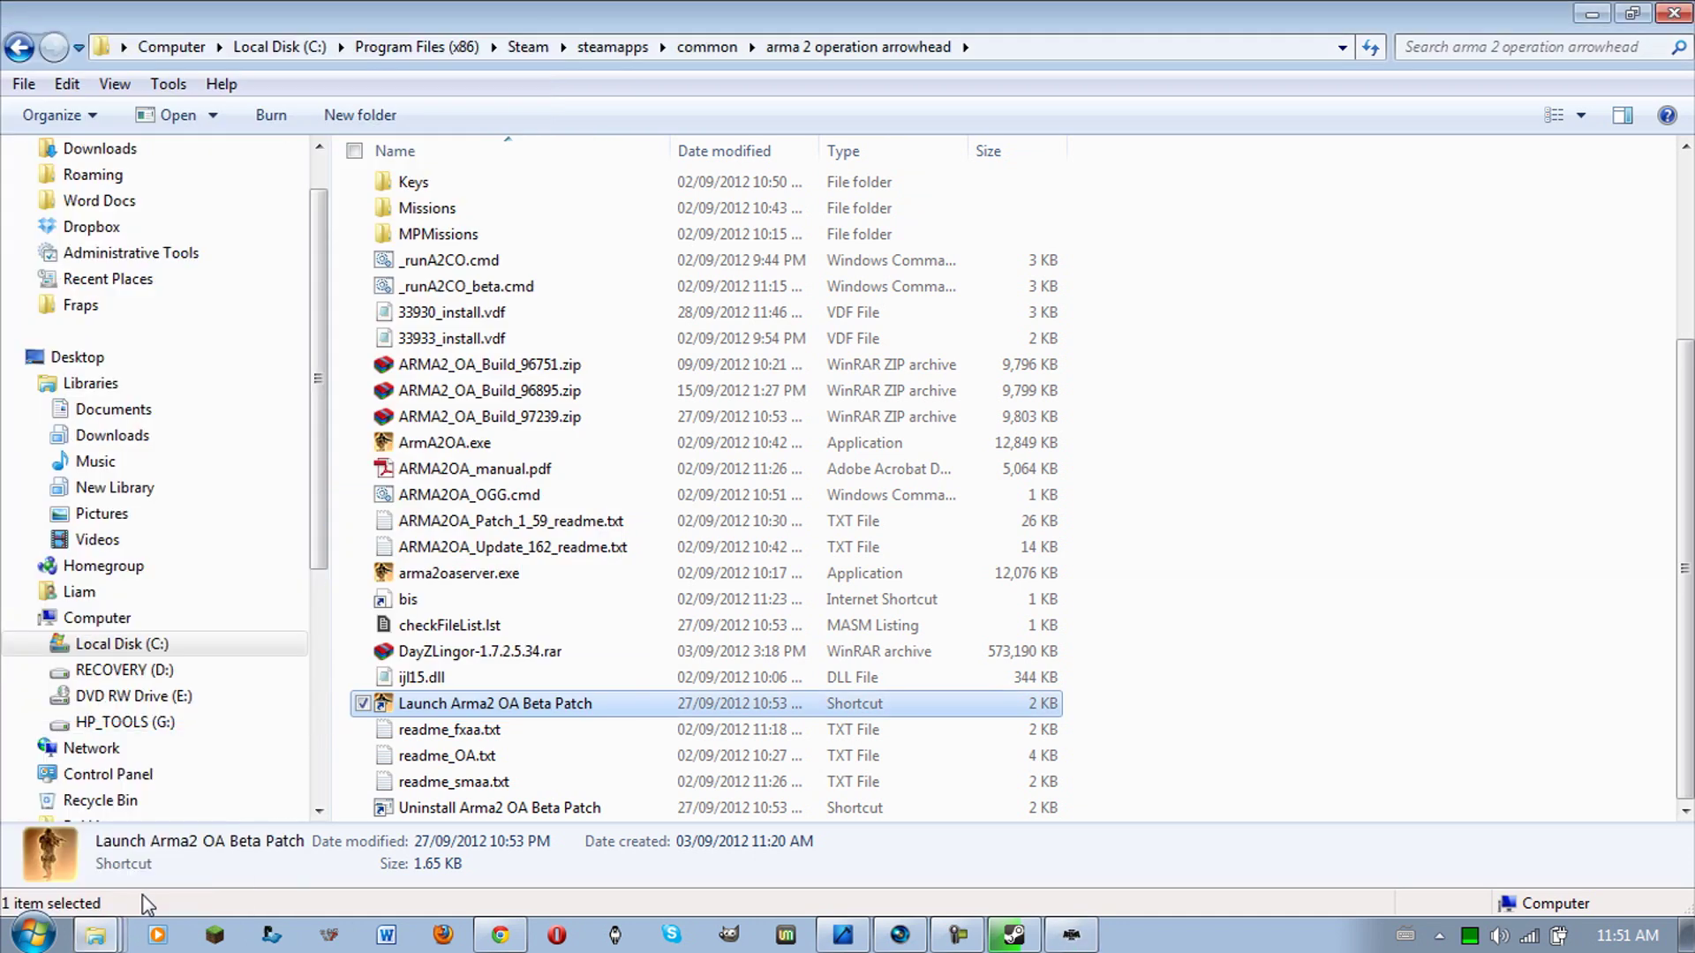
click(1430, 424)
scroll(1460, 457, up, 4)
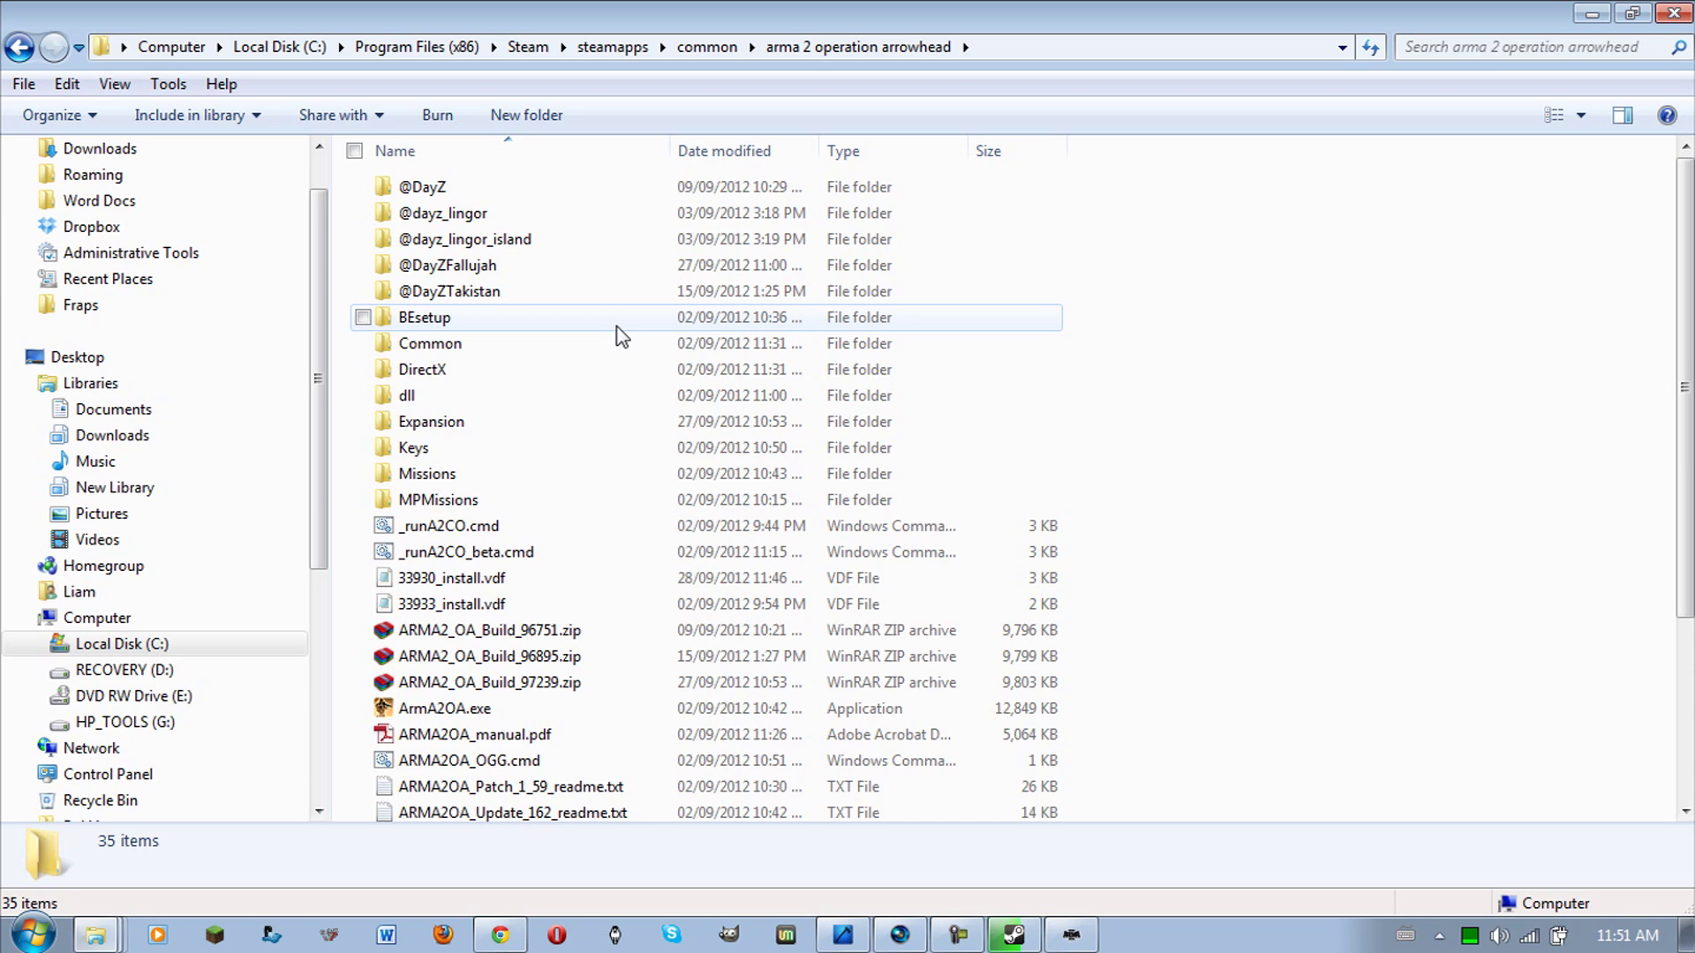
scroll(627, 387, down, 3)
scroll(634, 399, up, 3)
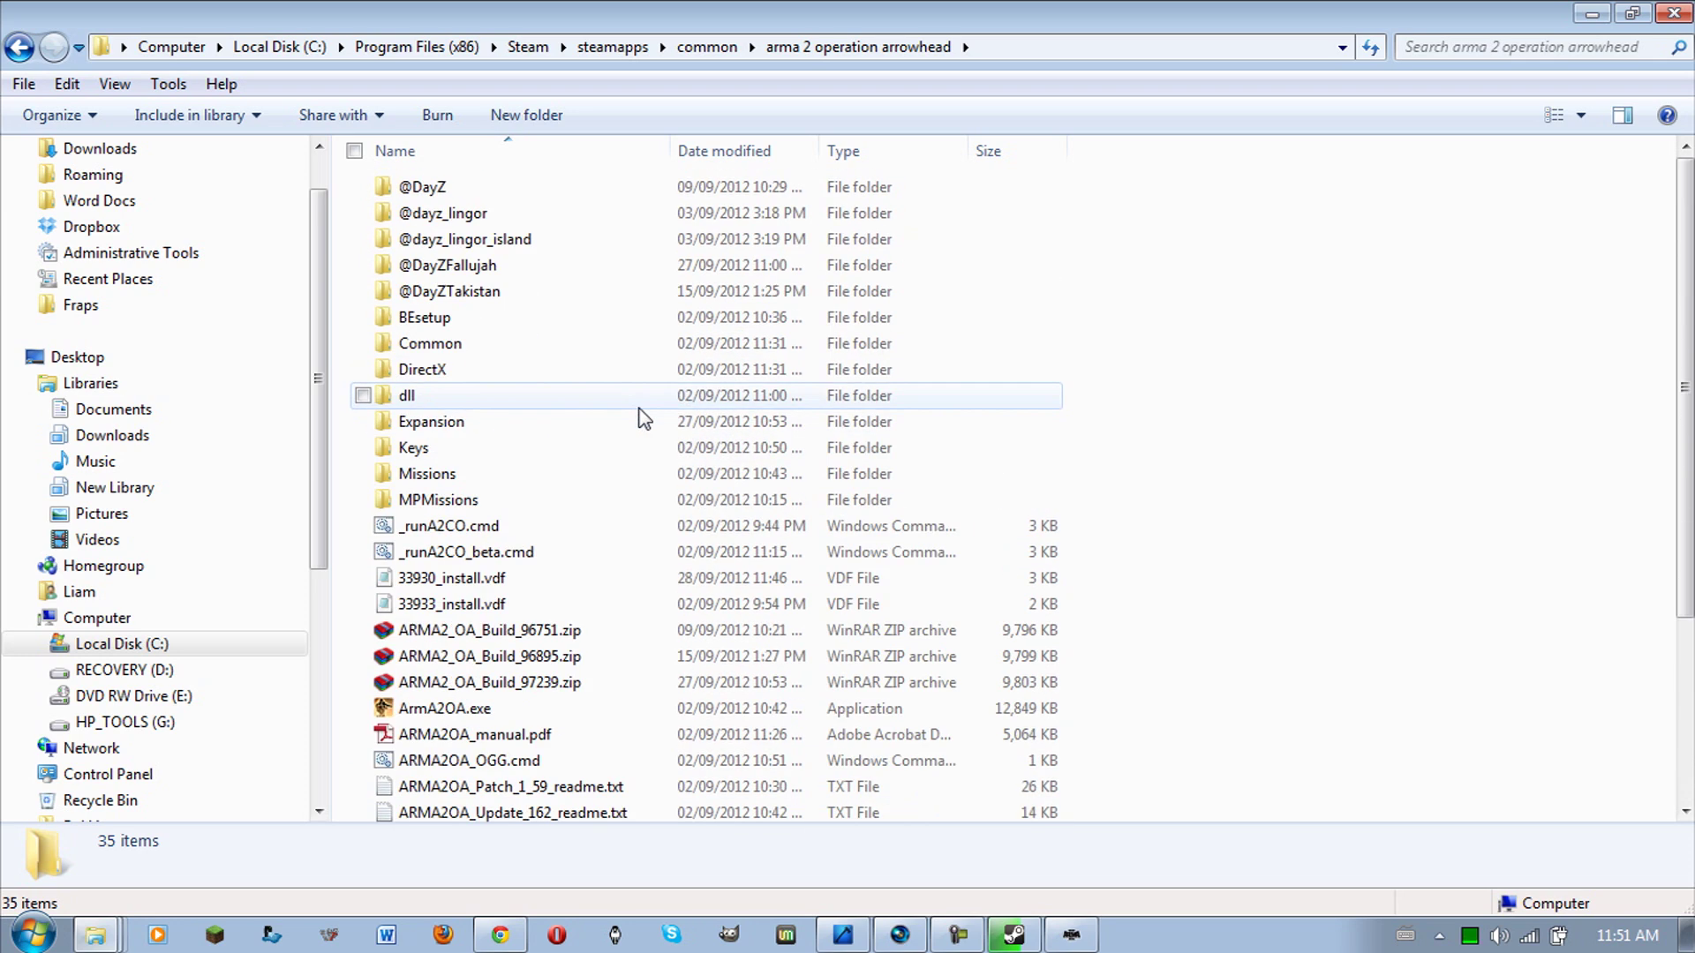
click(1678, 10)
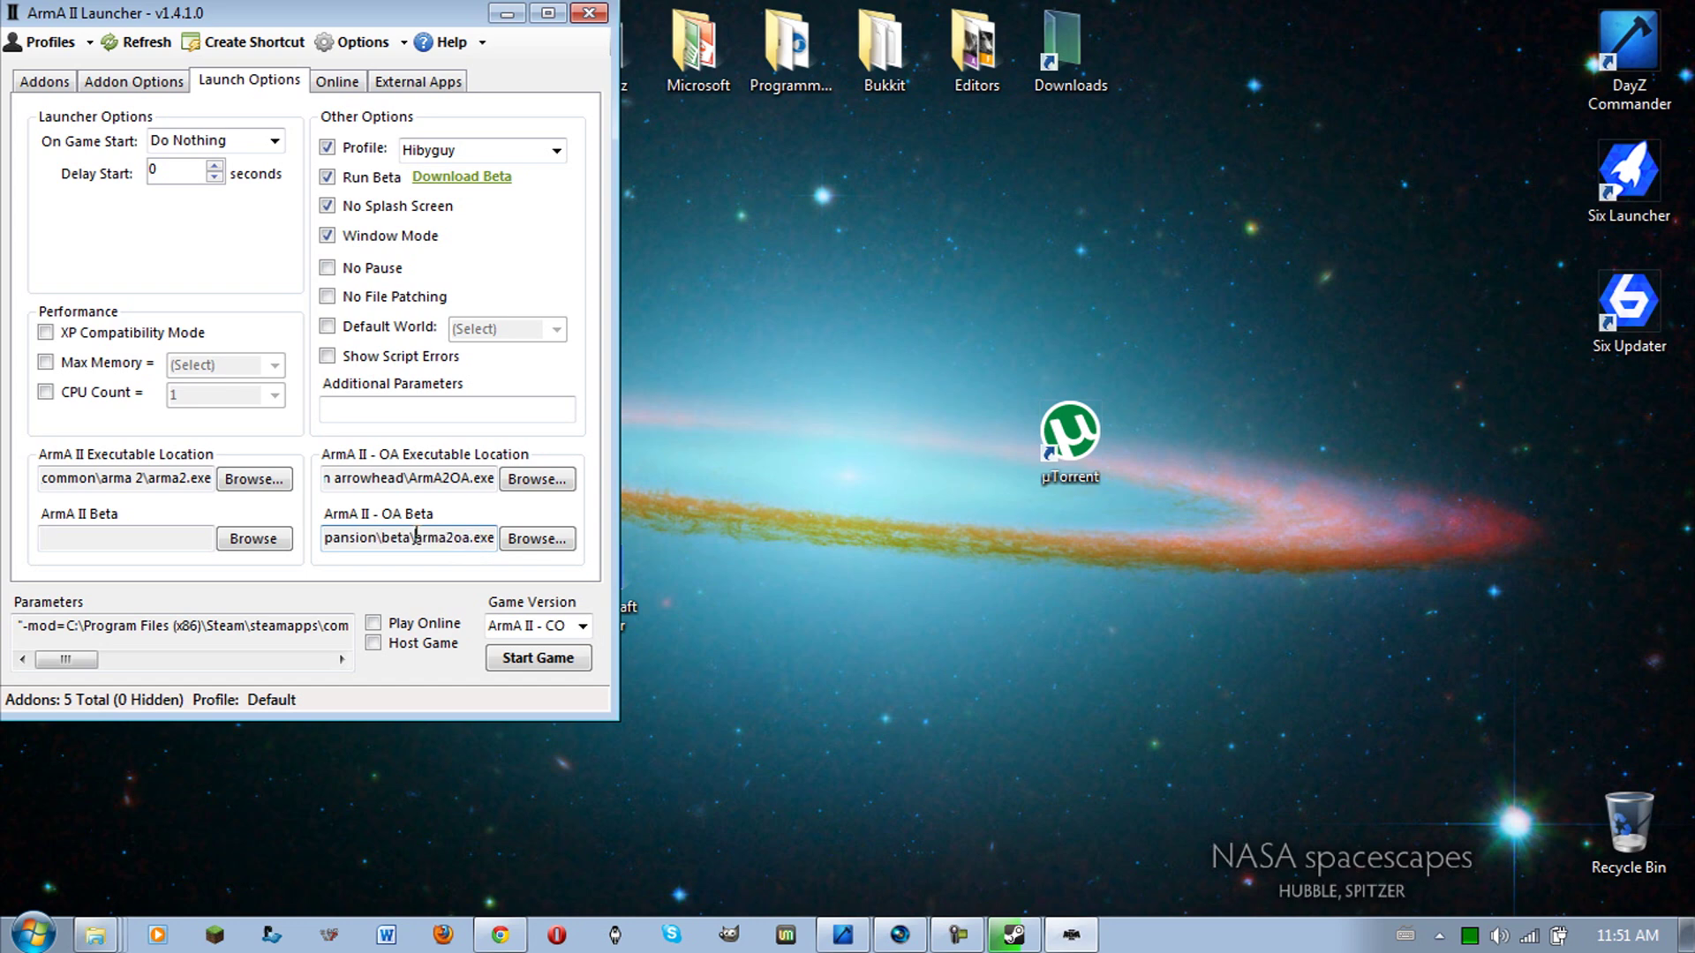
Step: Turn on Play Online and expand Addons / Mods on the Addons tab to show its five DayZ groups
drag(494, 538, 412, 540)
click(428, 623)
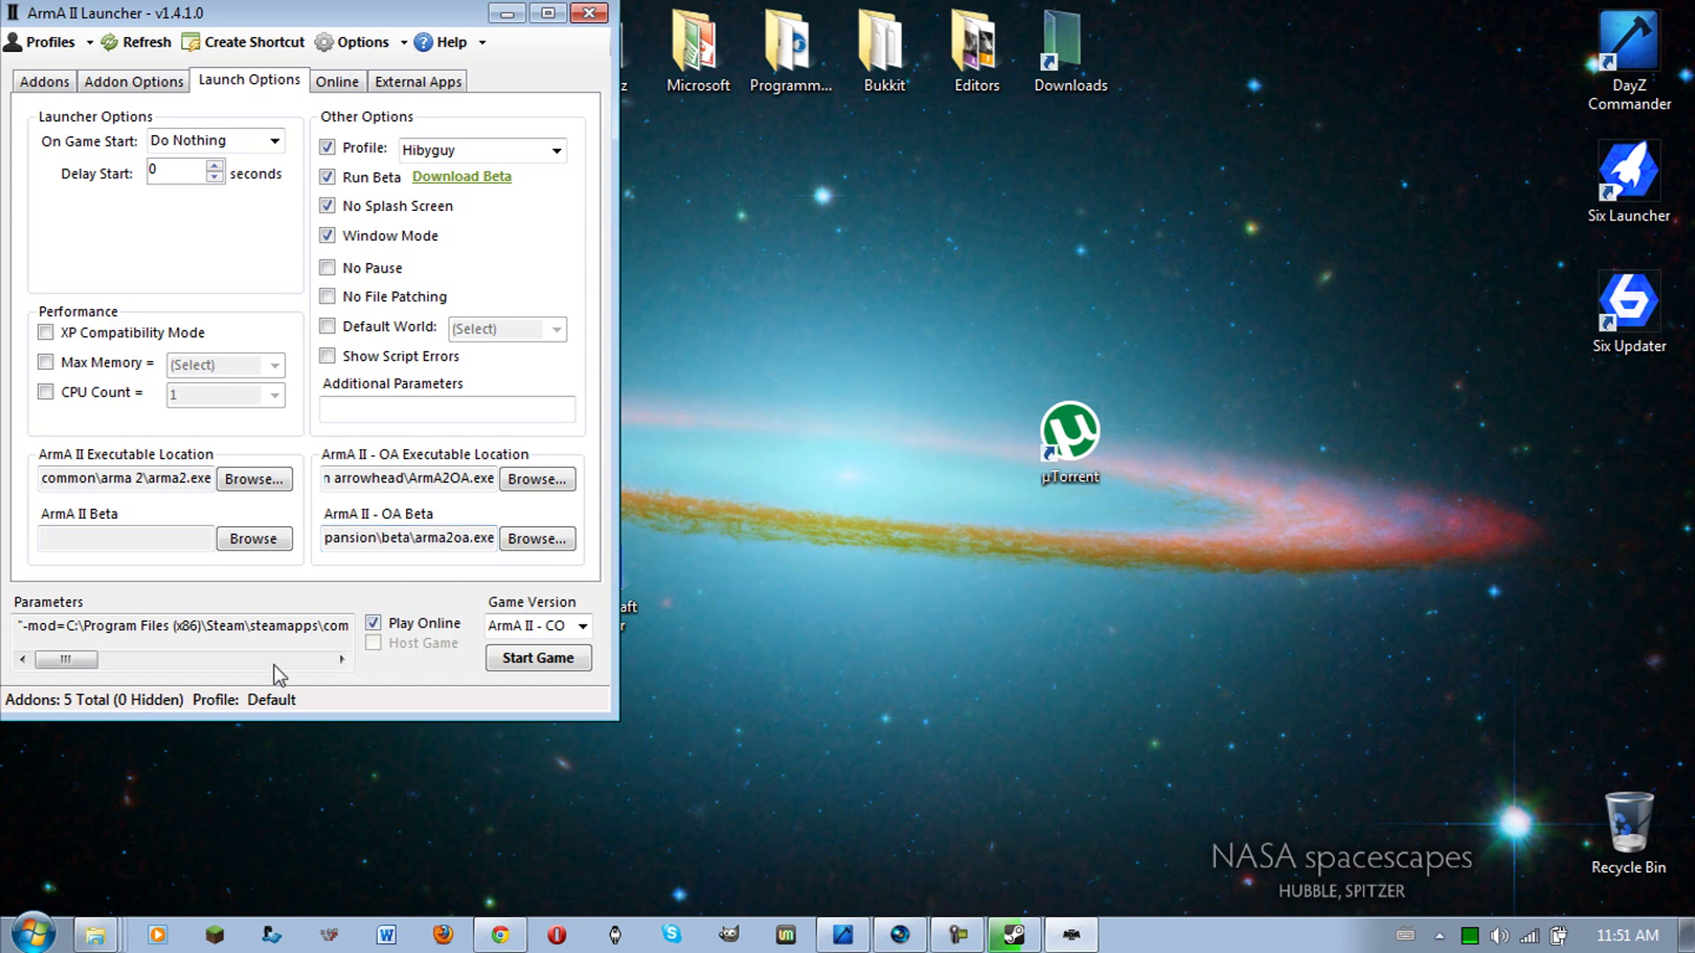
drag(87, 664, 280, 662)
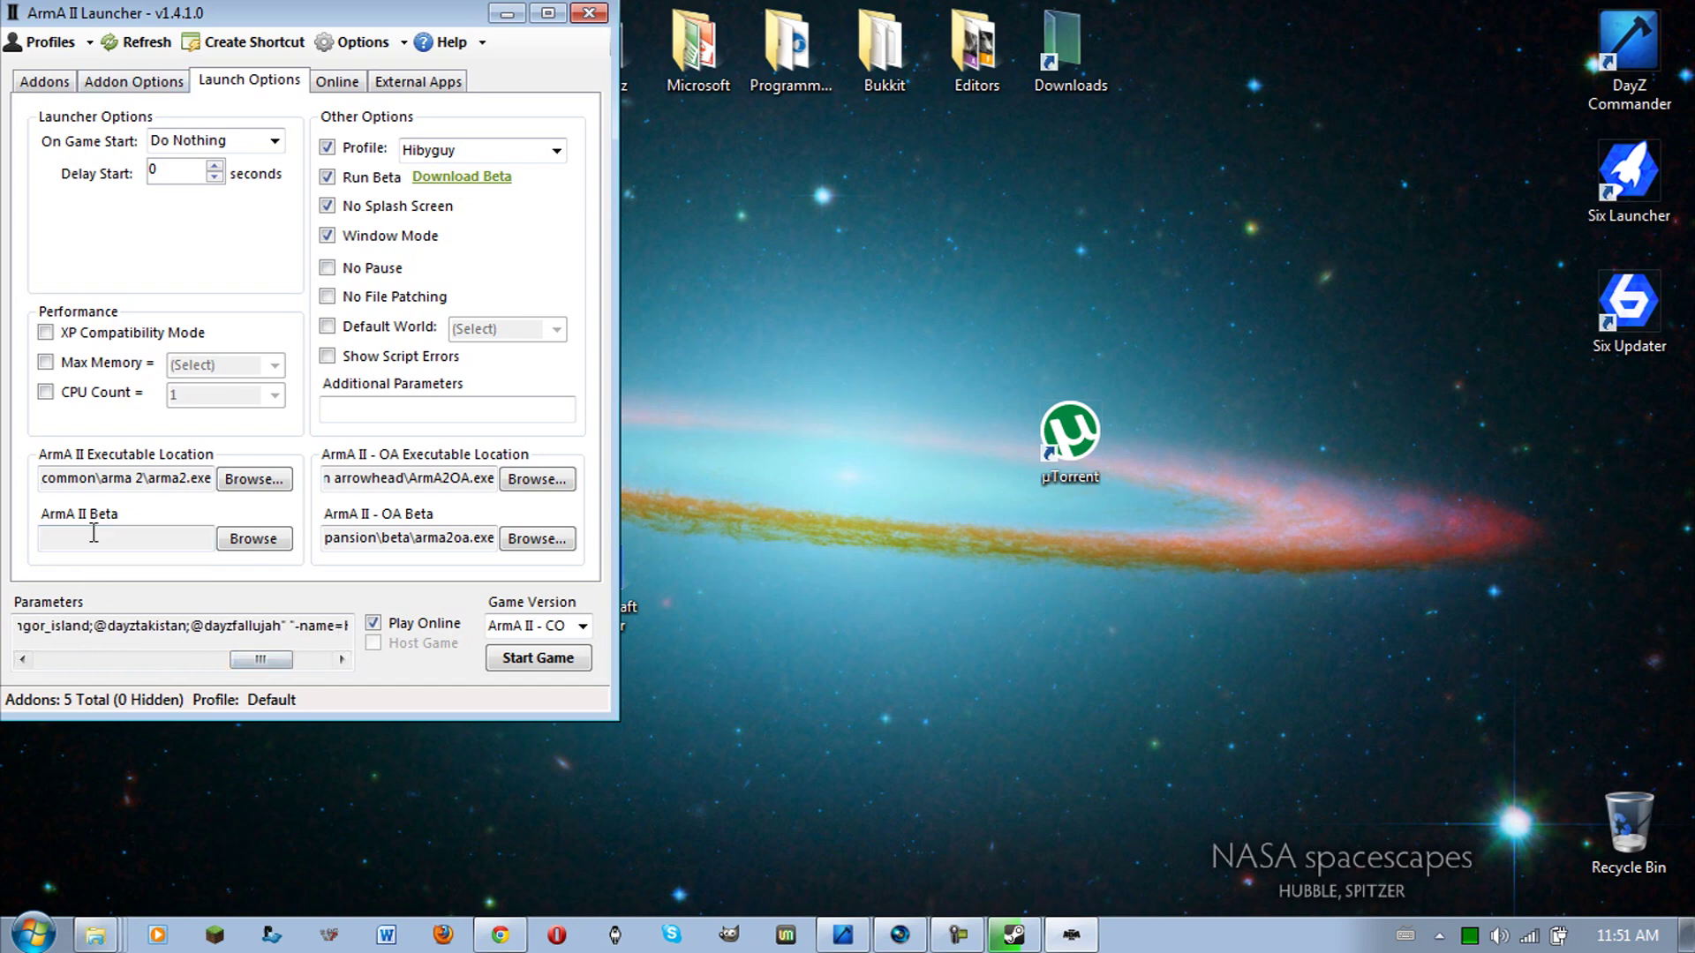
click(44, 81)
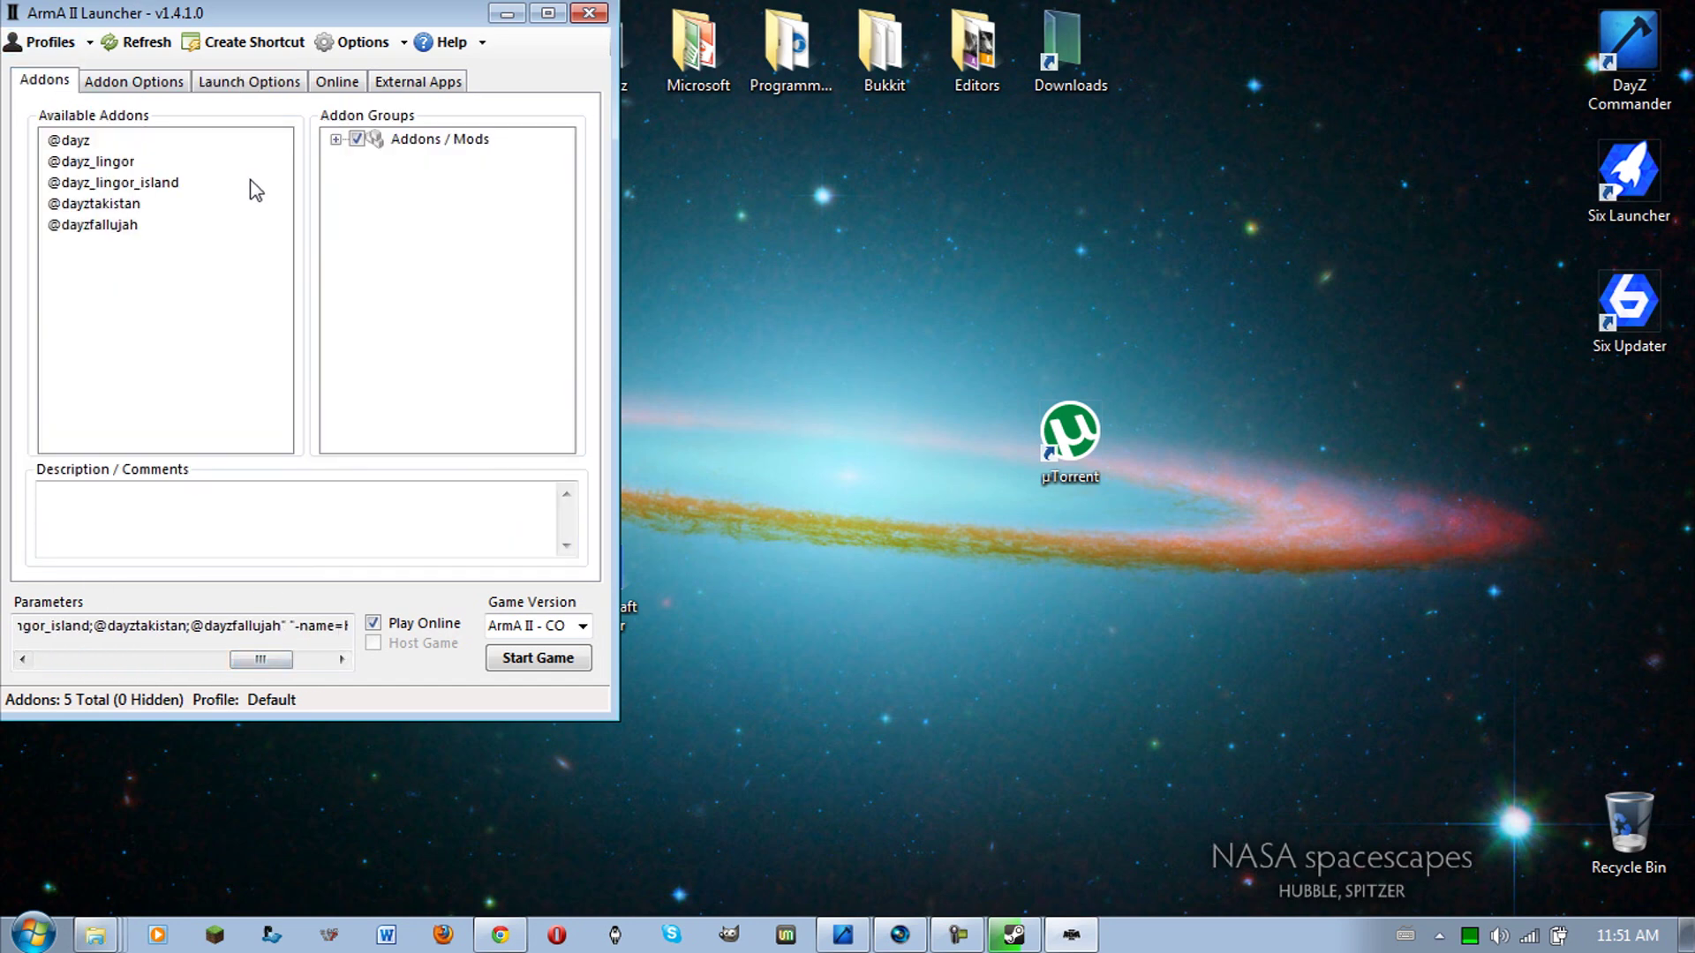
click(335, 139)
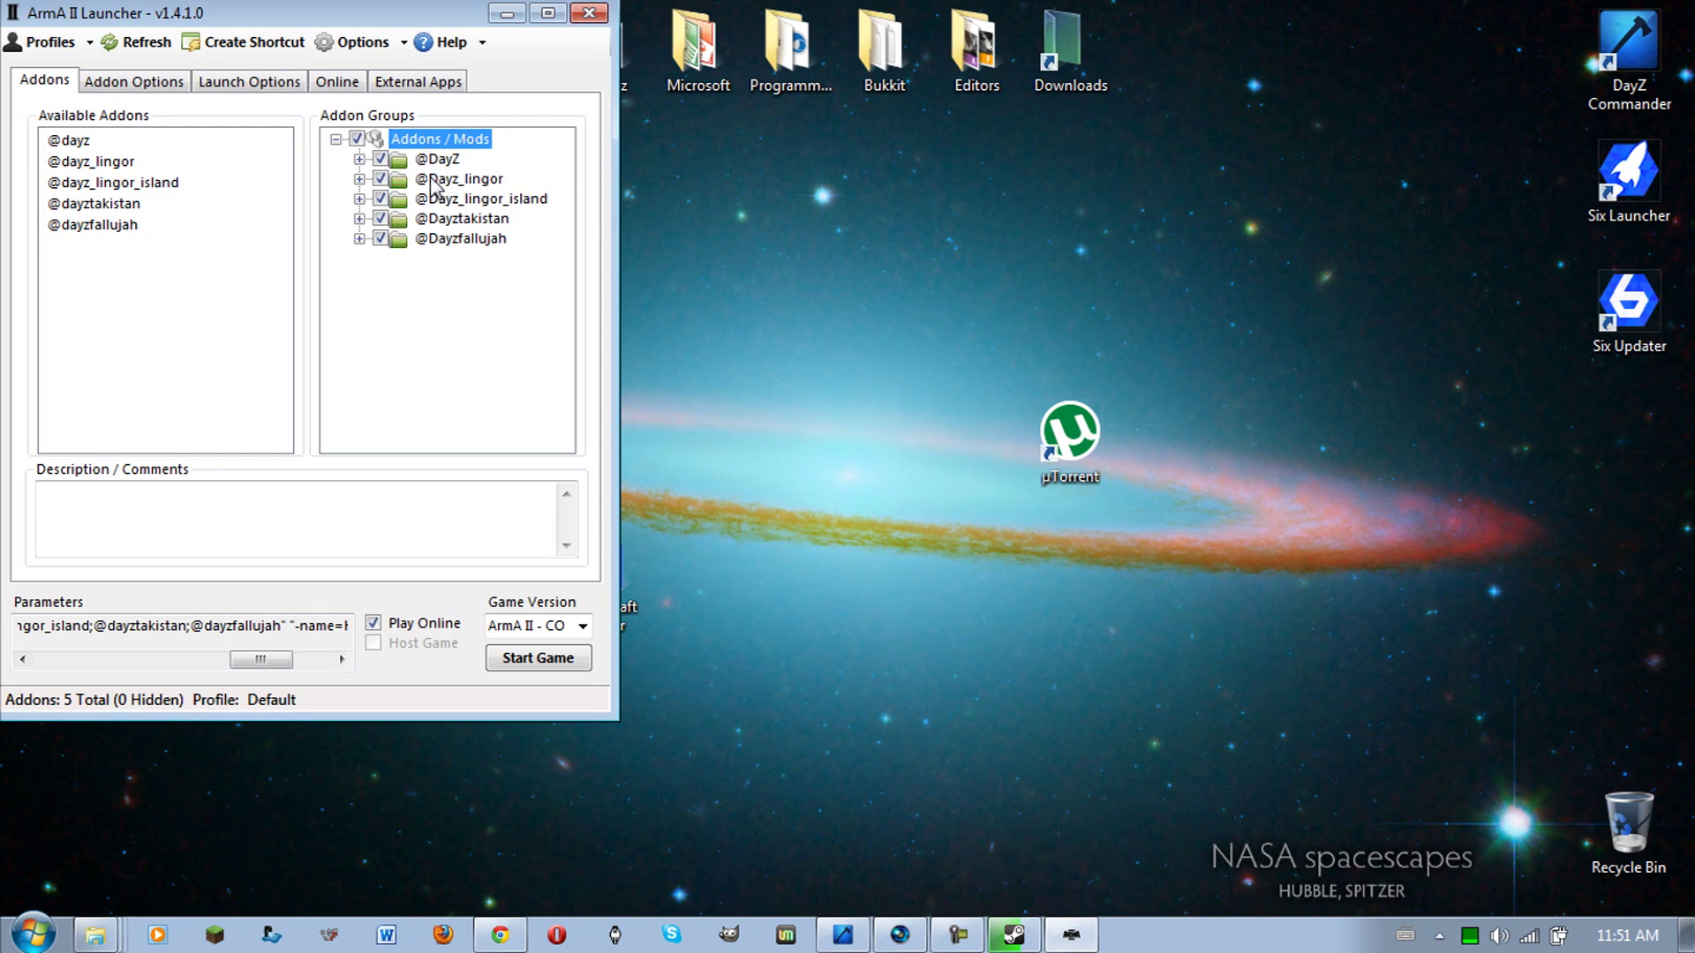
mouse_move(432, 185)
mouse_down()
mouse_move(441, 218)
mouse_move(445, 143)
mouse_up()
right_click(442, 143)
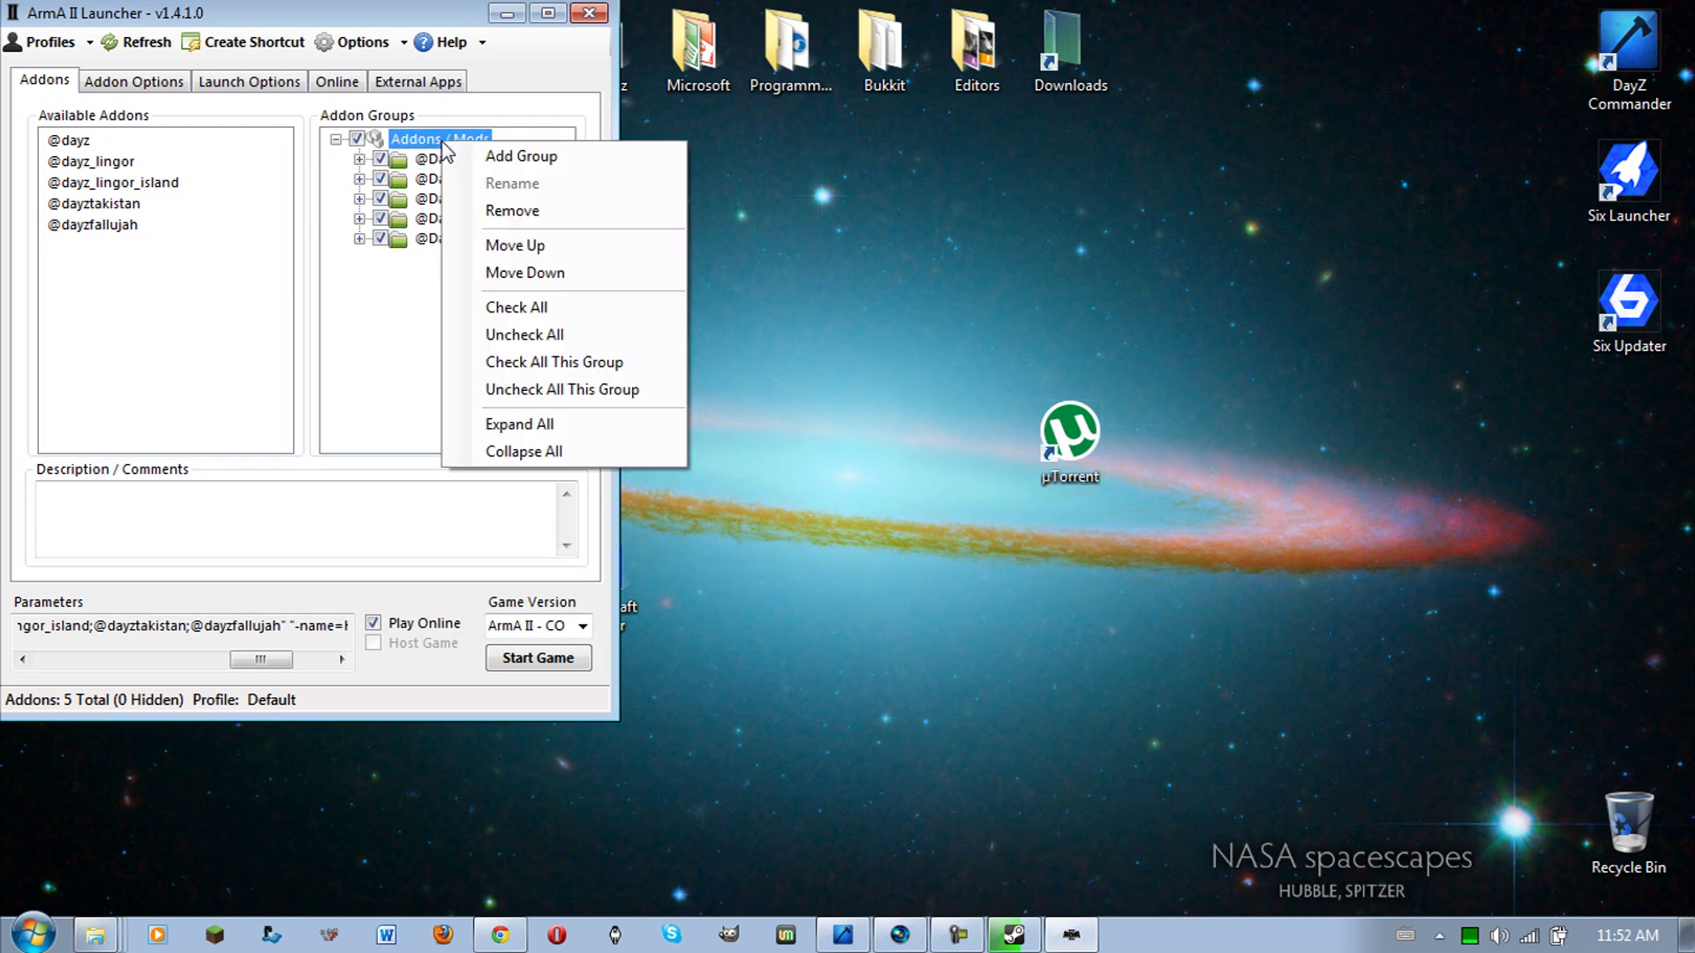
click(577, 167)
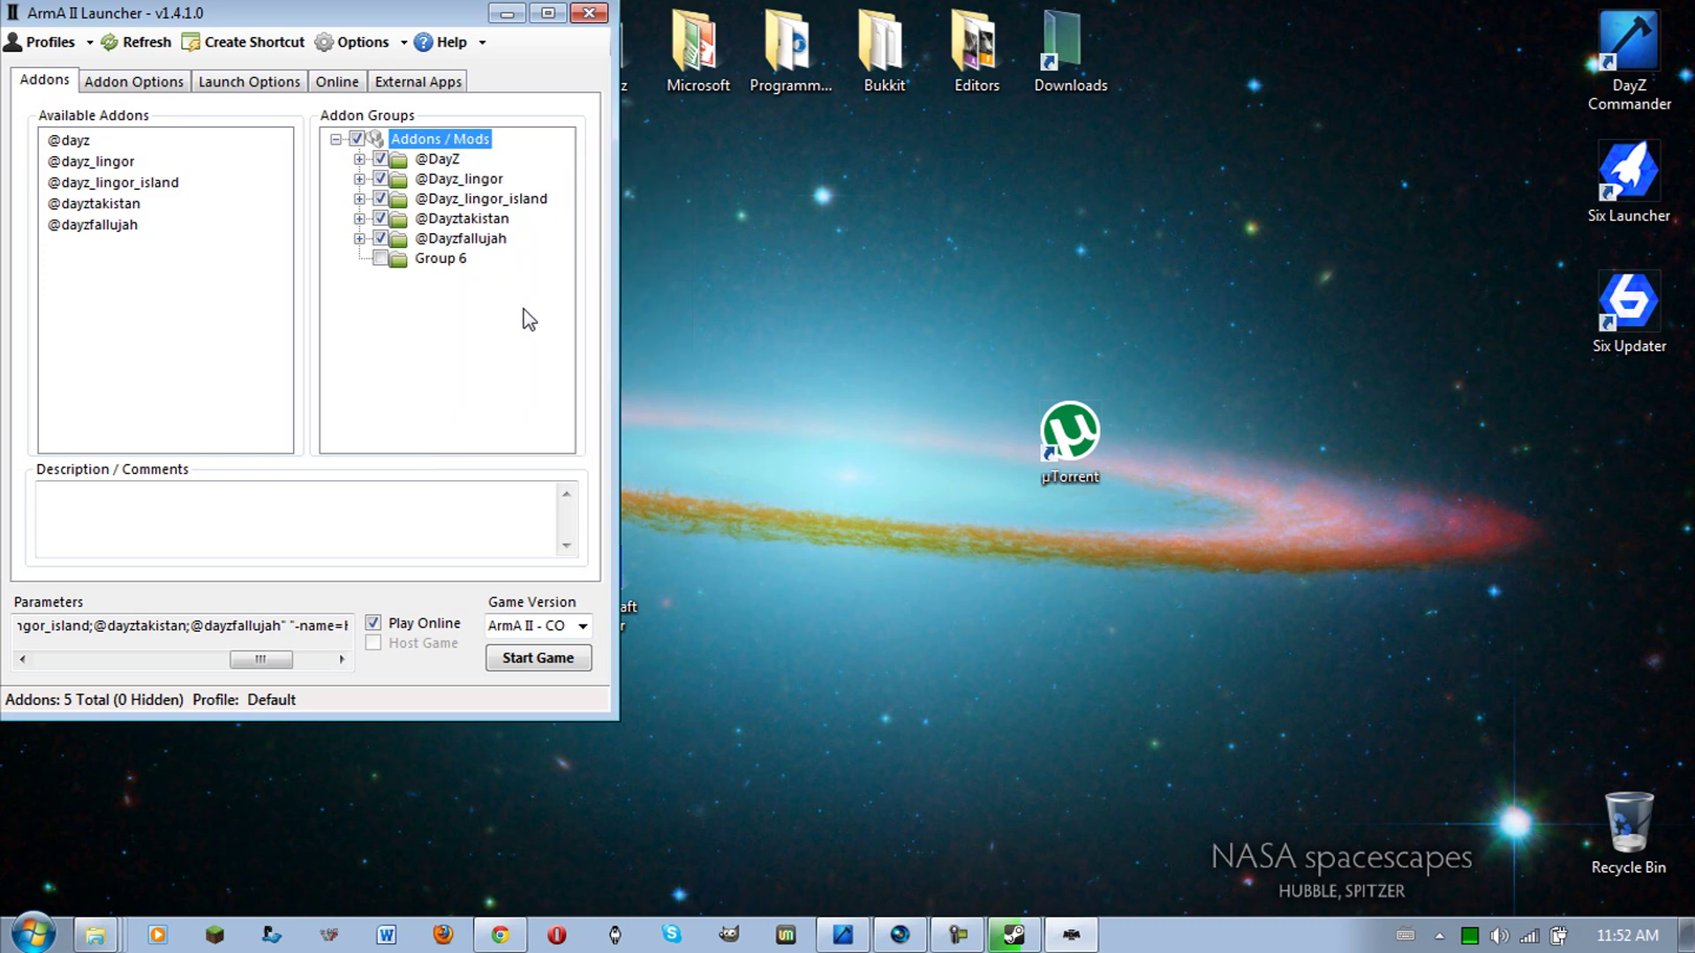
click(466, 264)
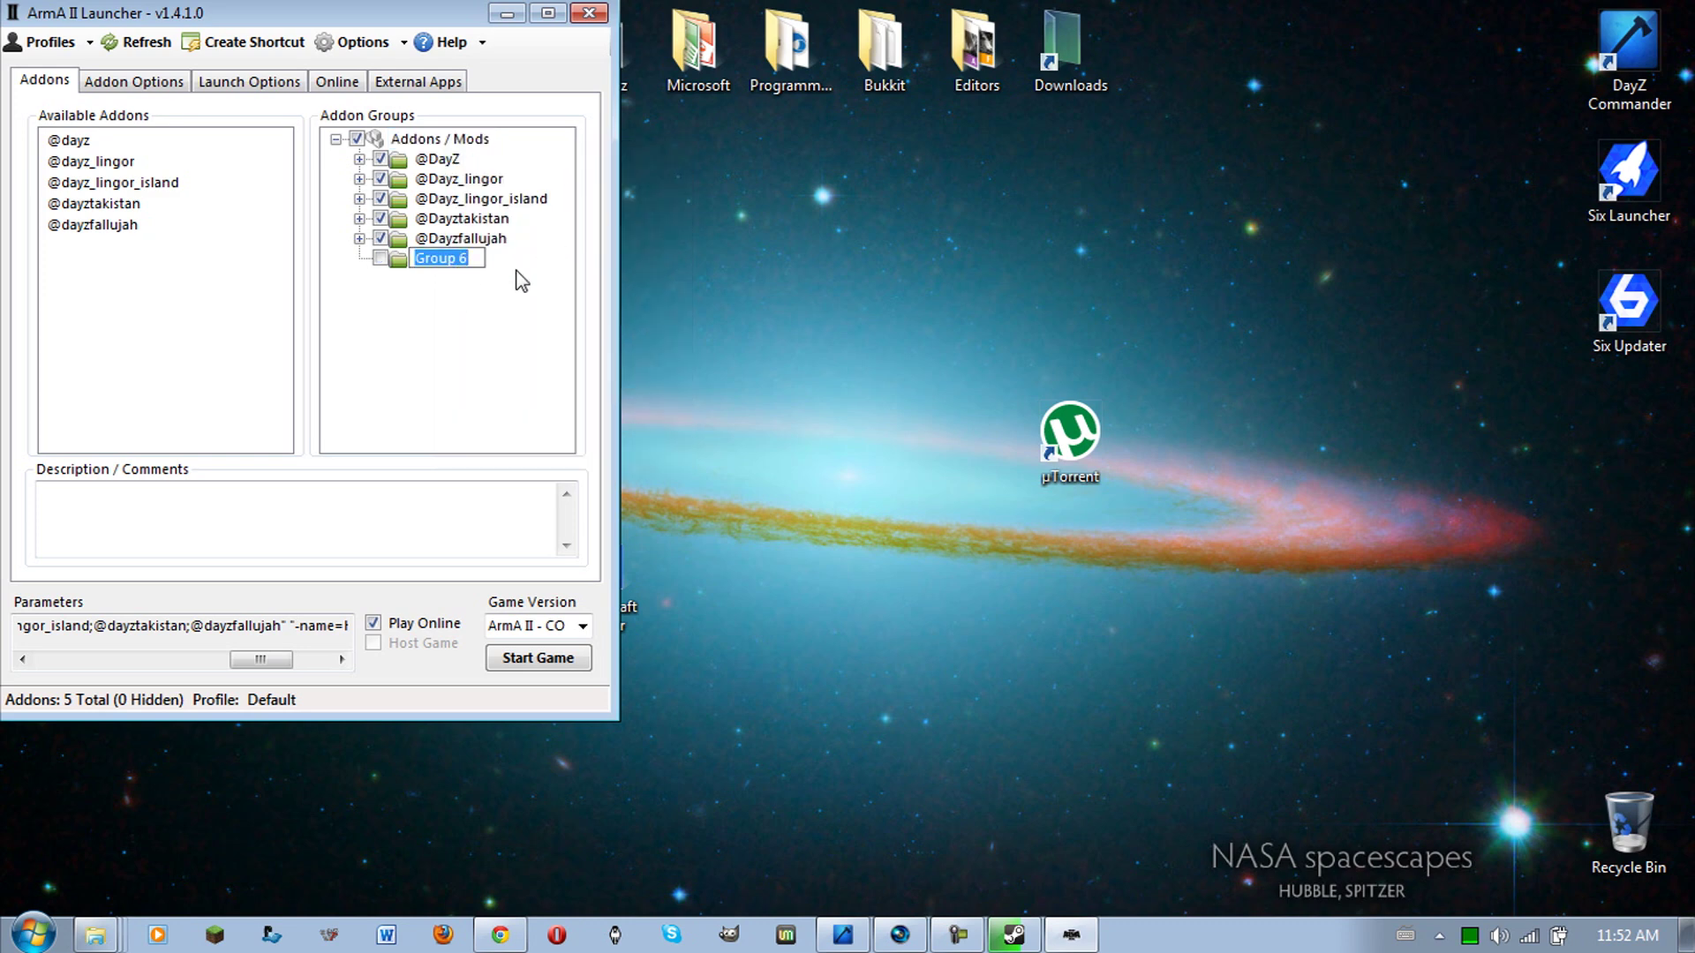
key(BackSpace)
click(83, 148)
click(97, 206)
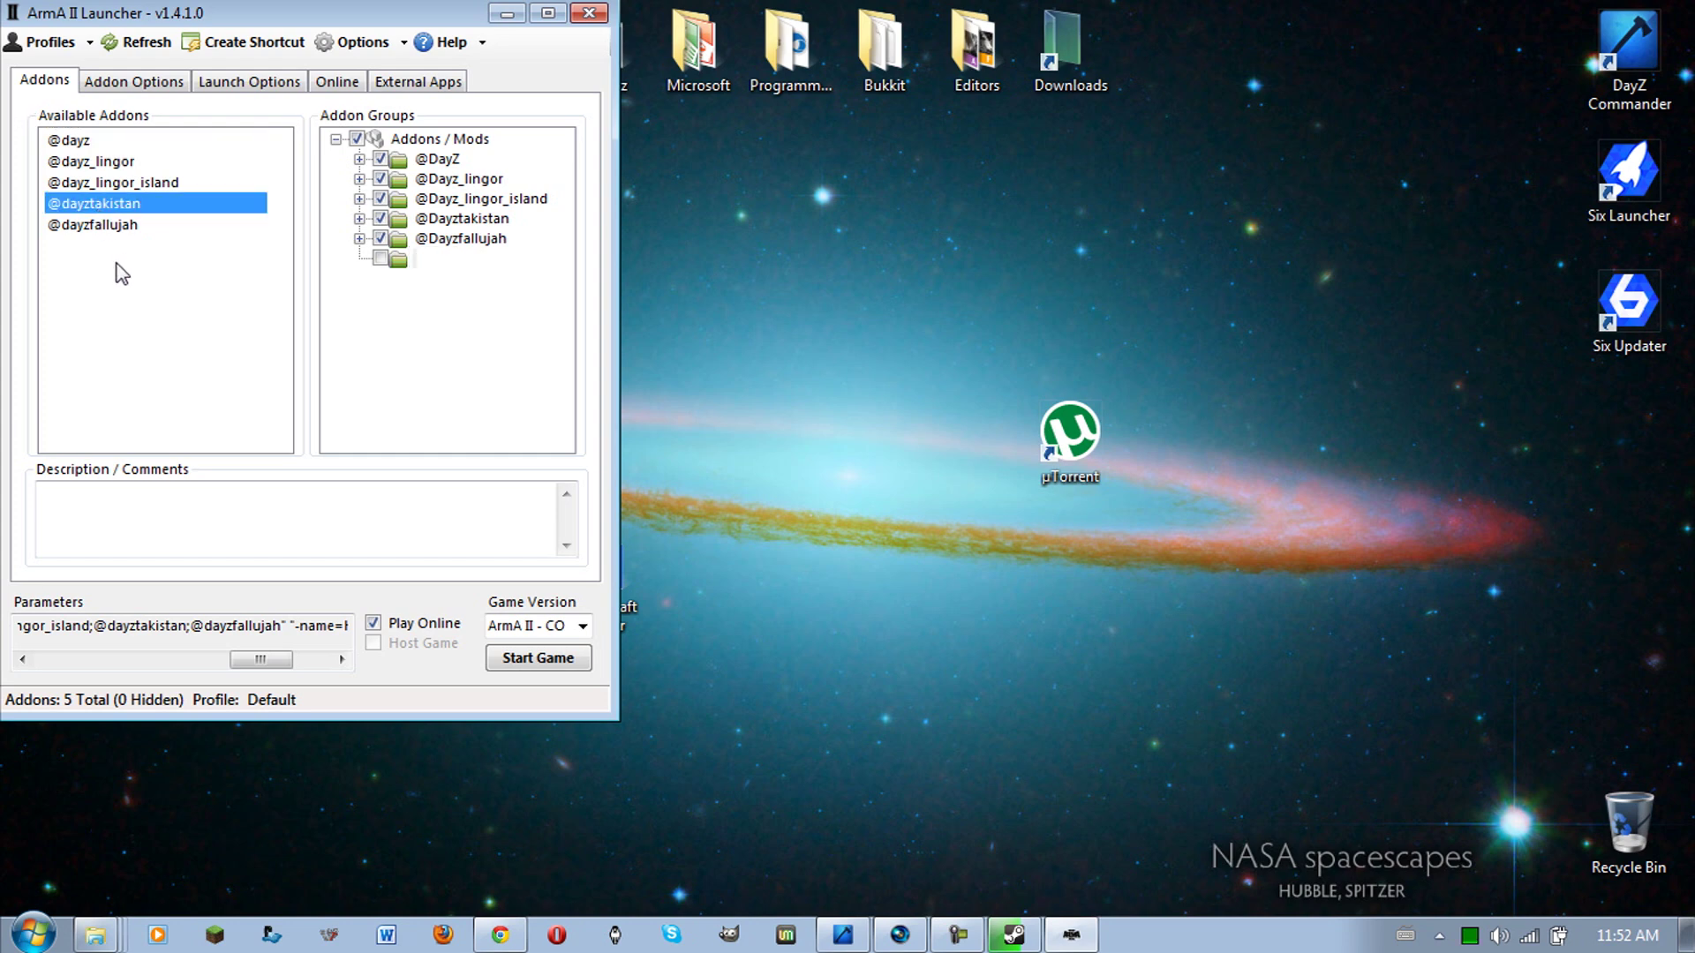
click(94, 163)
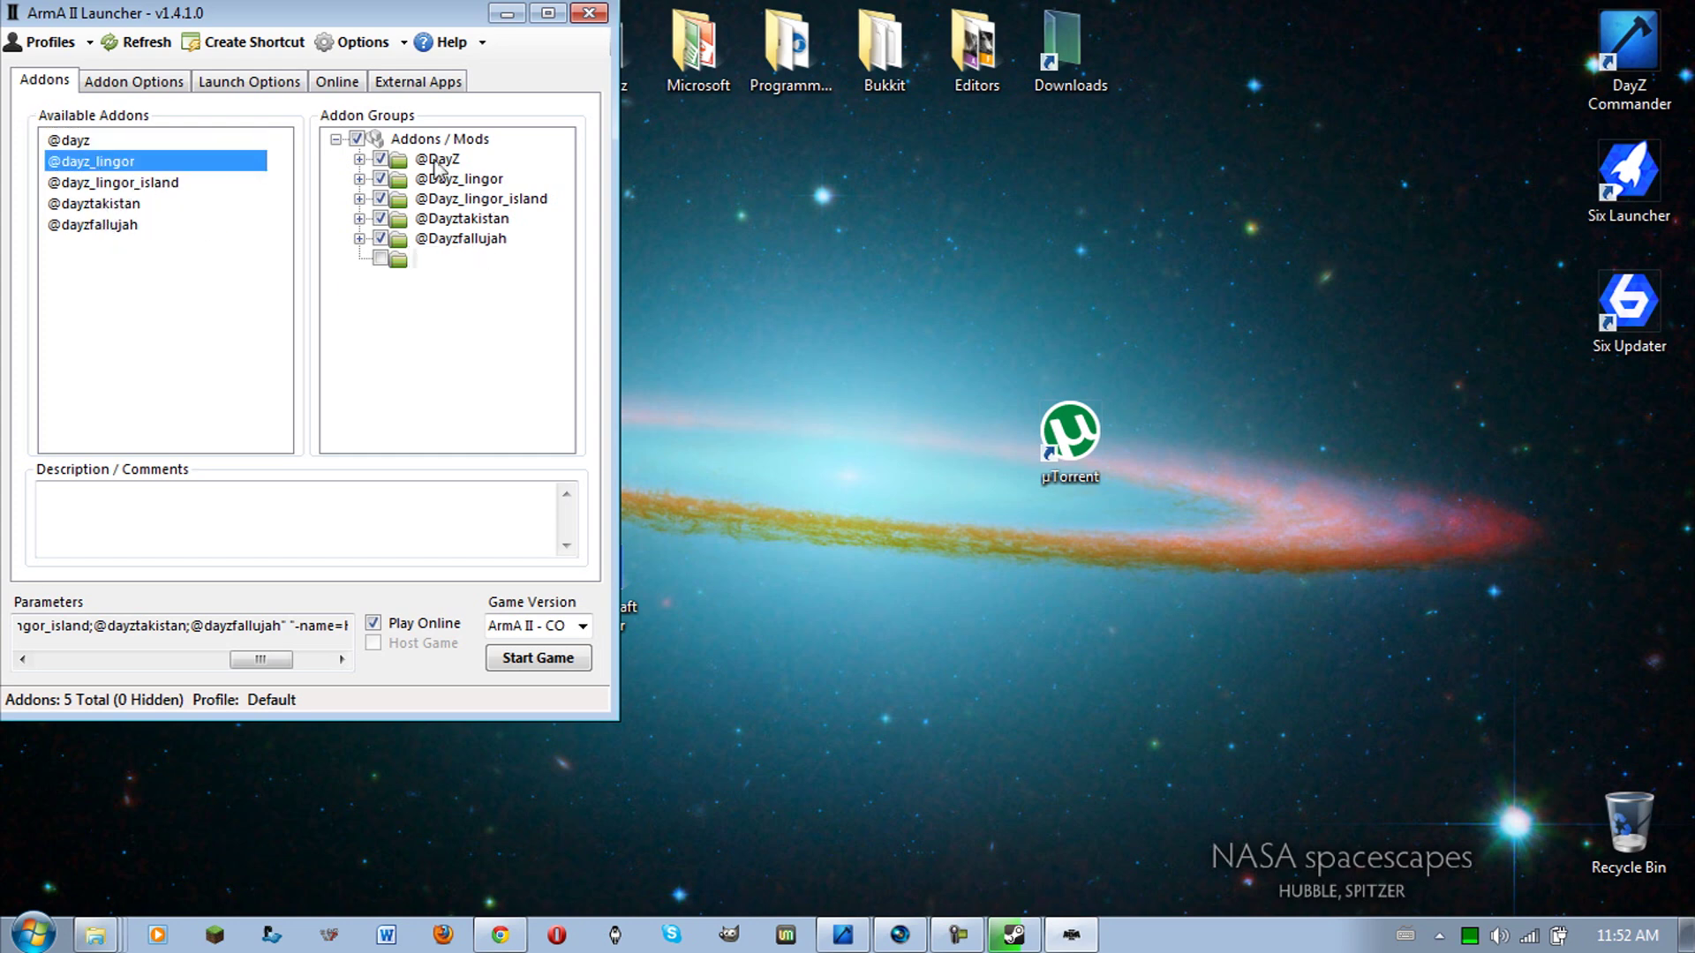
click(435, 160)
click(133, 227)
click(459, 239)
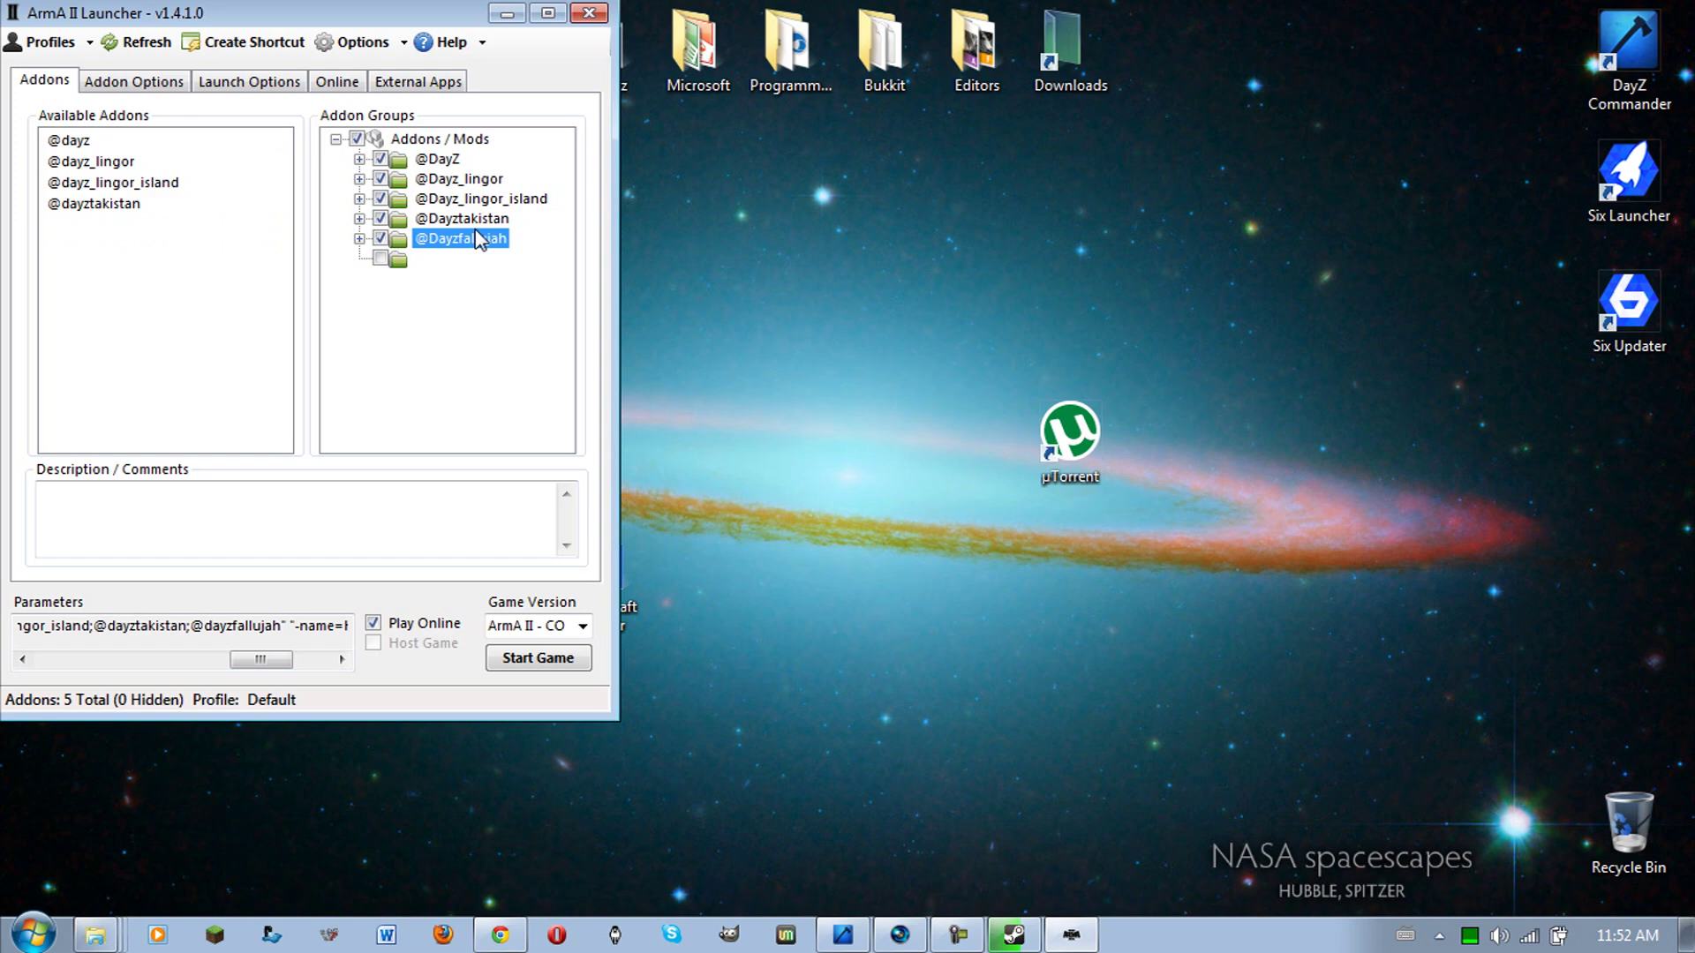
key(Delete)
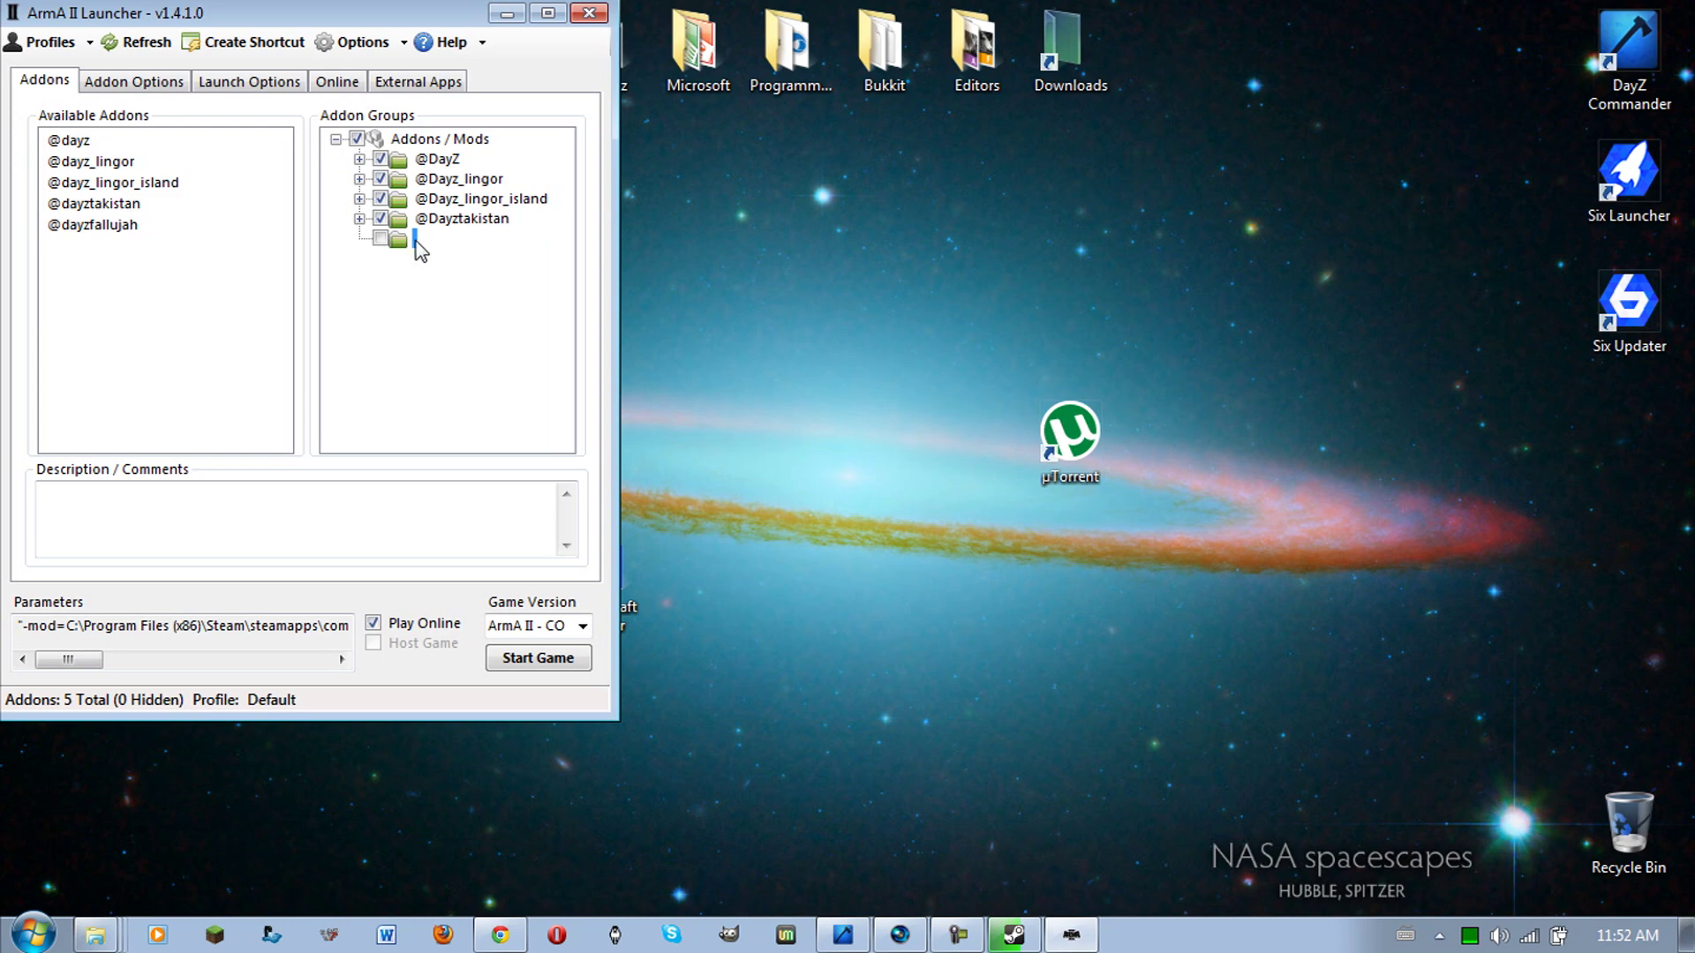
right_click(413, 239)
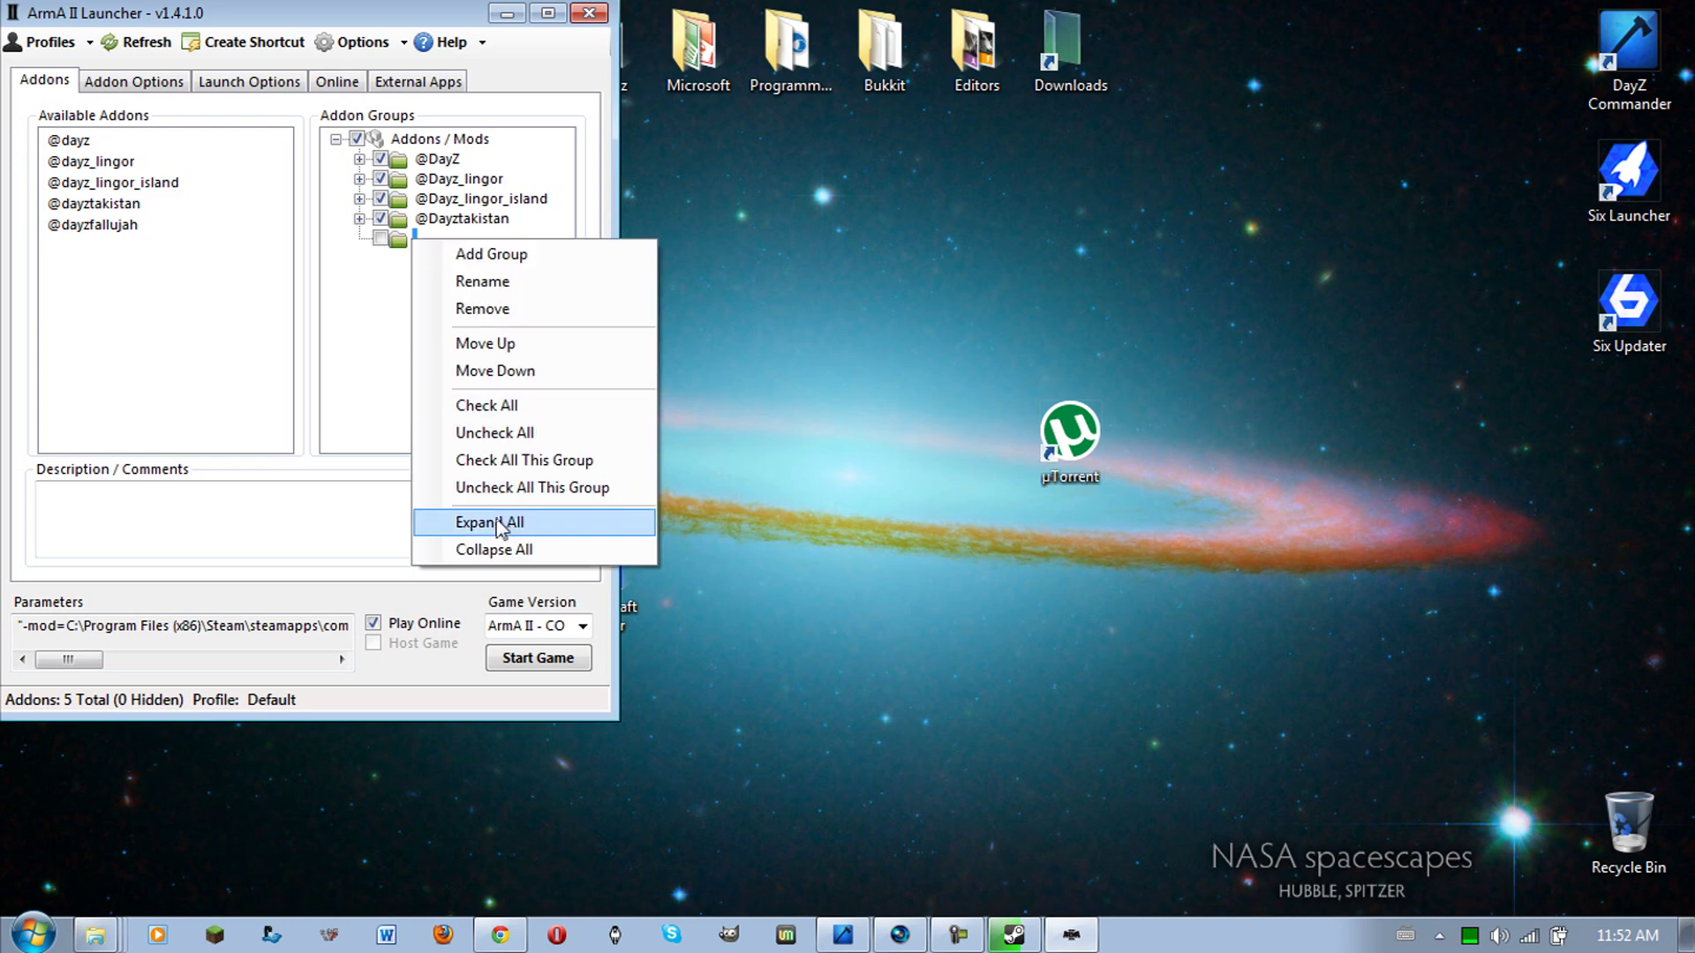
click(397, 237)
right_click(399, 238)
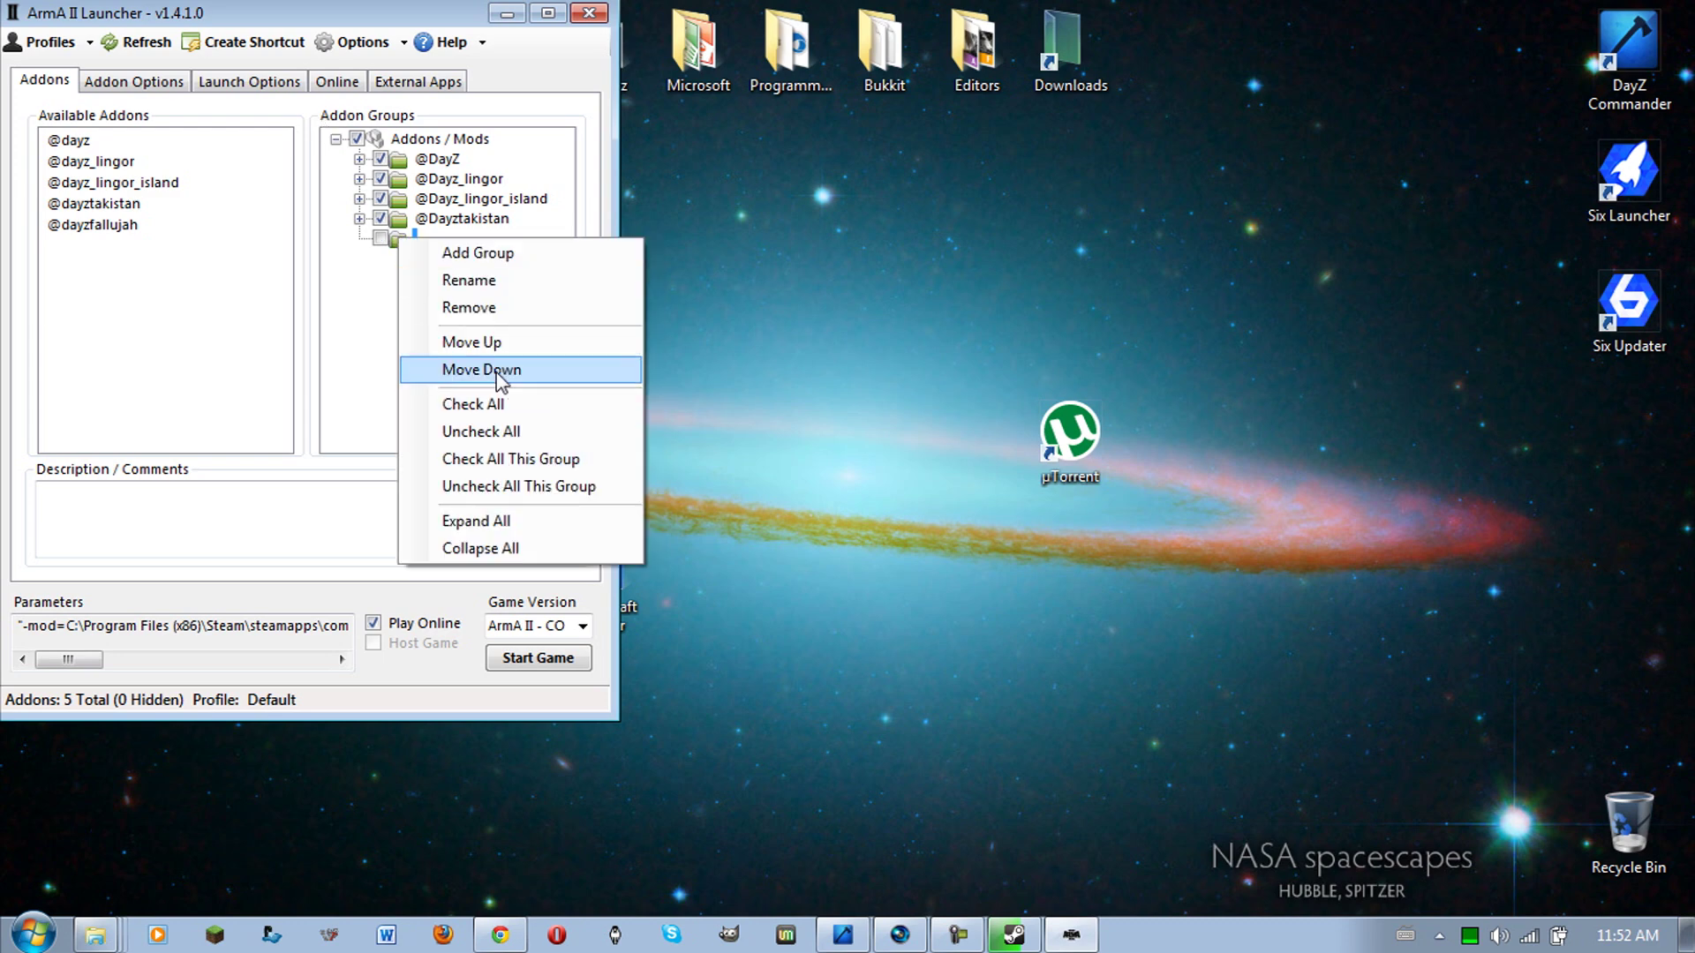
click(459, 307)
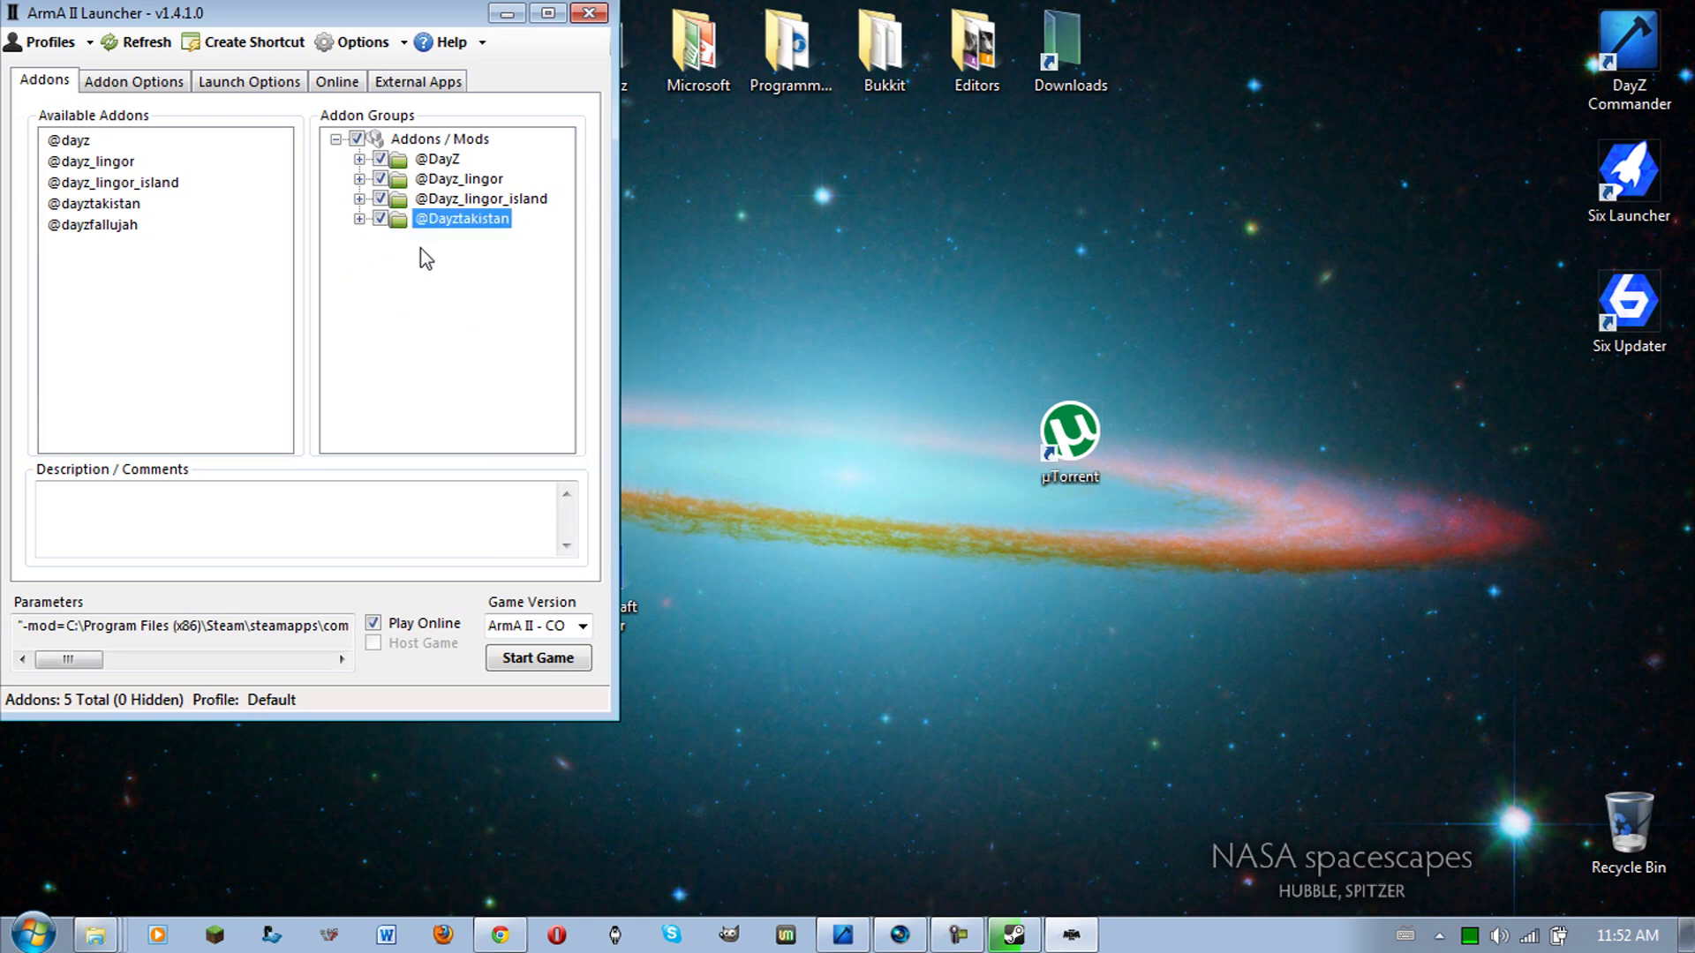
right_click(399, 140)
click(481, 158)
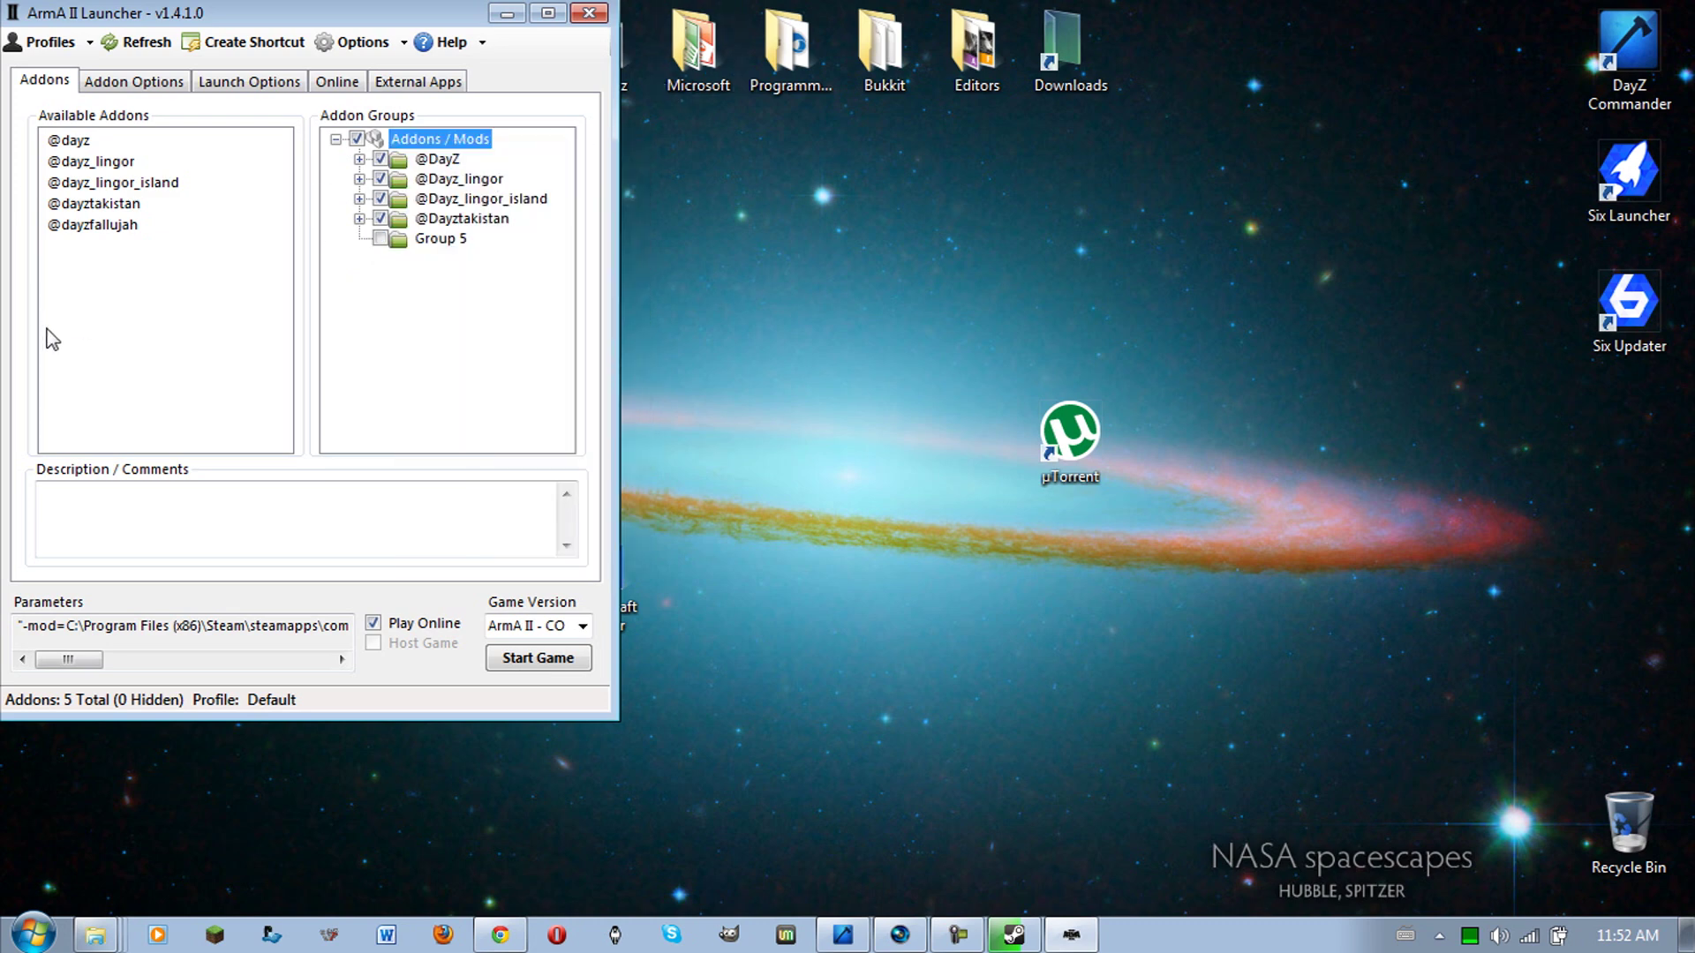
click(444, 246)
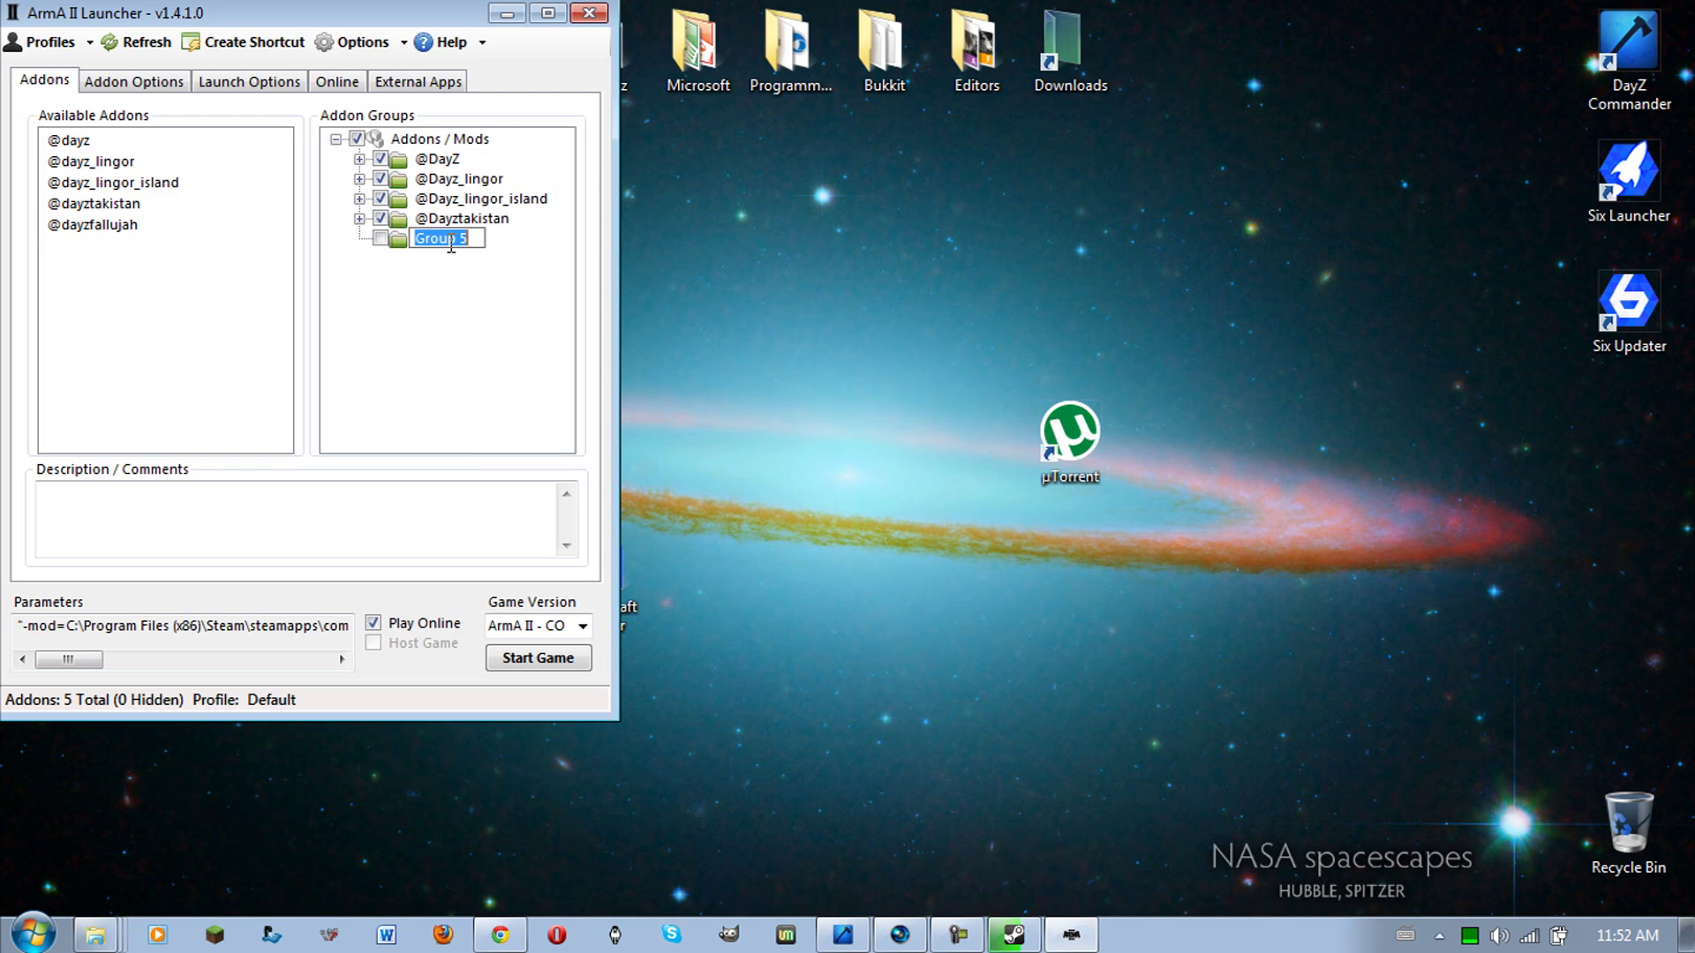
key(BackSpace)
text(@DAYZ)
text(FALLU)
text(JA)
key(BackSpace)
key(BackSpace)
key(BackSpace)
key(BackSpace)
key(BackSpace)
key(BackSpace)
text(Dayz)
text(fall)
text(ujah)
click(492, 295)
click(380, 238)
right_click(426, 241)
click(399, 256)
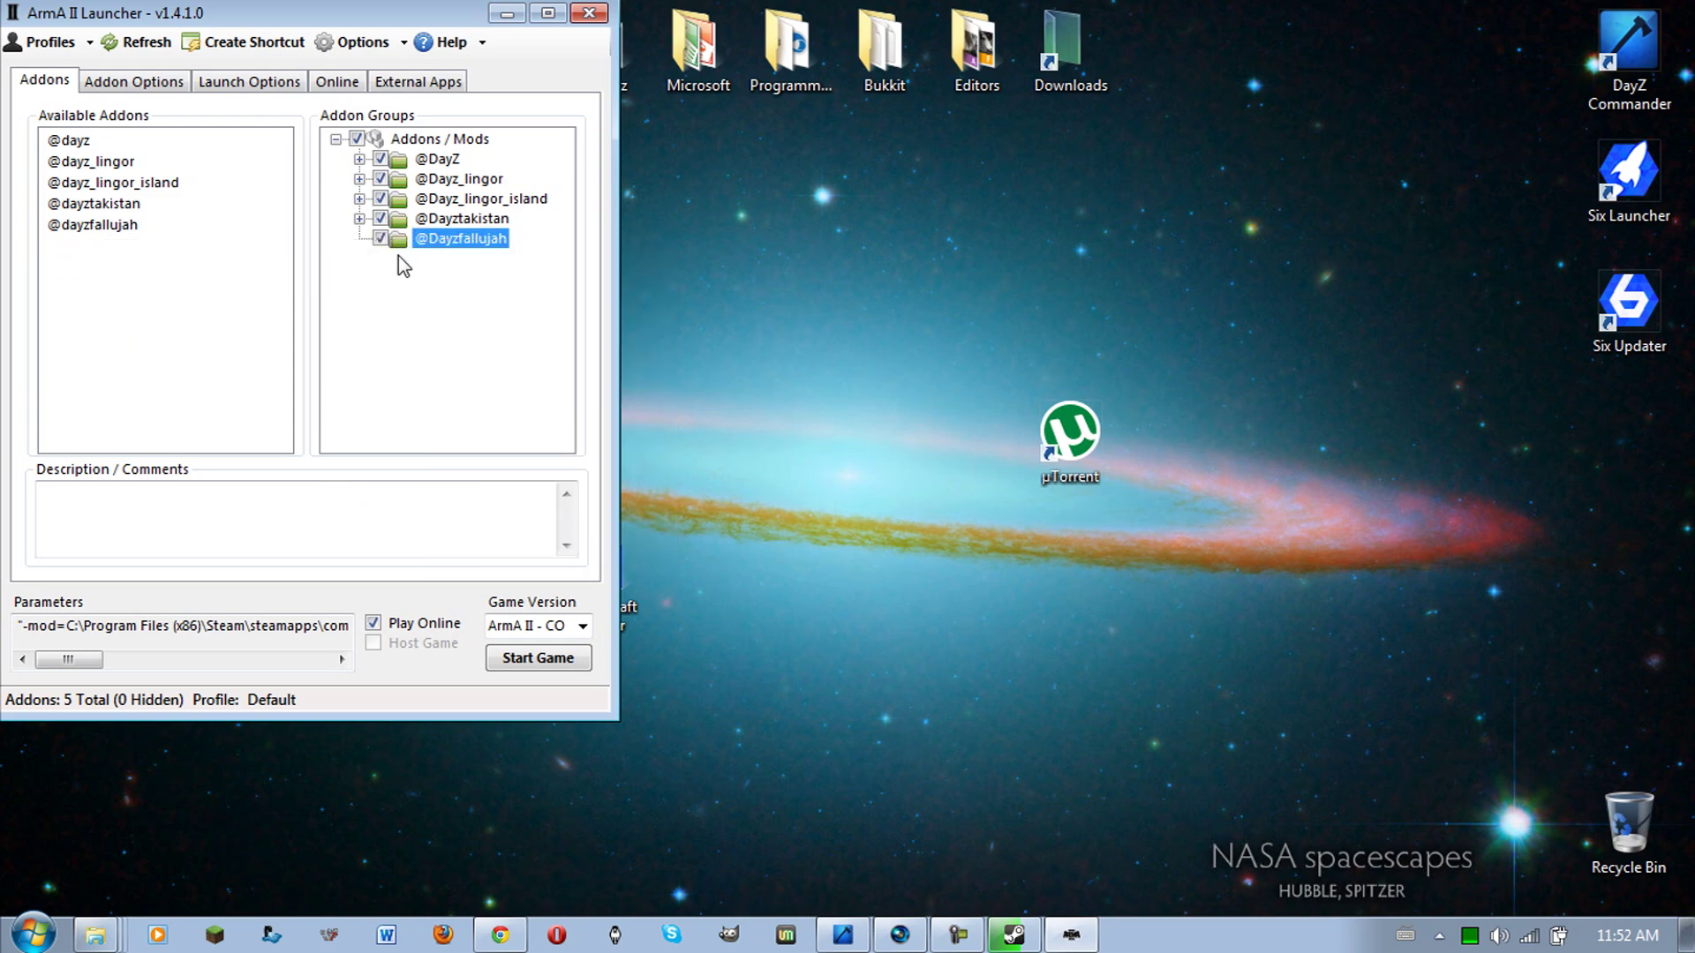
click(90, 226)
drag(79, 228, 431, 247)
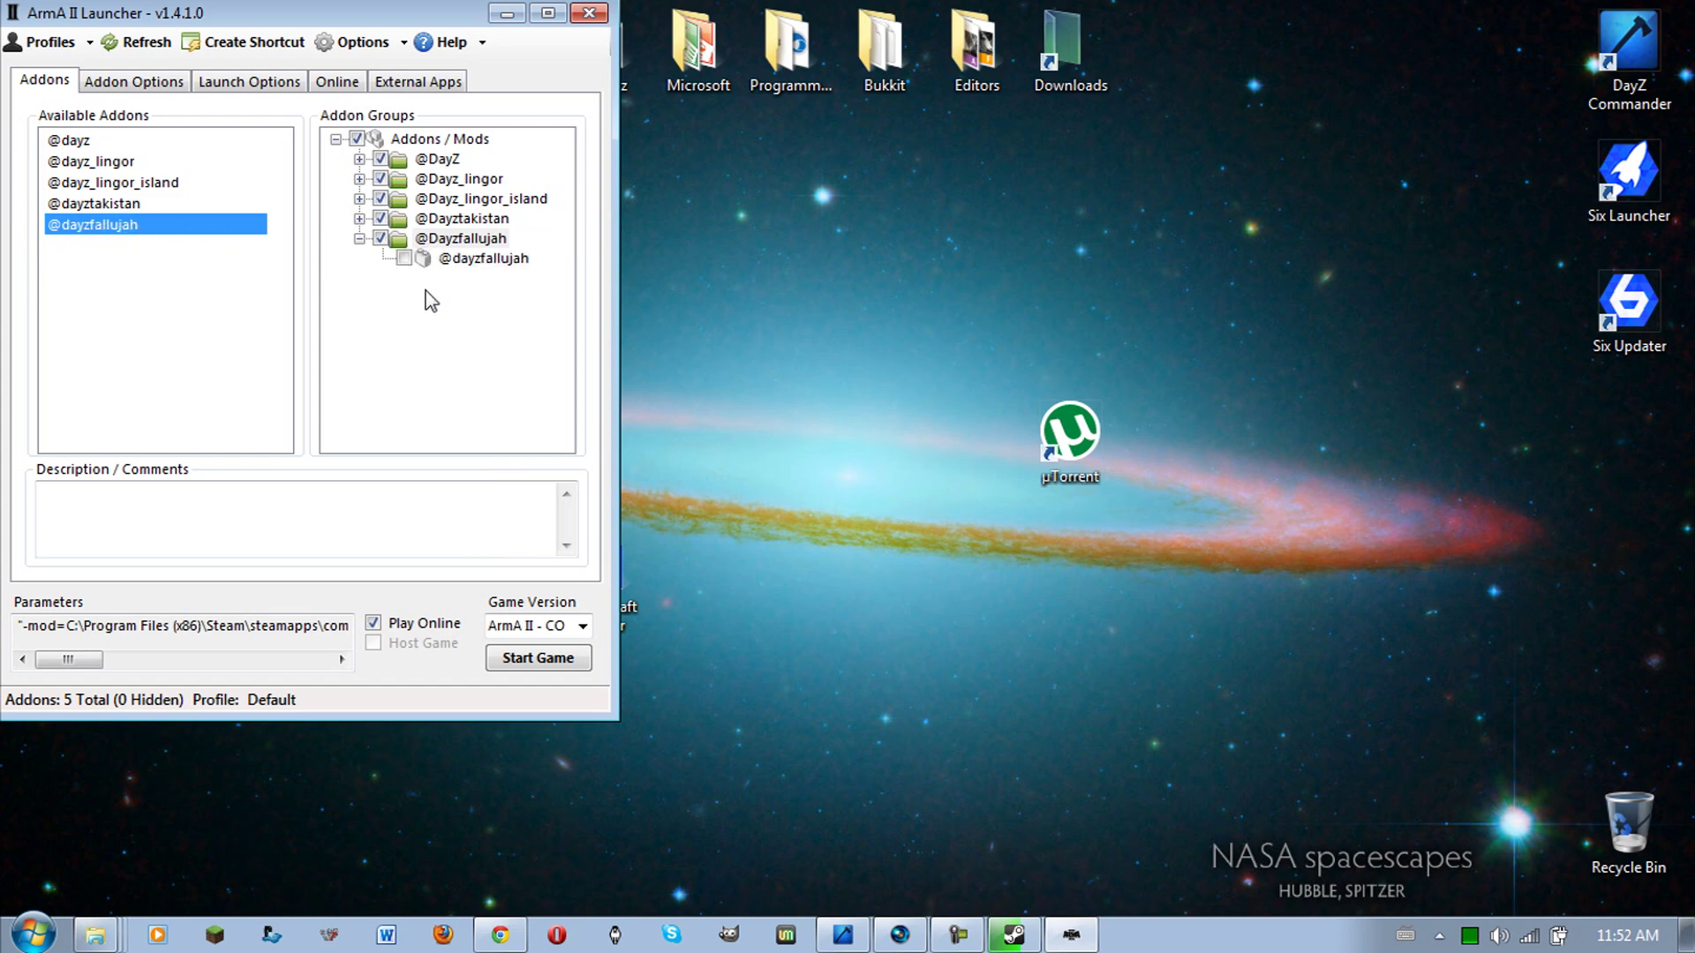
click(403, 258)
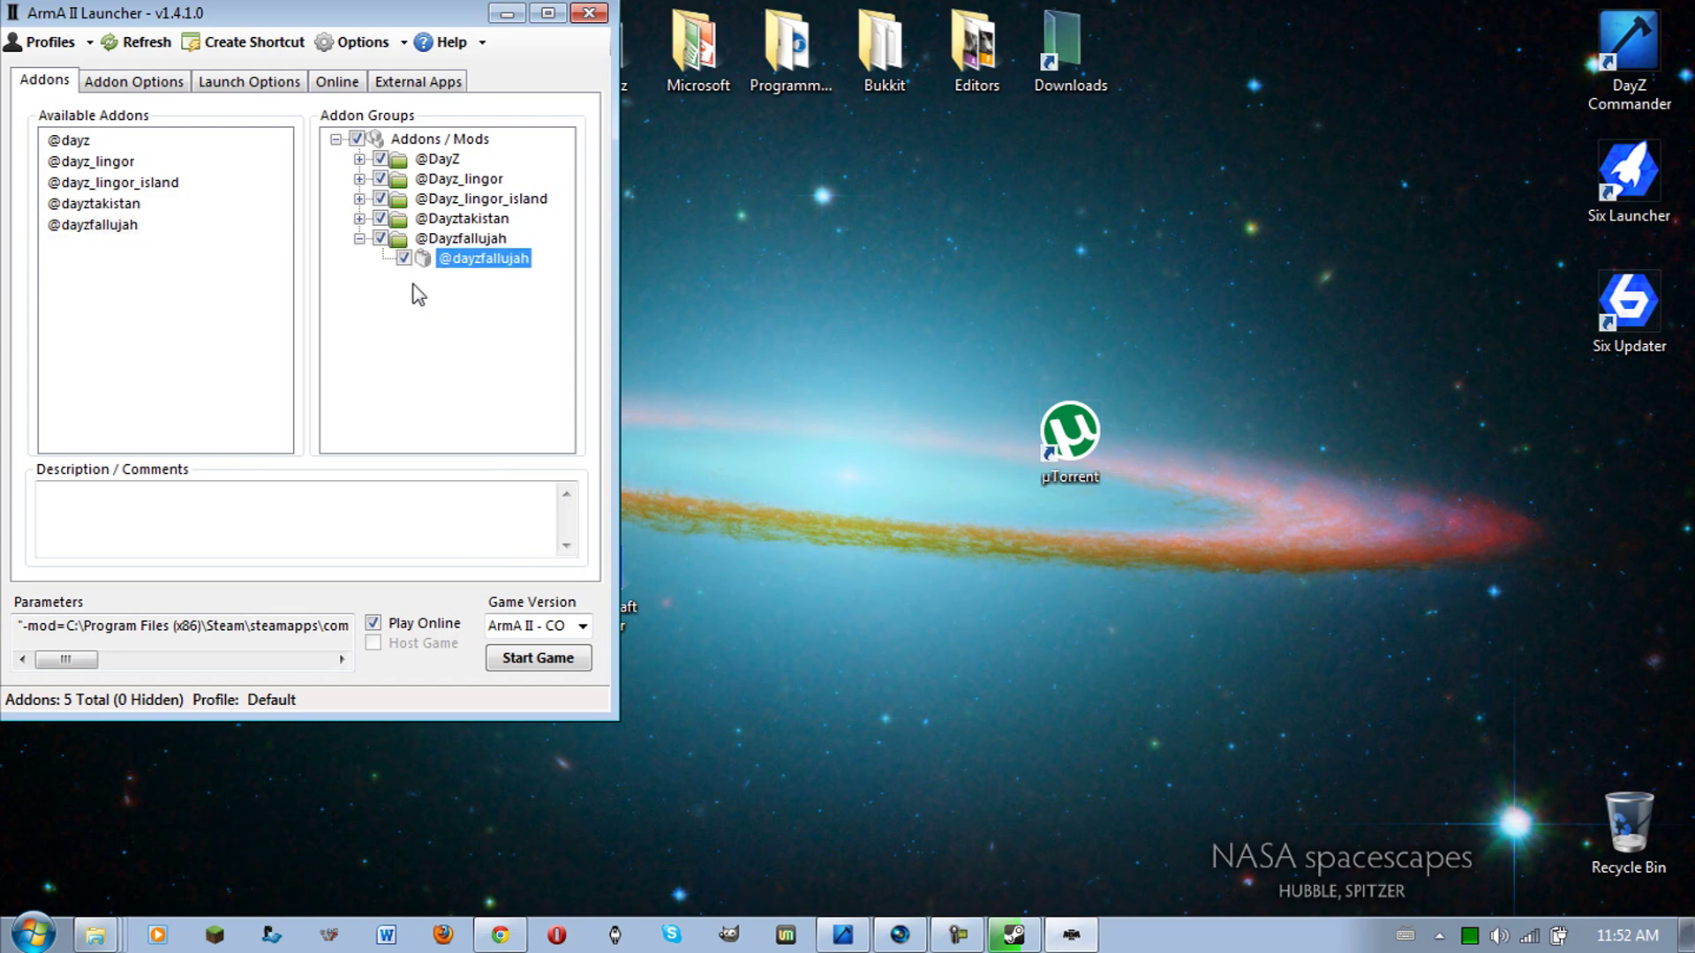
click(359, 238)
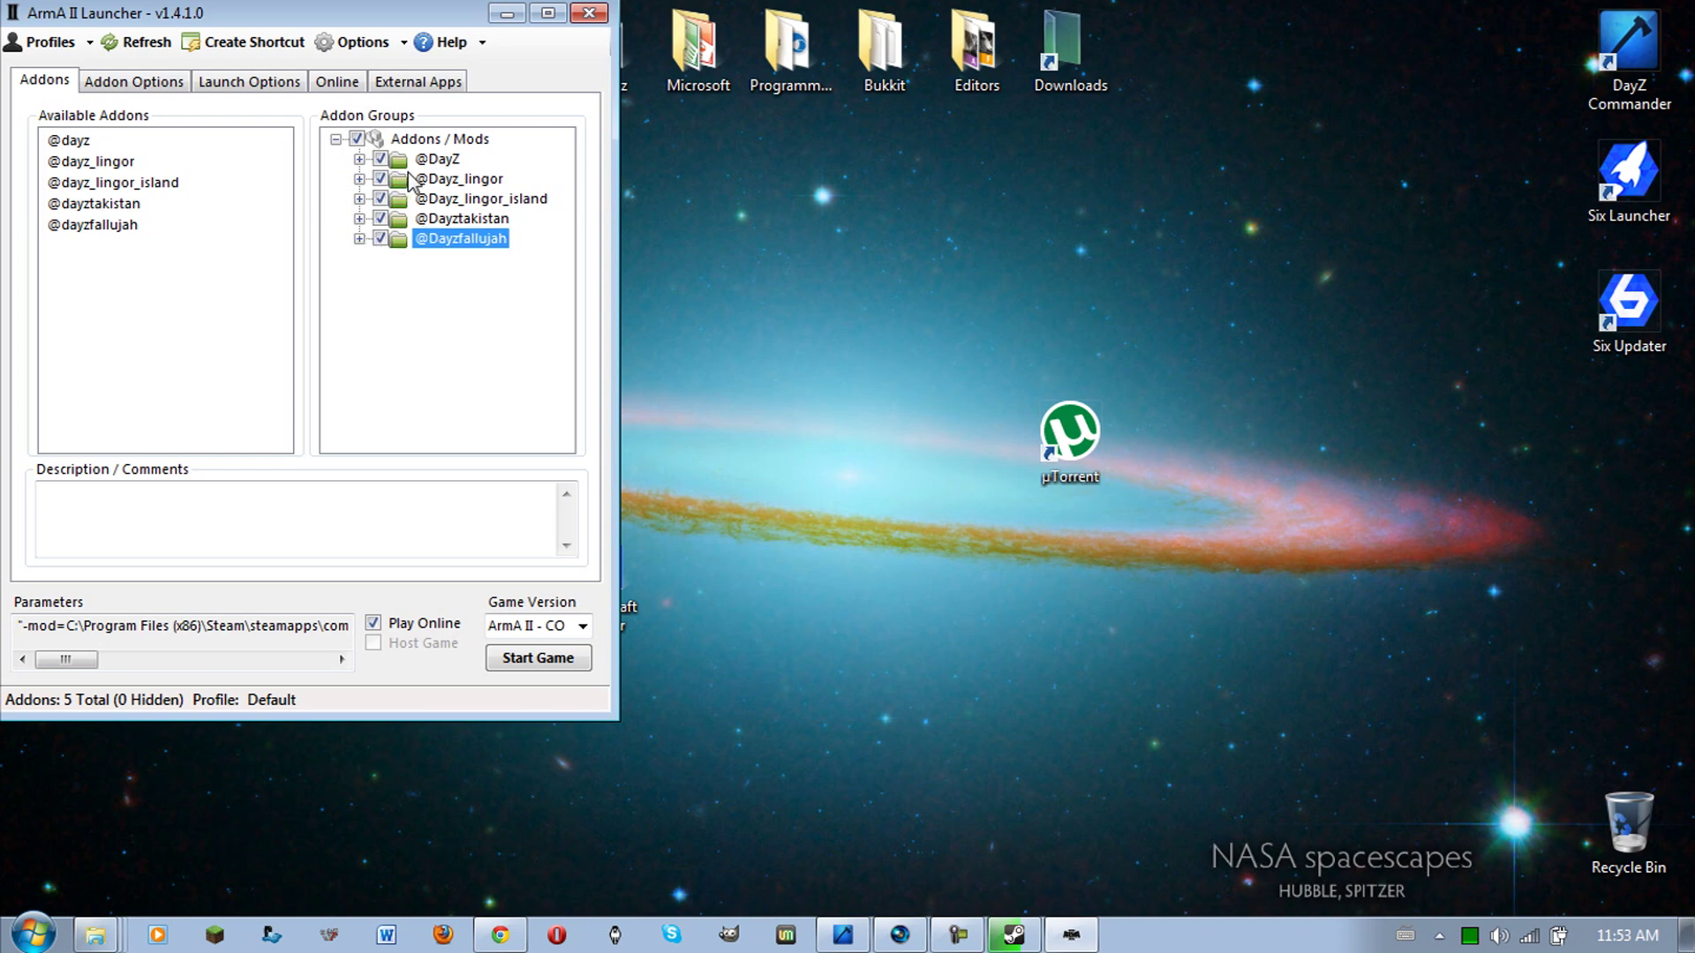
Step: Select each DayZ group in turn to review the Addons / Mods tree
click(437, 159)
click(446, 199)
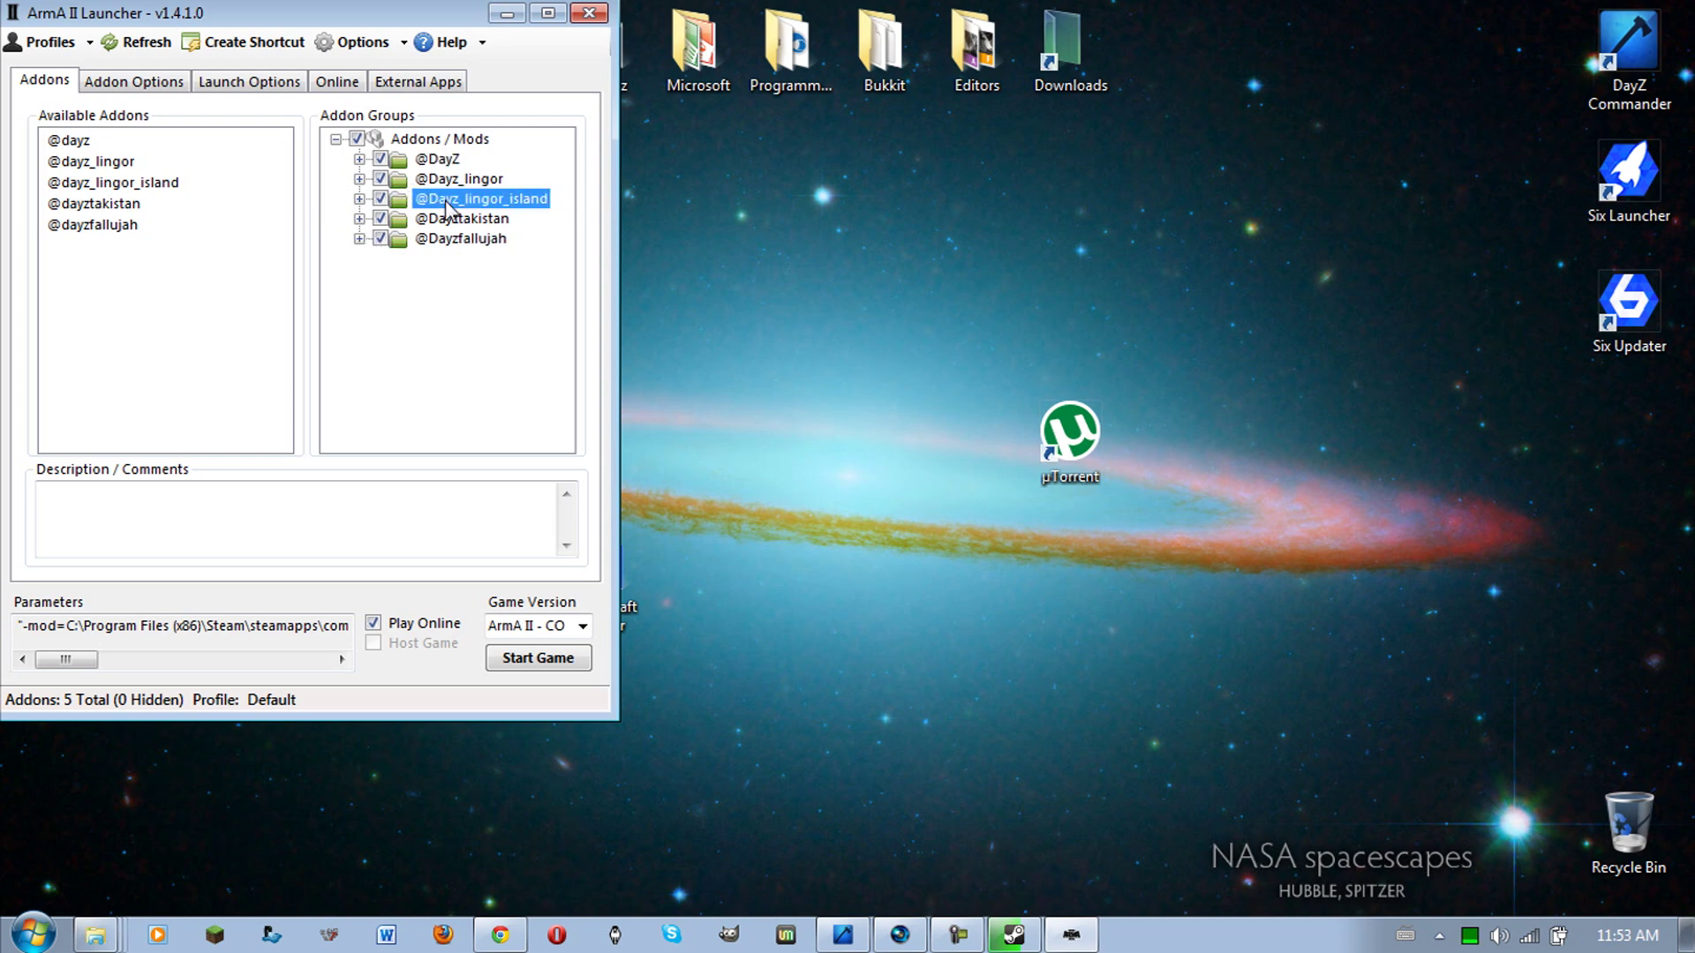
click(488, 180)
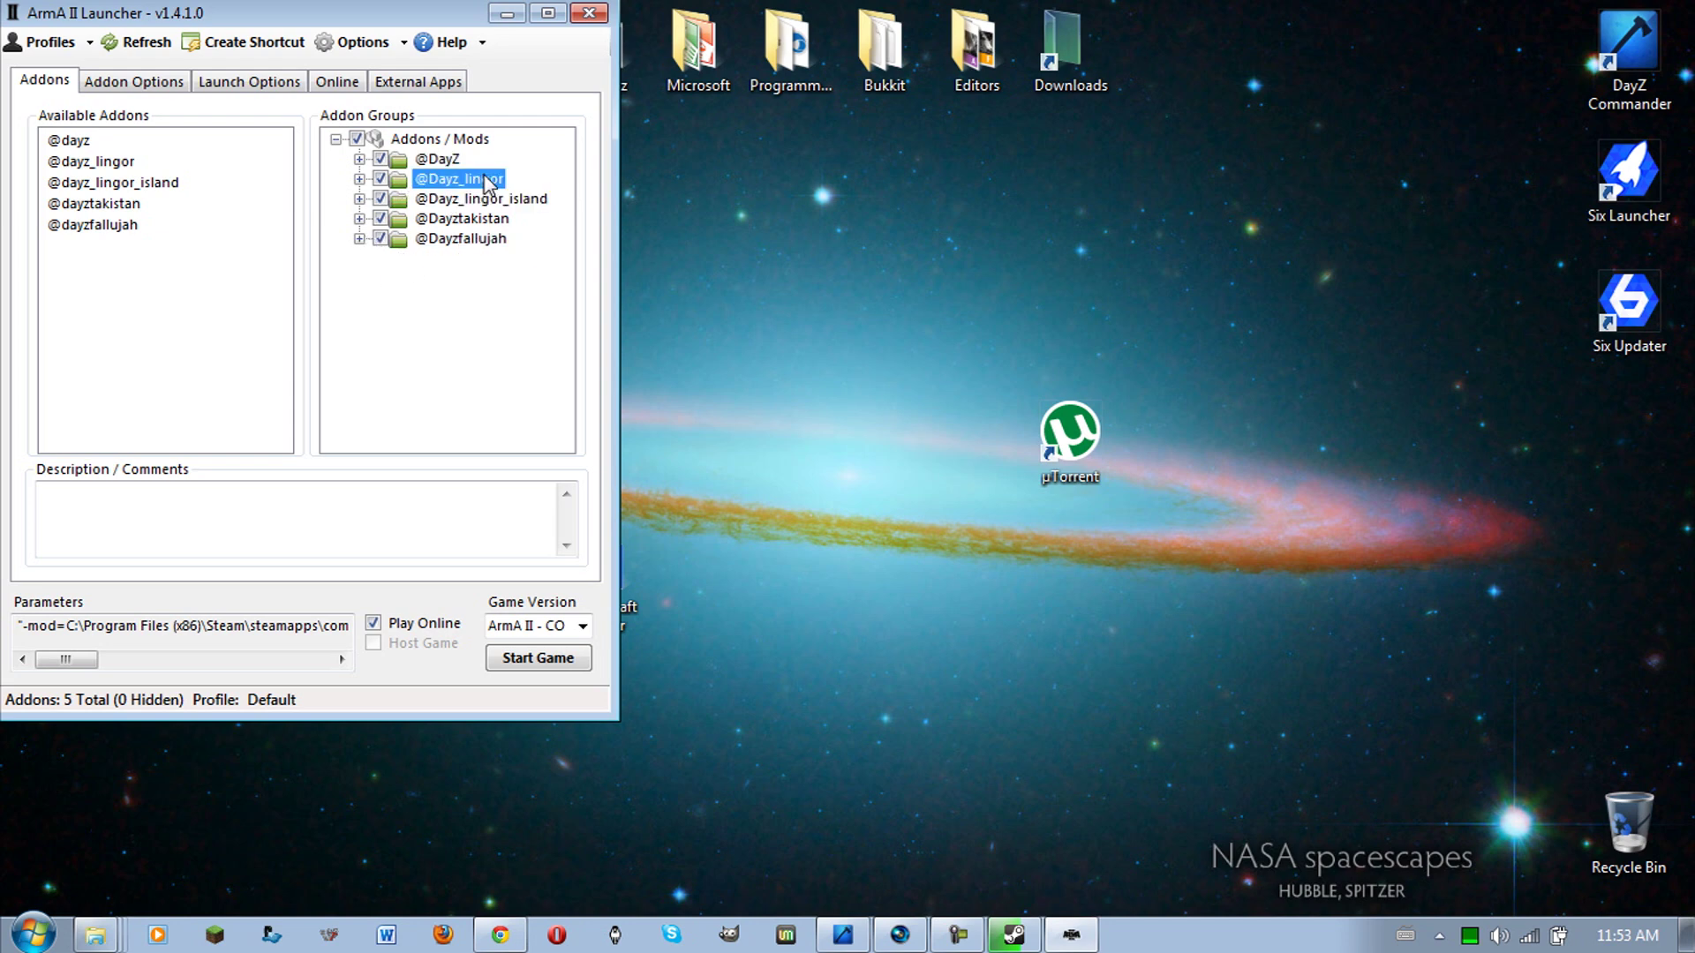
click(481, 237)
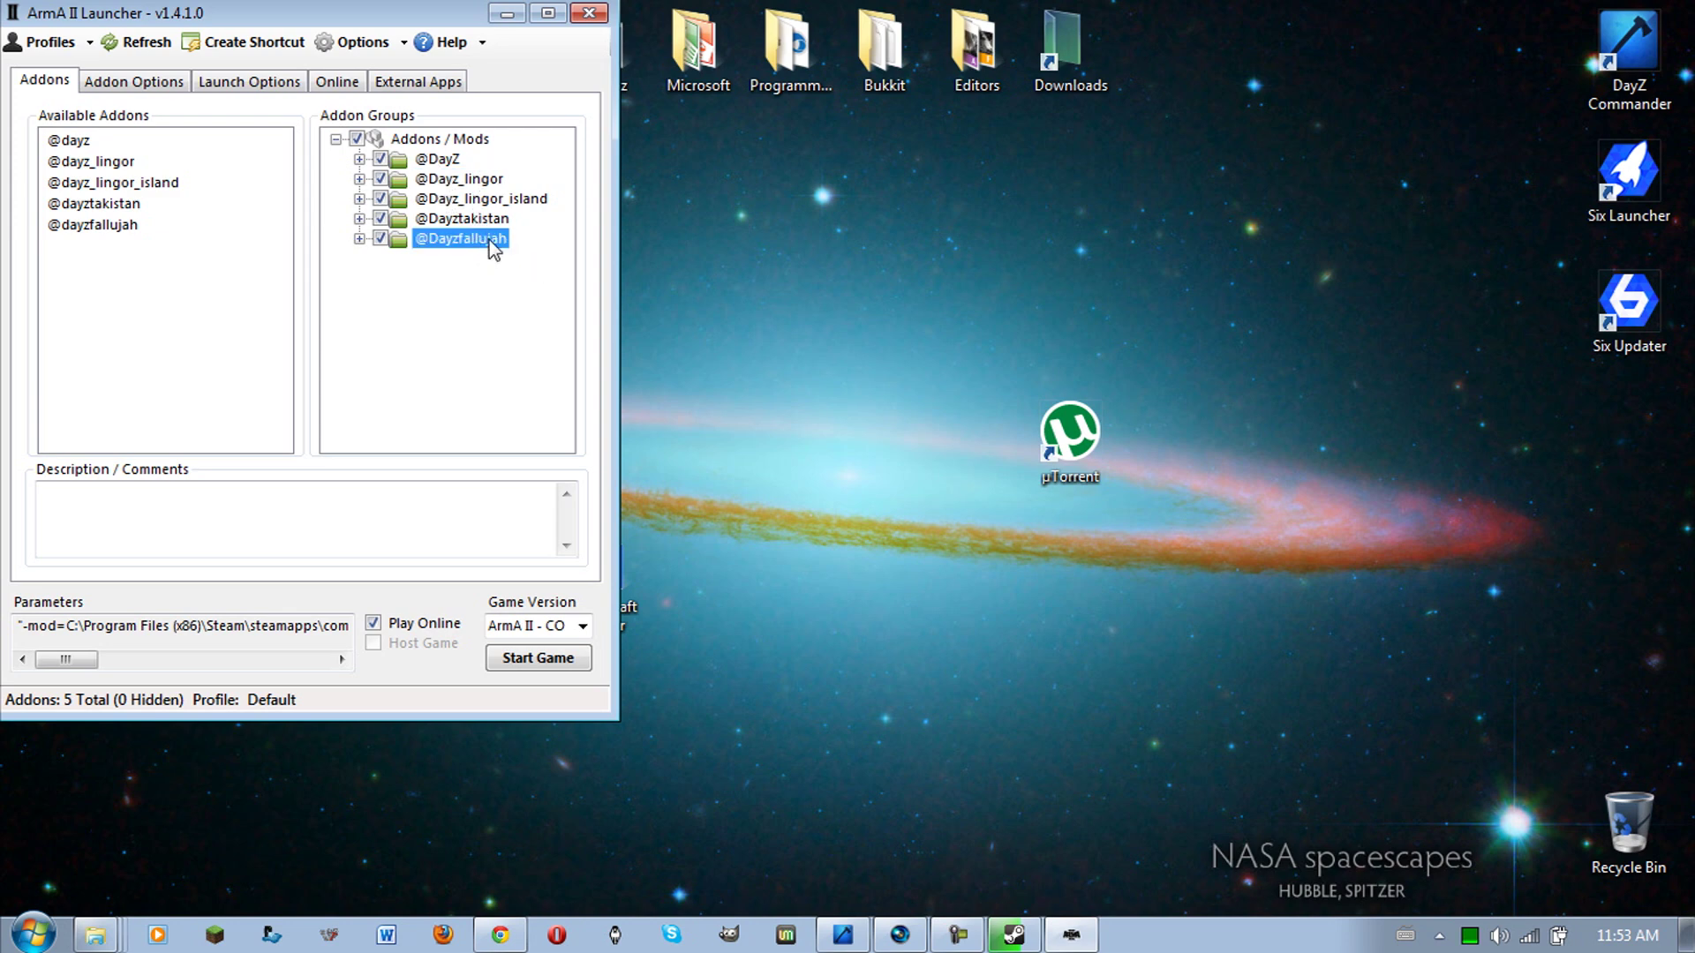
click(463, 219)
click(468, 180)
click(449, 224)
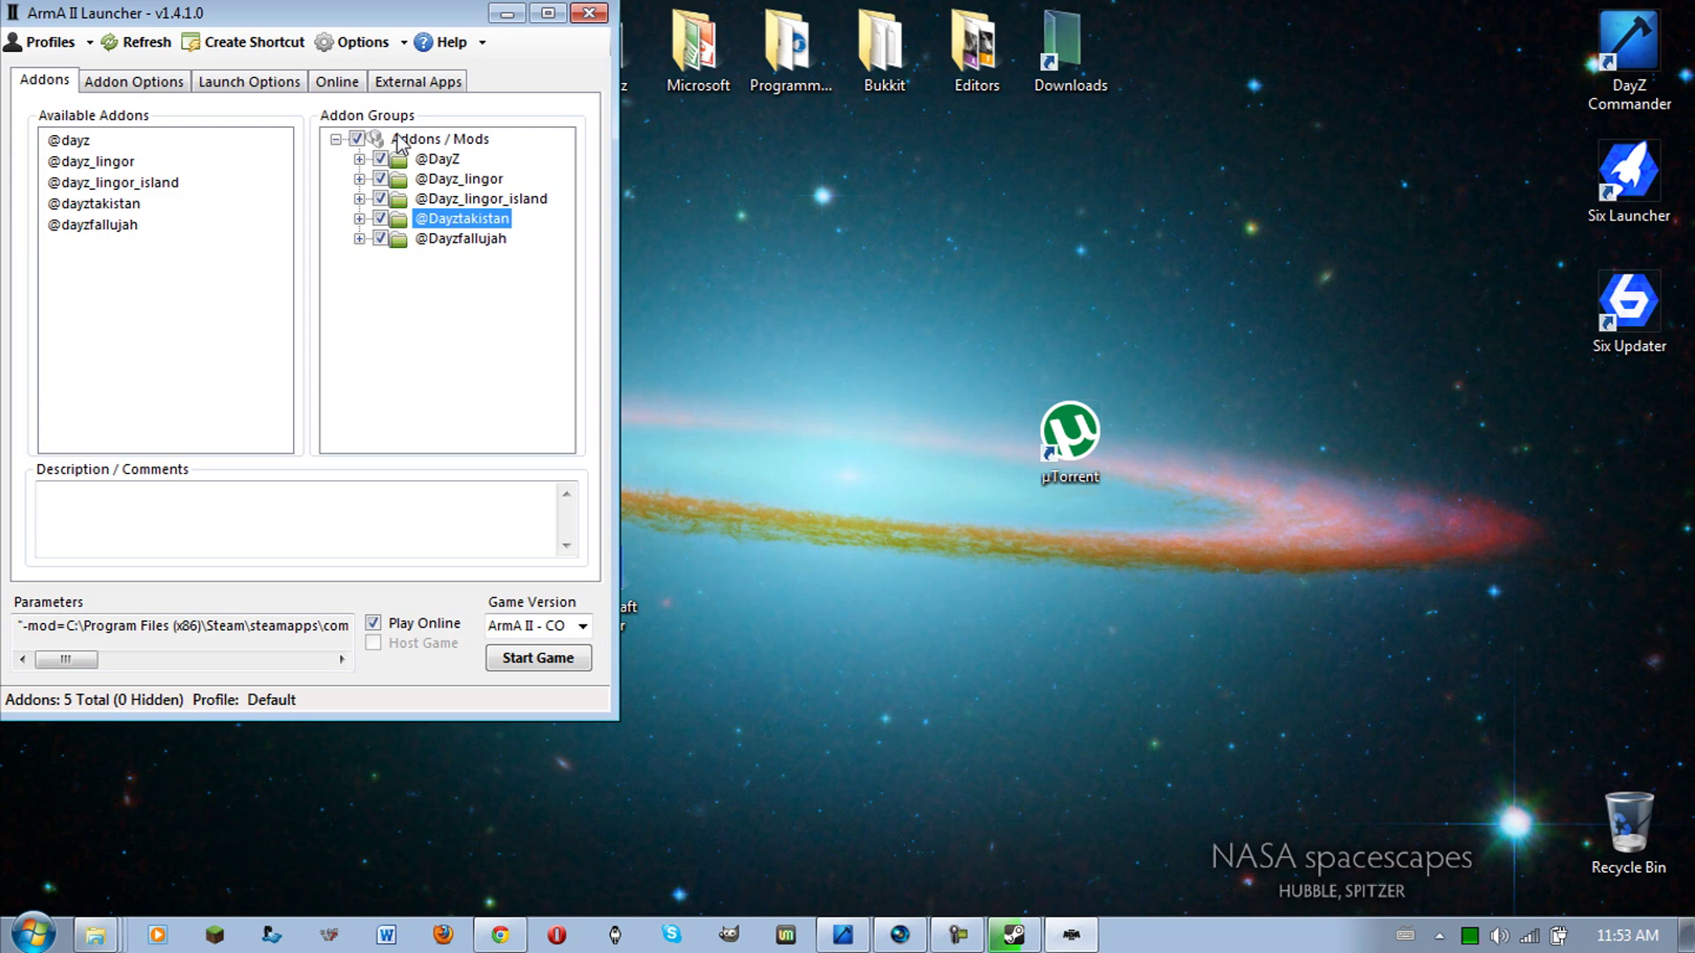
click(427, 161)
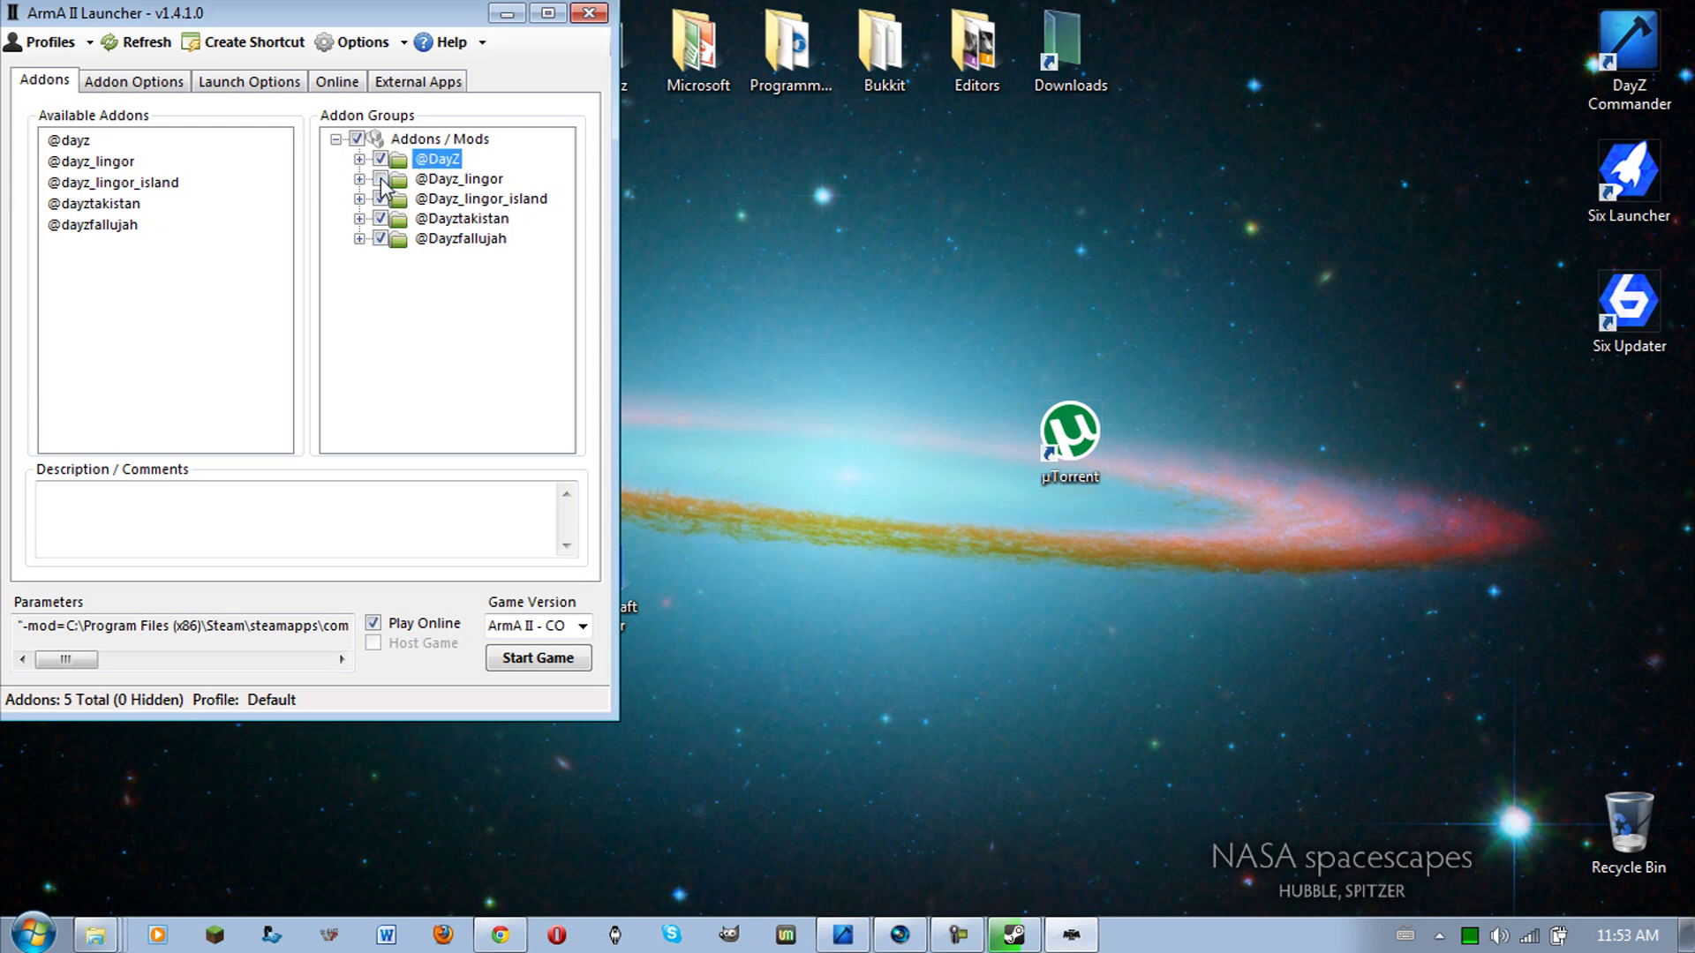
click(380, 179)
click(379, 219)
click(380, 198)
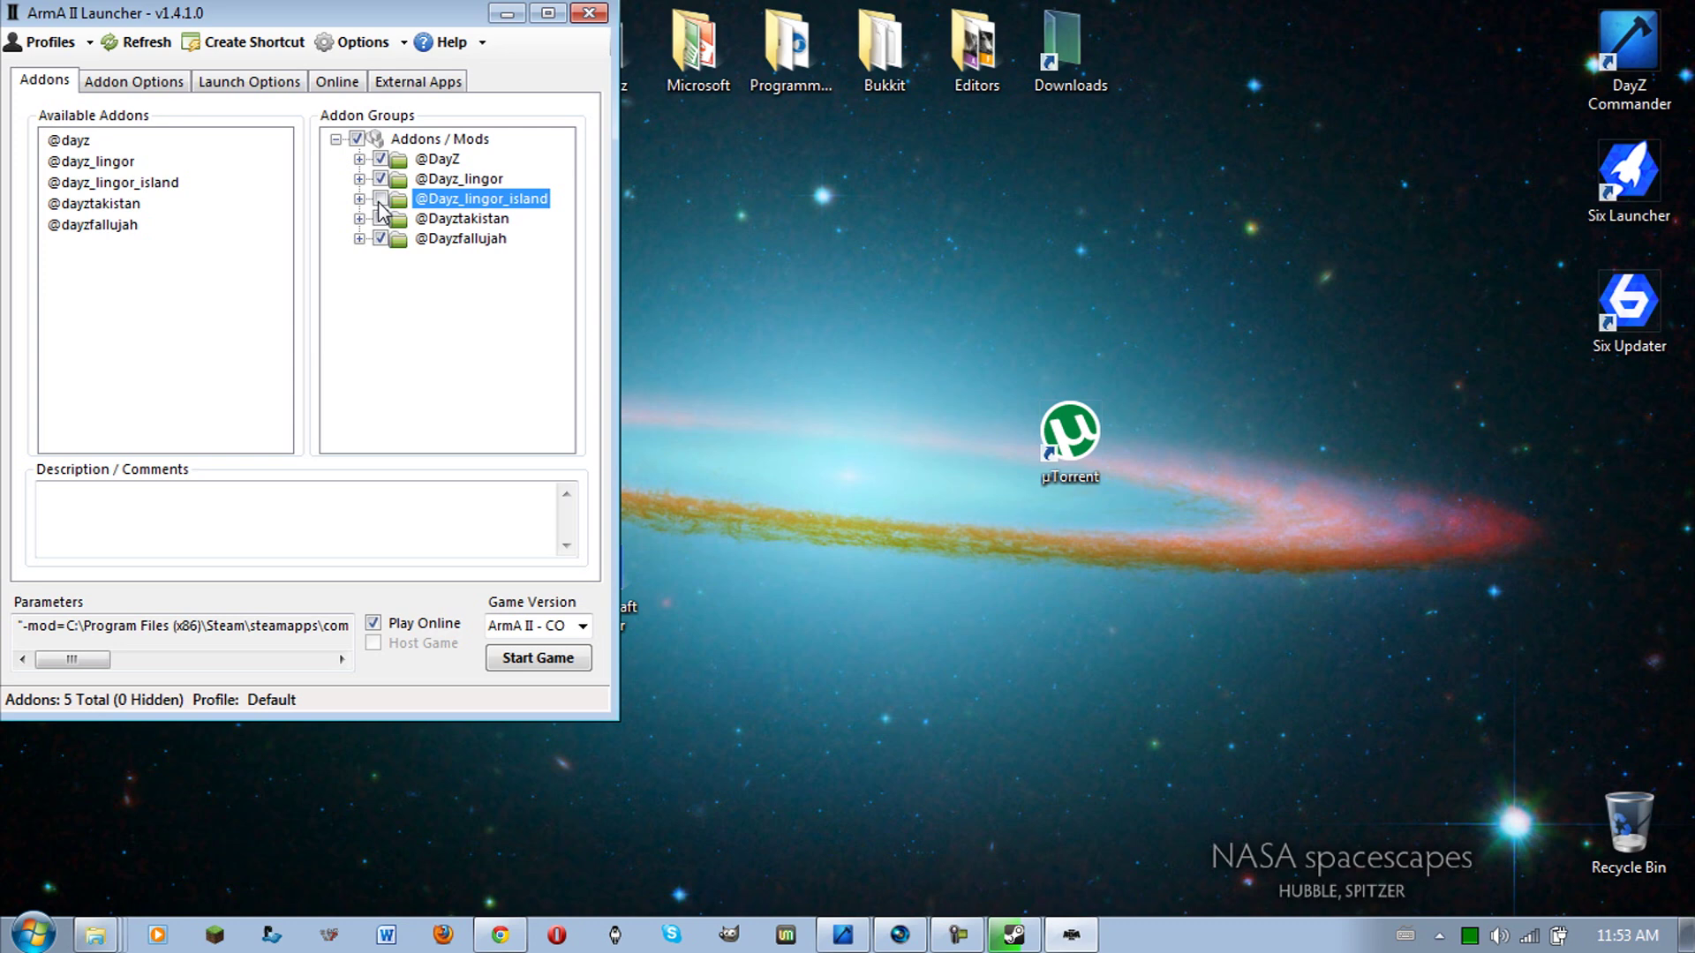
click(379, 238)
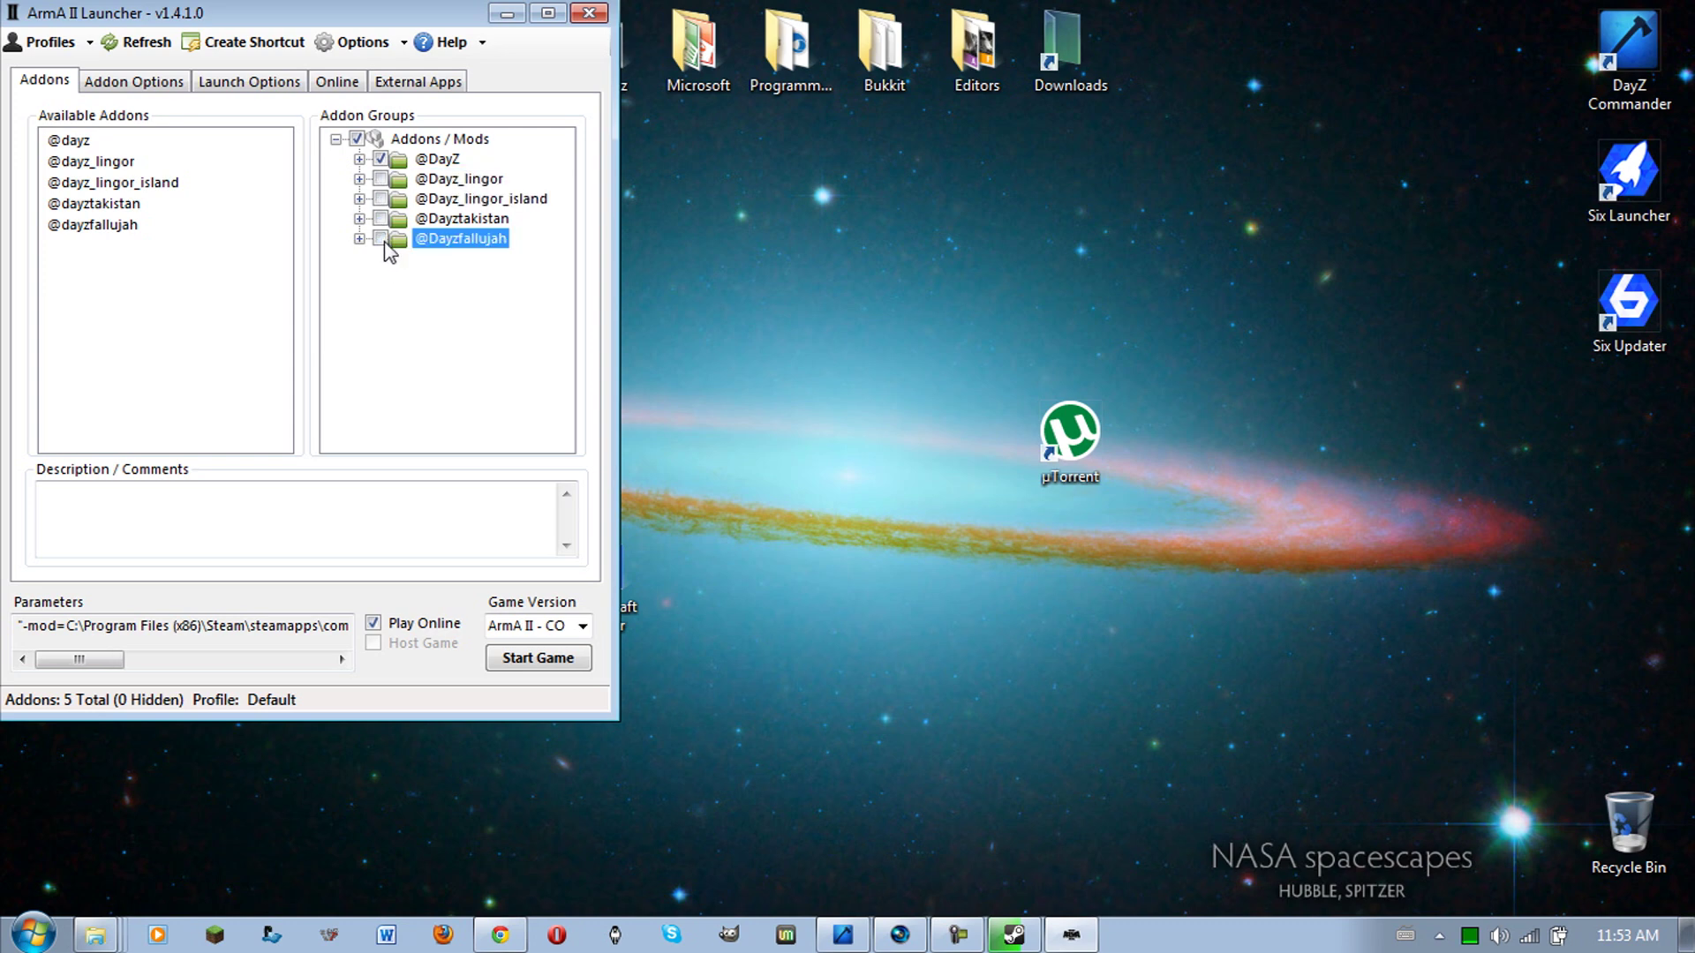
click(379, 159)
click(379, 179)
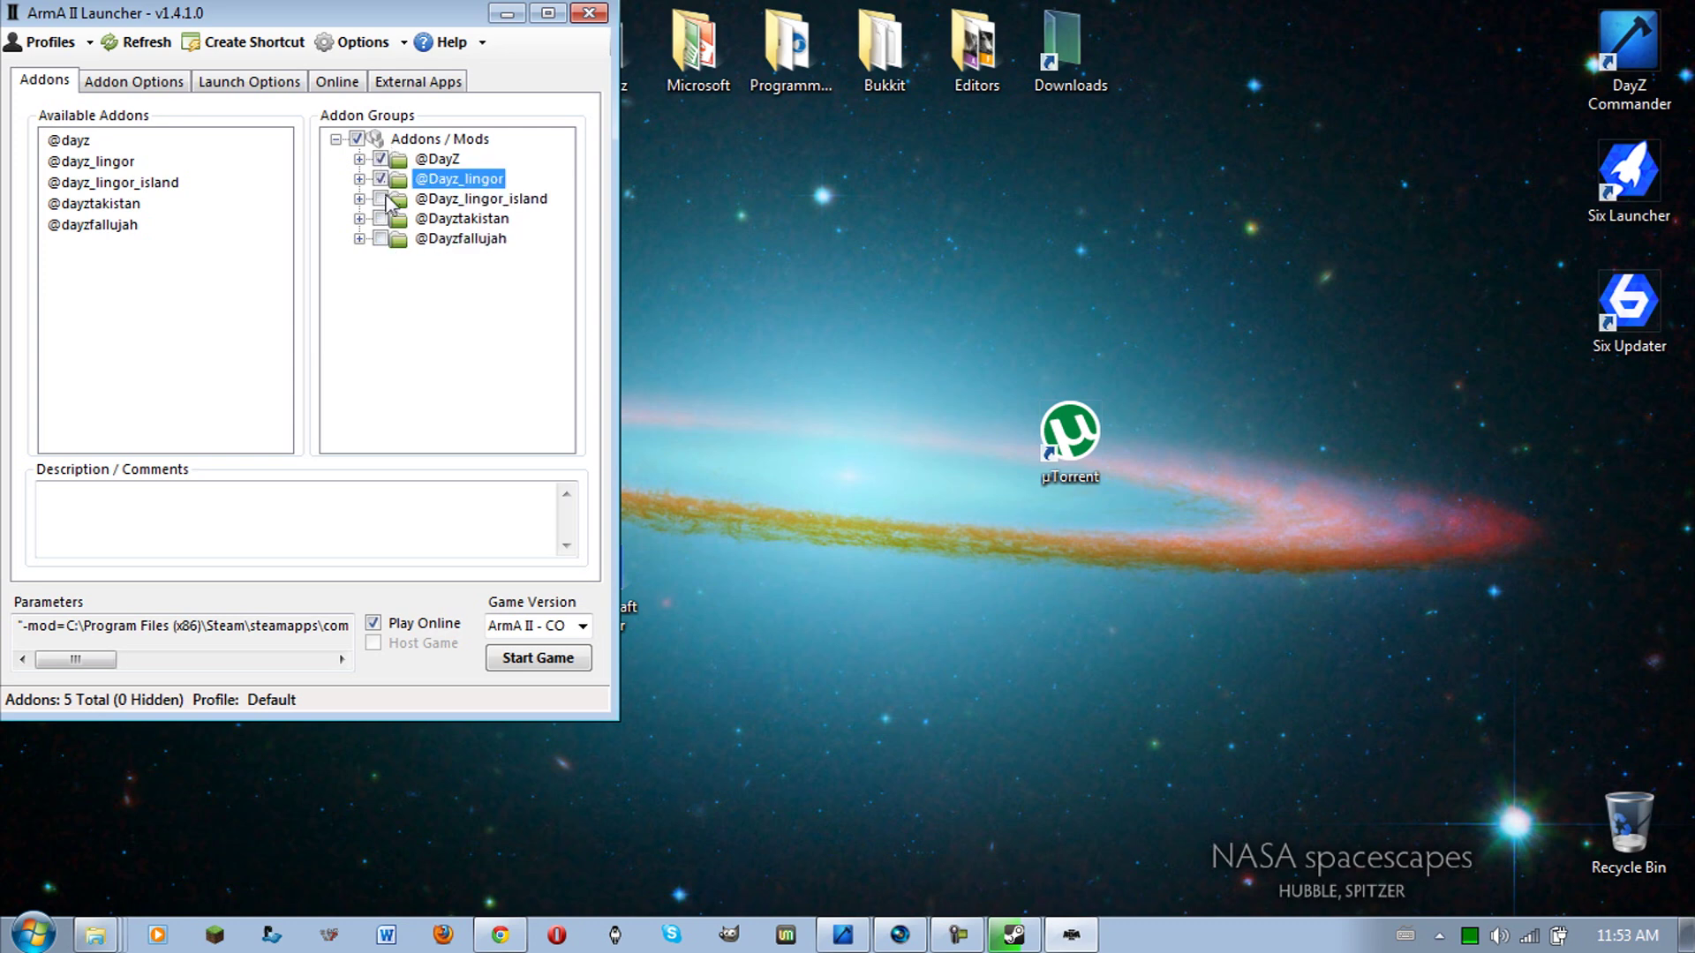
click(379, 199)
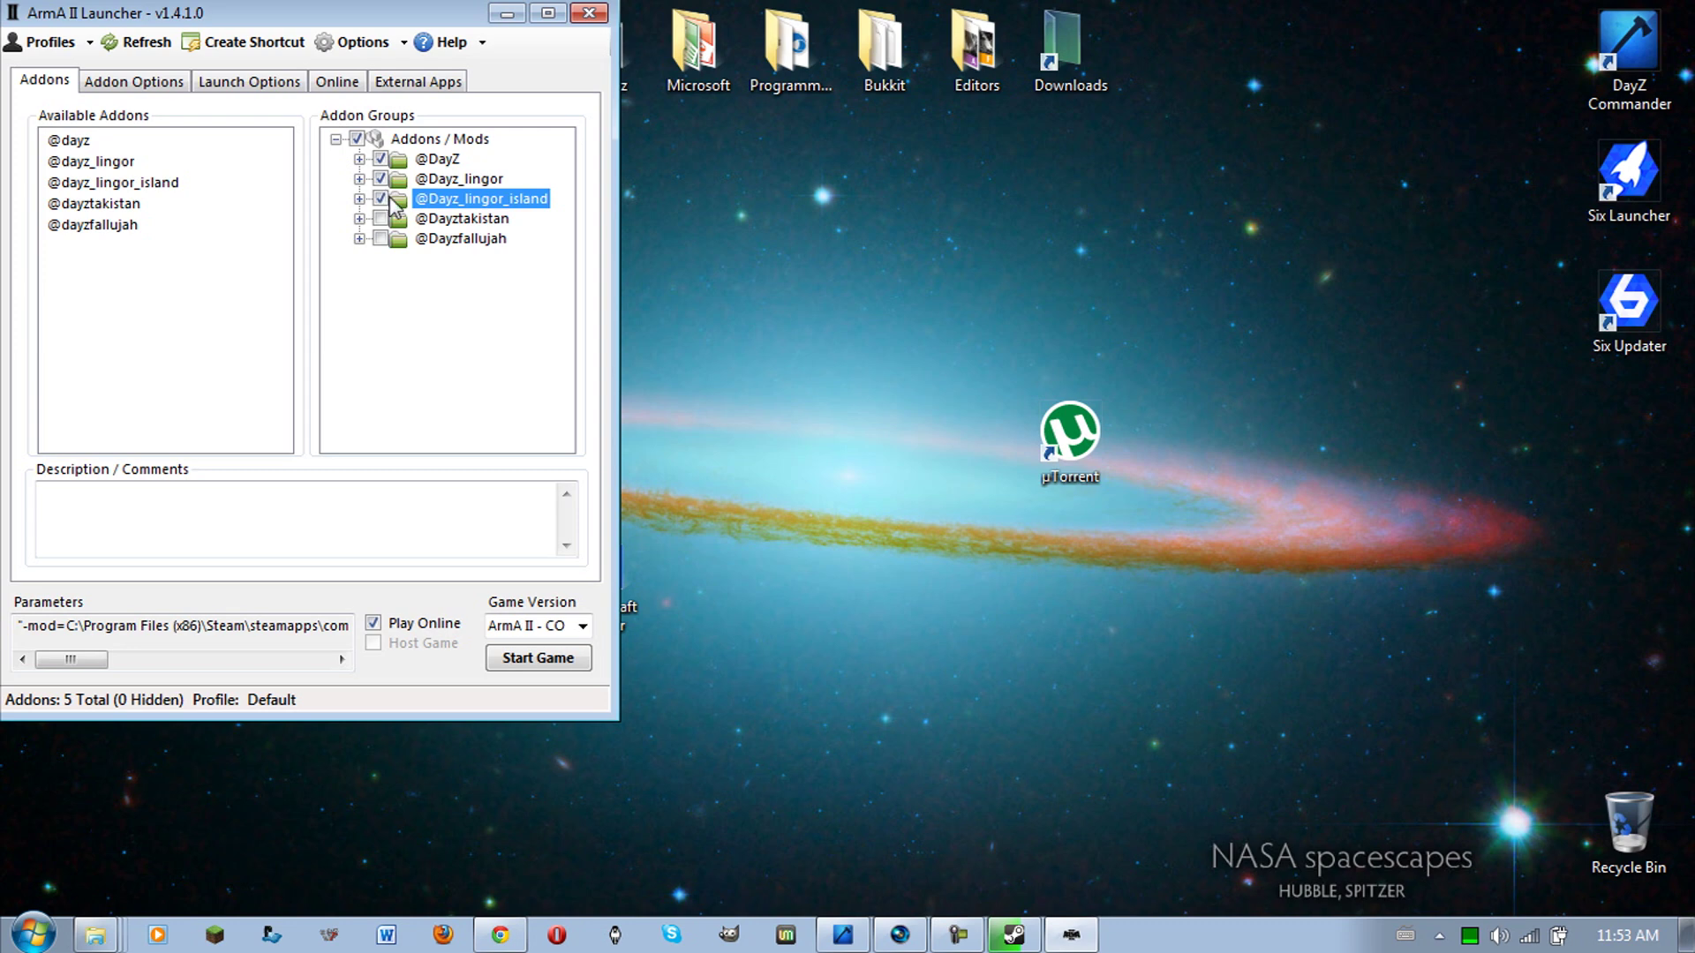
click(379, 218)
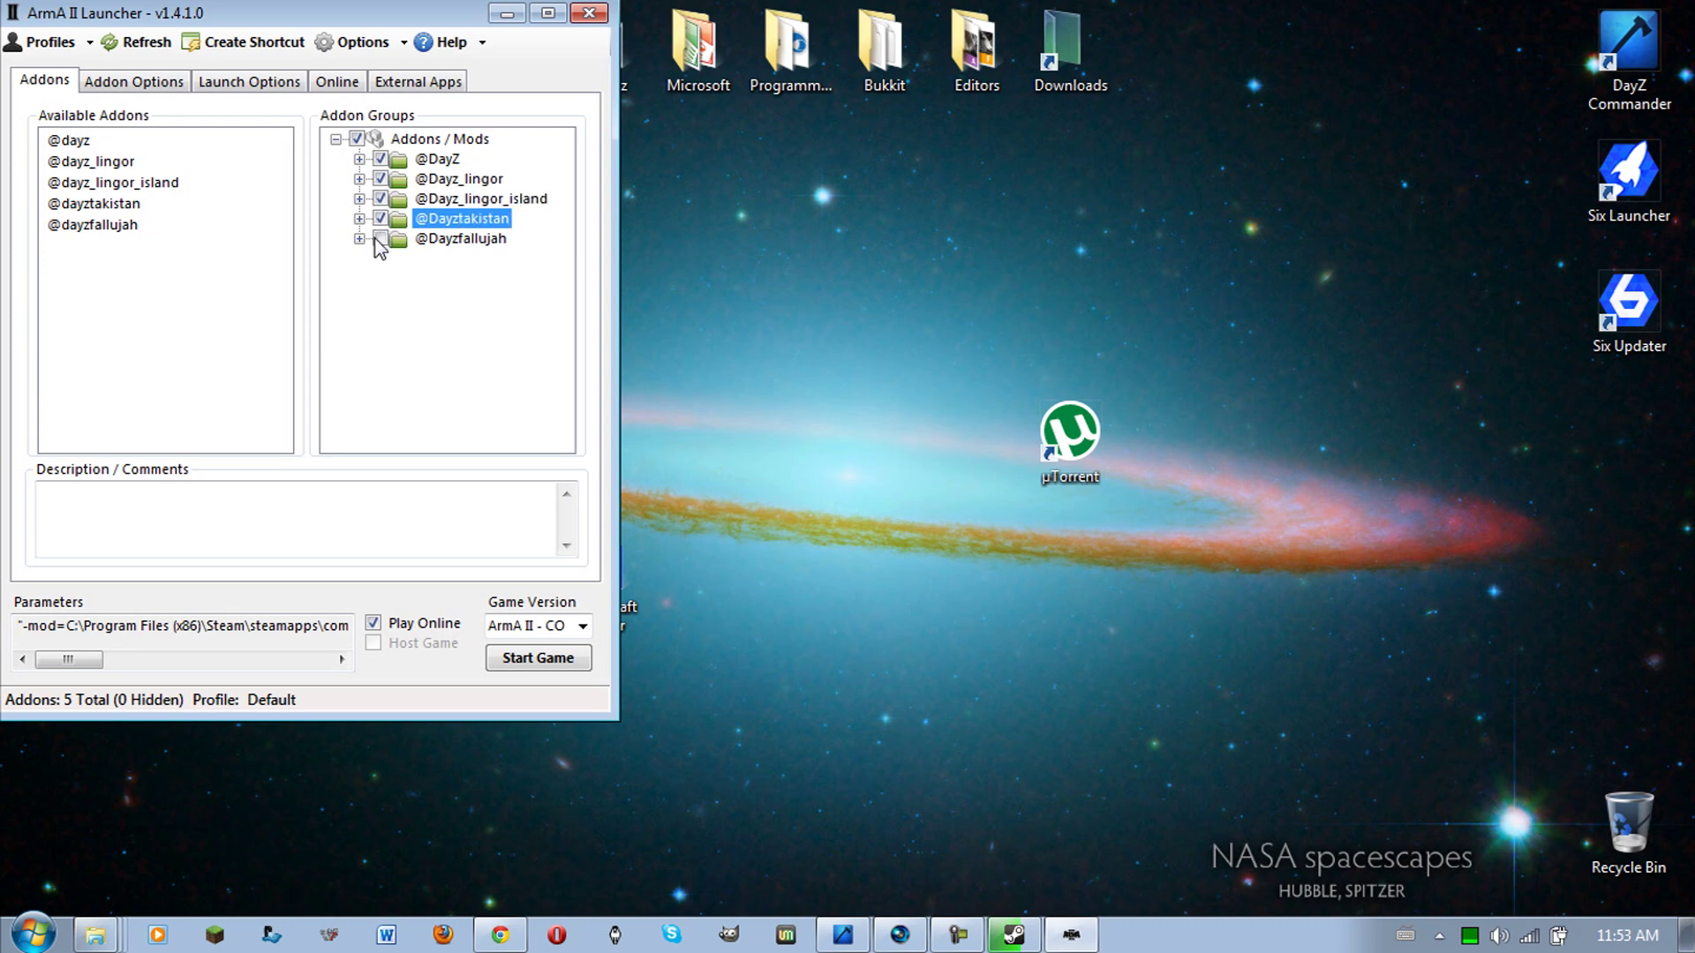
click(377, 239)
click(380, 238)
click(380, 238)
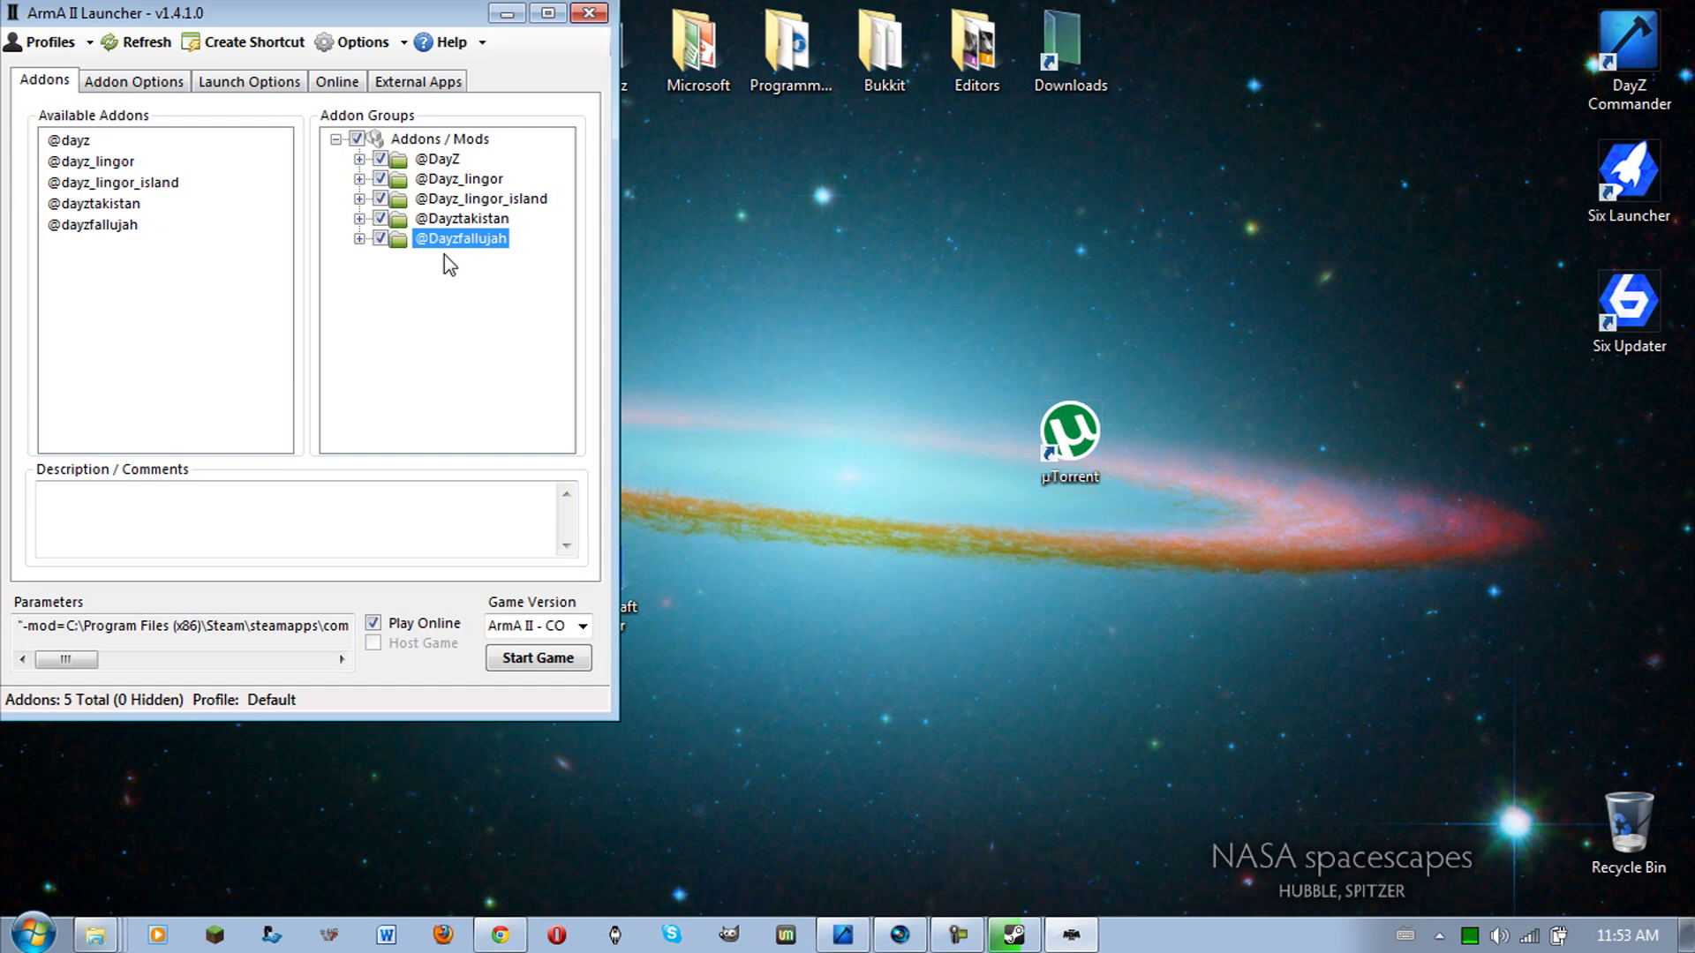
click(380, 179)
click(380, 218)
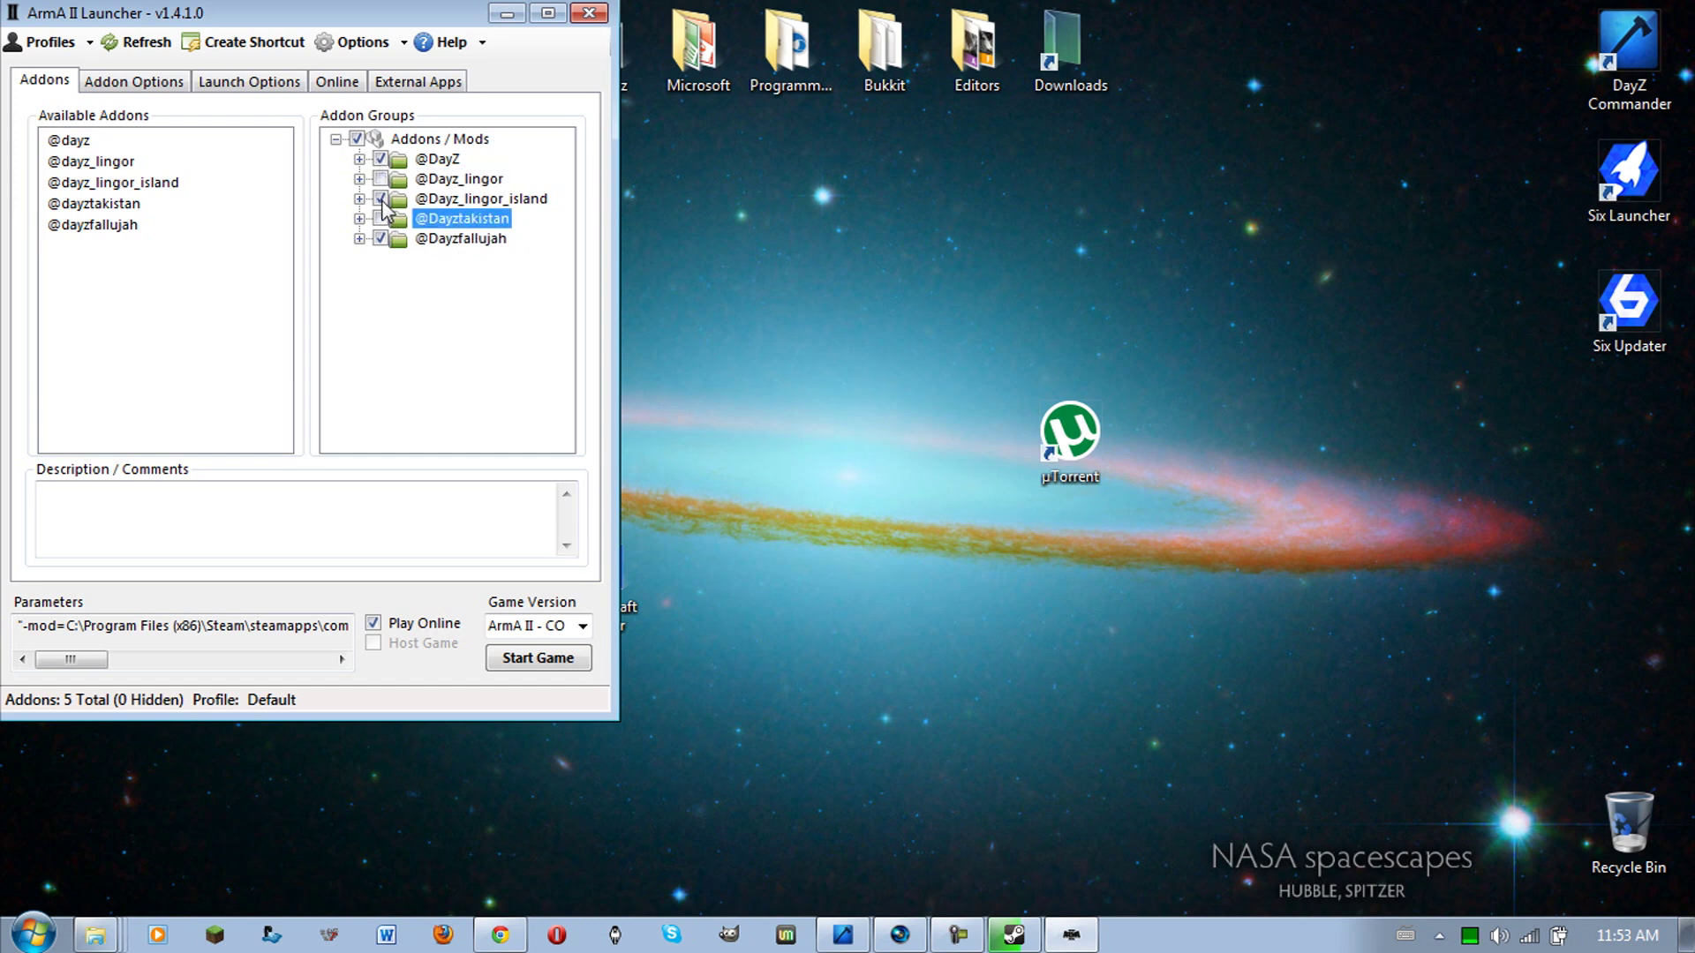
click(380, 198)
click(379, 178)
click(379, 239)
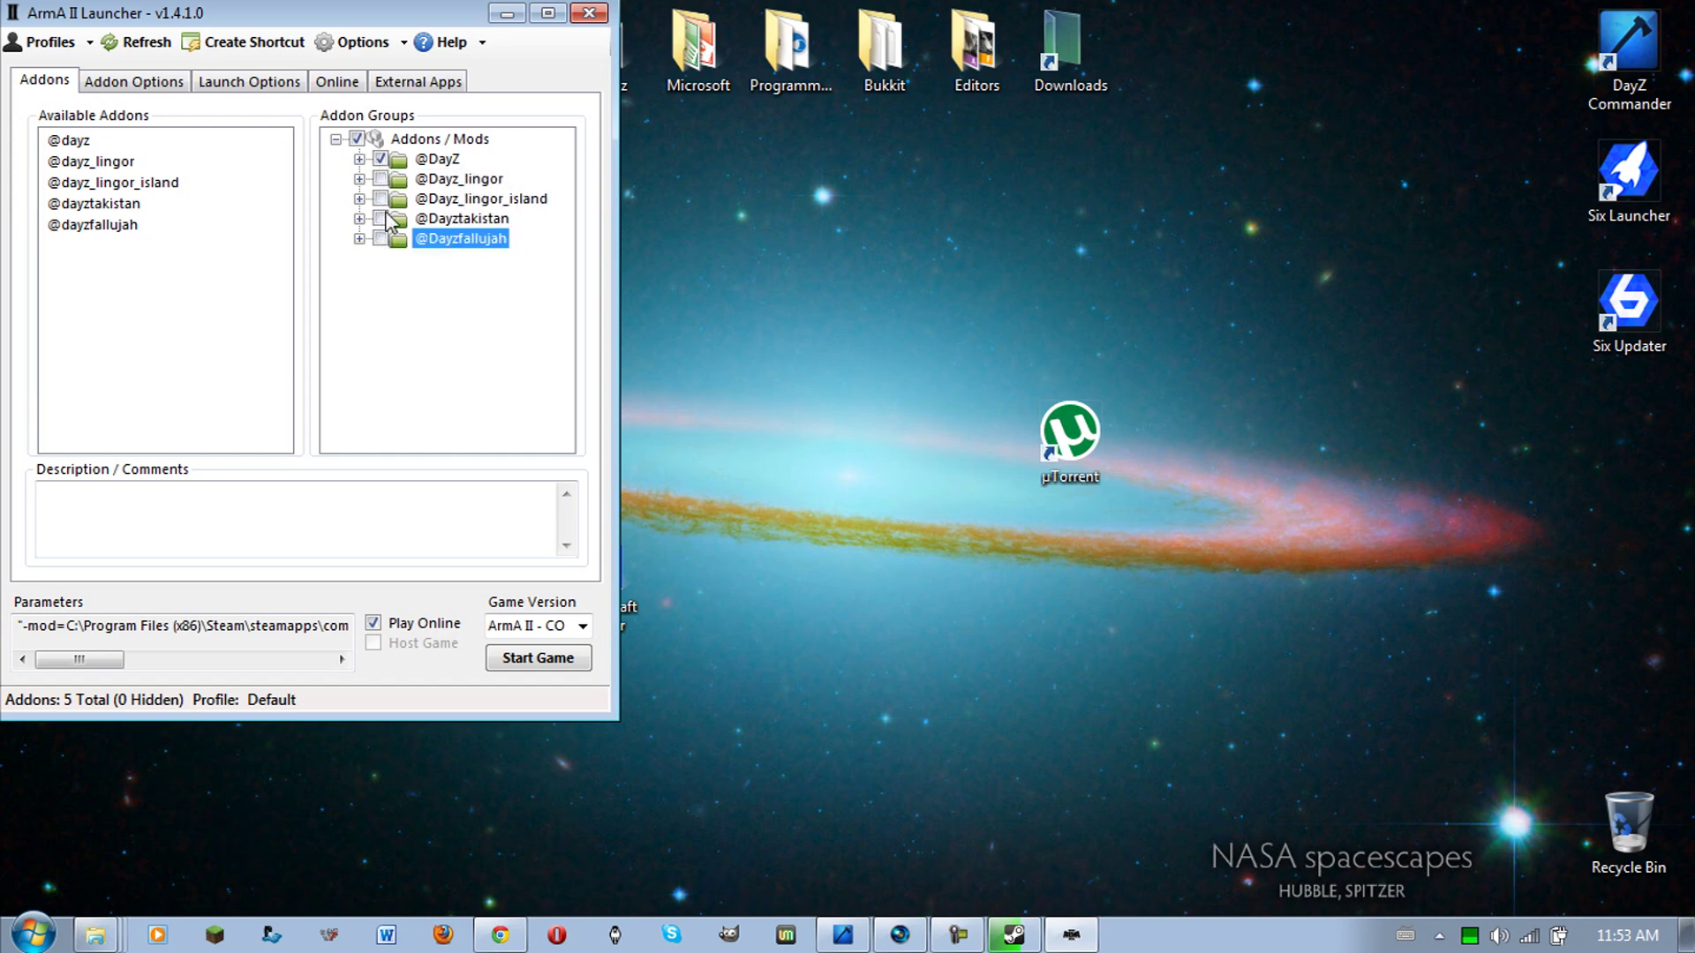
double_click(380, 178)
click(406, 203)
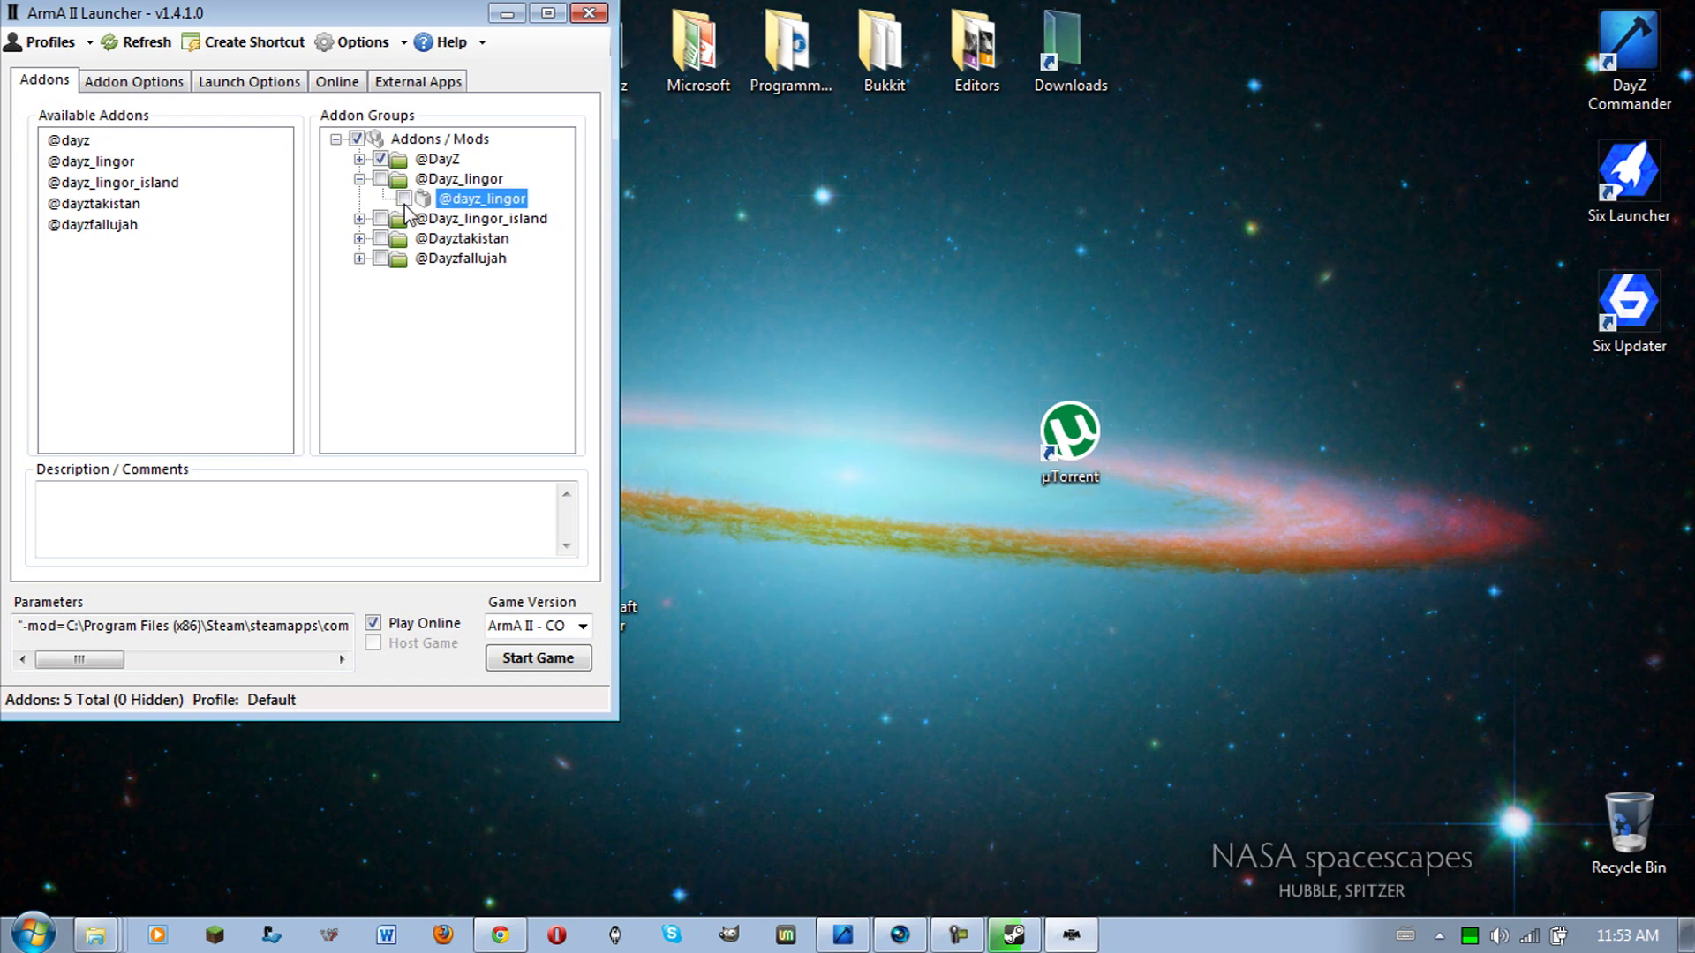
double_click(380, 178)
click(379, 207)
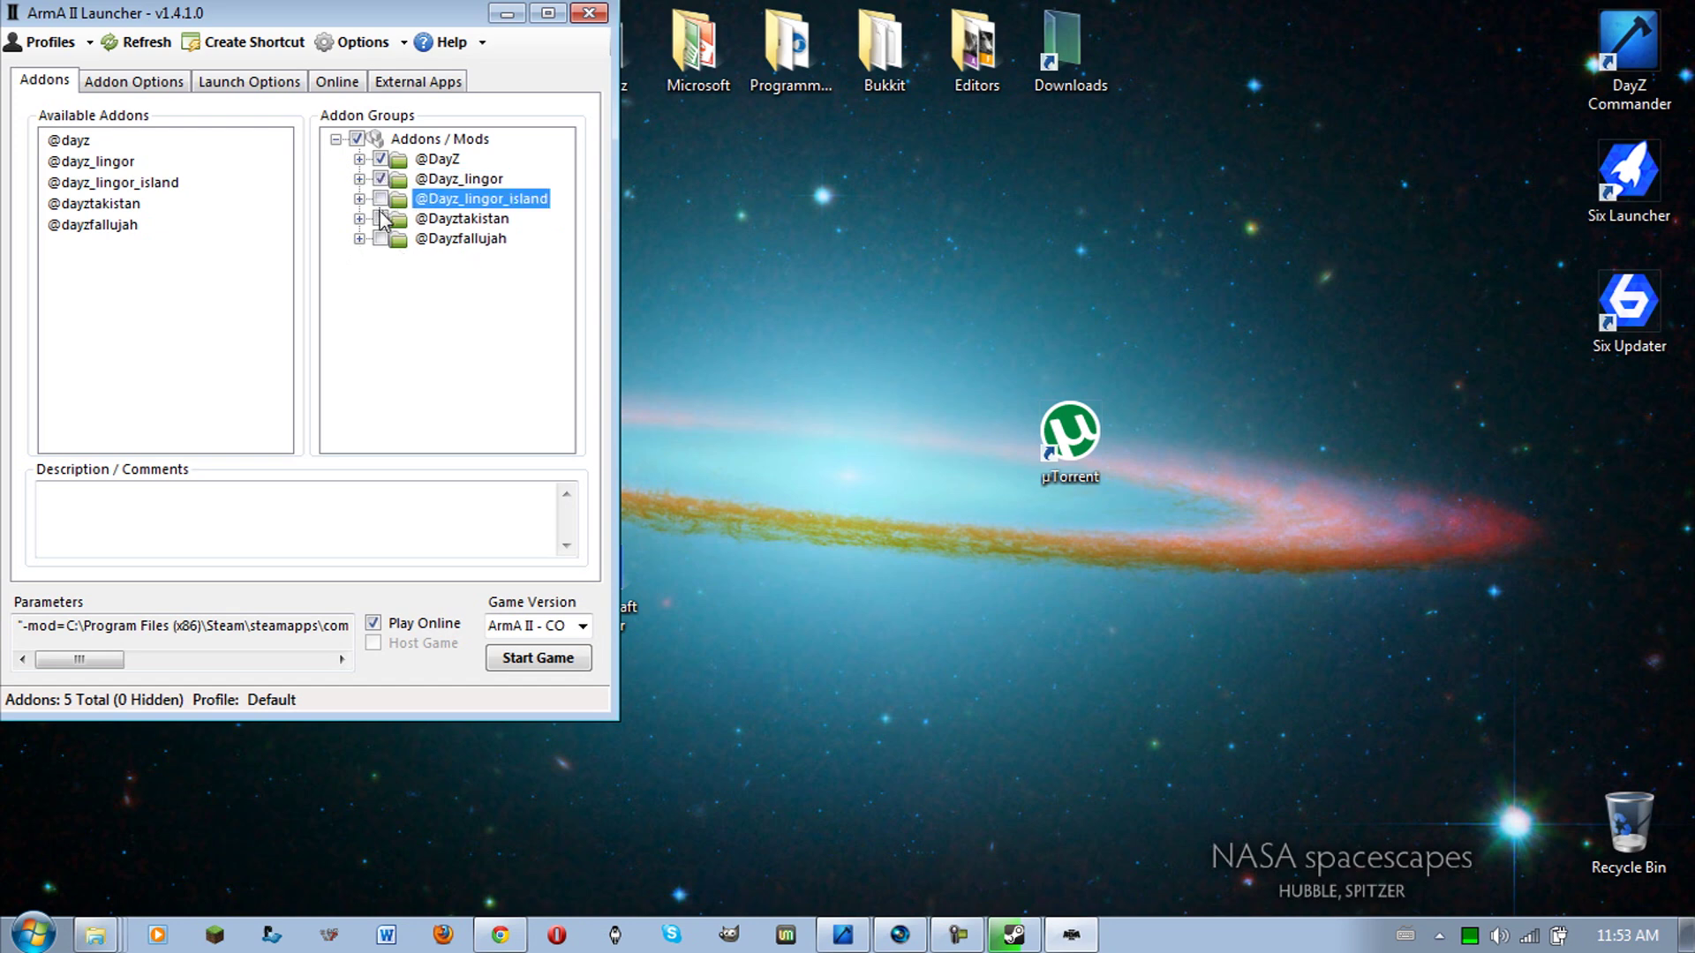
click(379, 218)
click(380, 198)
click(380, 218)
click(382, 238)
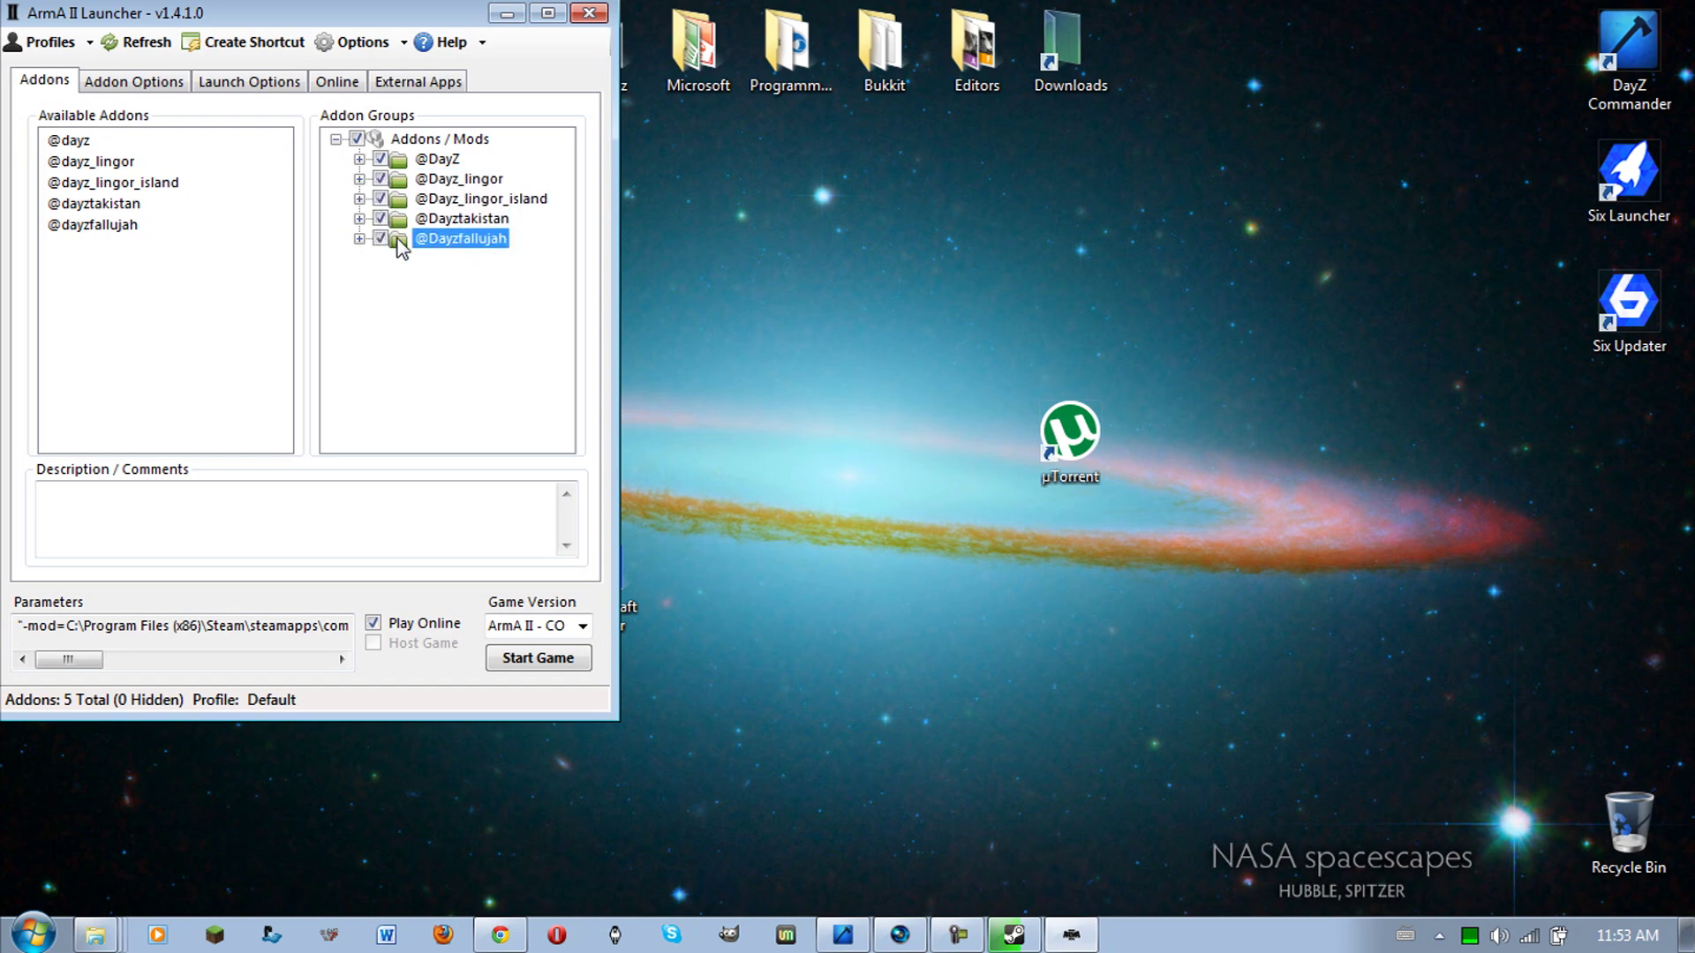
click(507, 13)
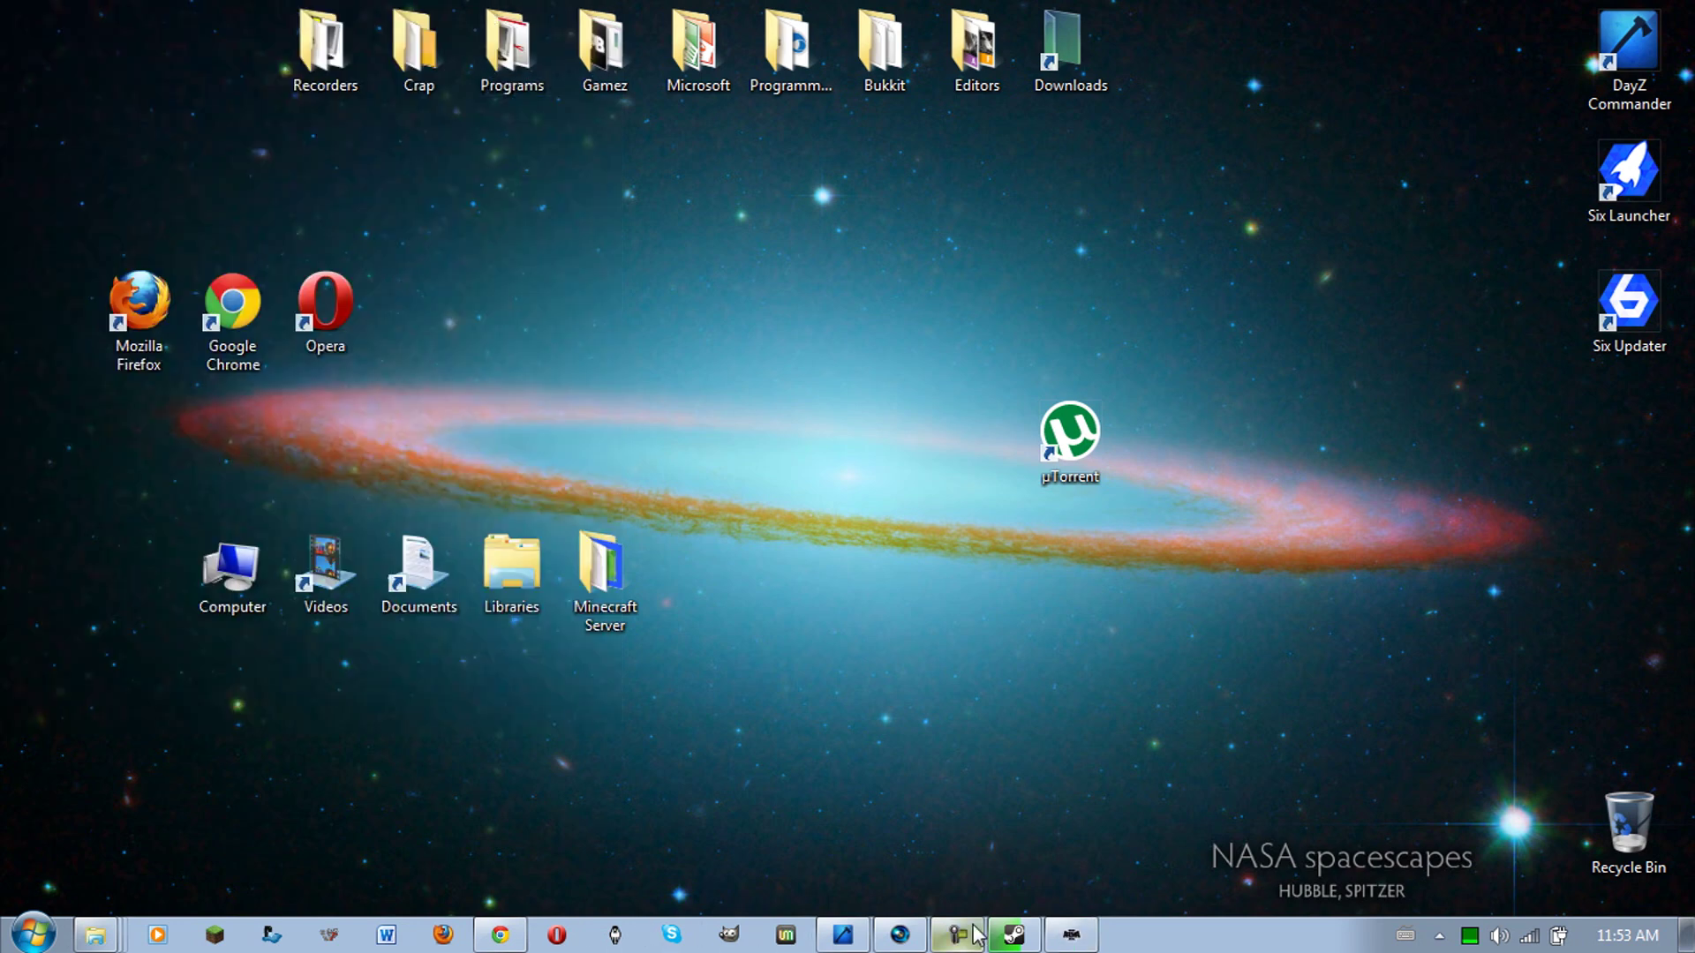
Step: Restore the launcher and select the player profile on the Launch Options tab
mouse_move(976, 934)
click(1006, 885)
click(149, 82)
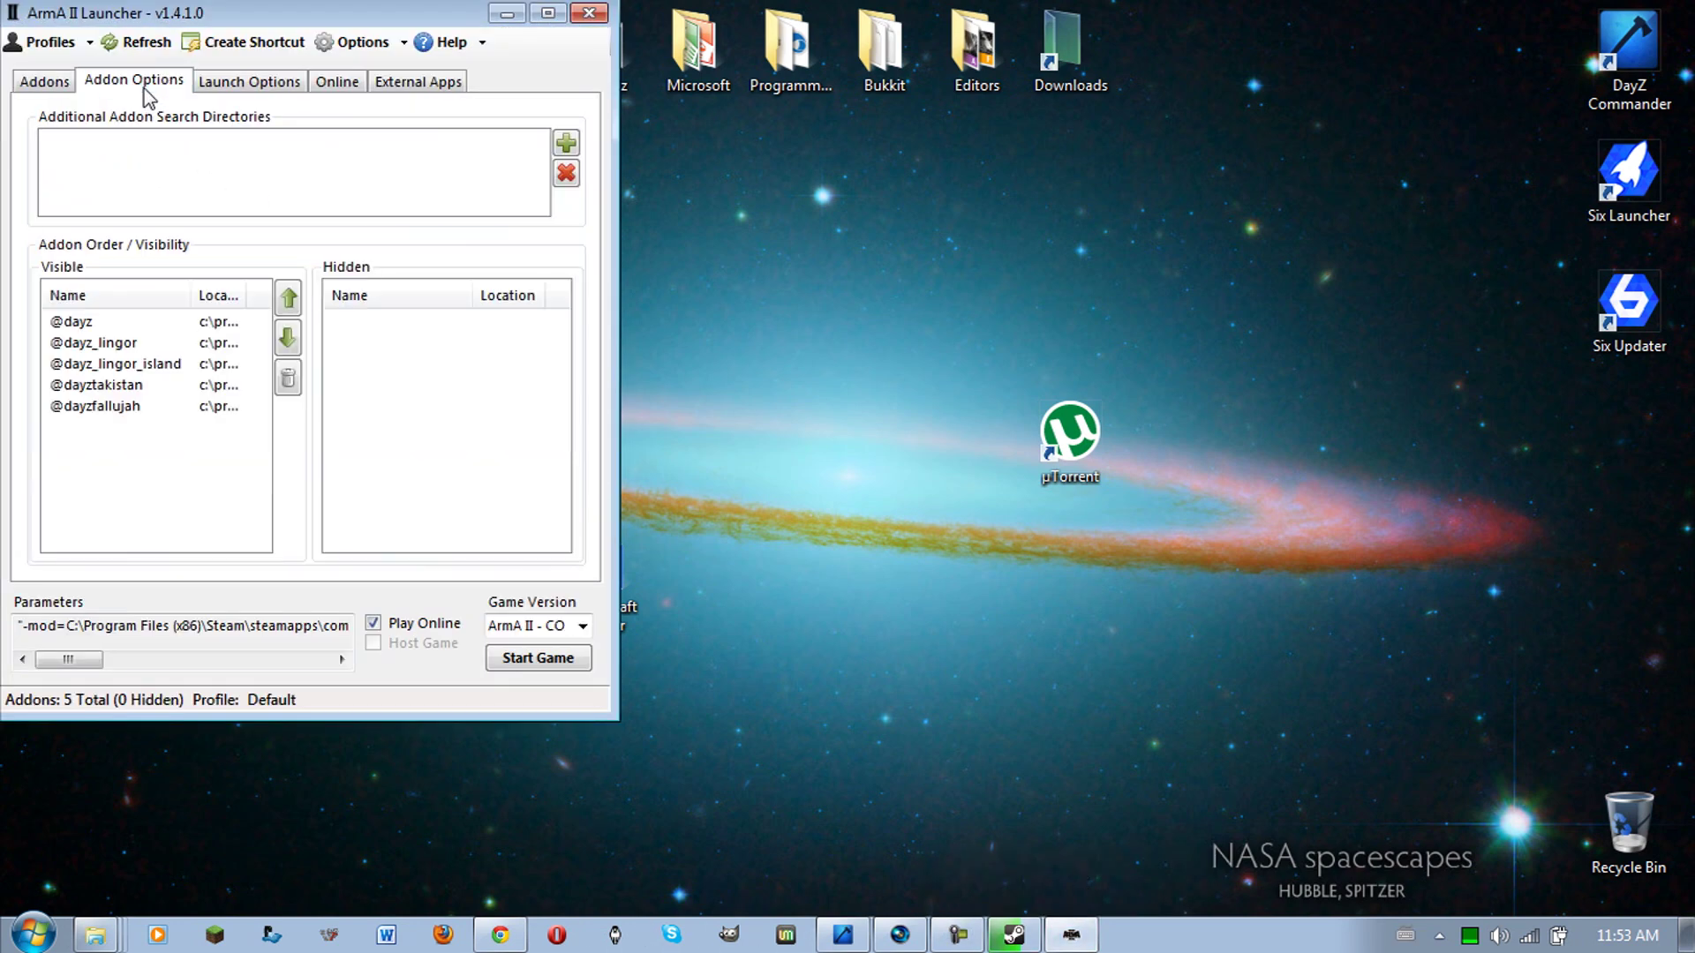
click(268, 81)
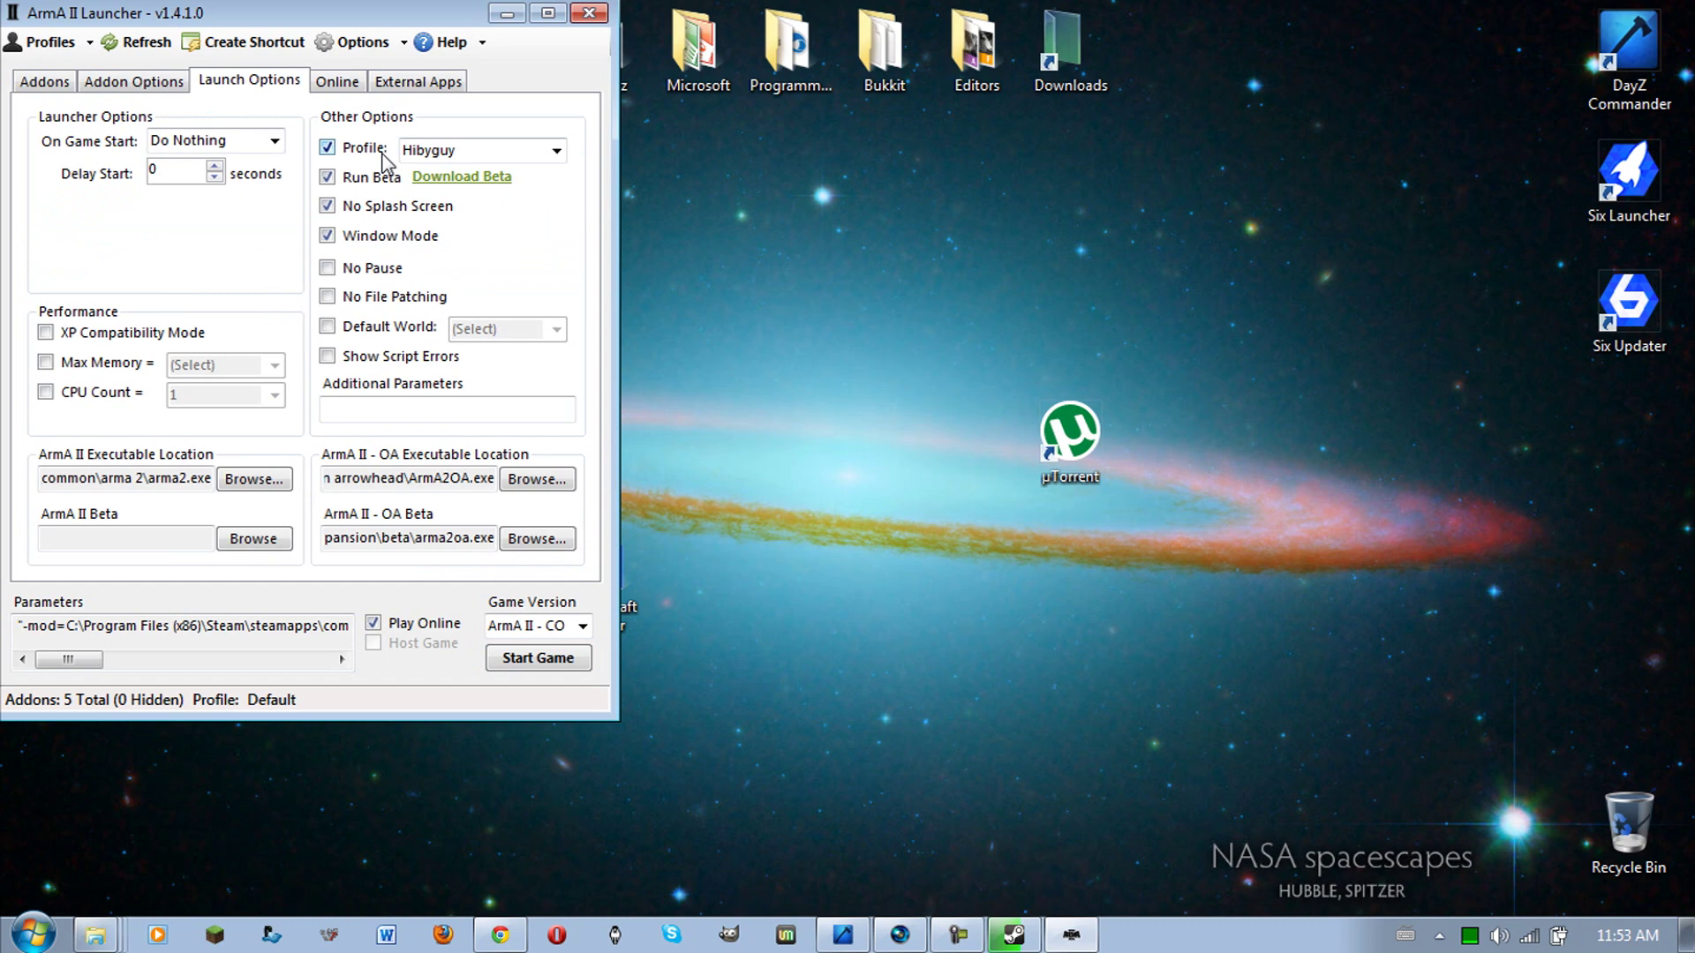
click(555, 157)
click(555, 157)
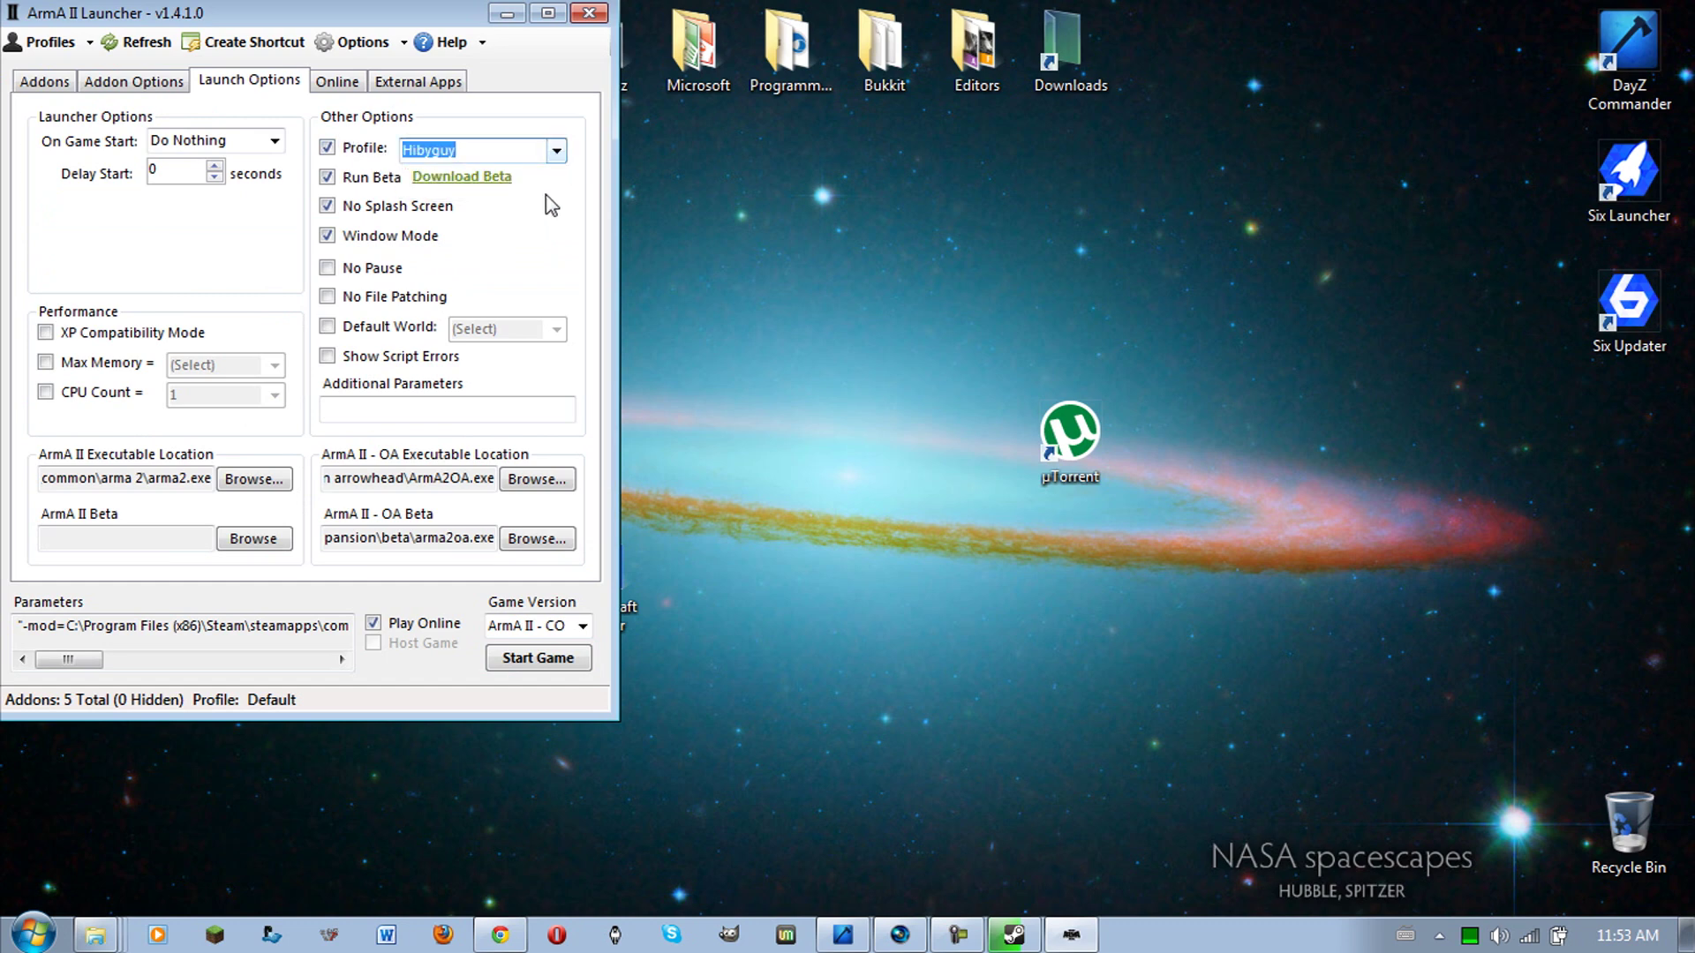
click(556, 151)
click(553, 162)
Step: Enable Window Mode, review the mod-listing launch parameters, then switch to DayZ Commander
double_click(310, 625)
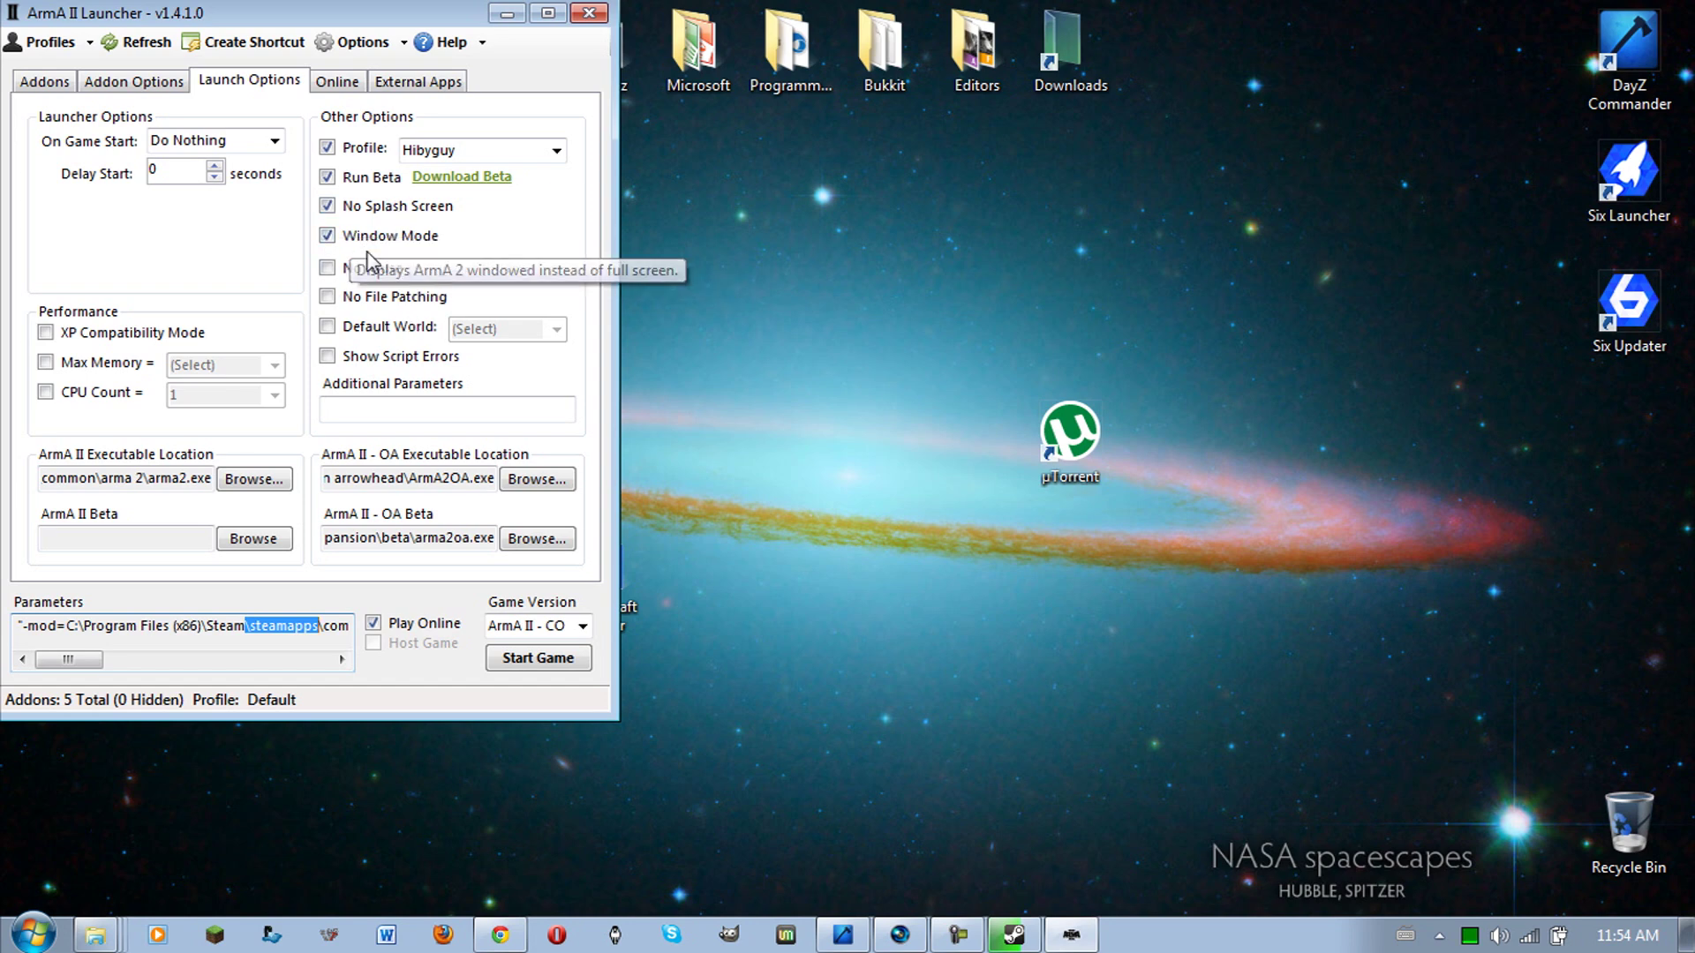
click(327, 235)
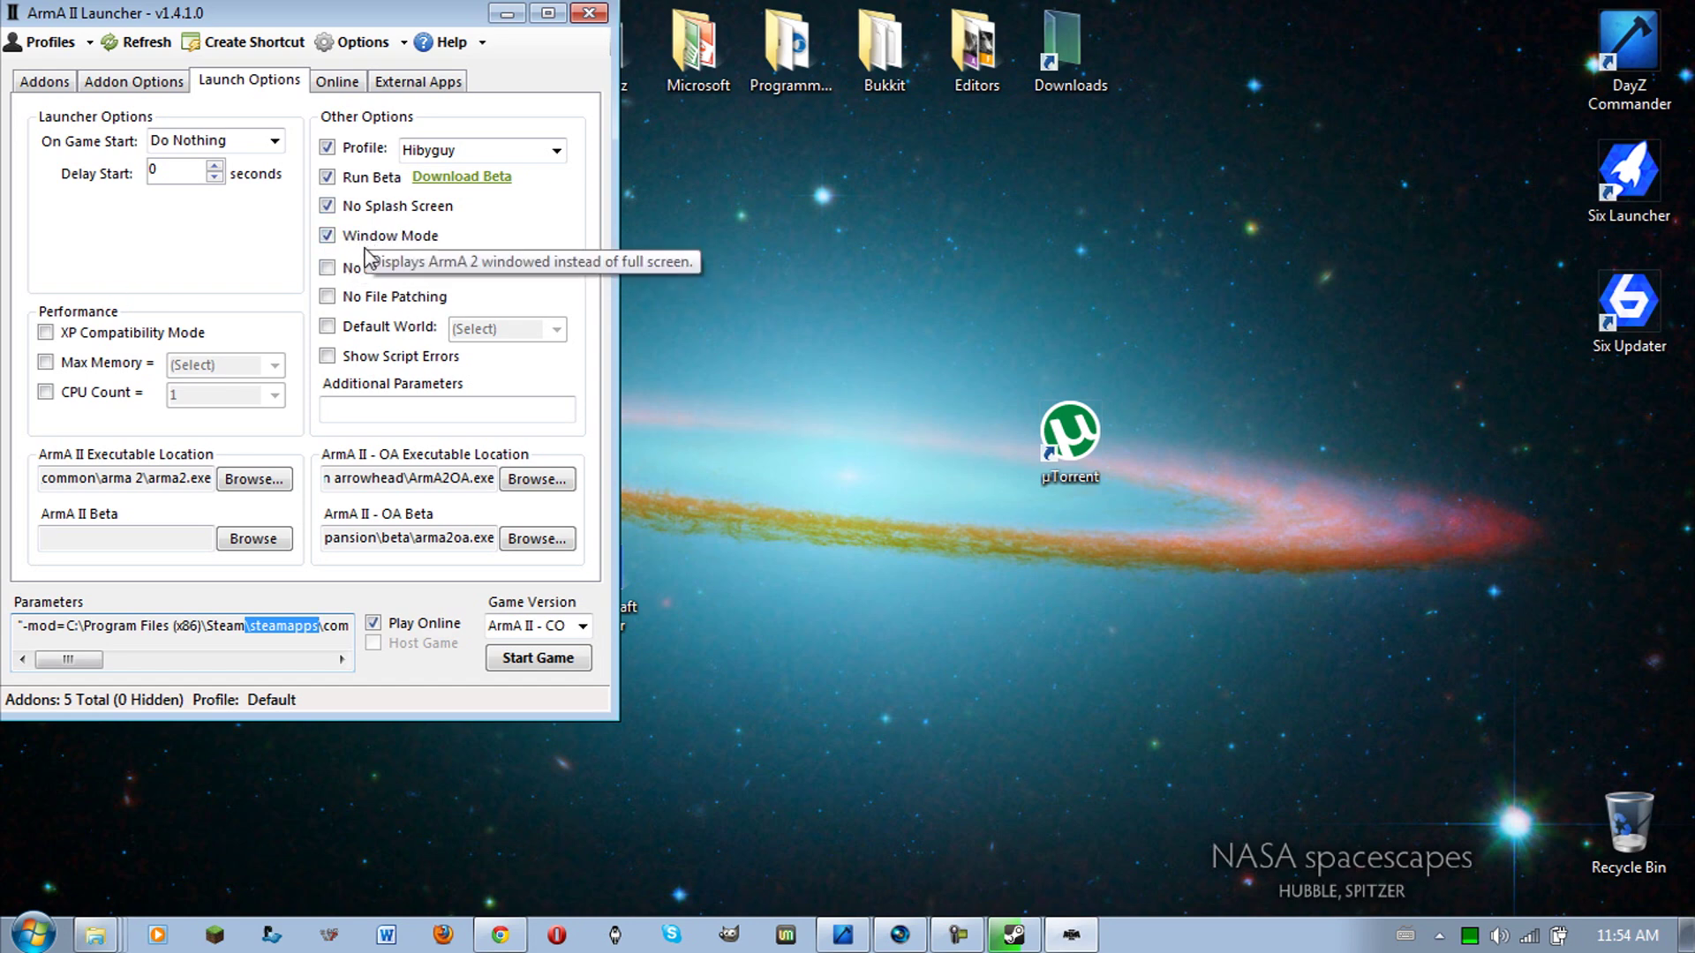
click(287, 625)
mouse_move(69, 659)
mouse_down()
mouse_move(314, 664)
mouse_move(66, 676)
mouse_move(600, 680)
mouse_up()
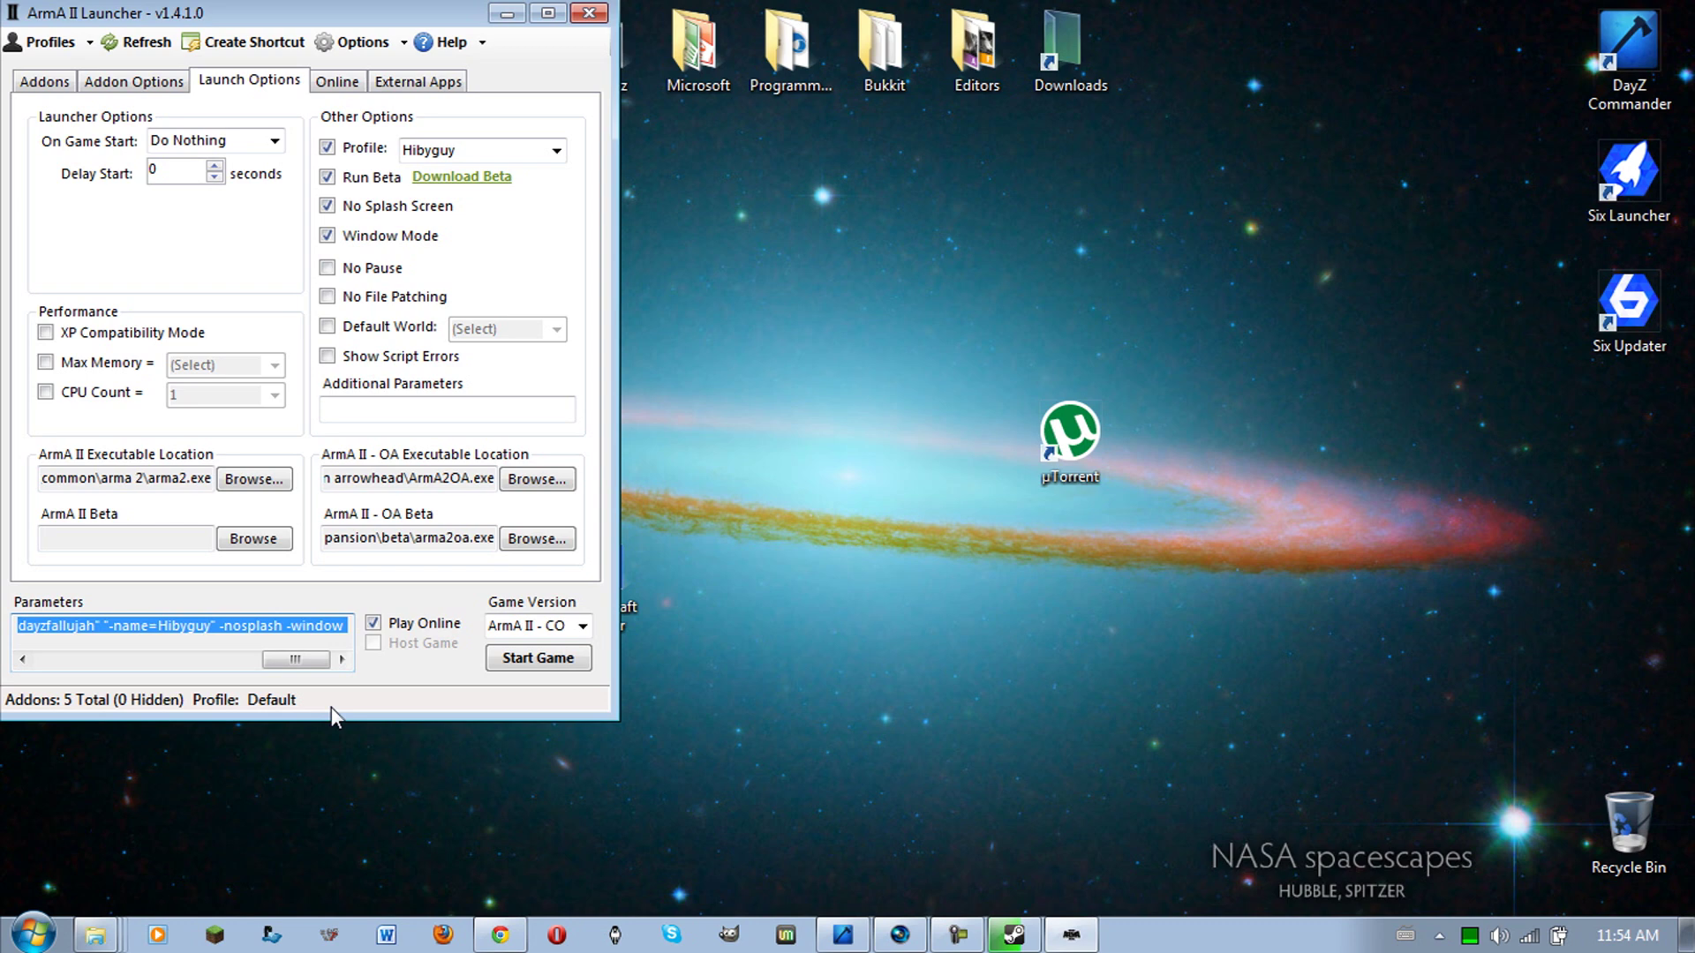
drag(298, 660, 221, 669)
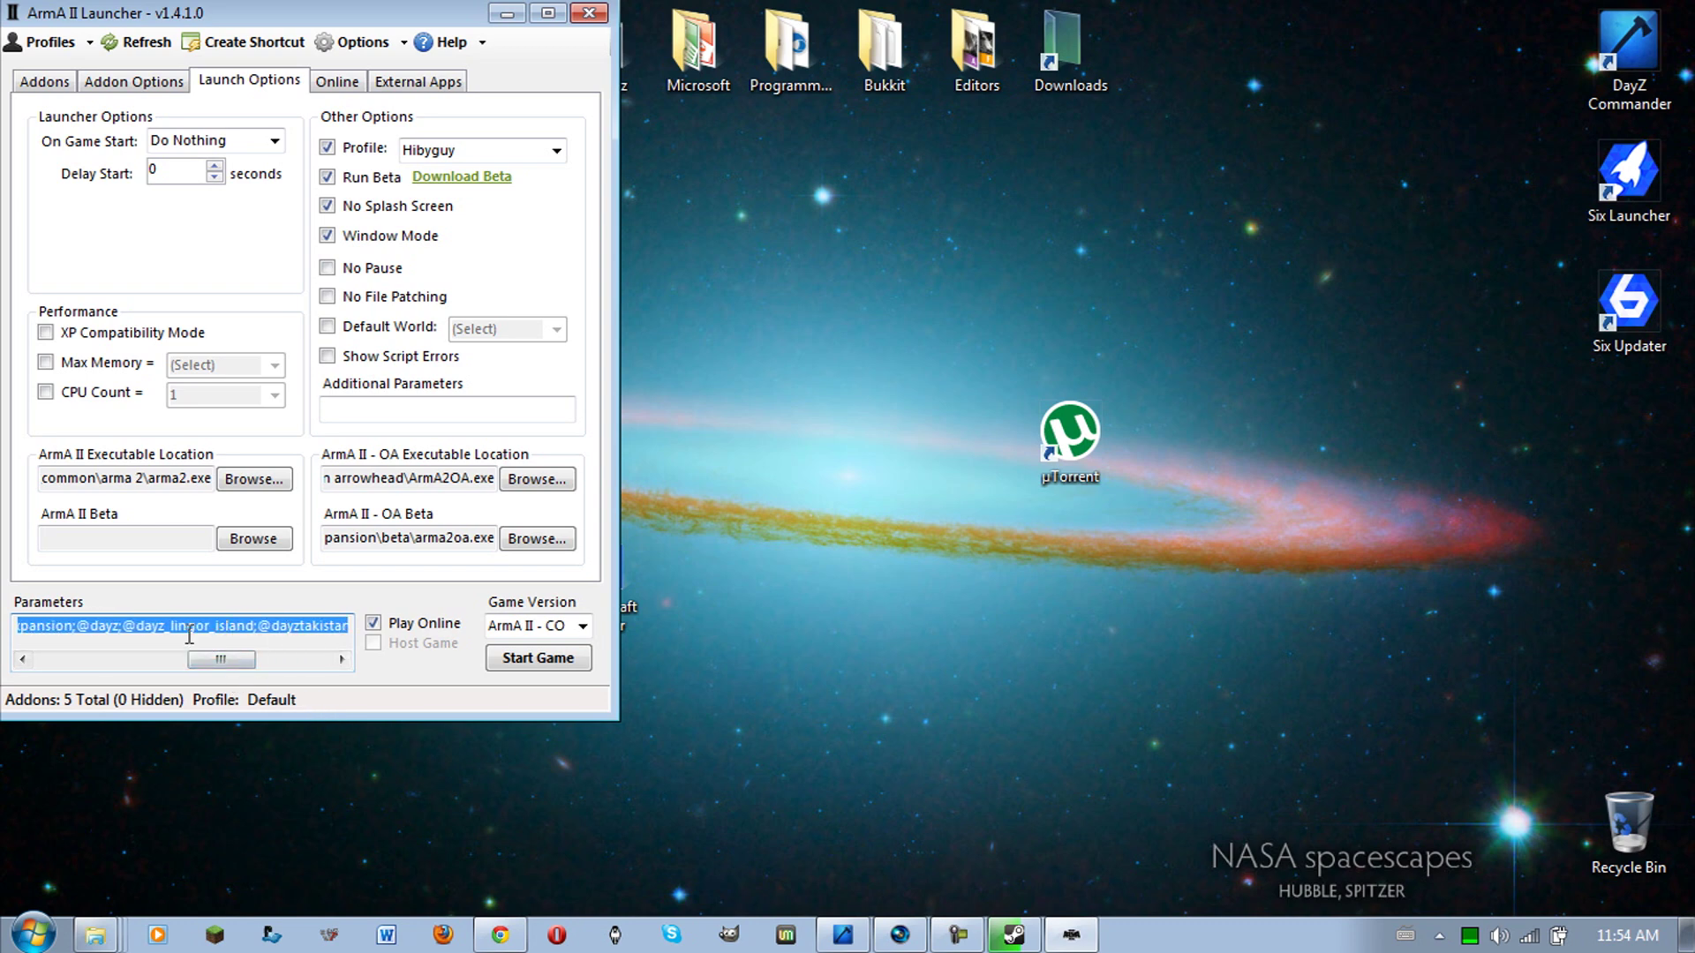
mouse_move(843, 935)
click(839, 888)
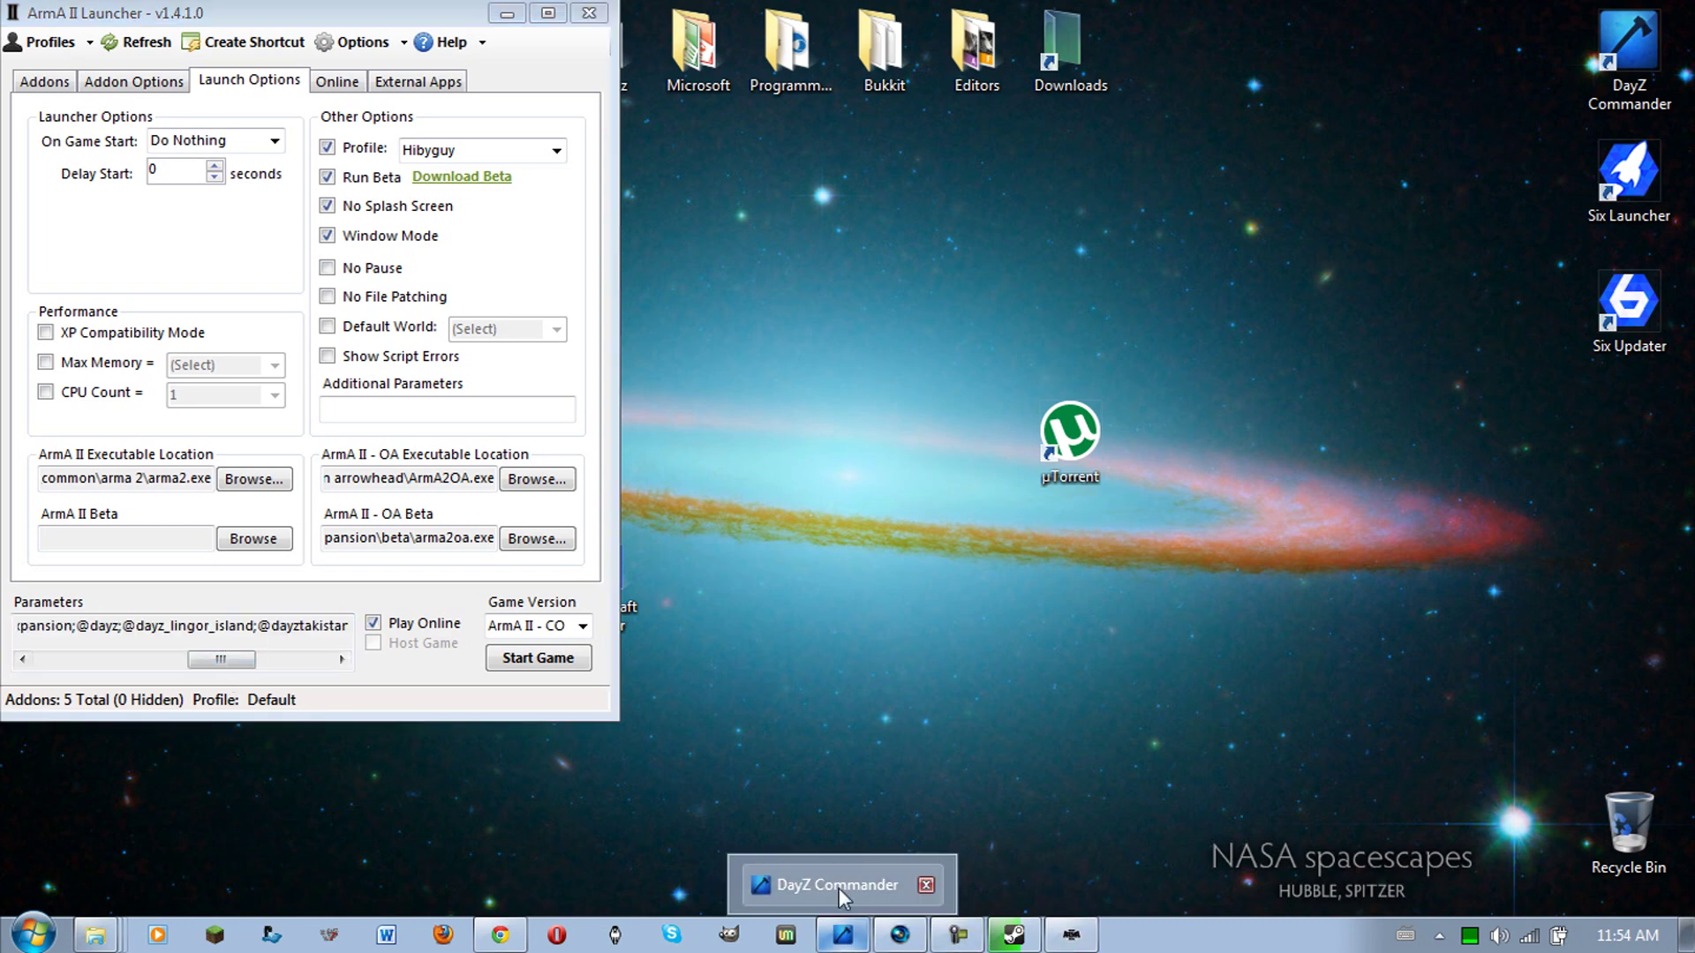
Step: Quit Steam from its menu in the system tray
click(1438, 934)
right_click(1476, 756)
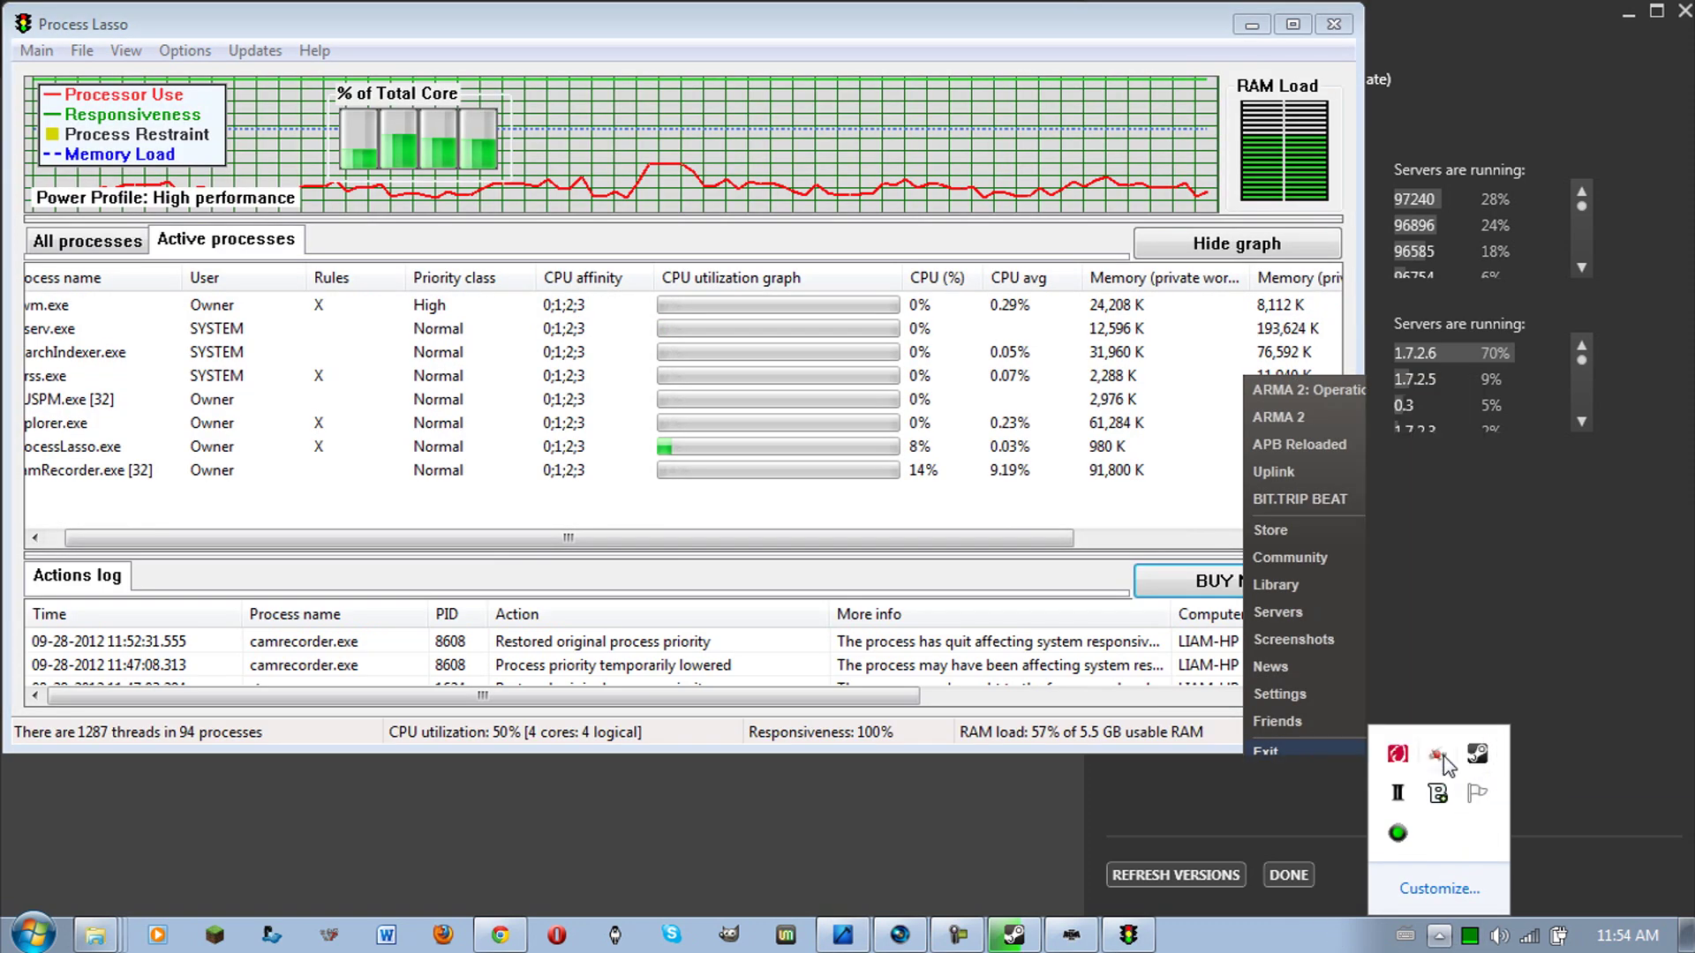
key(Return)
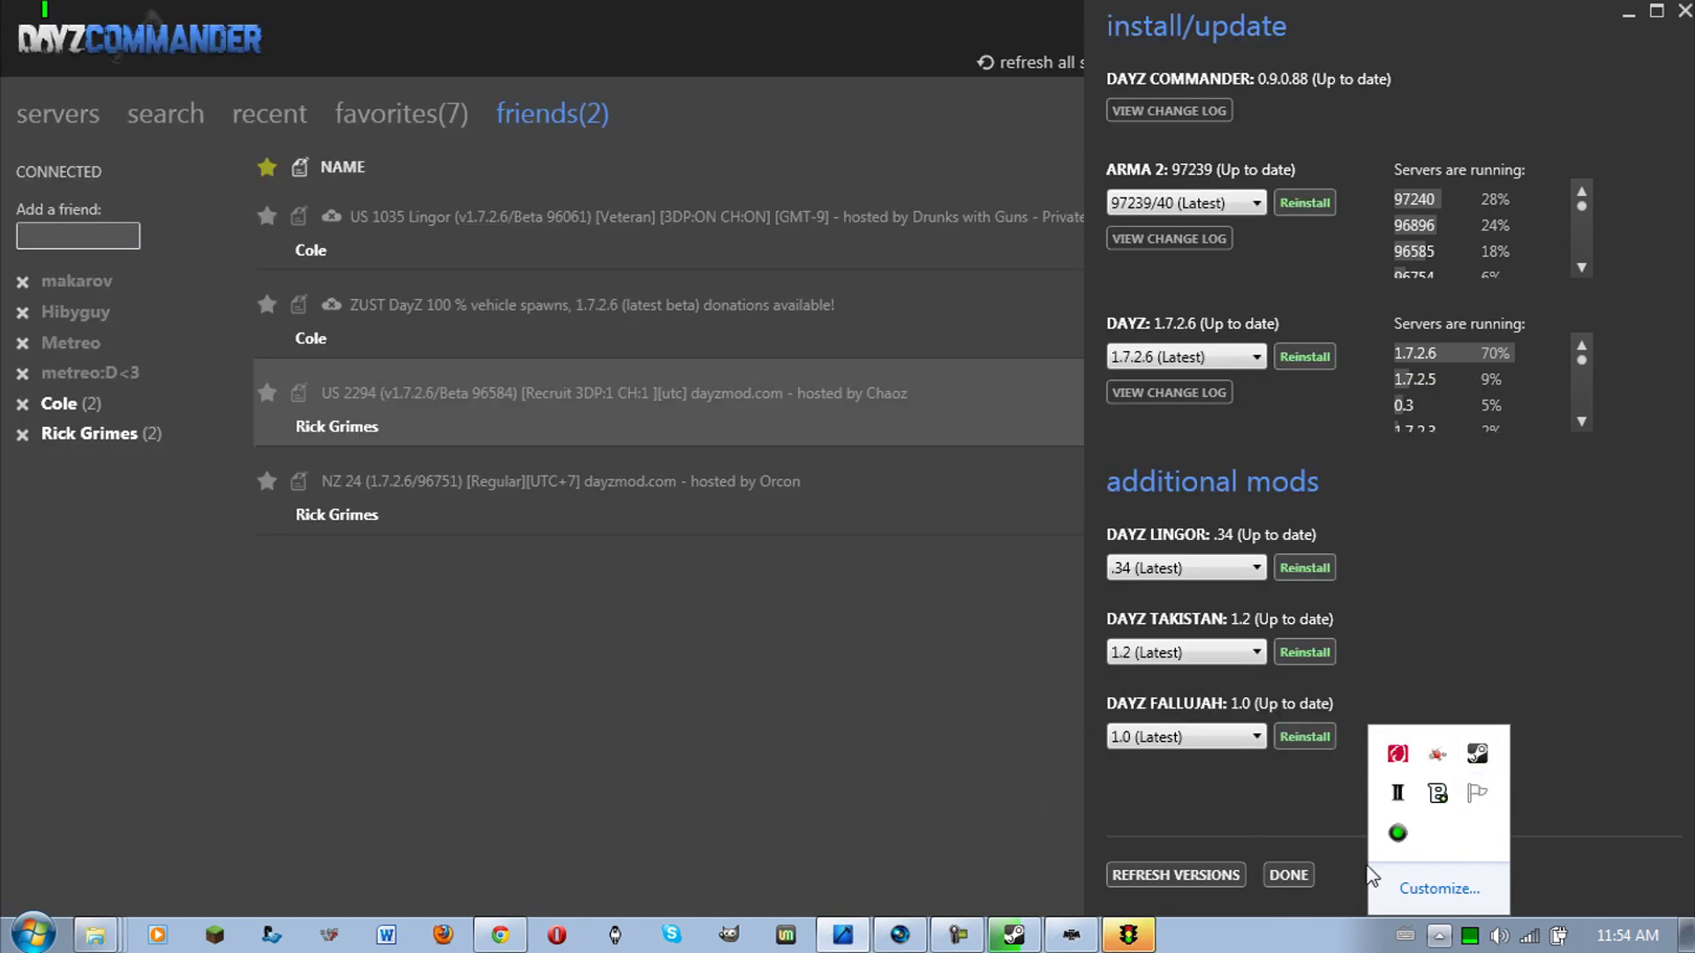
Step: Close the install/update panel and minimize the Process Lasso window
click(1288, 875)
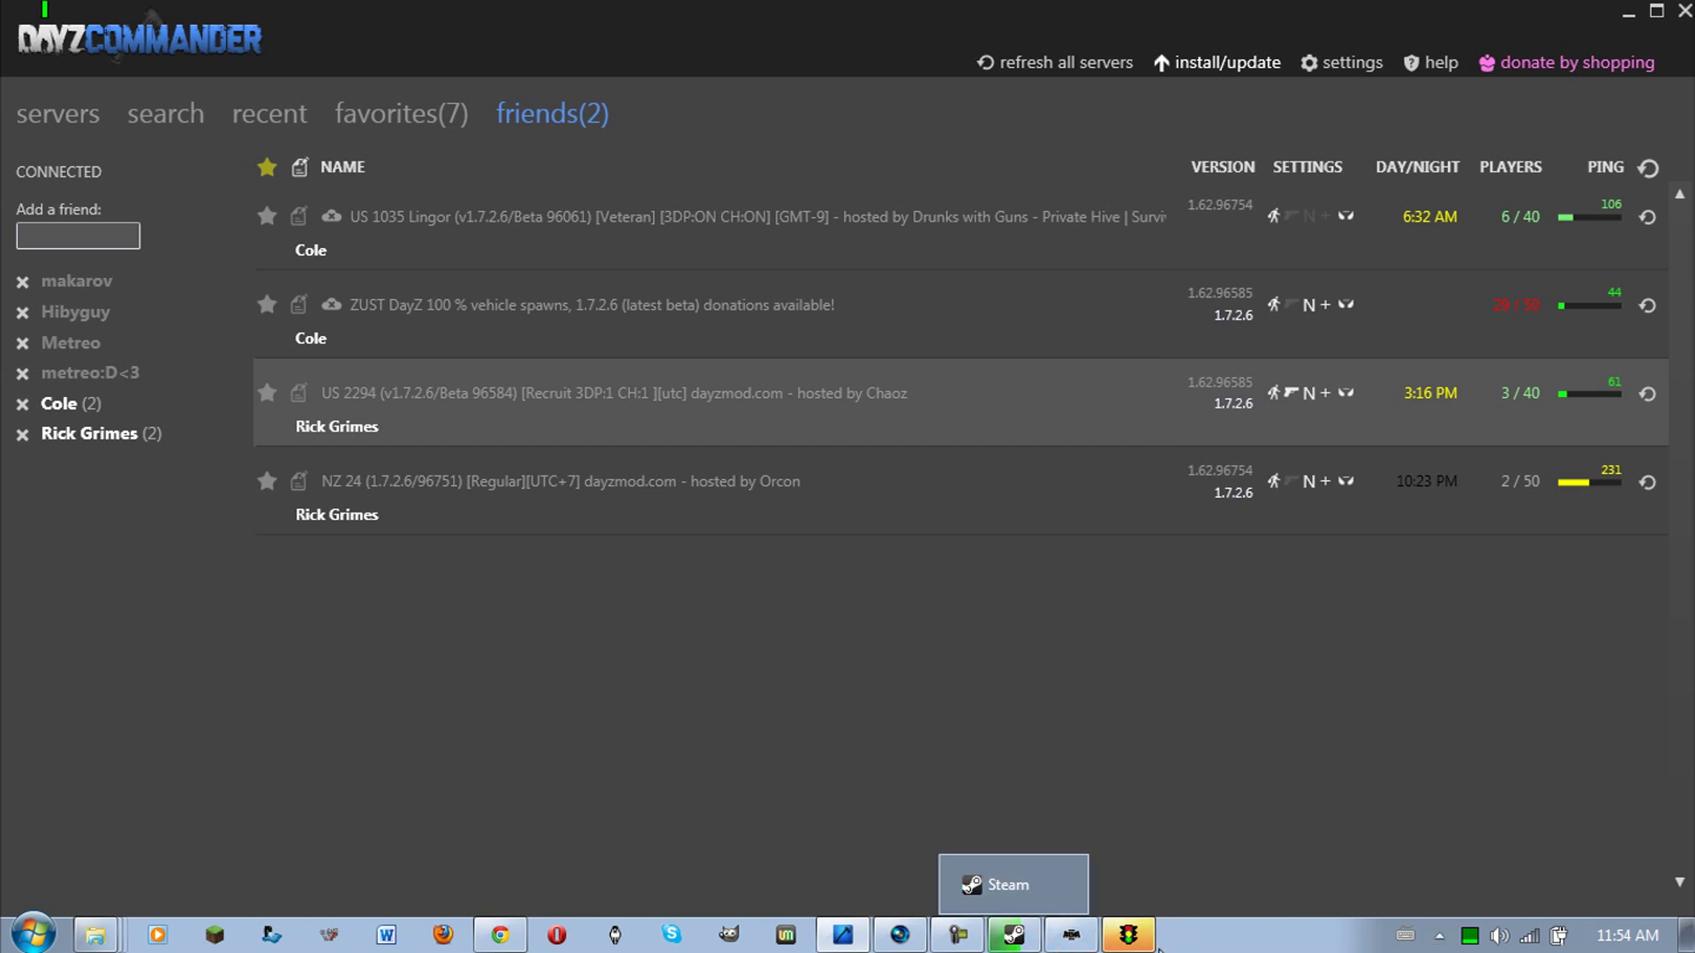
mouse_move(1129, 935)
click(1133, 878)
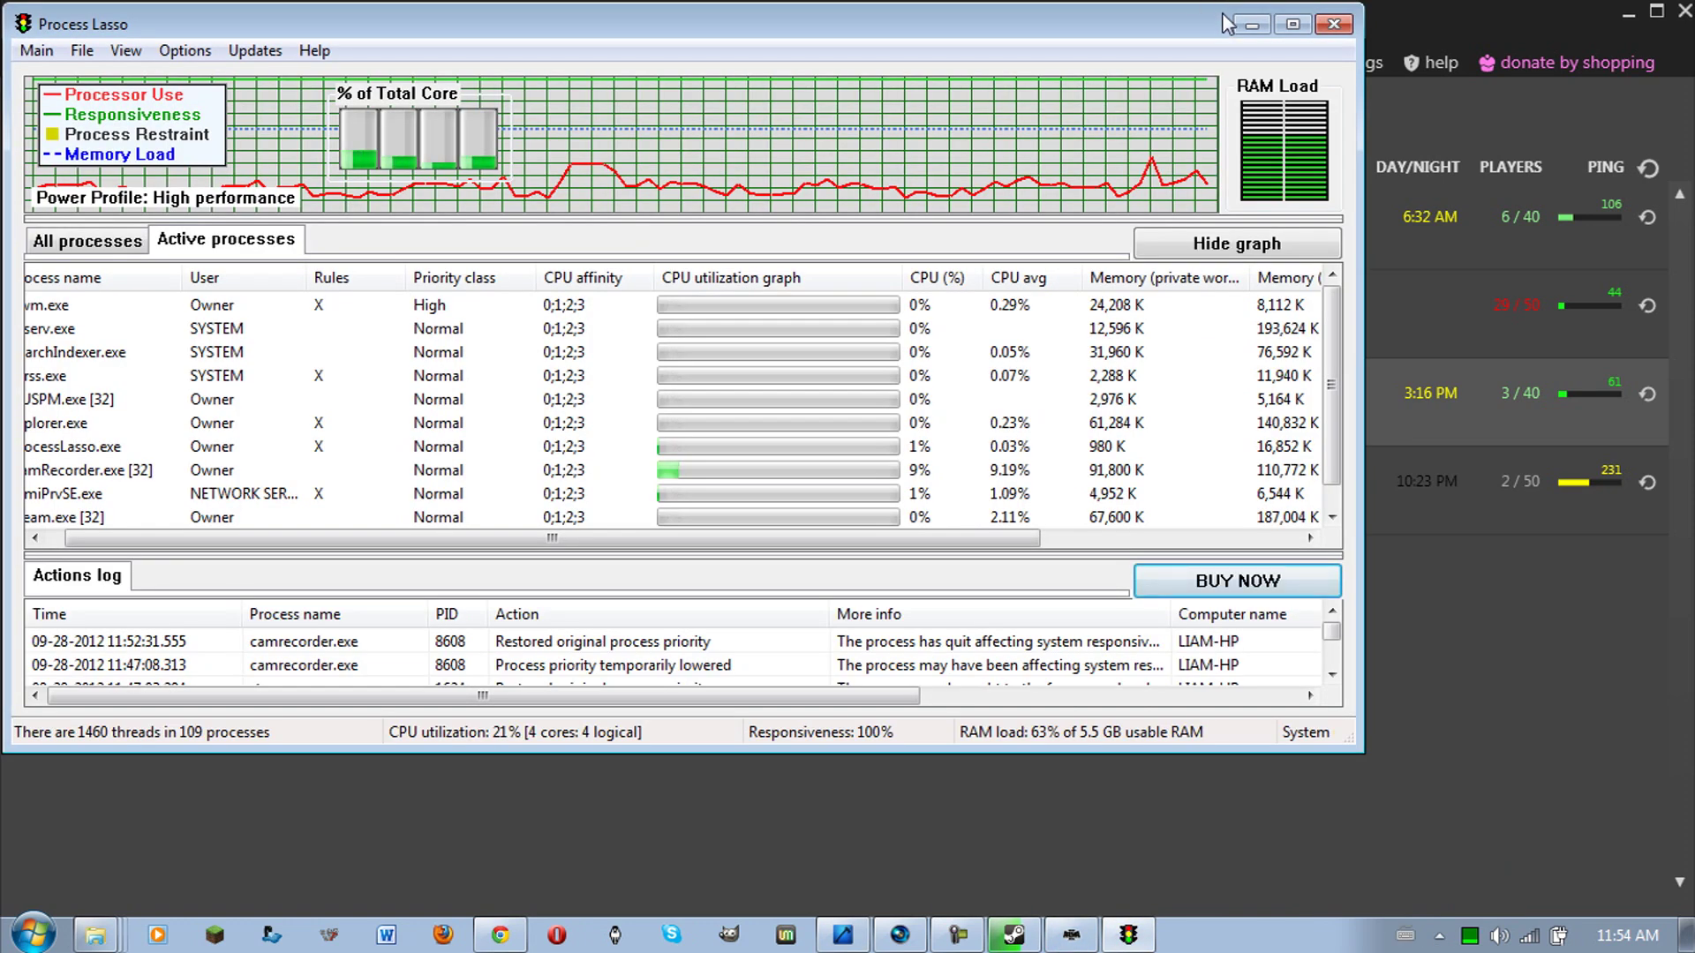
click(1251, 24)
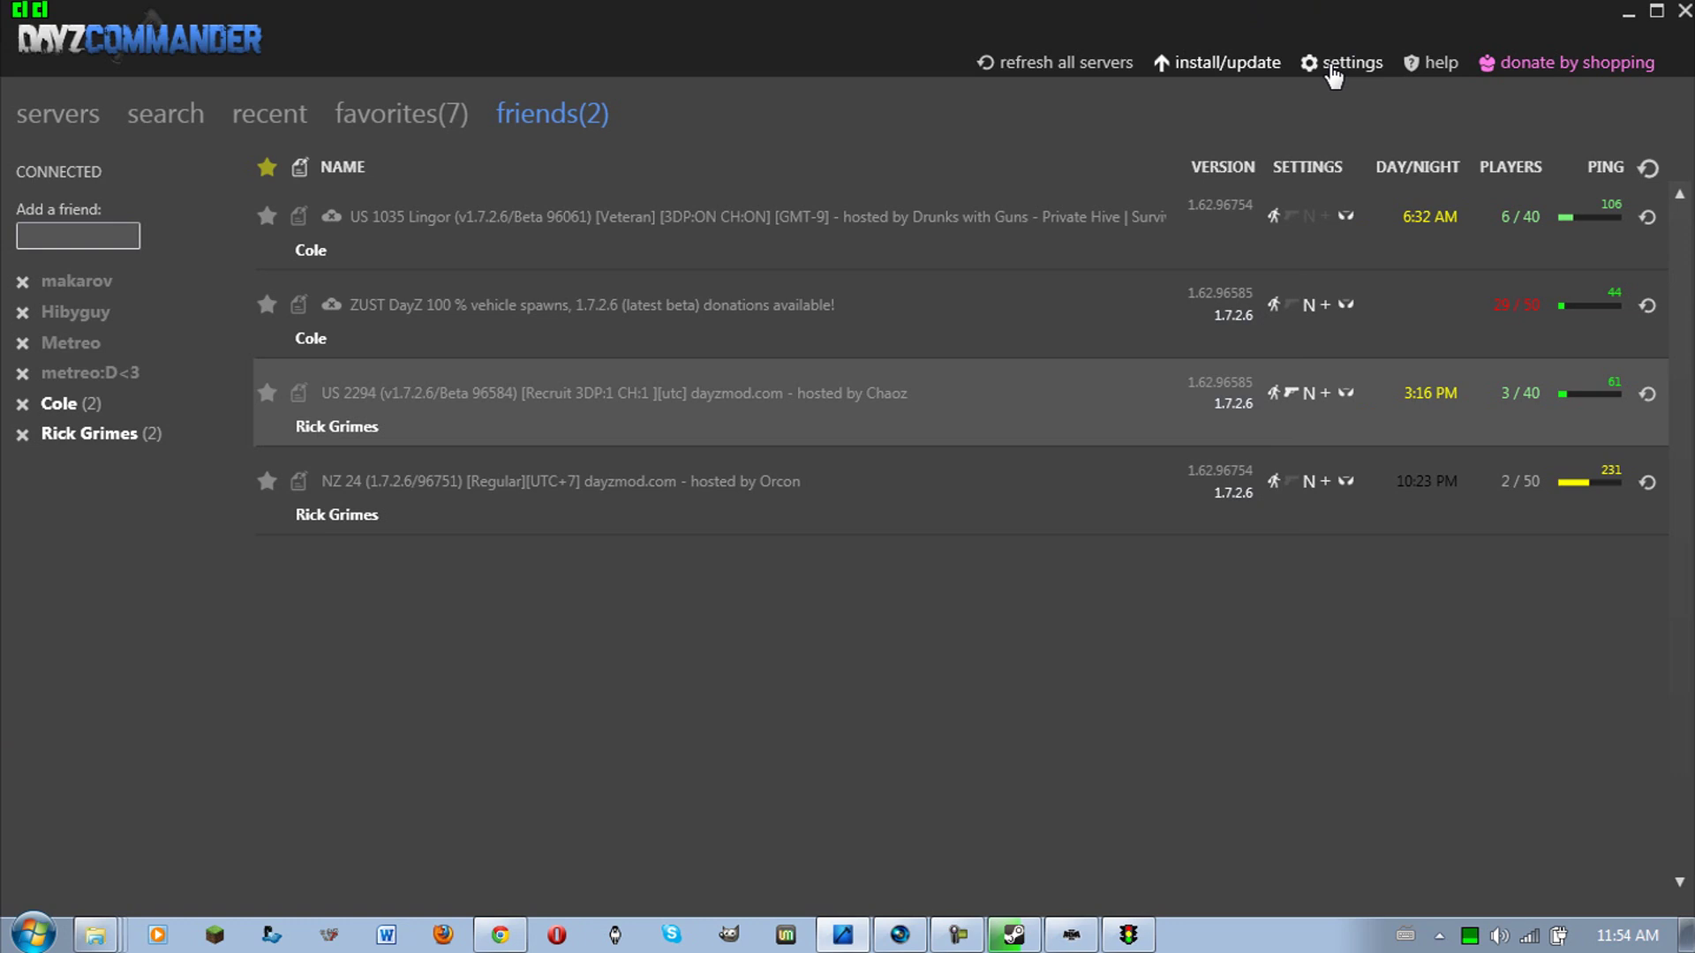
Step: Open DayZ Commander settings to review Windowed Mode and the DayZ mod launch parameters
click(1333, 77)
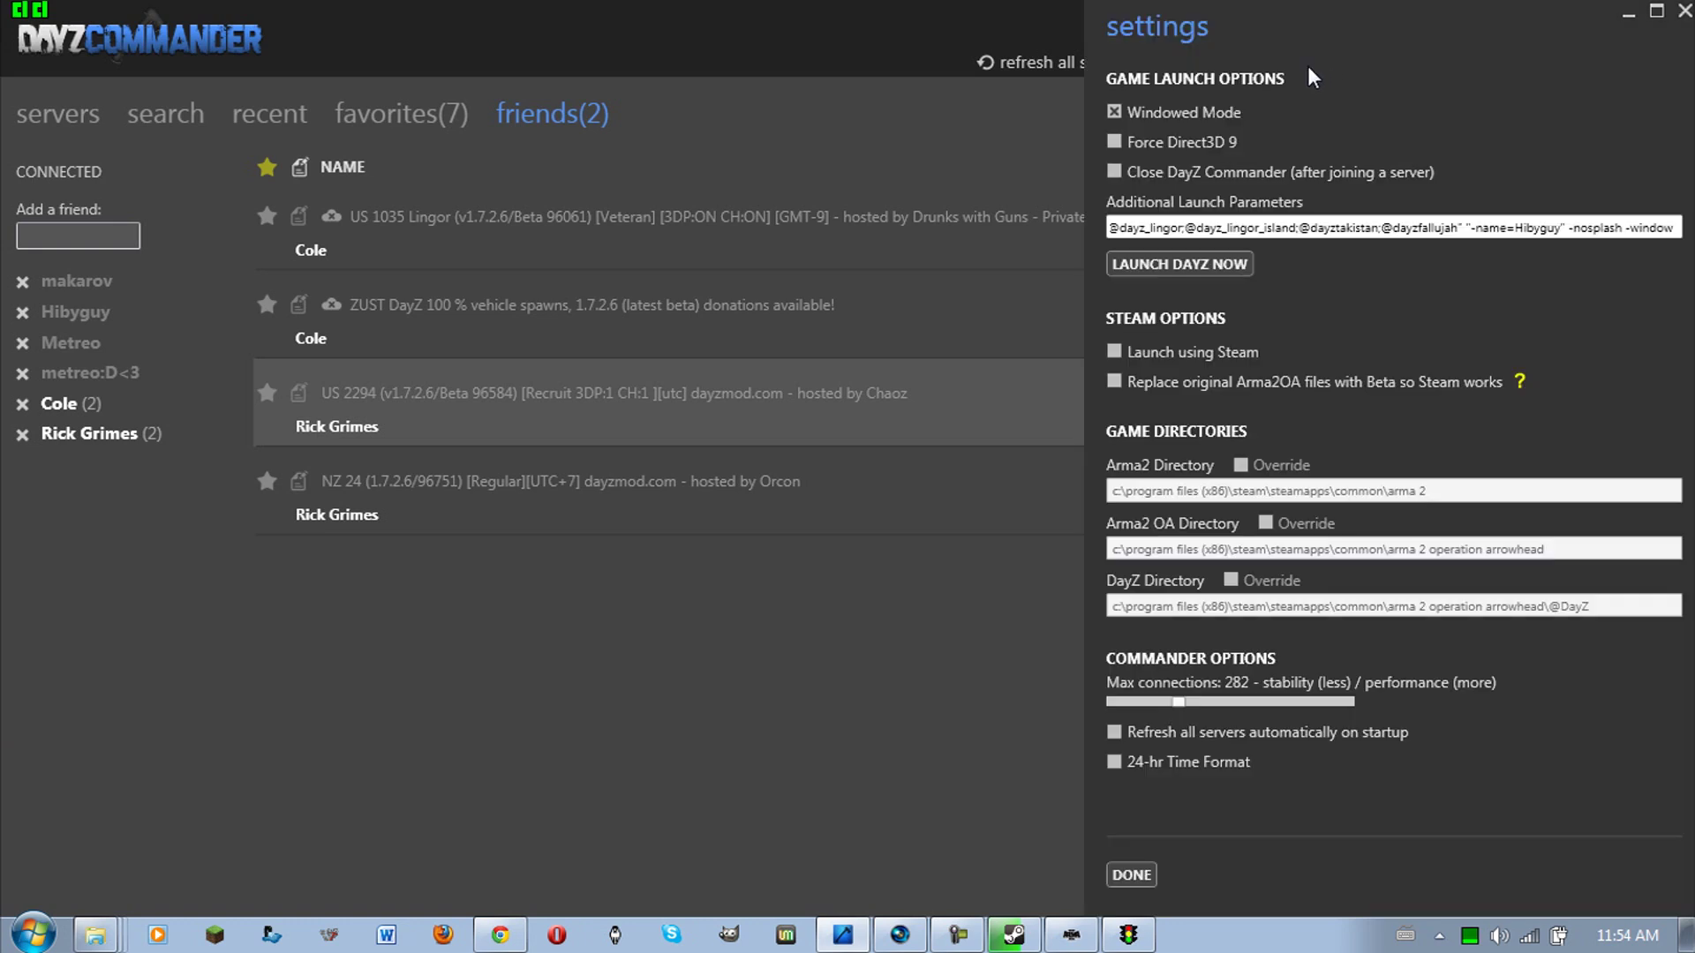
click(1131, 876)
click(1312, 67)
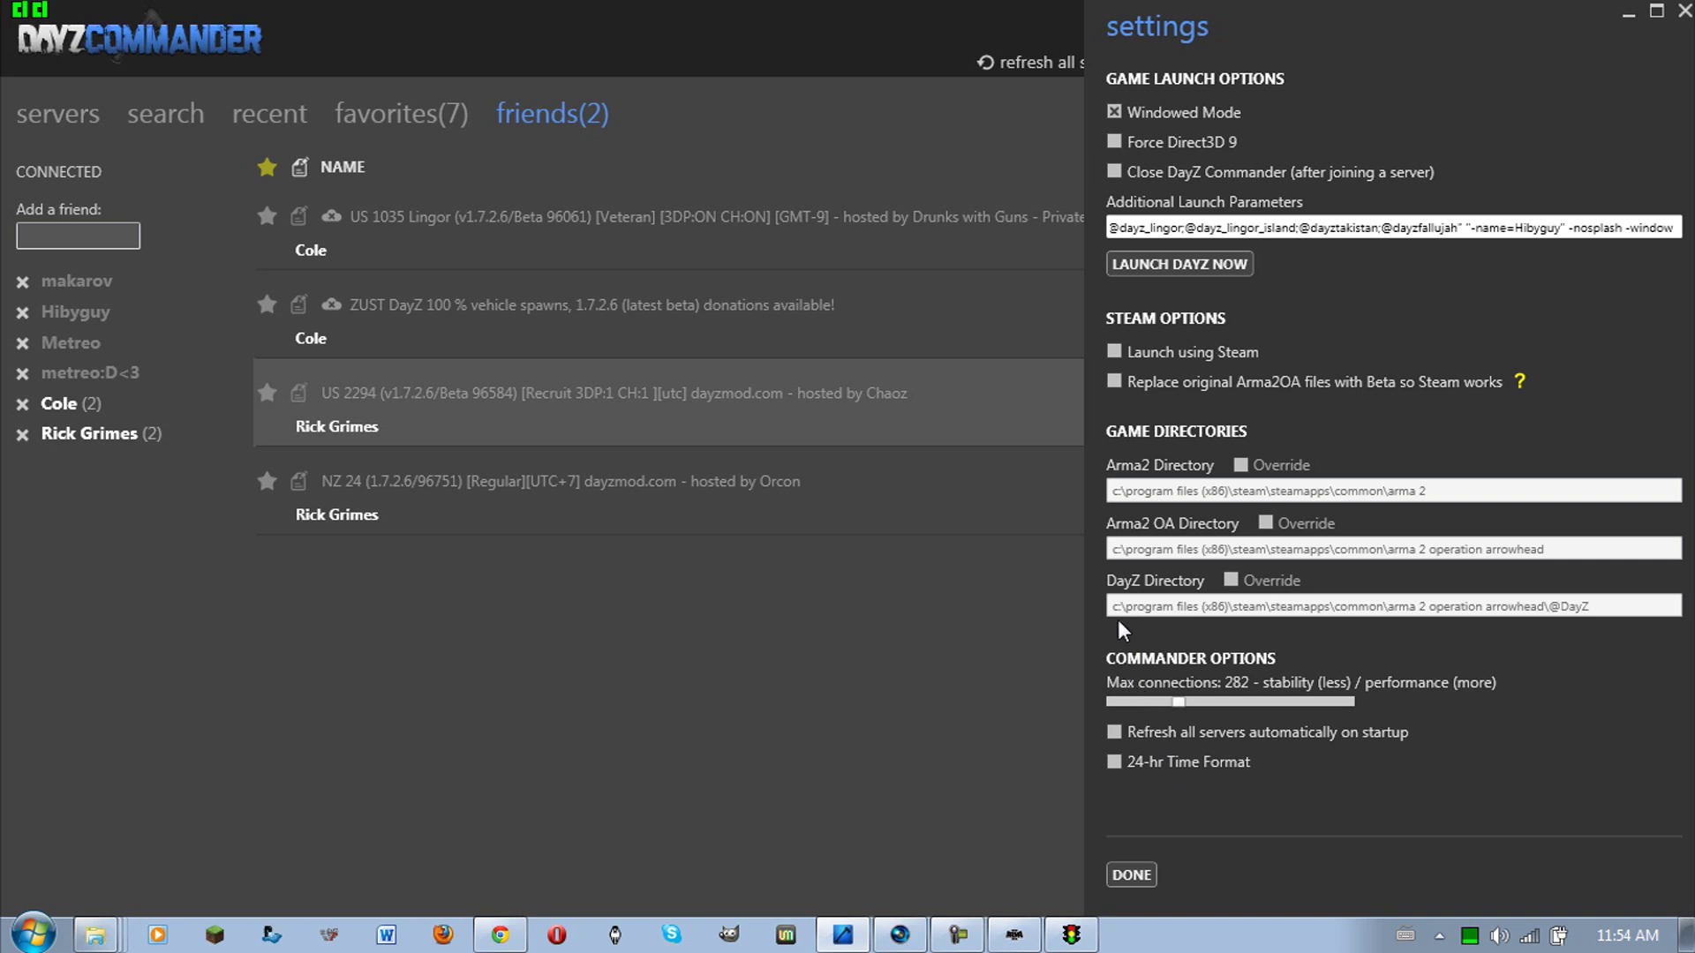
mouse_move(1071, 935)
click(1135, 875)
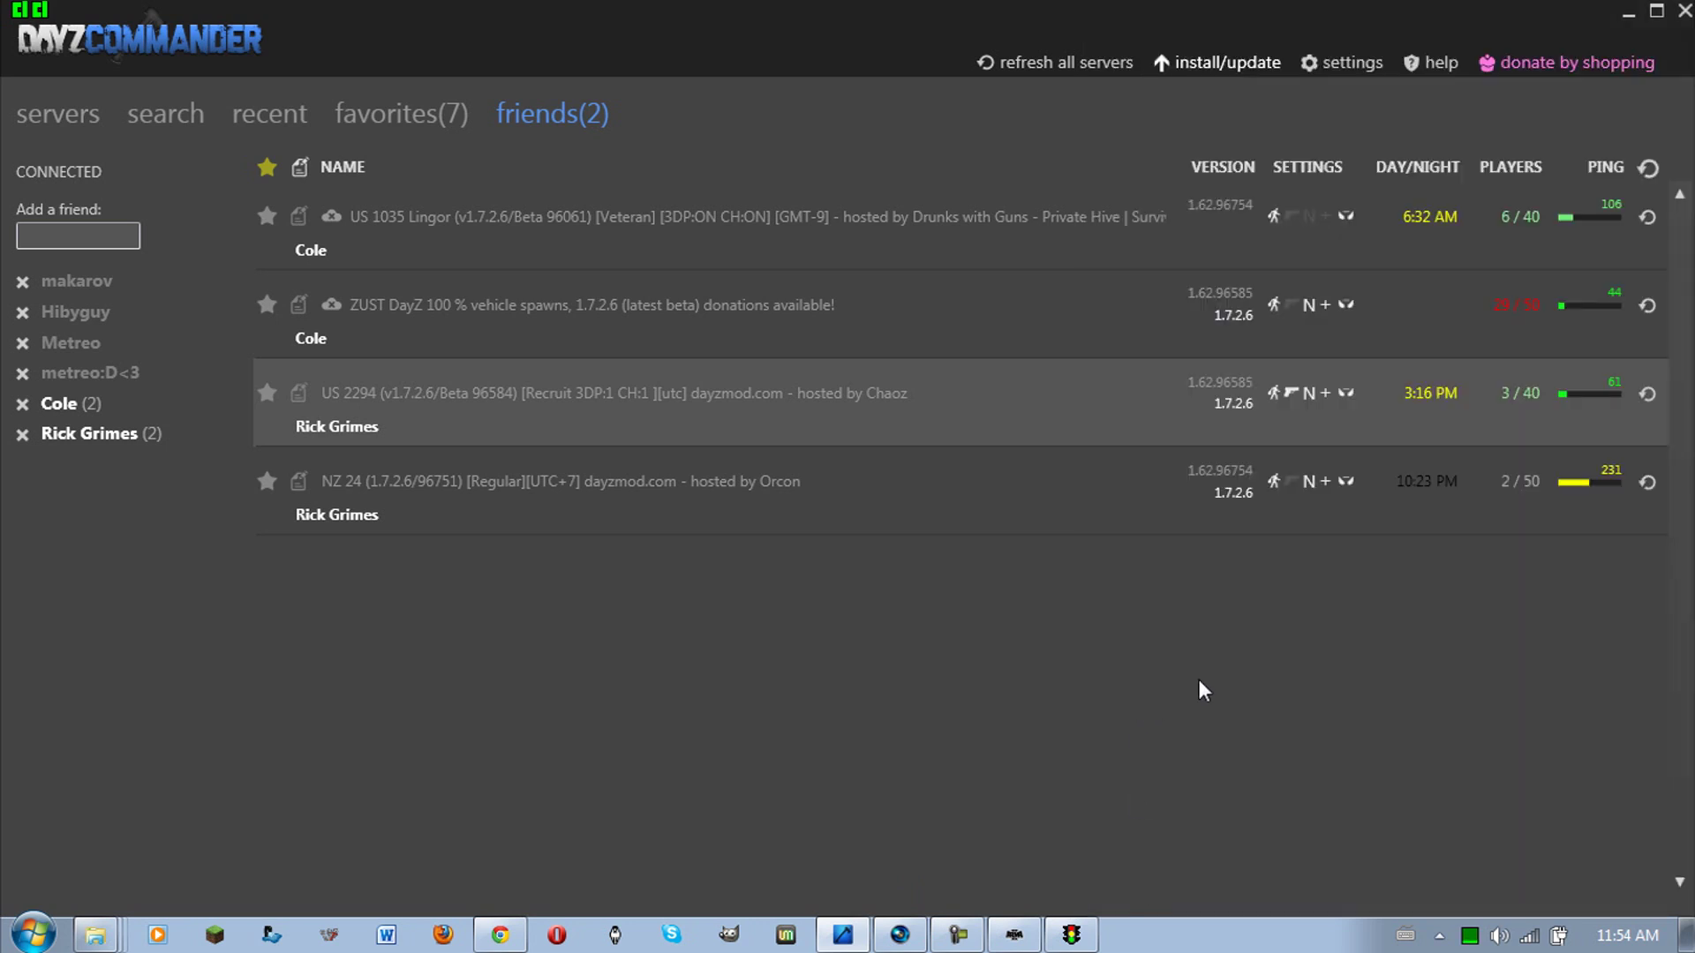
Step: Check the installed game and mod versions, then close the versions panel
click(1255, 62)
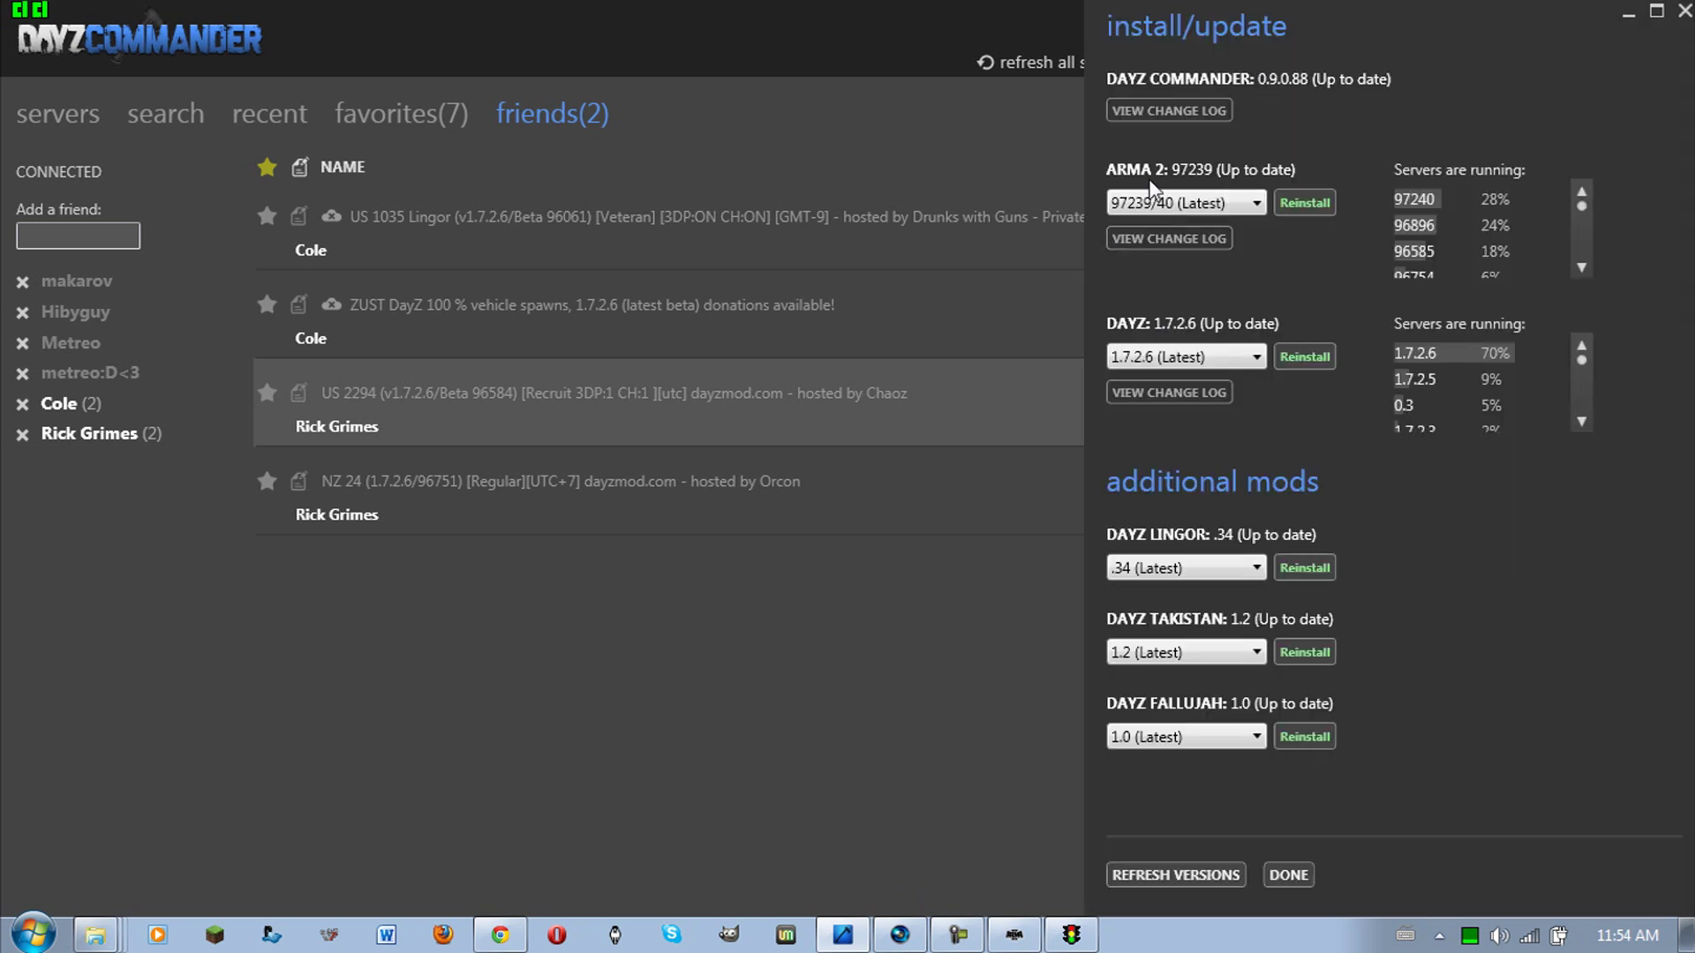
click(1288, 875)
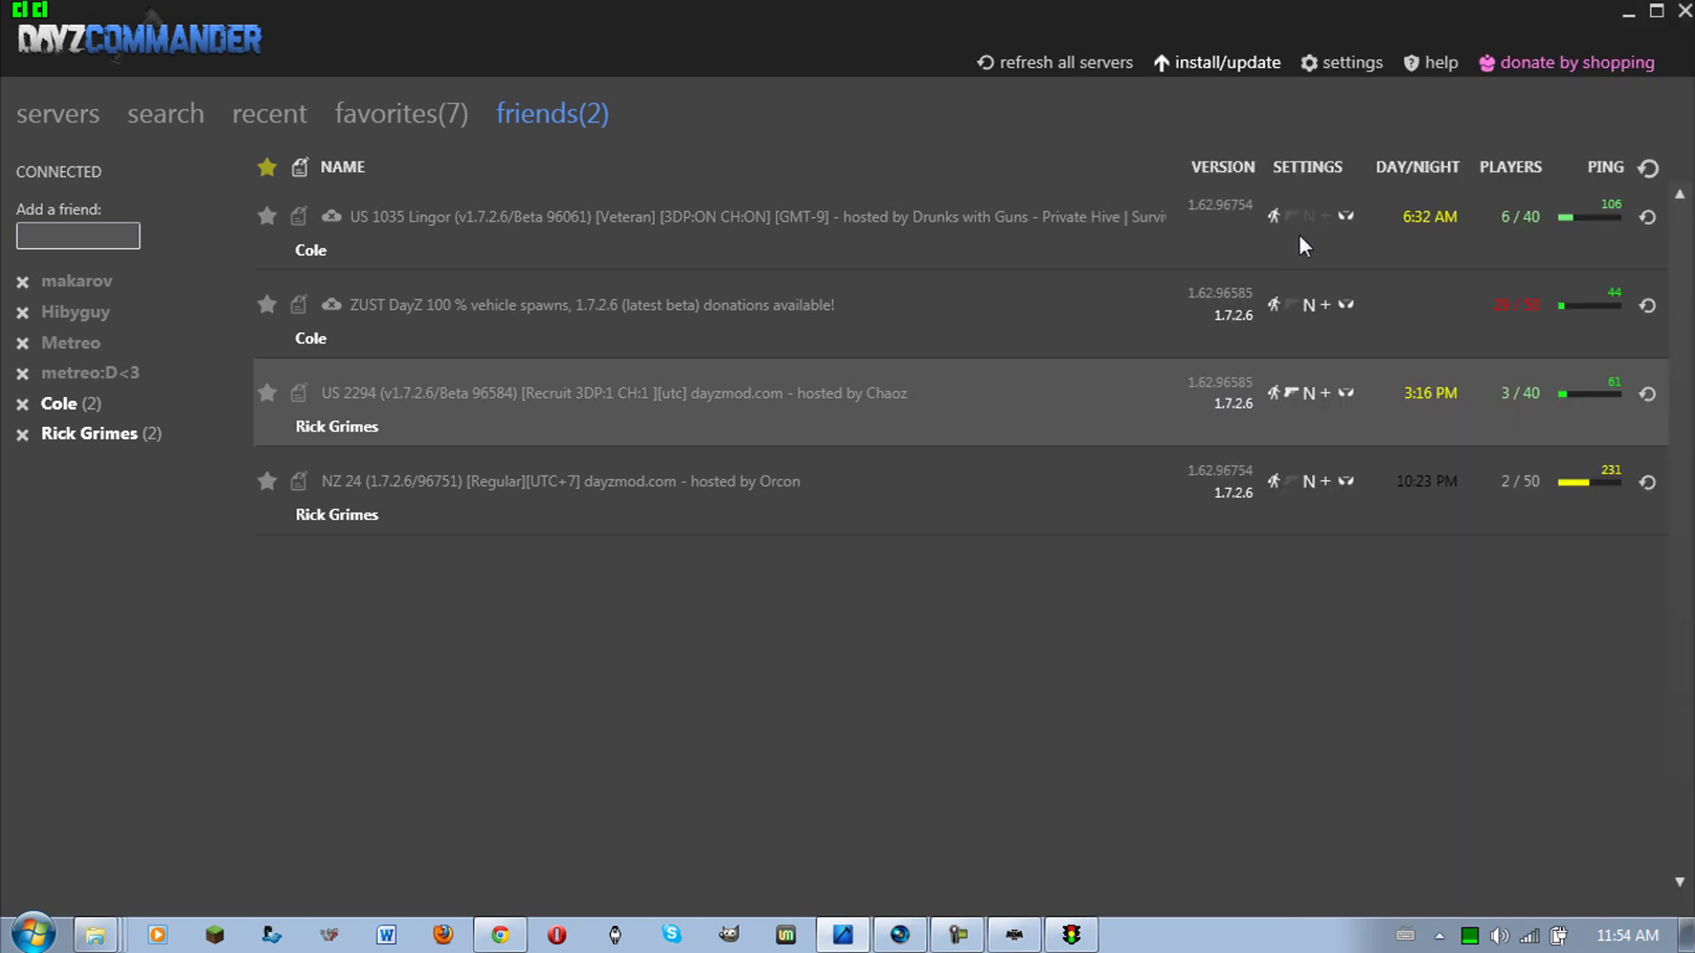
click(1353, 62)
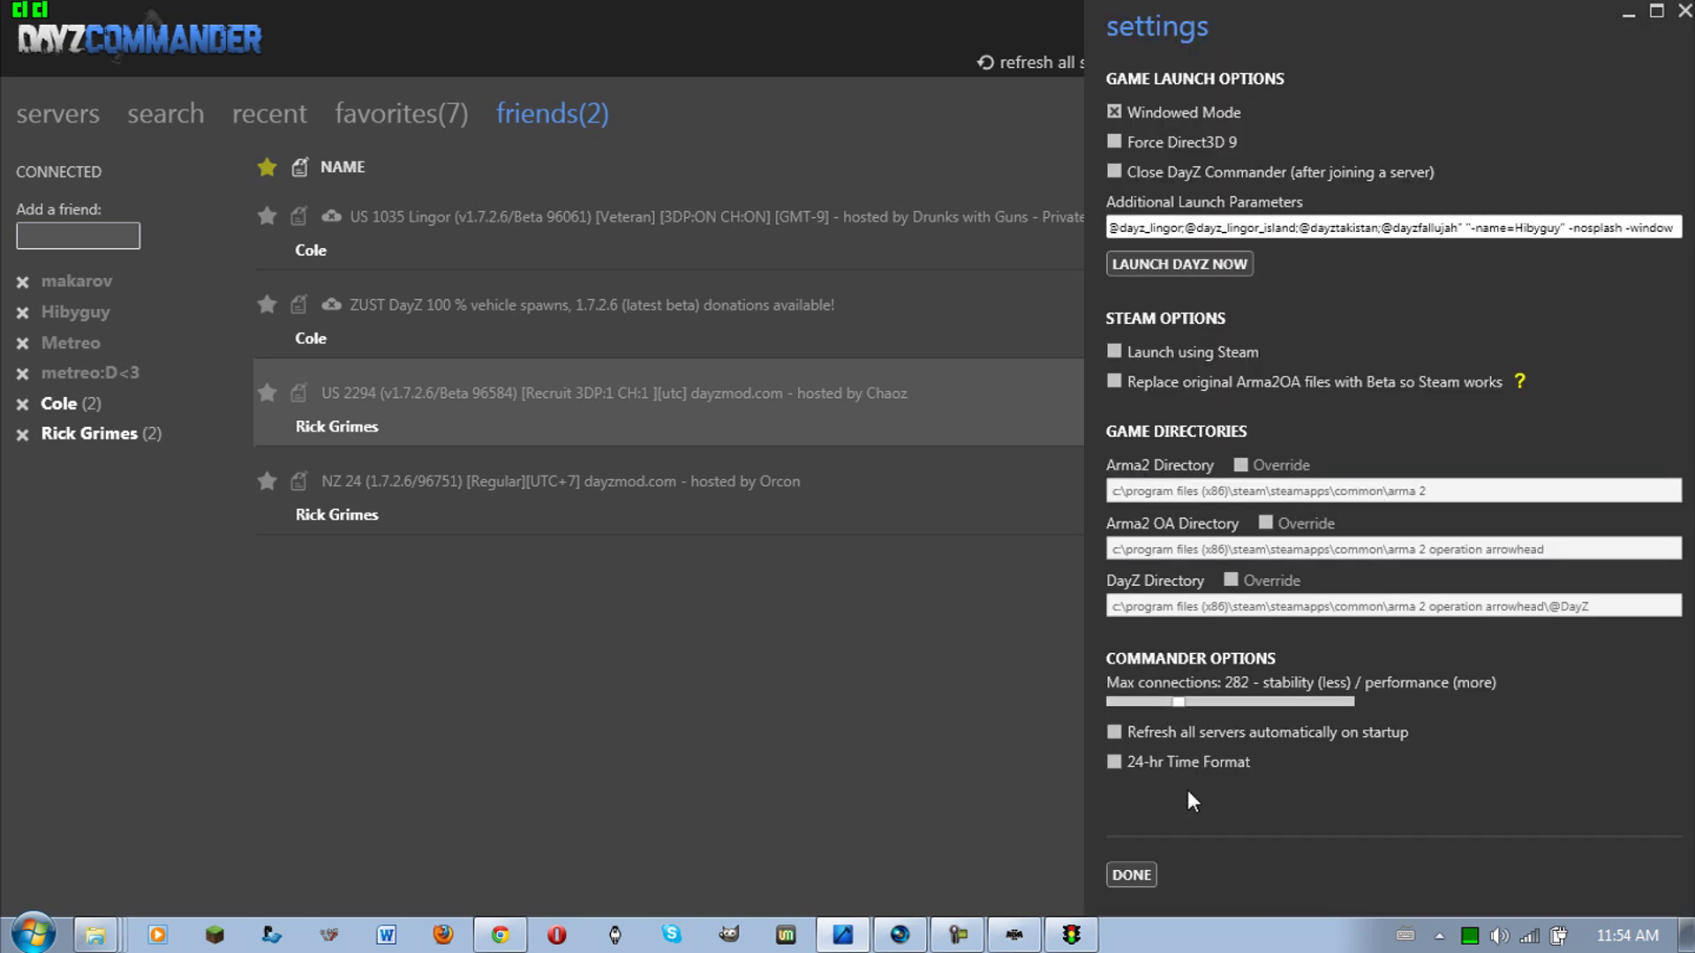
click(1138, 877)
click(1222, 63)
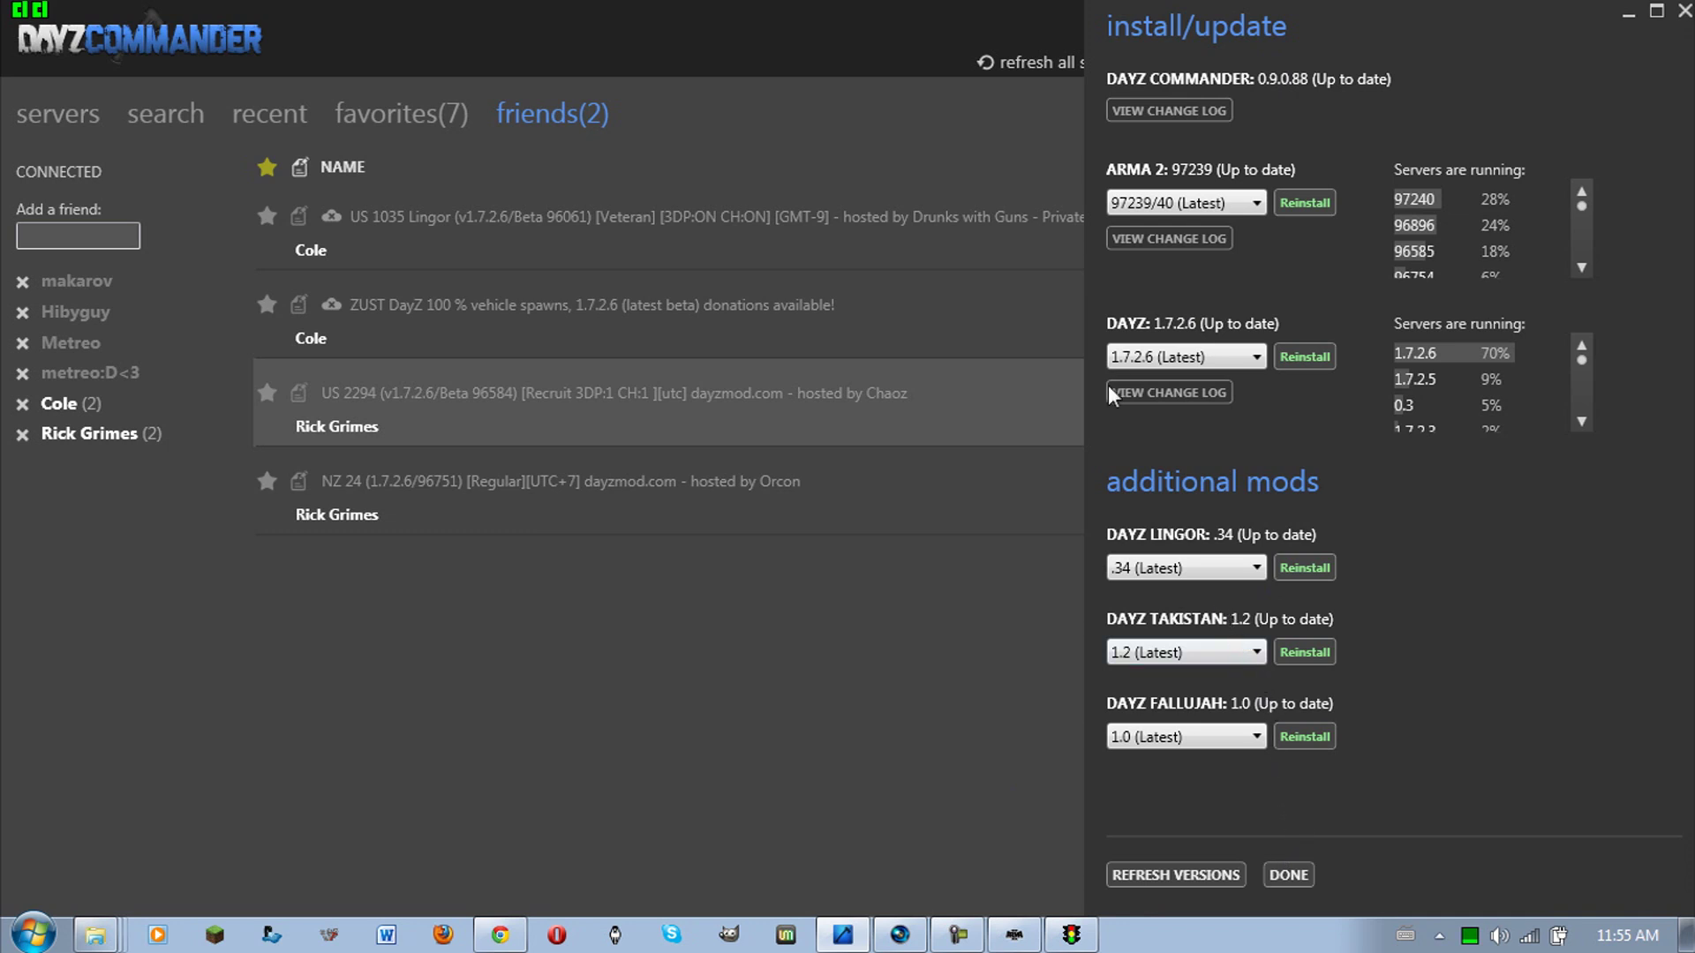
click(1289, 878)
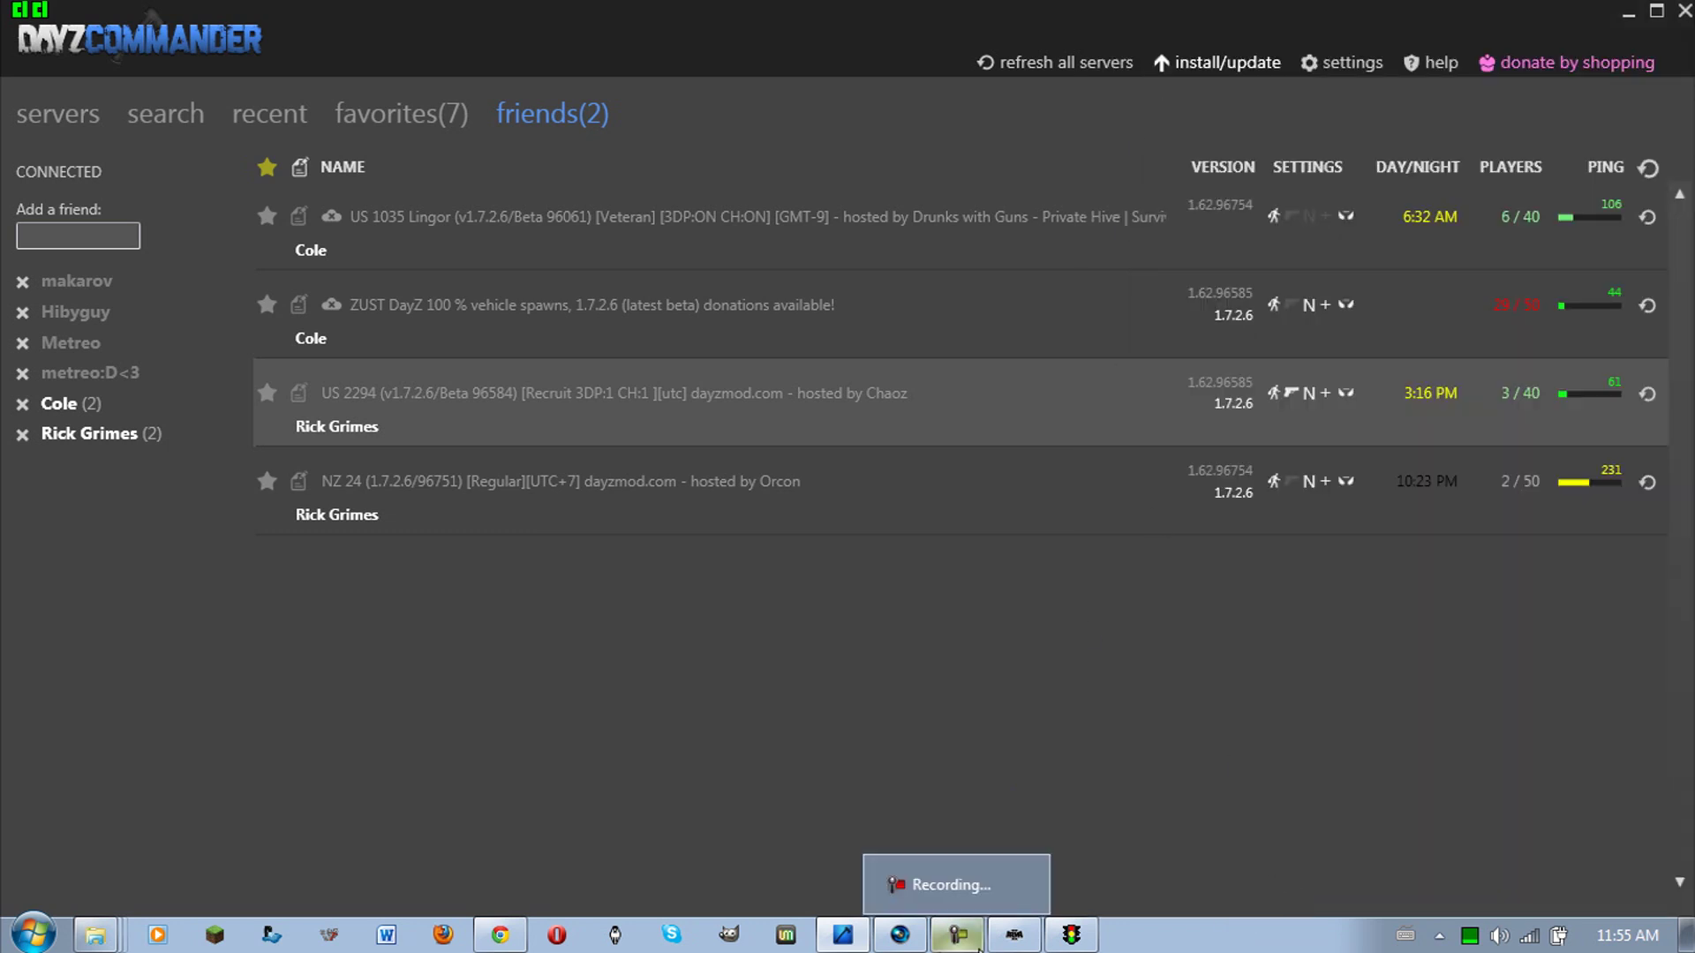
click(1350, 64)
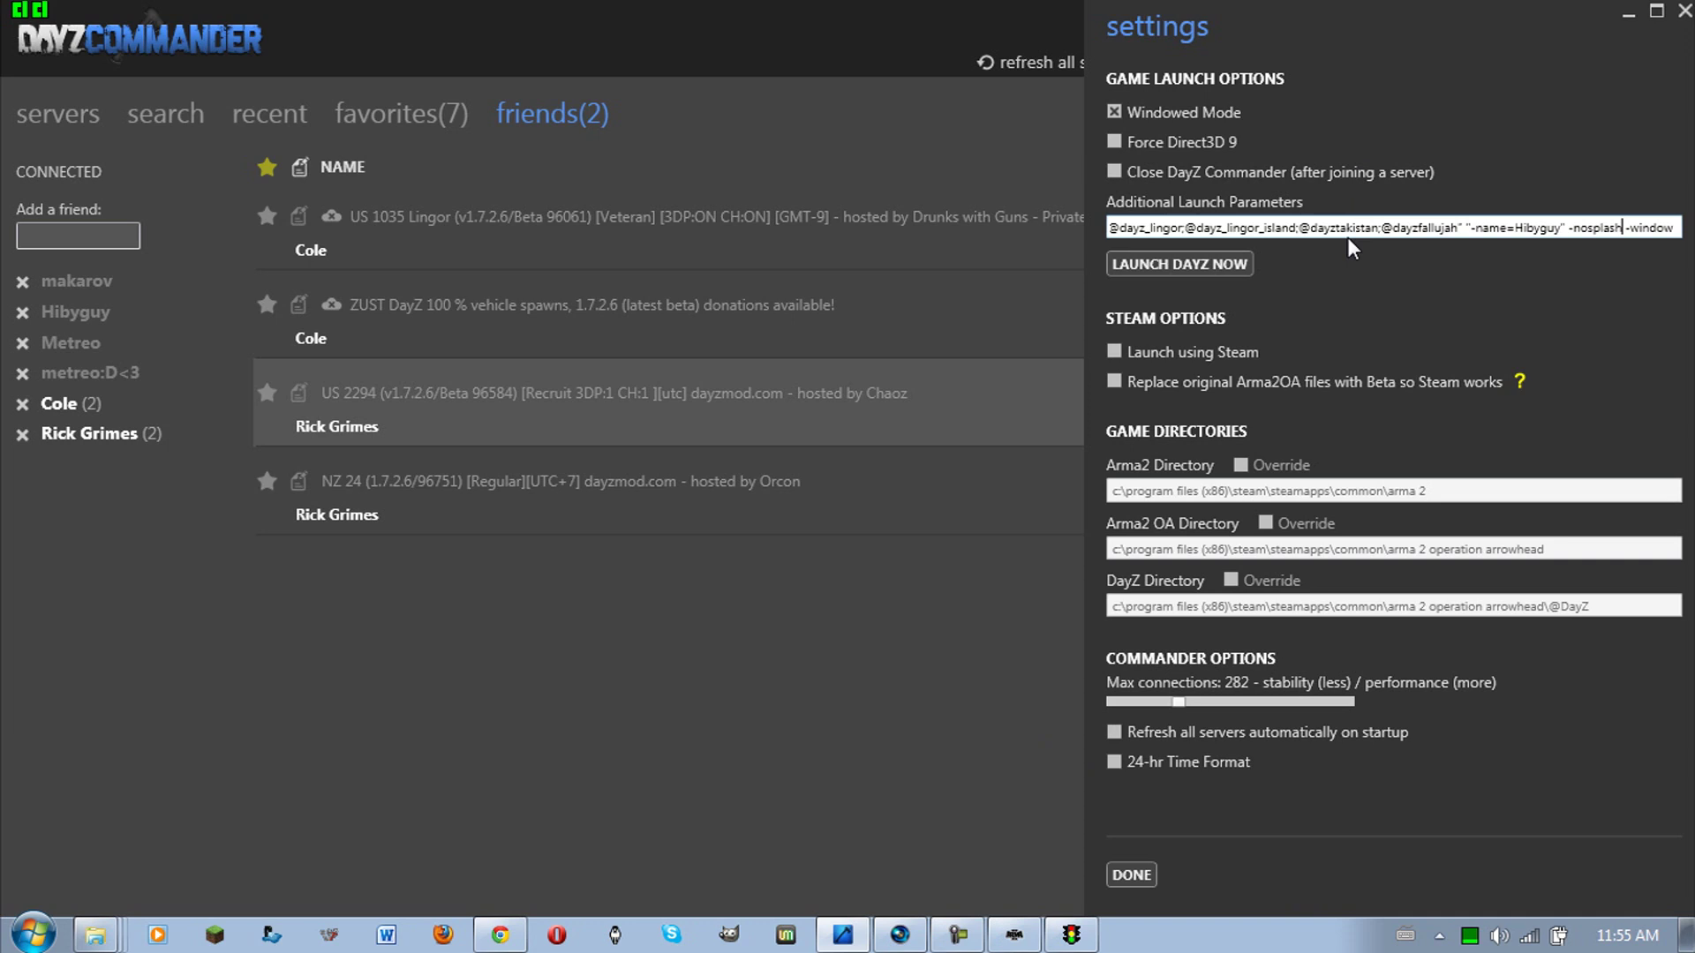
double_click(1350, 231)
click(1350, 231)
double_click(1352, 232)
click(1353, 231)
double_click(1353, 231)
click(1353, 231)
triple_click(1351, 231)
key(BackSpace)
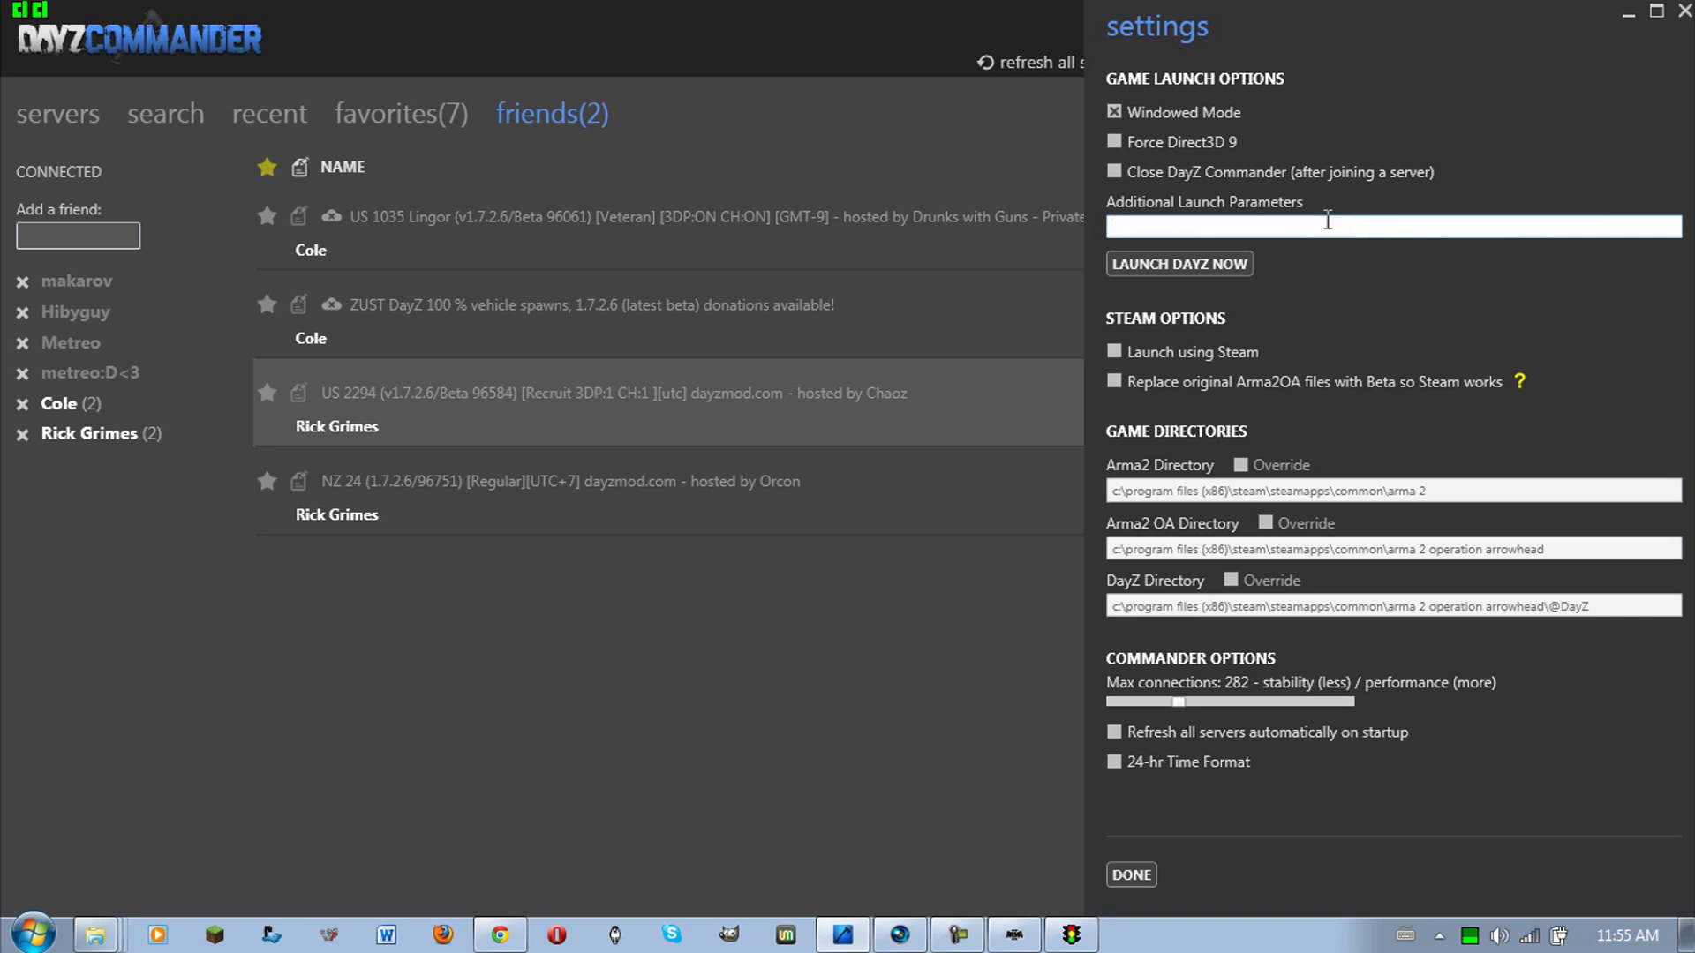
Step: Paste the new -mod= path string ending with -nosplash -window and save the settings
key(ctrl+v)
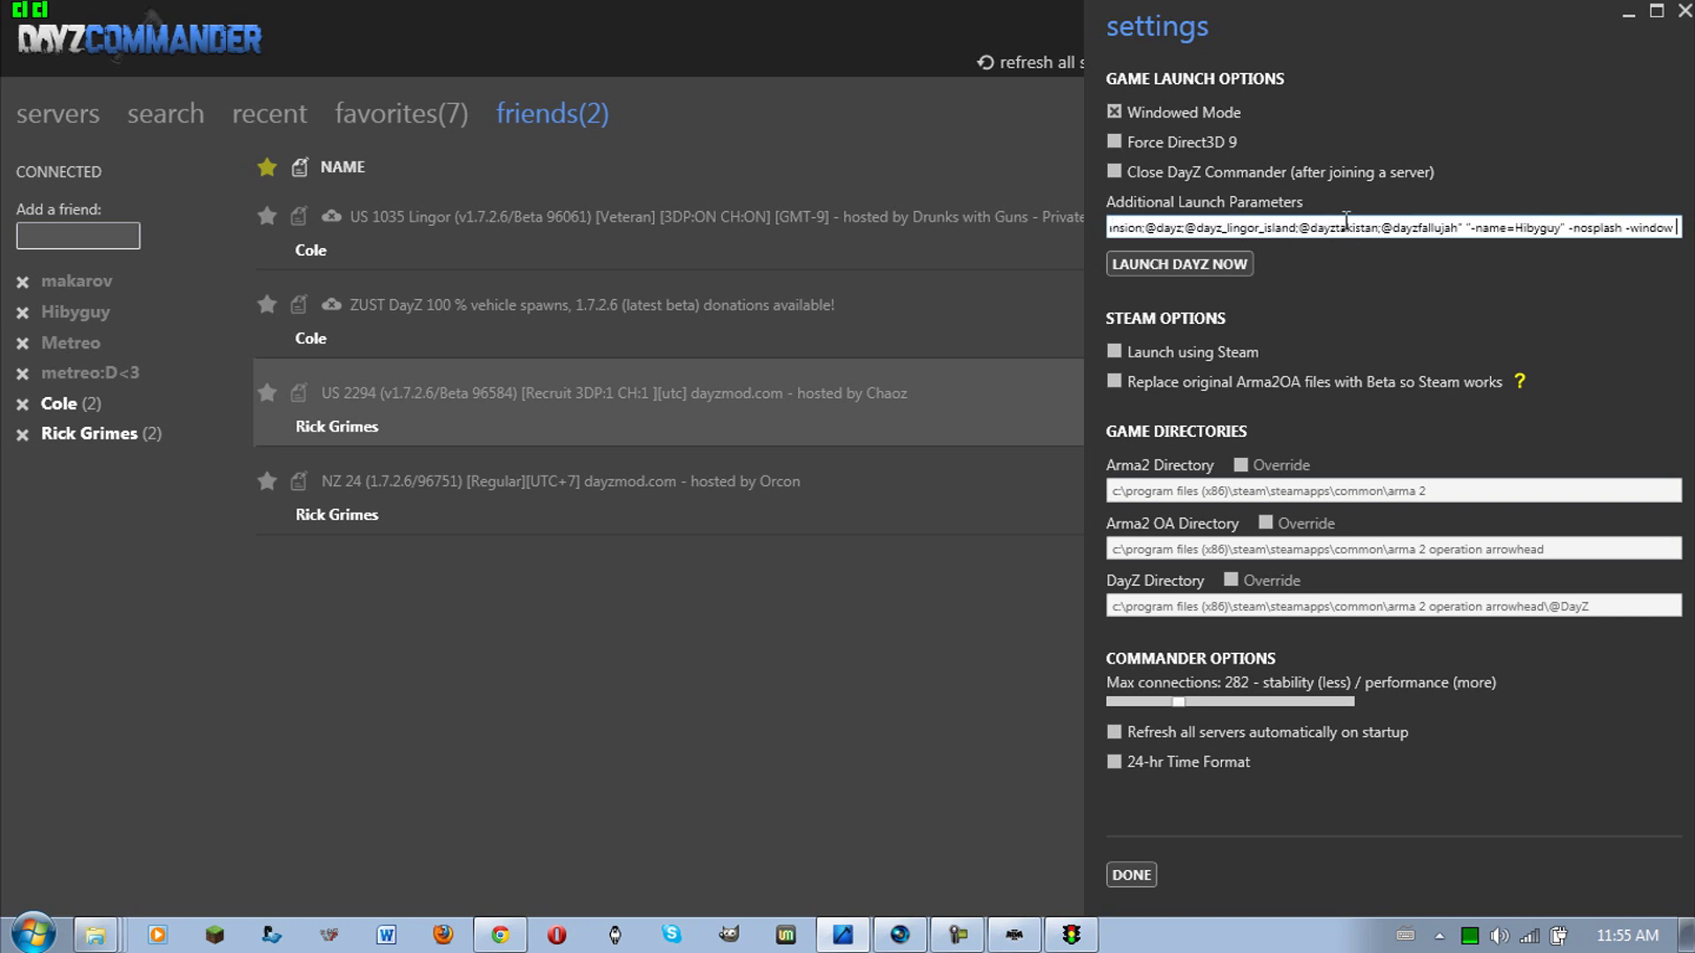
click(1235, 230)
drag(1235, 229, 1083, 253)
click(1132, 228)
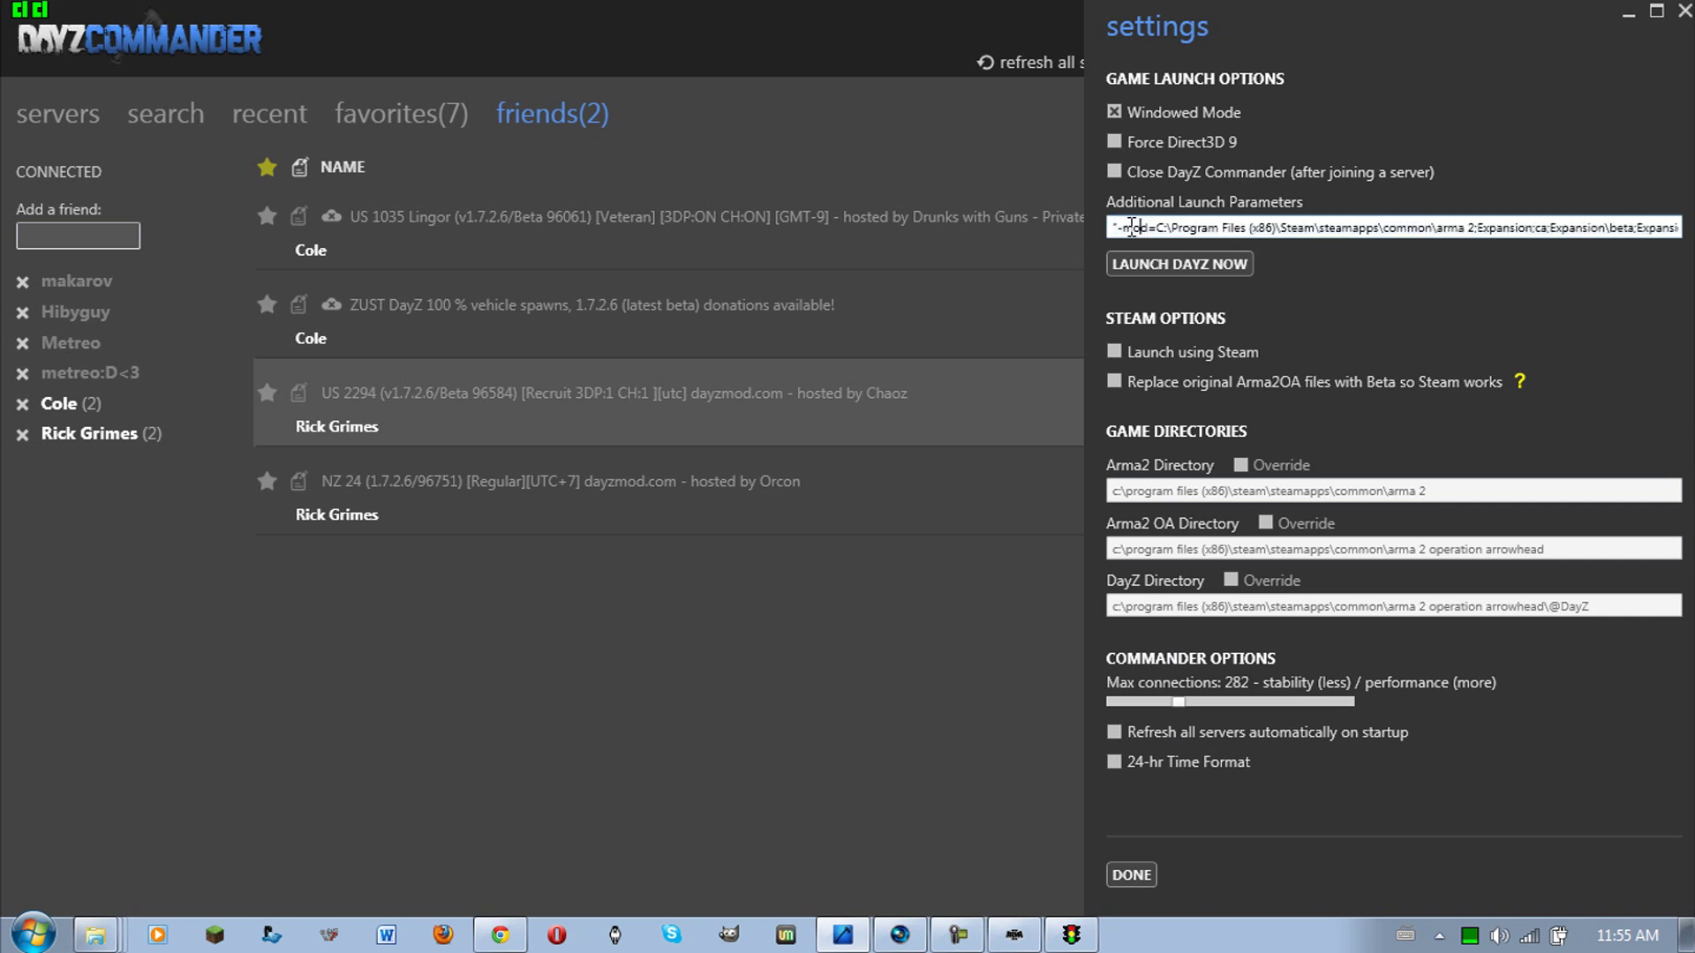
key(ctrl+a)
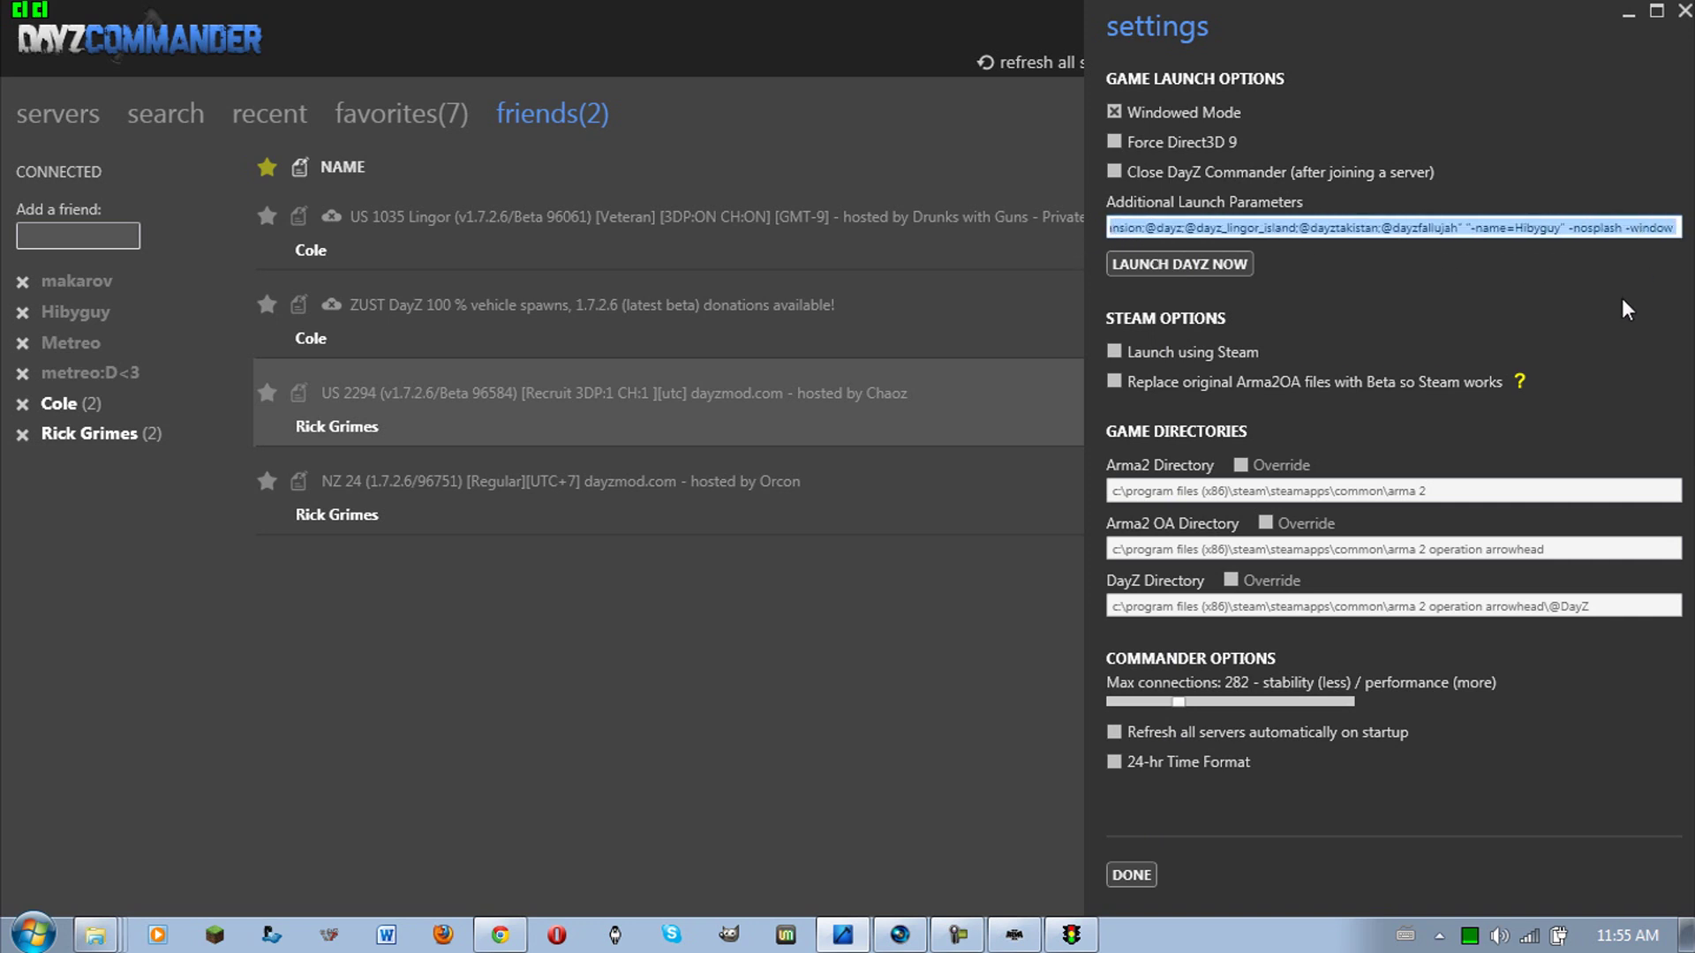
key(End)
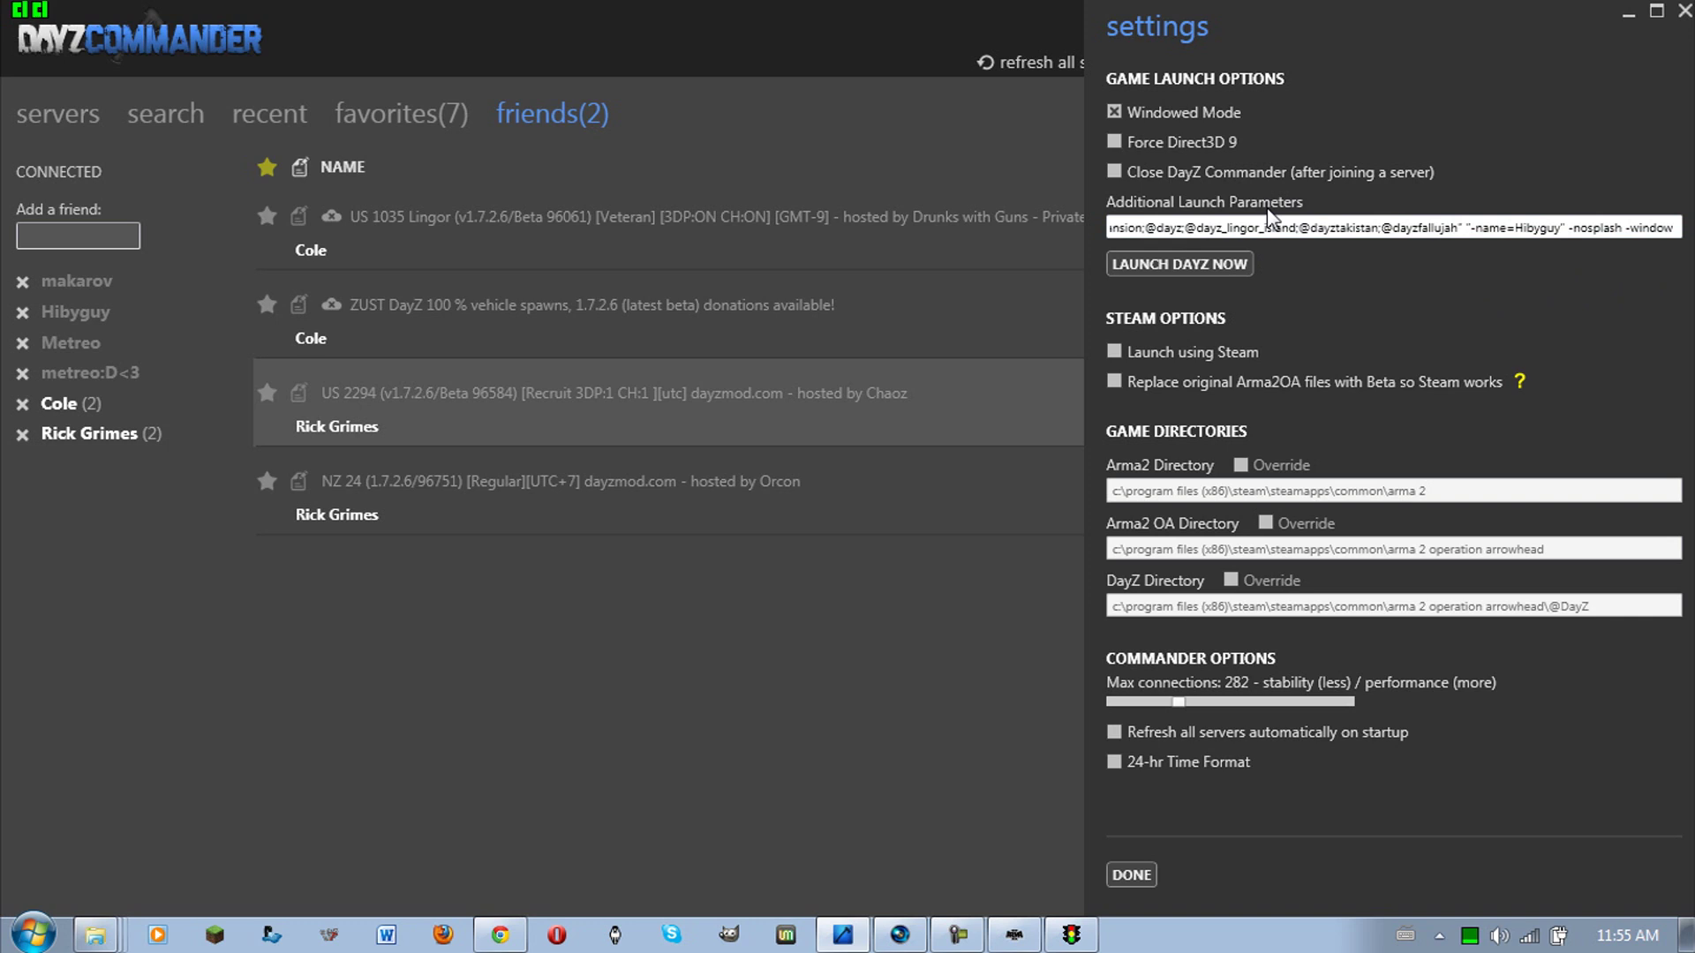
click(1139, 885)
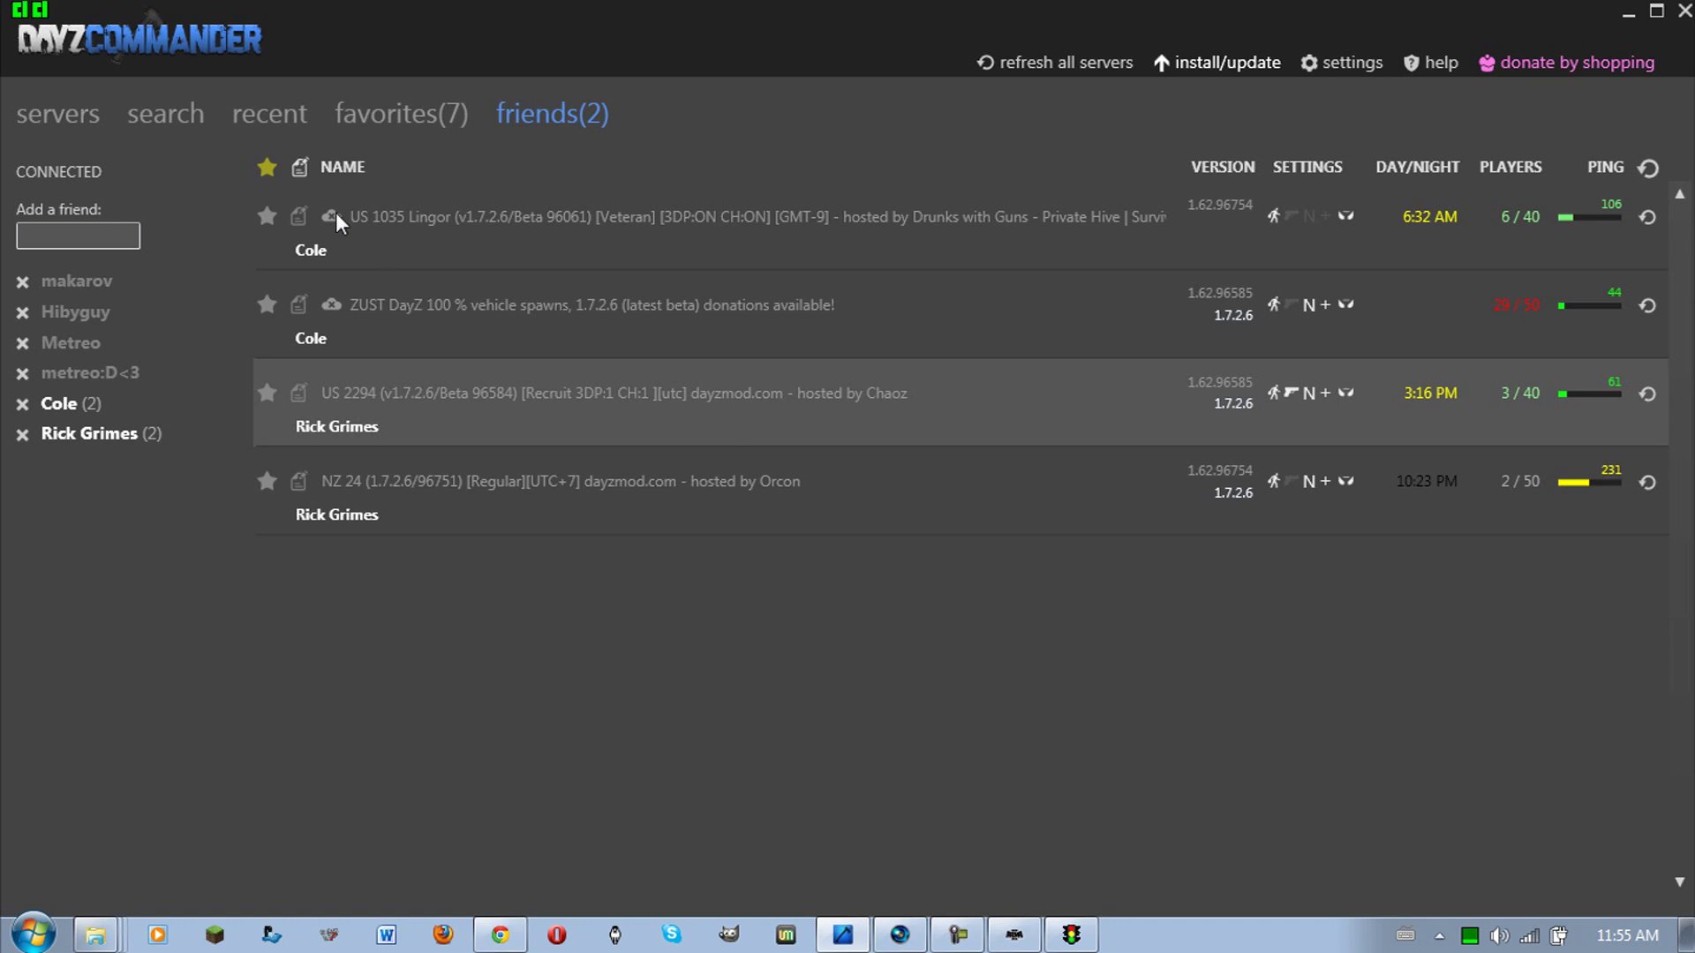
Step: Look through the search form and friends list, selecting the ZUST DayZ server
click(197, 129)
click(613, 117)
click(84, 238)
click(505, 284)
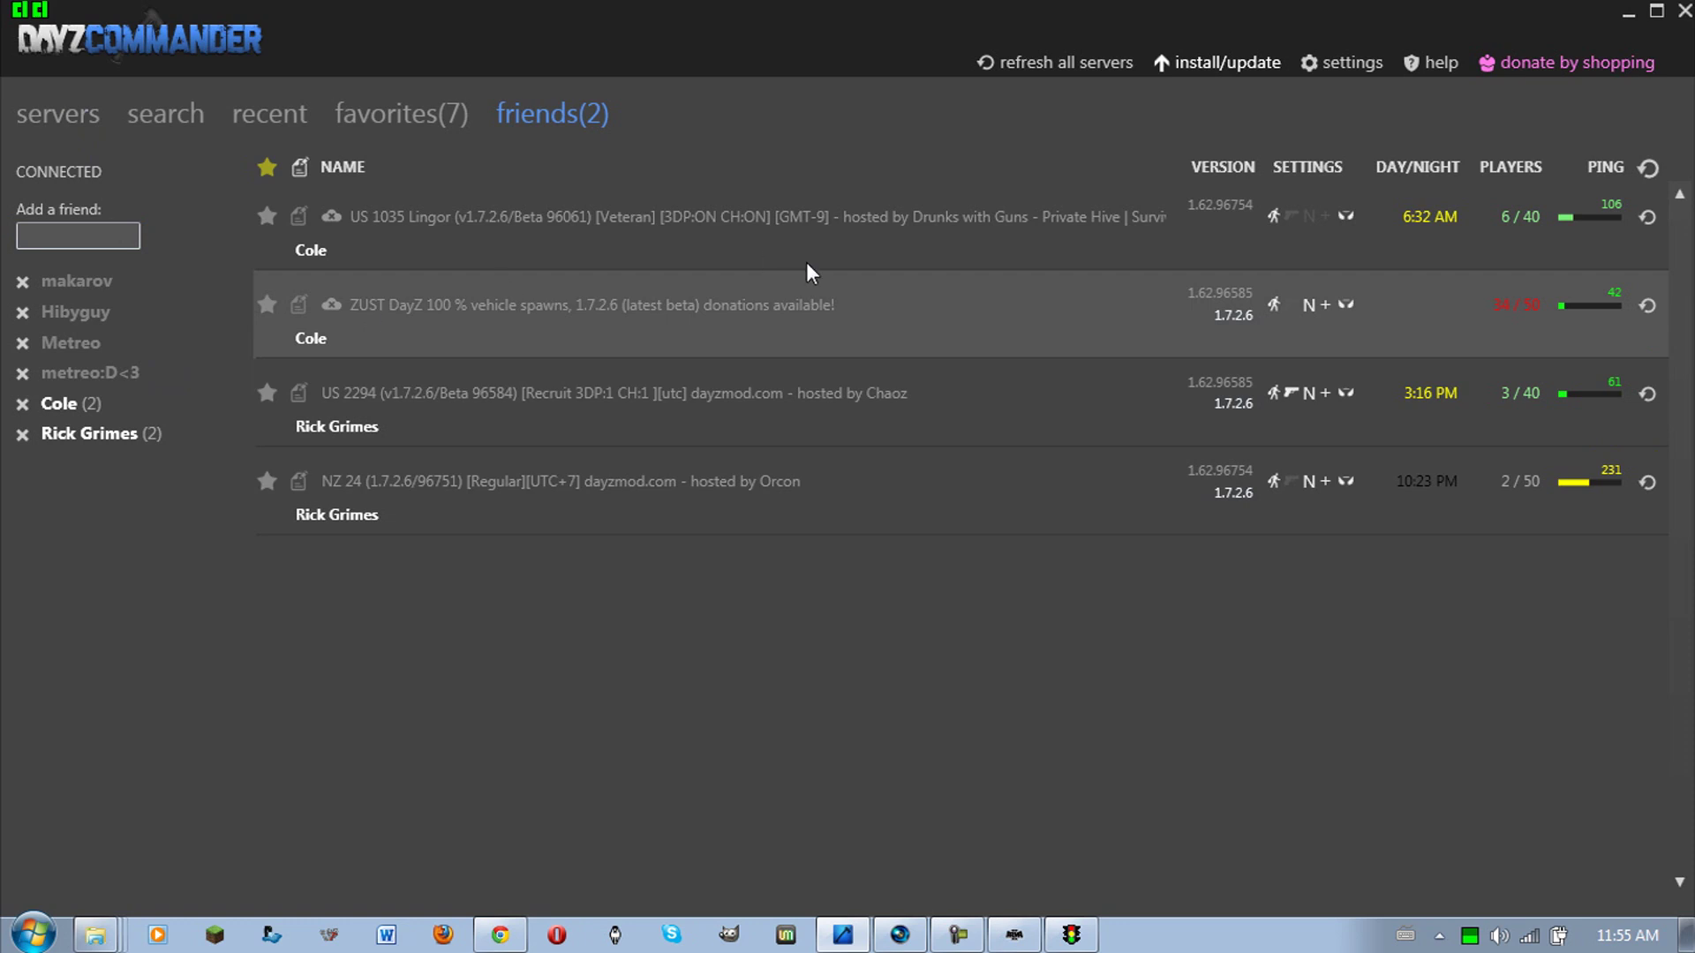
Step: Join the top server in the DayZ Fallujah list, then close the launched game
click(78, 101)
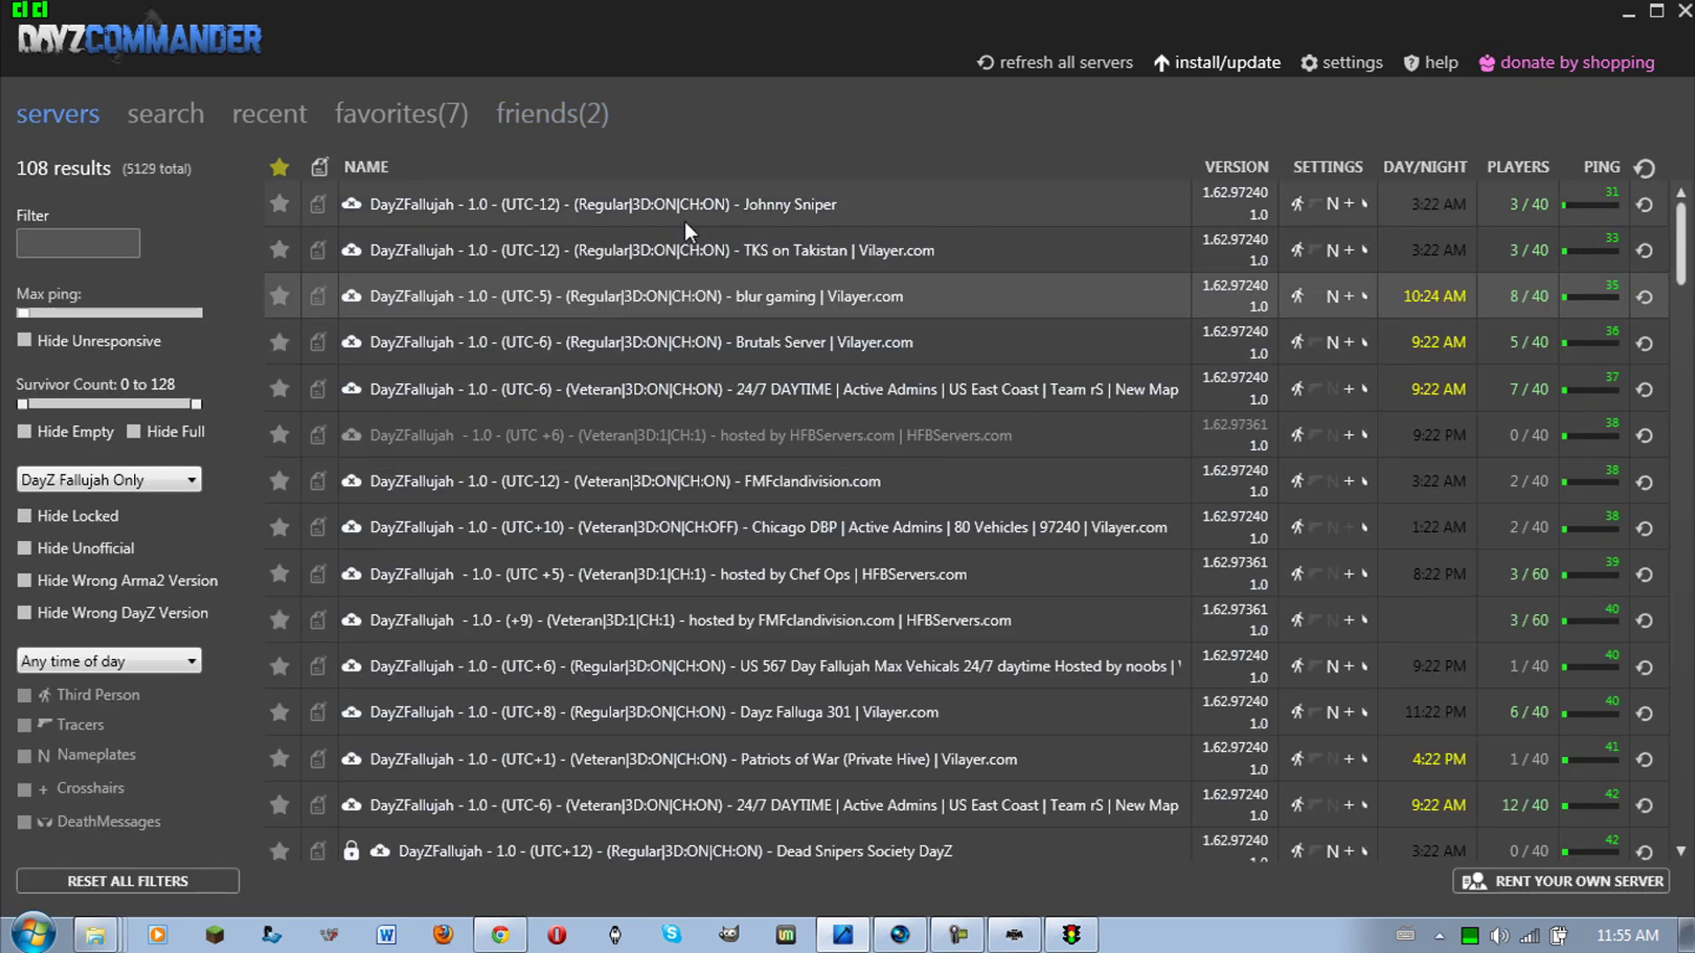
click(947, 201)
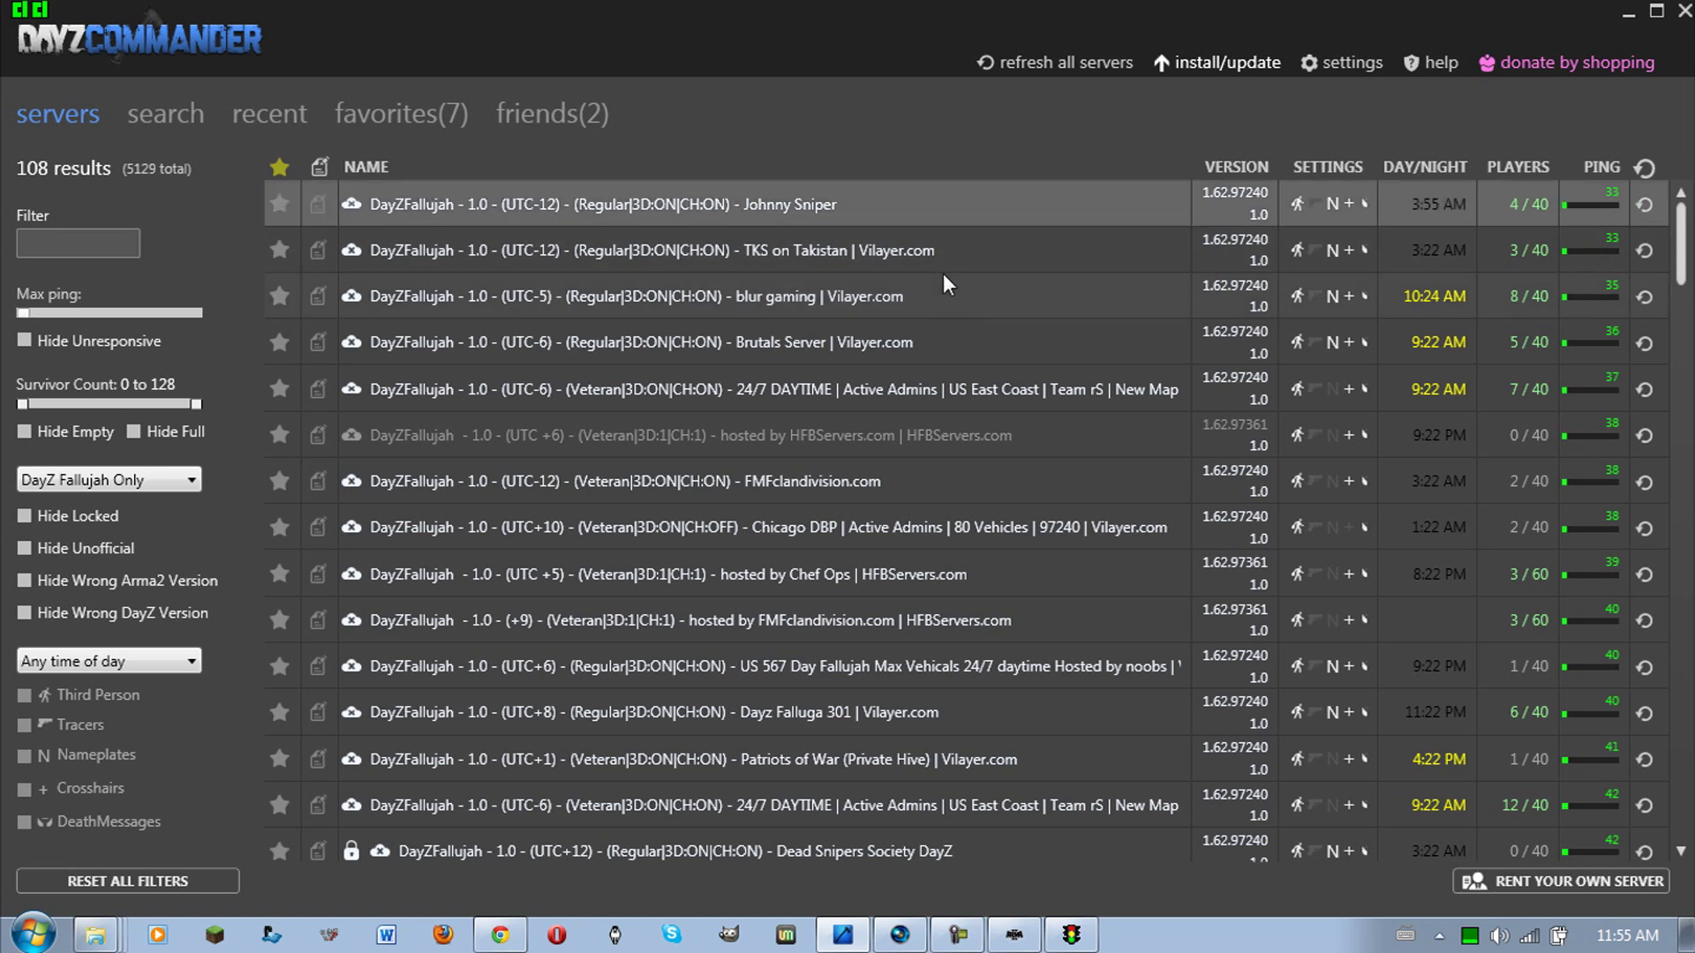
double_click(855, 219)
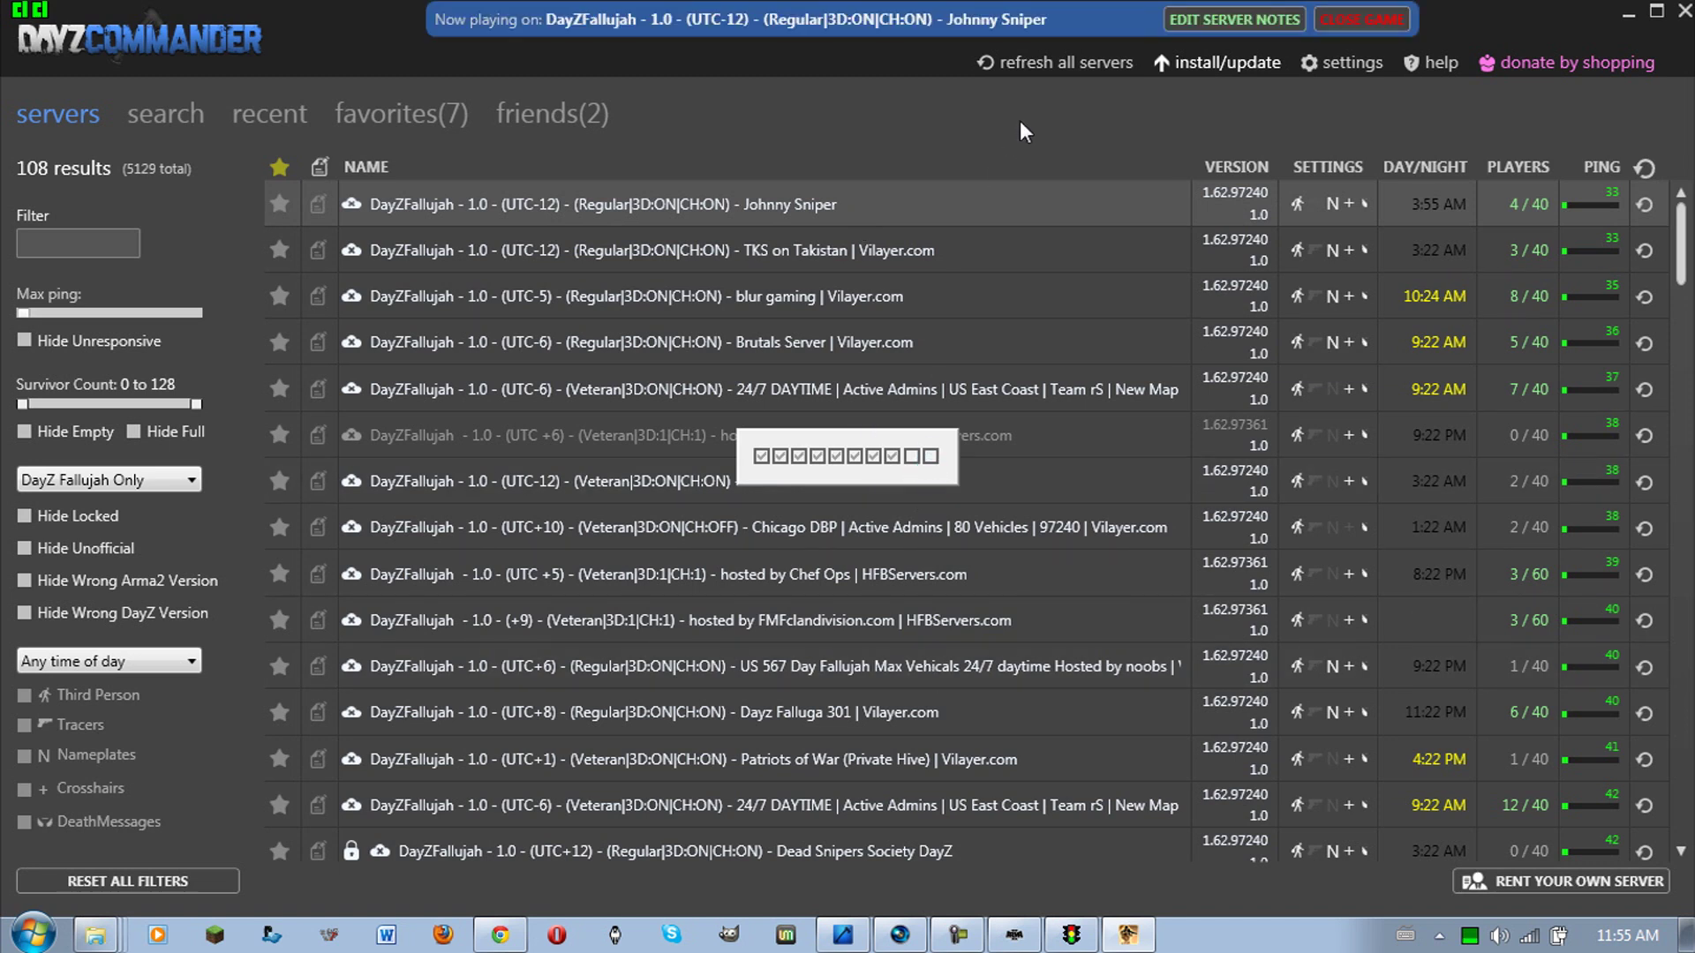
click(1357, 19)
Step: Restore and minimize the ArmA II Launcher, then switch to the ARMA 2 window
mouse_move(1032, 931)
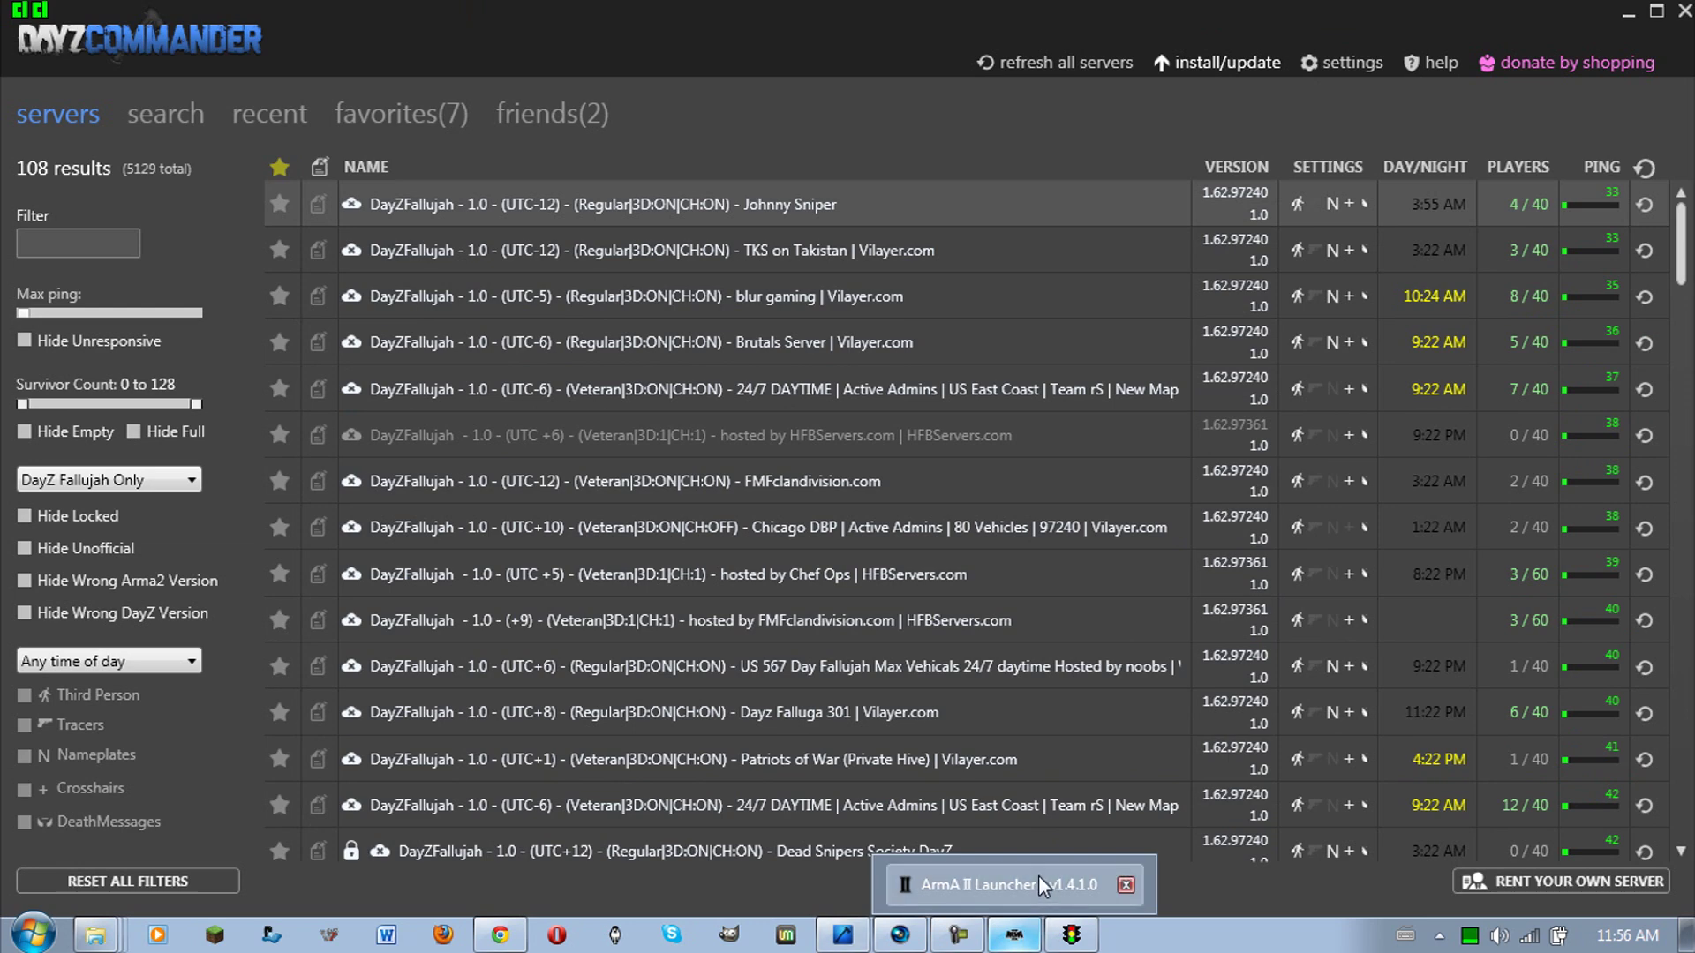
click(1038, 878)
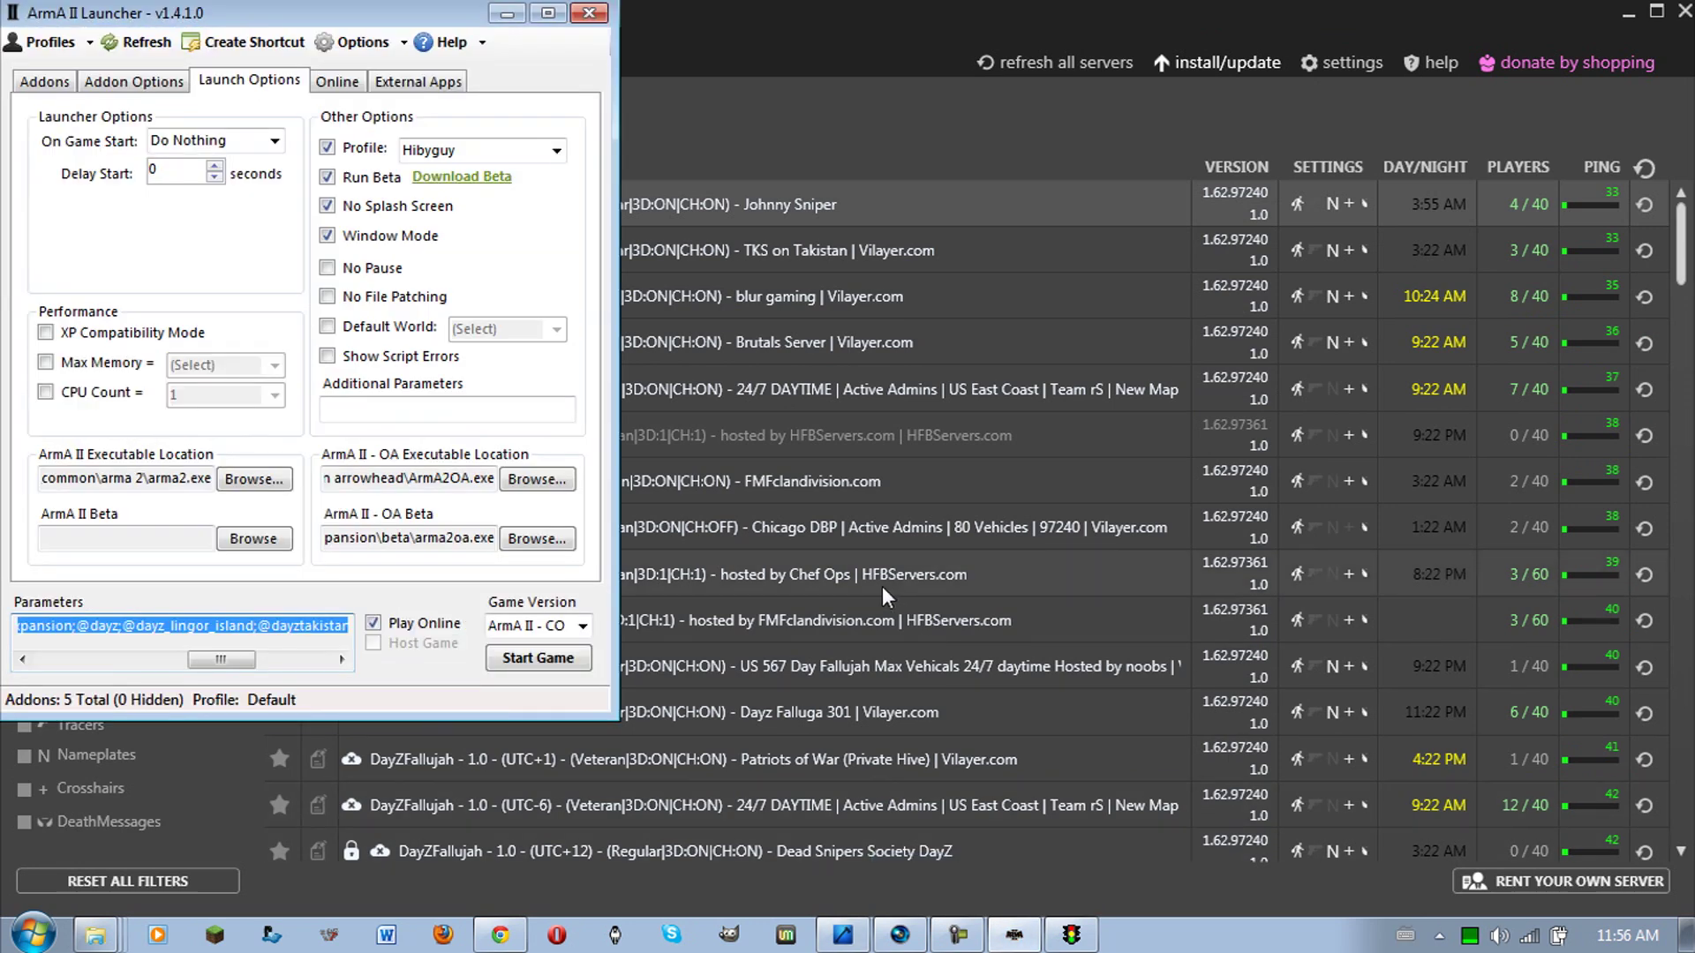
click(506, 13)
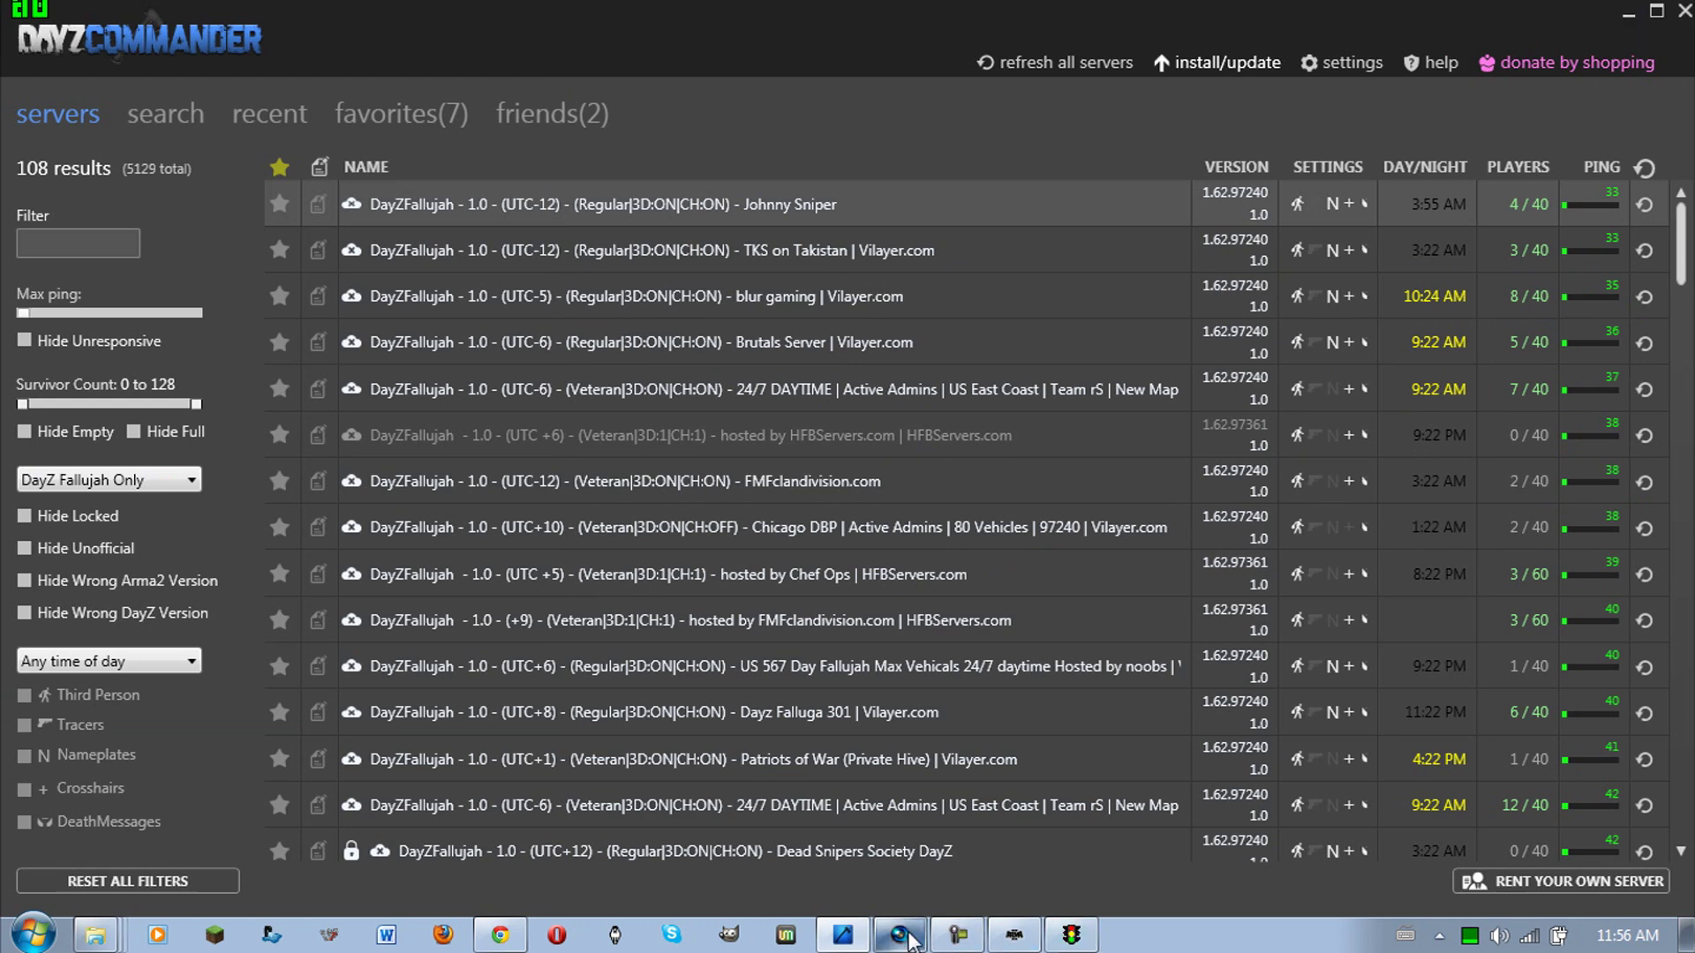
mouse_move(922, 931)
click(925, 881)
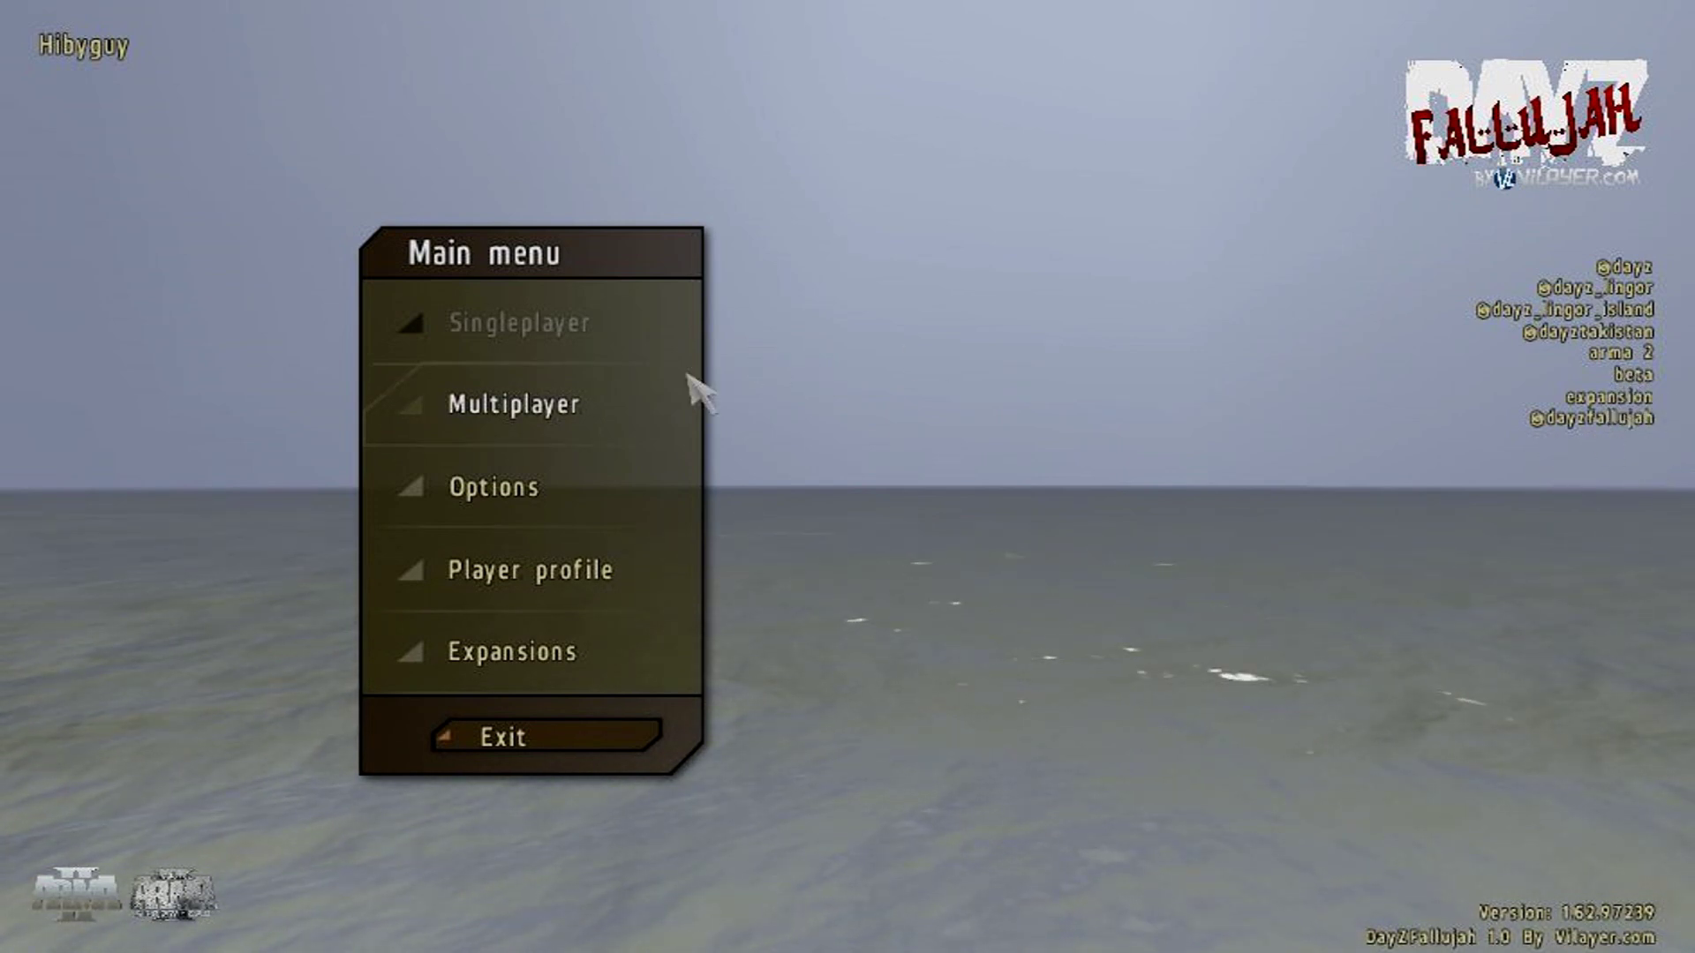
Step: Choose Multiplayer from the ARMA 2 main menu to reach the internet server browser
click(647, 398)
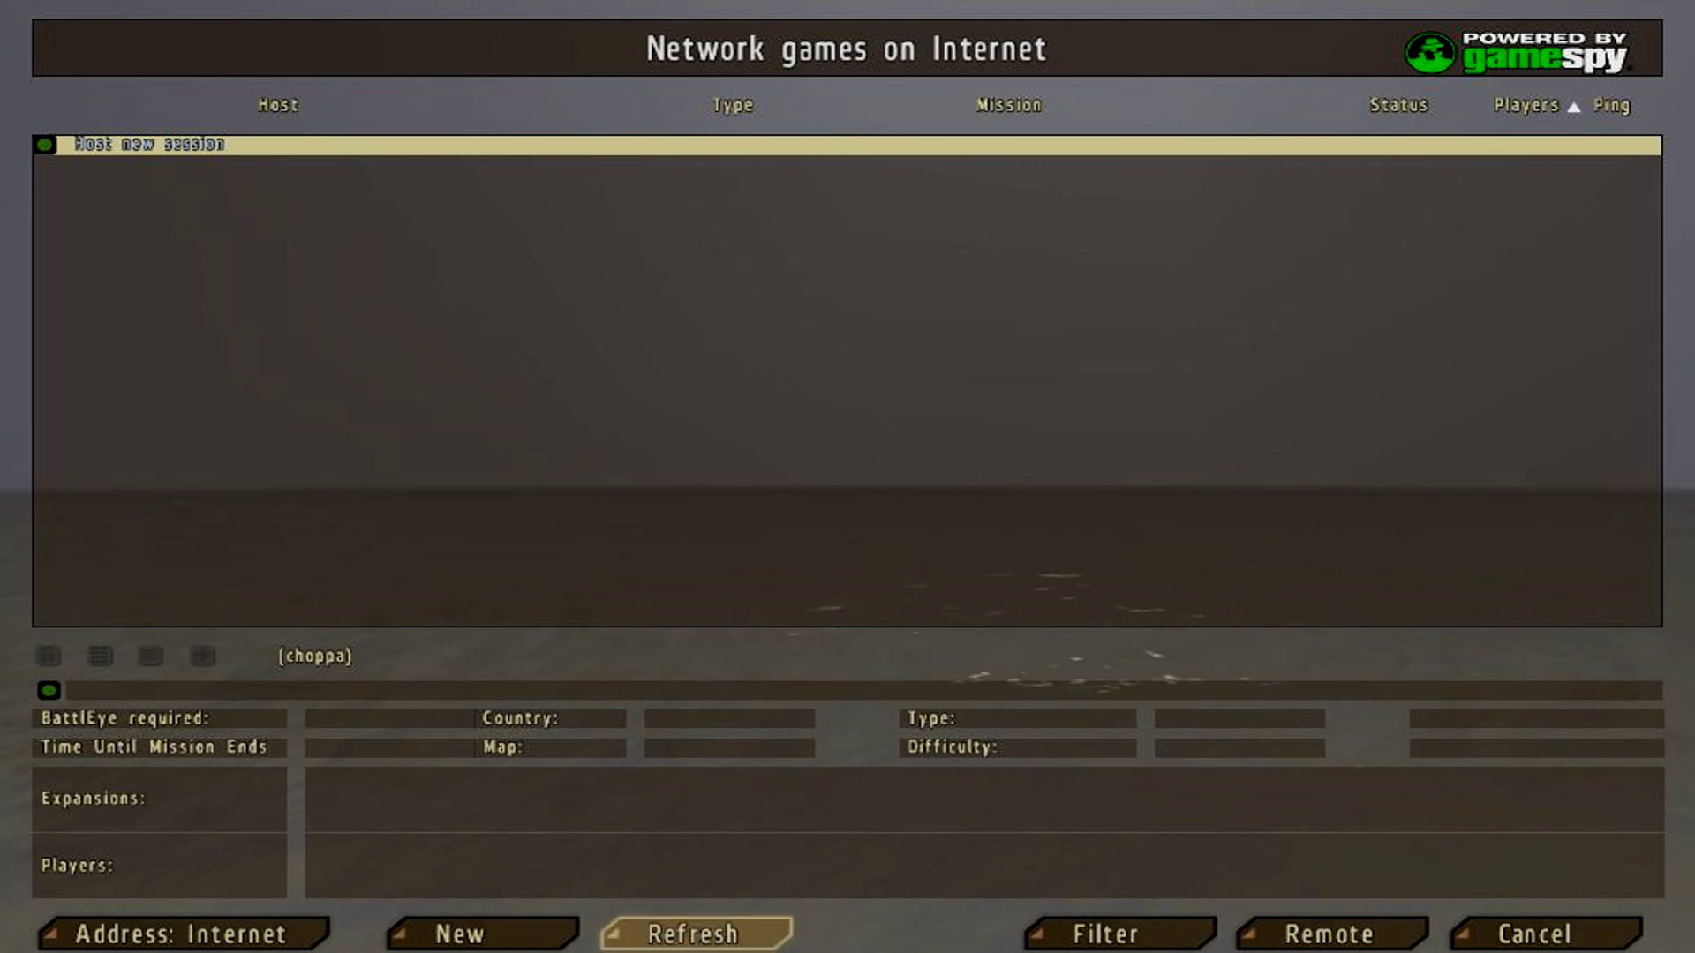
Step: Refresh the server list, take a survivor role slot and confirm to load DayZ Fallujah 1.0
click(717, 937)
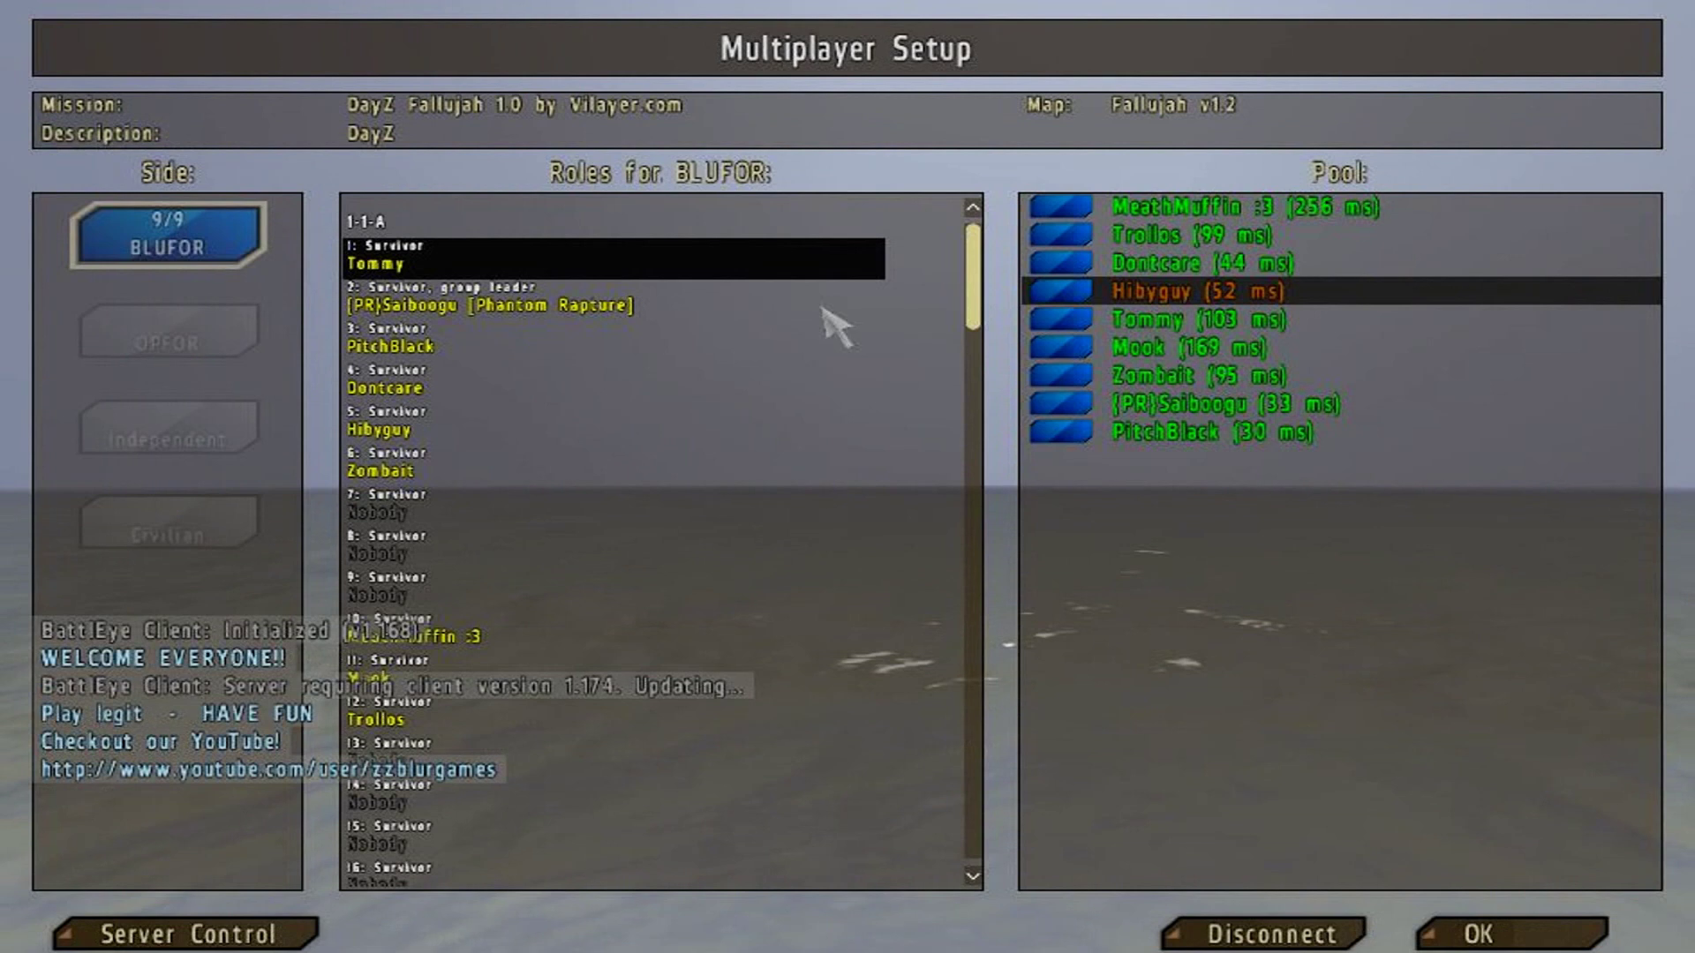
click(521, 302)
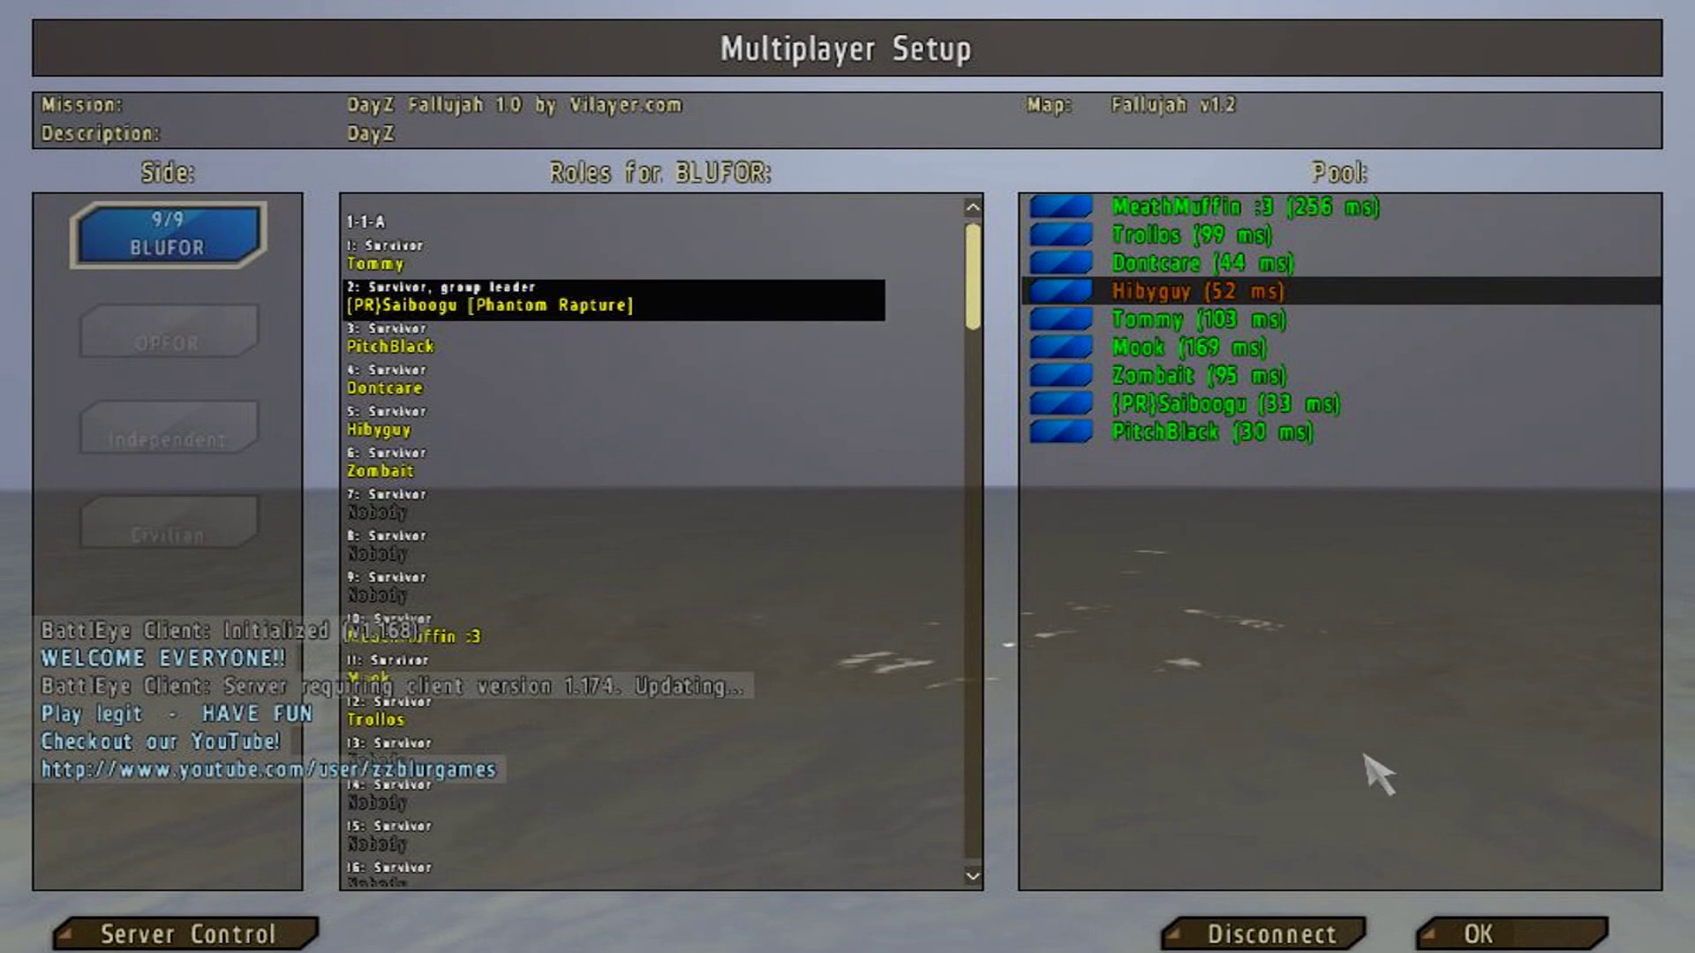
click(1520, 944)
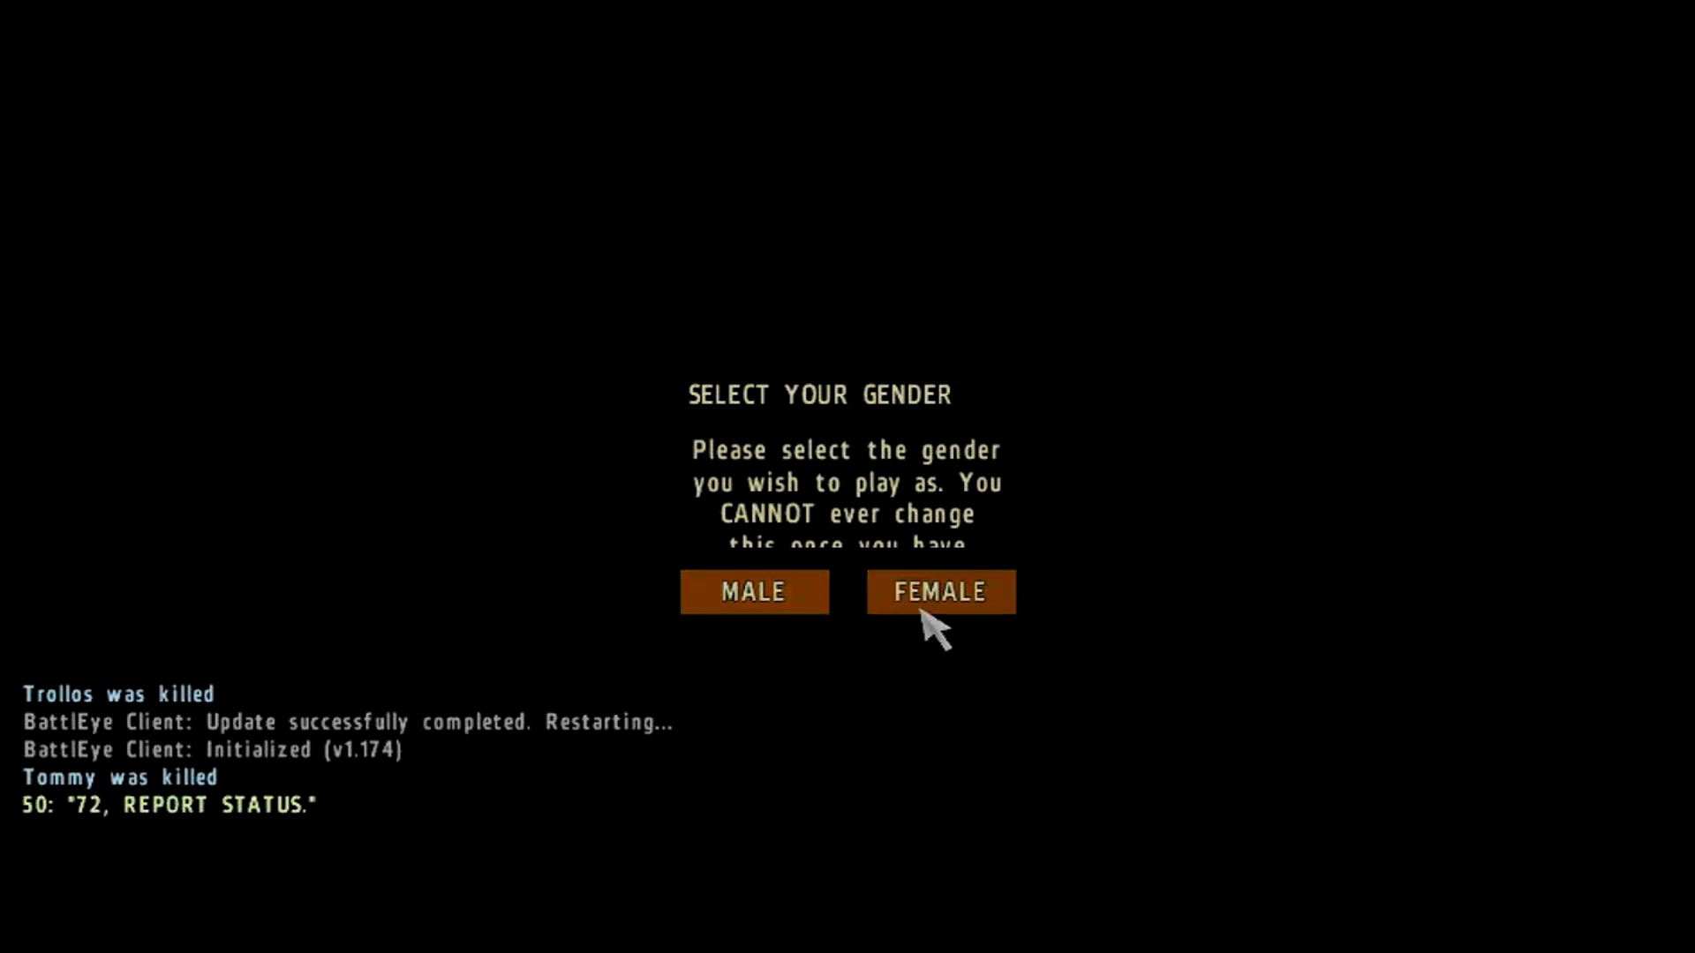
Step: Pick FEMALE as the character gender and spawn into DayZ Fallujah
click(961, 603)
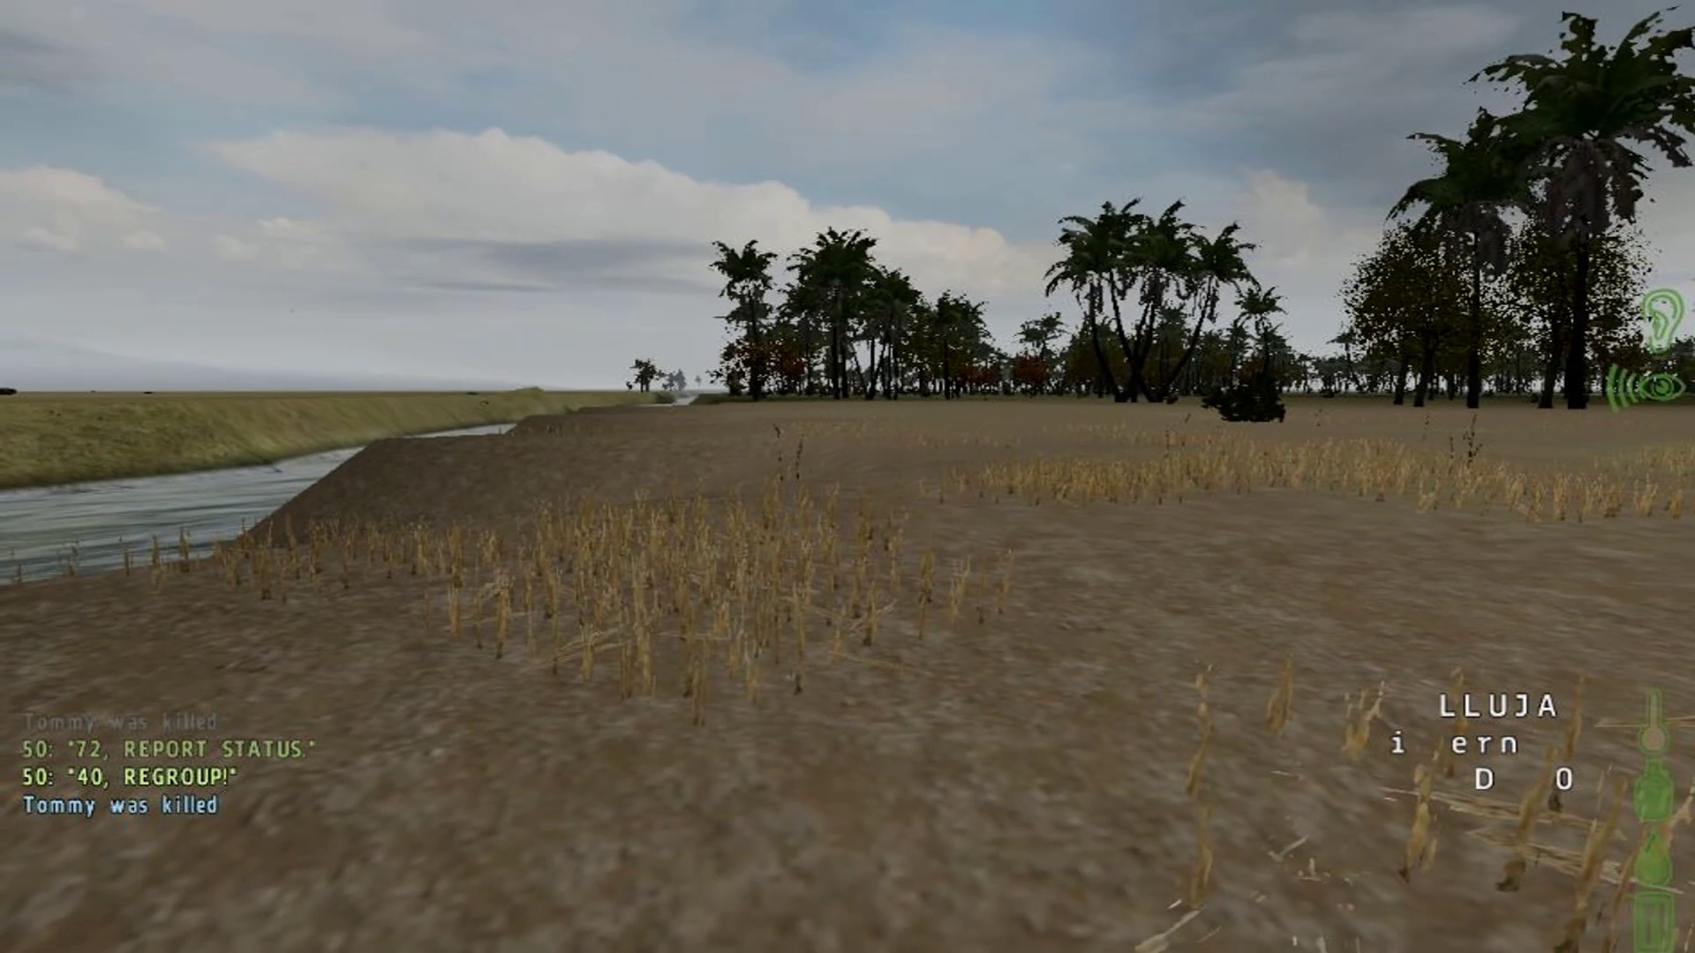
key(Escape)
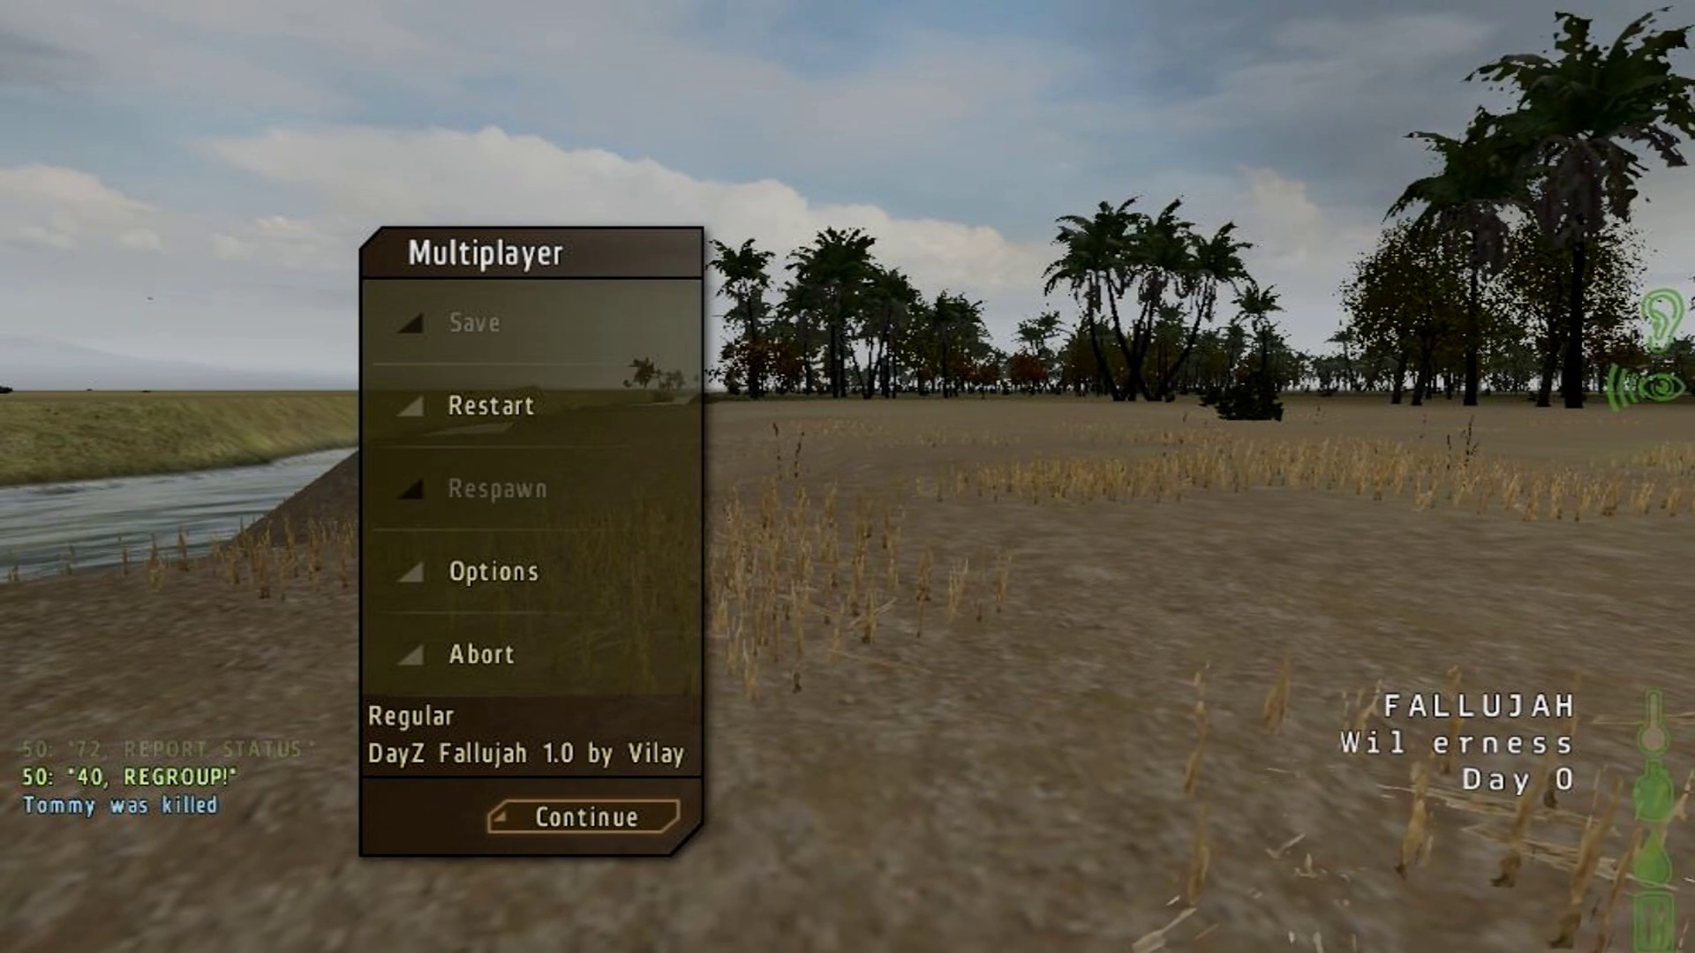
click(469, 566)
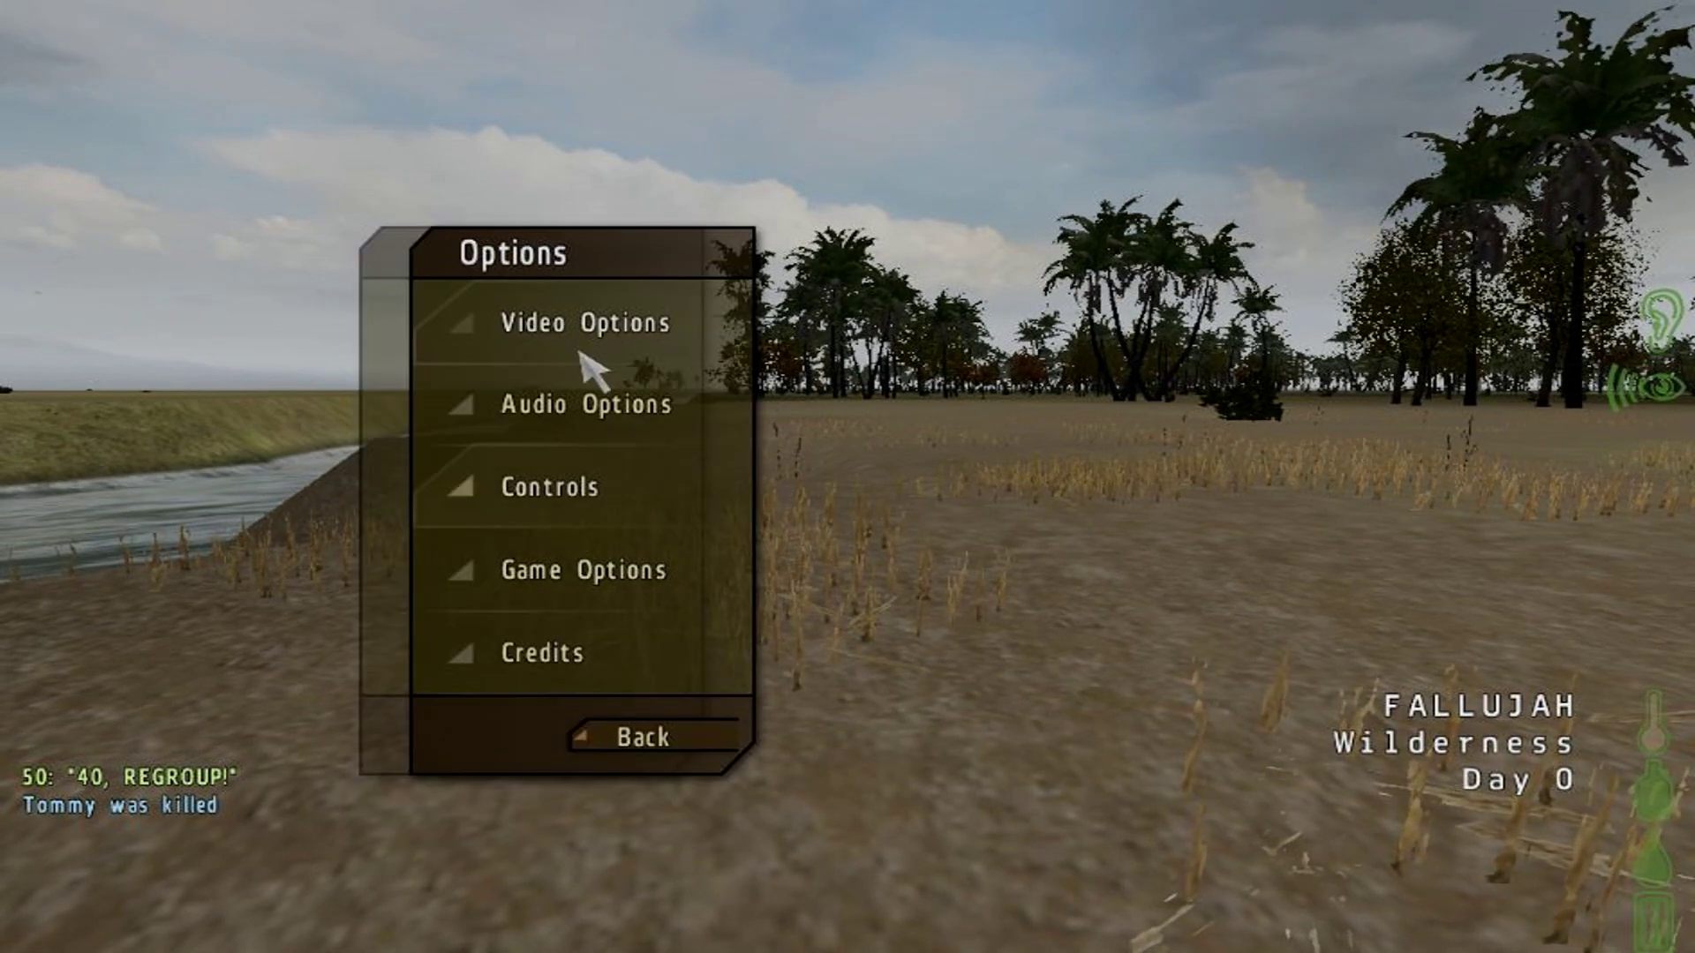
click(578, 347)
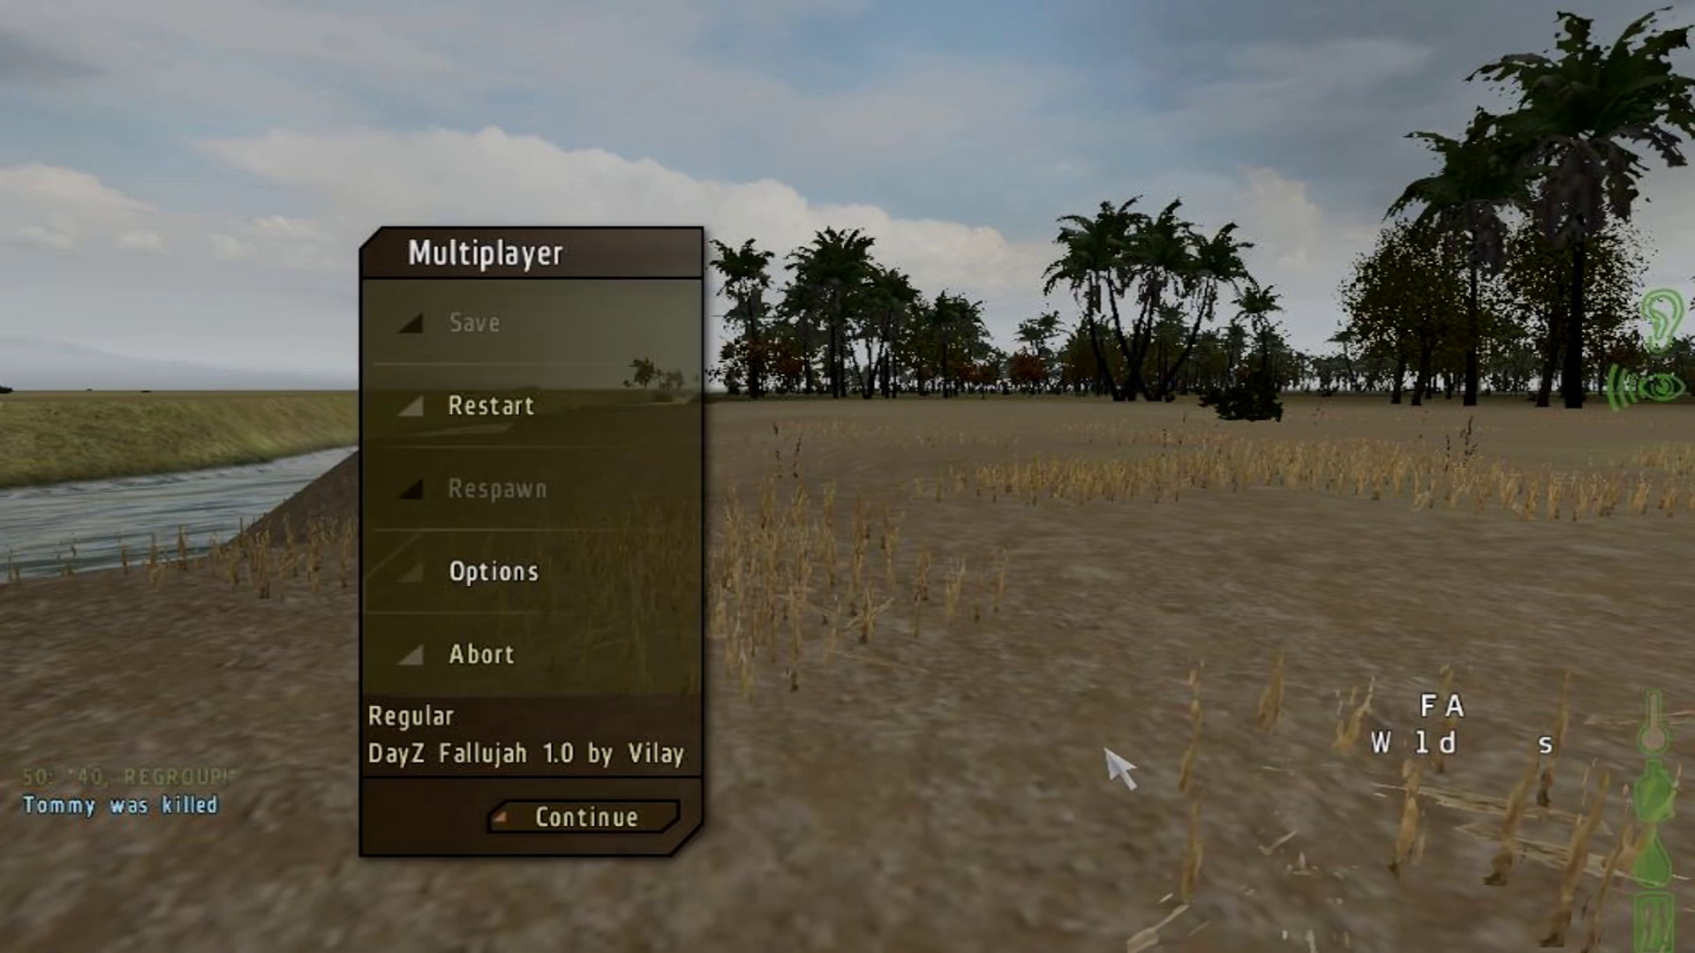
key(d)
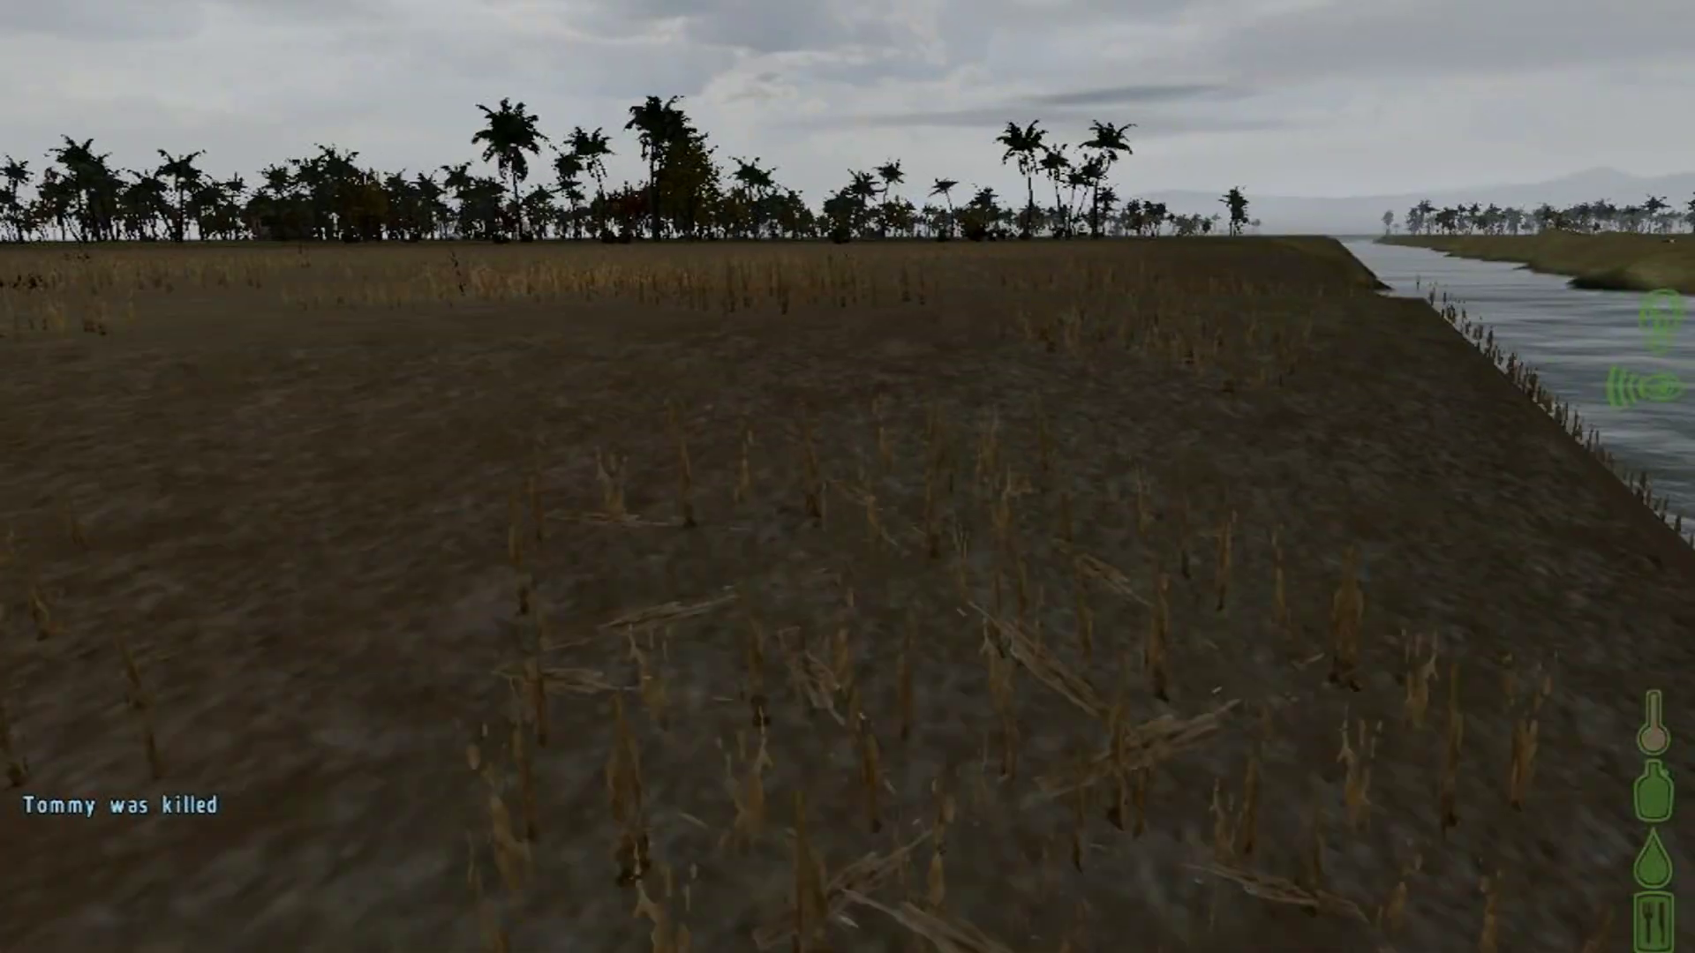
mouse_move(847, 476)
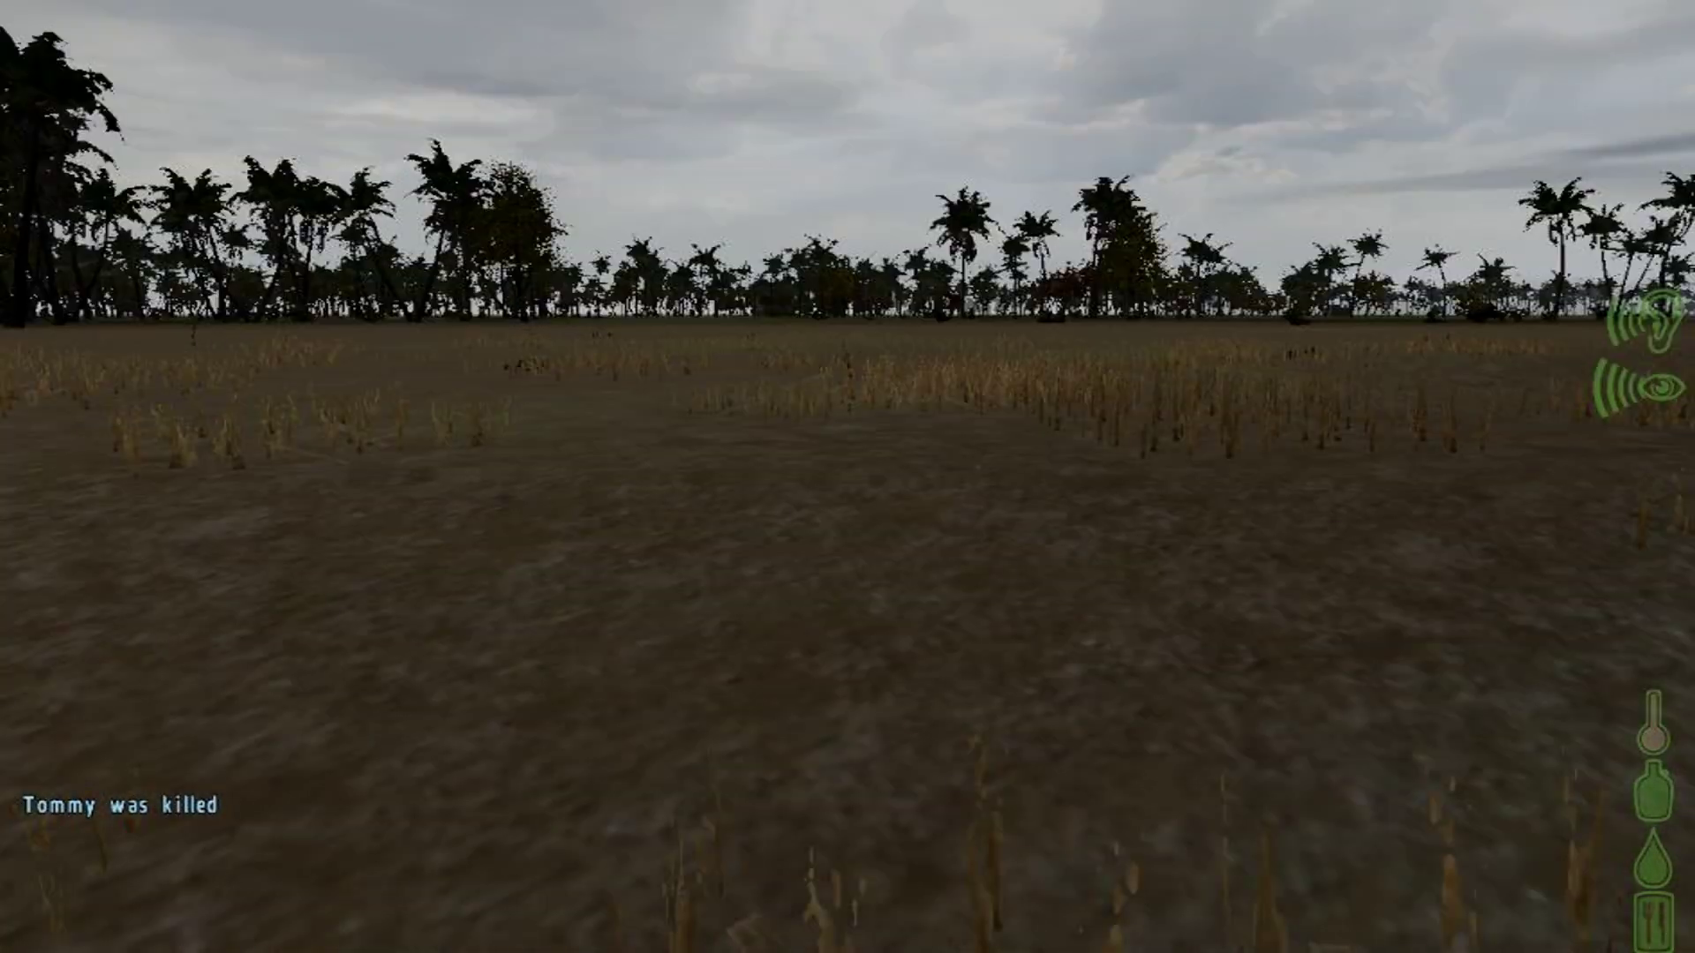